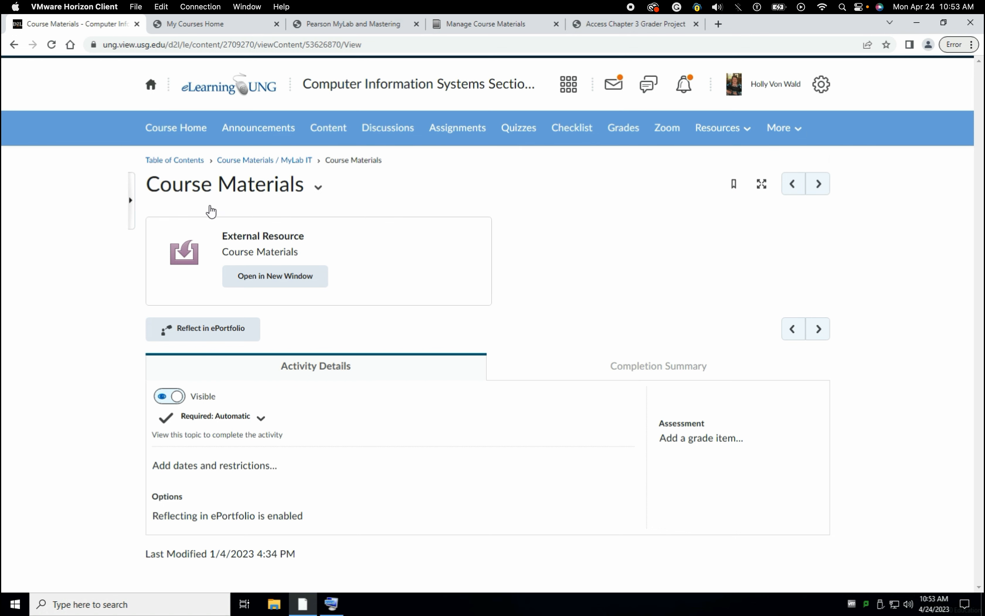
Open the Exploring Microsoft Office 2016 e-book for section OL2 from My Courses Home and browse its table of contents.
left_click(217, 27)
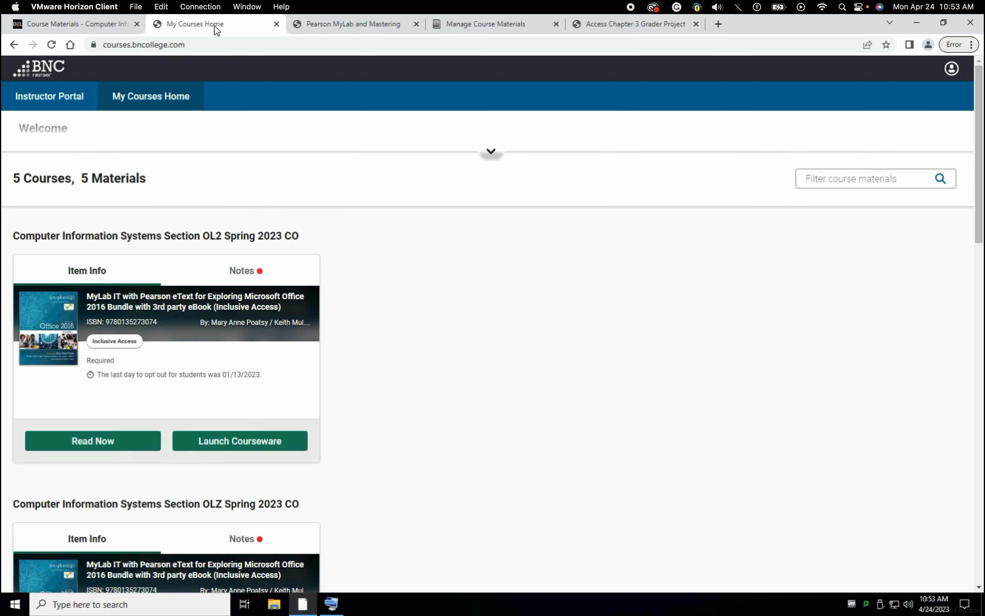
left_click(69, 29)
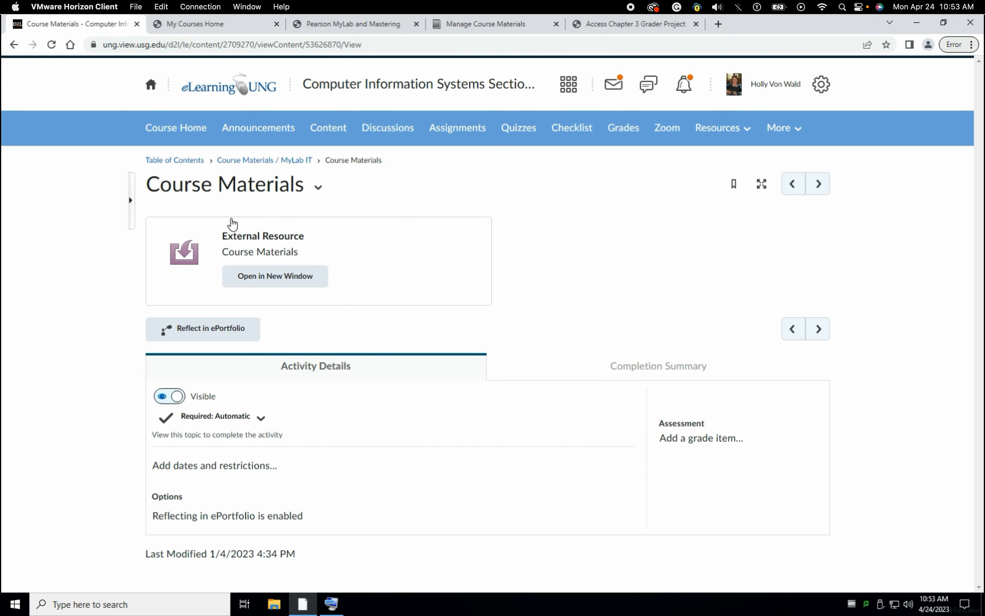
left_click(189, 30)
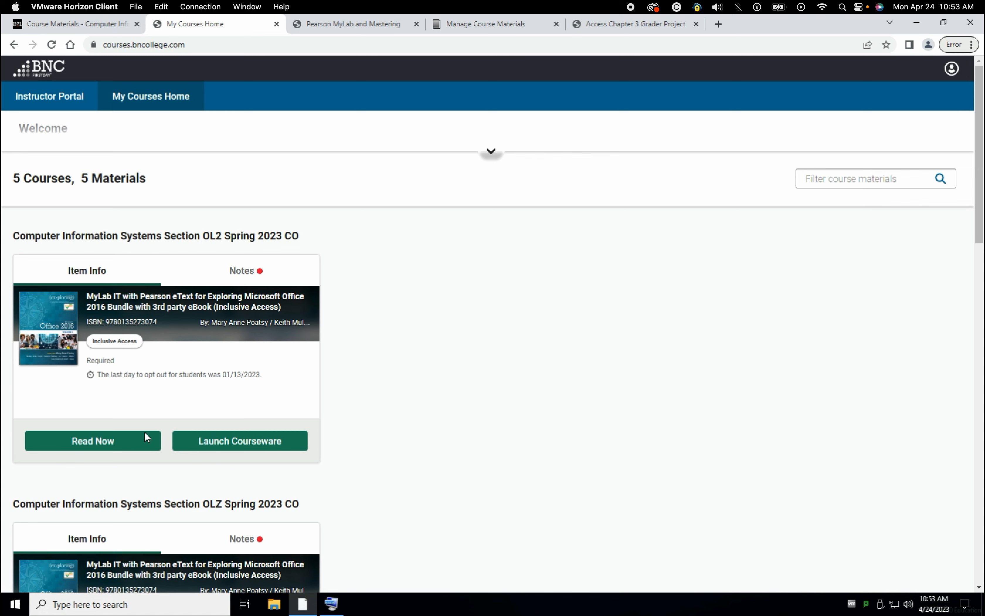
left_click(93, 441)
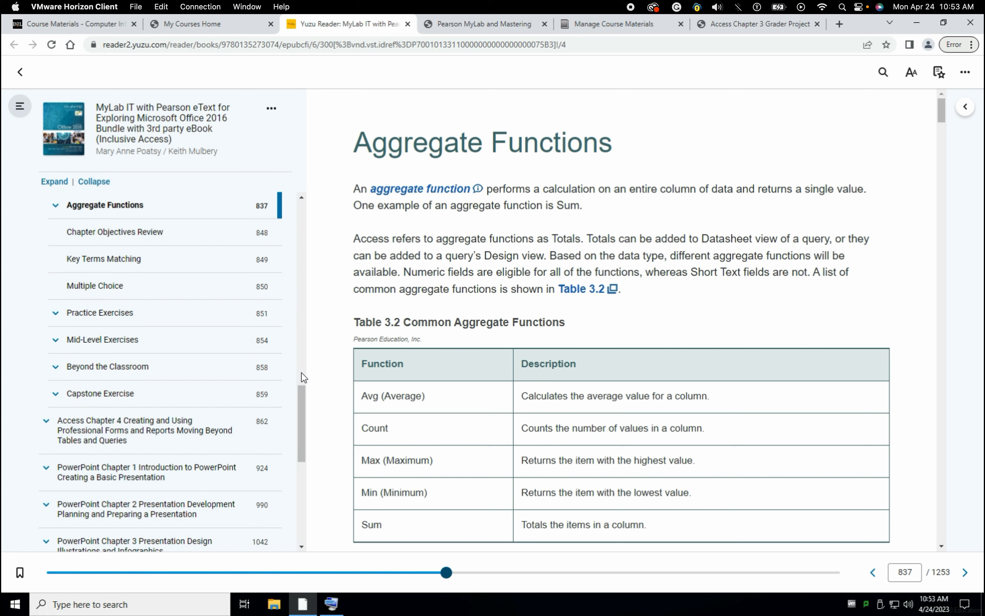
left_click_drag(300, 401, 302, 334)
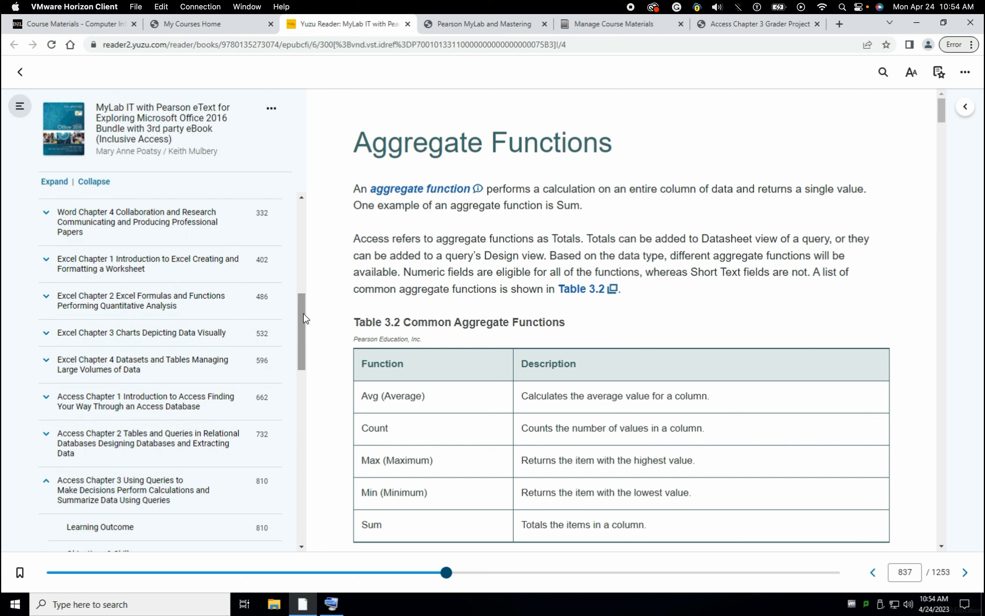
left_click_drag(306, 319, 301, 203)
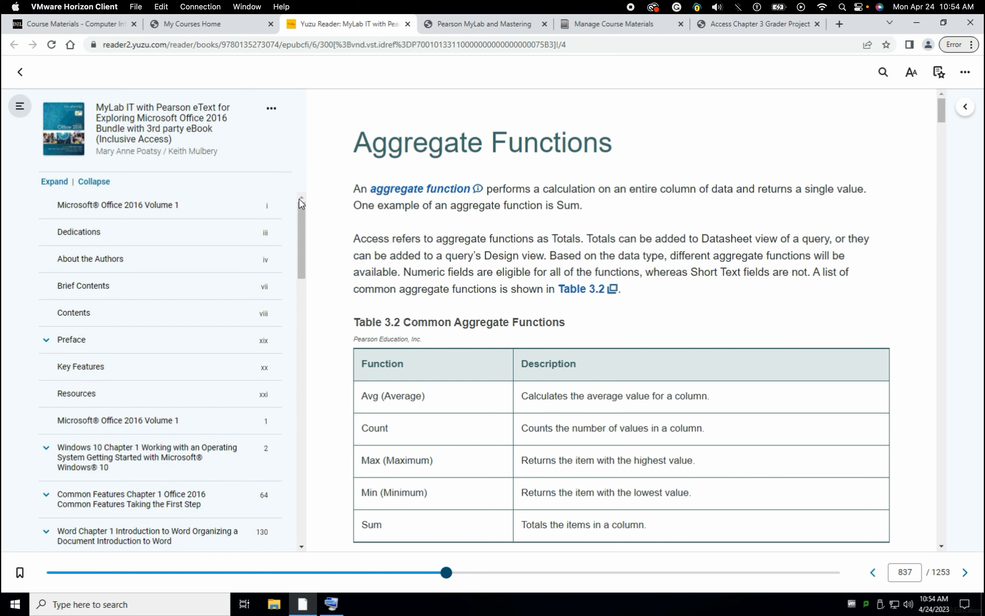
Return to the Yuzu library and resume reading the Exploring Microsoft Office 2016 e-book.
left_click(20, 74)
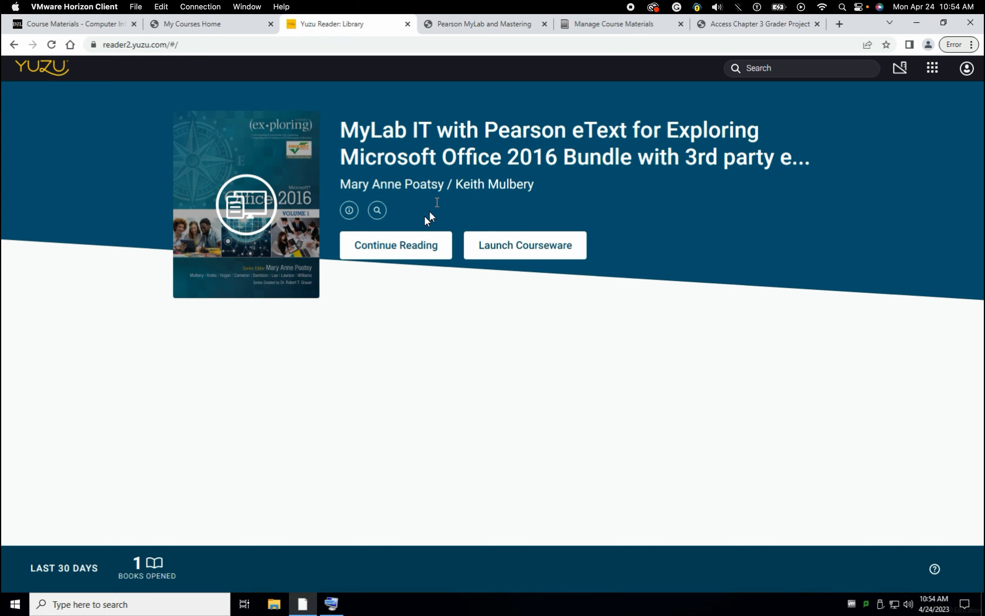
left_click(393, 250)
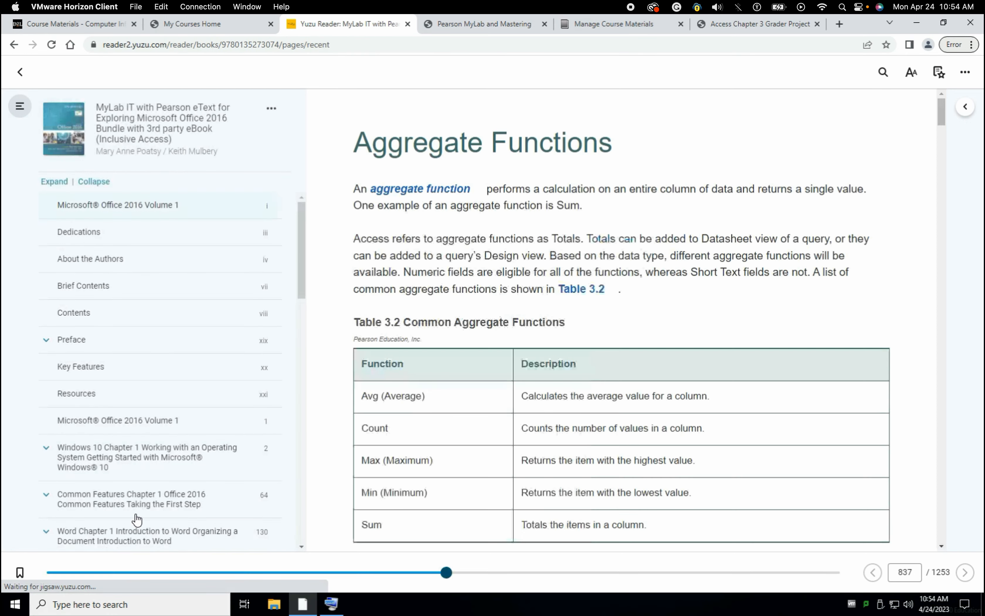
left_click(25, 106)
left_click(25, 106)
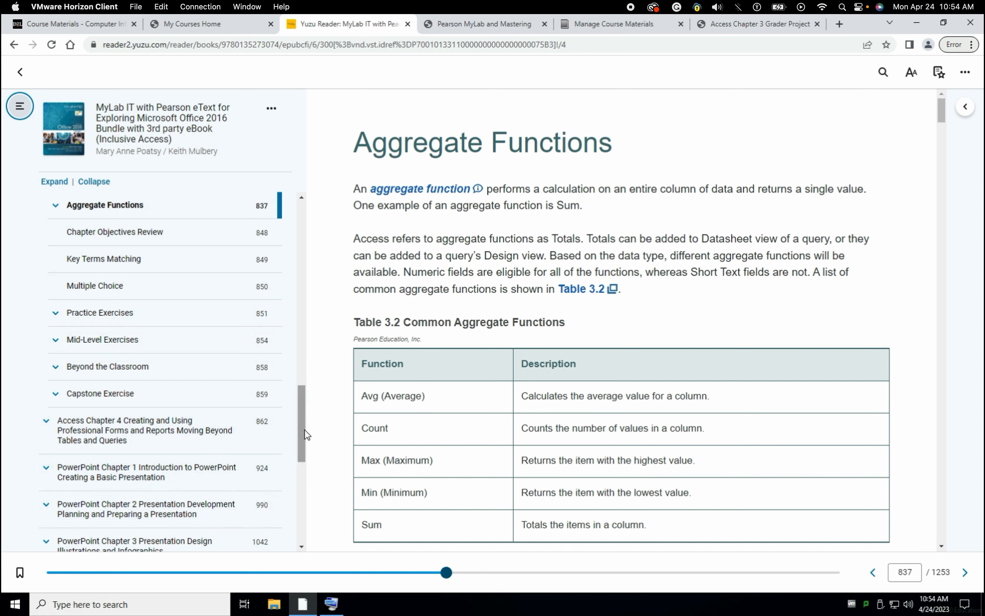
Open Access Chapter 3, Using Queries to Make Decisions, and review its objectives, case study and sample query figures.
left_click_drag(299, 413, 303, 358)
left_click(121, 307)
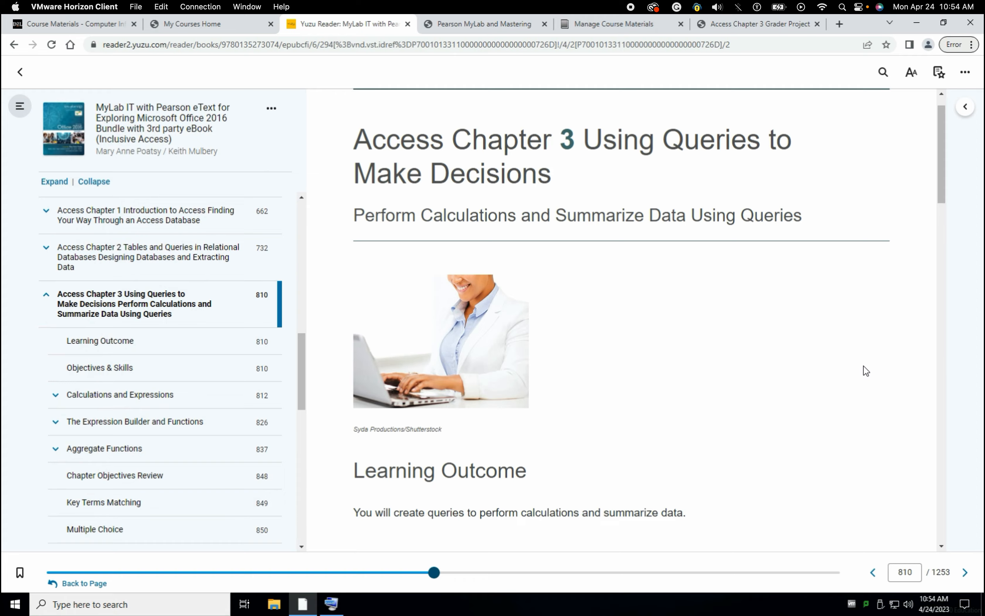
scroll(866, 370, "down", 15)
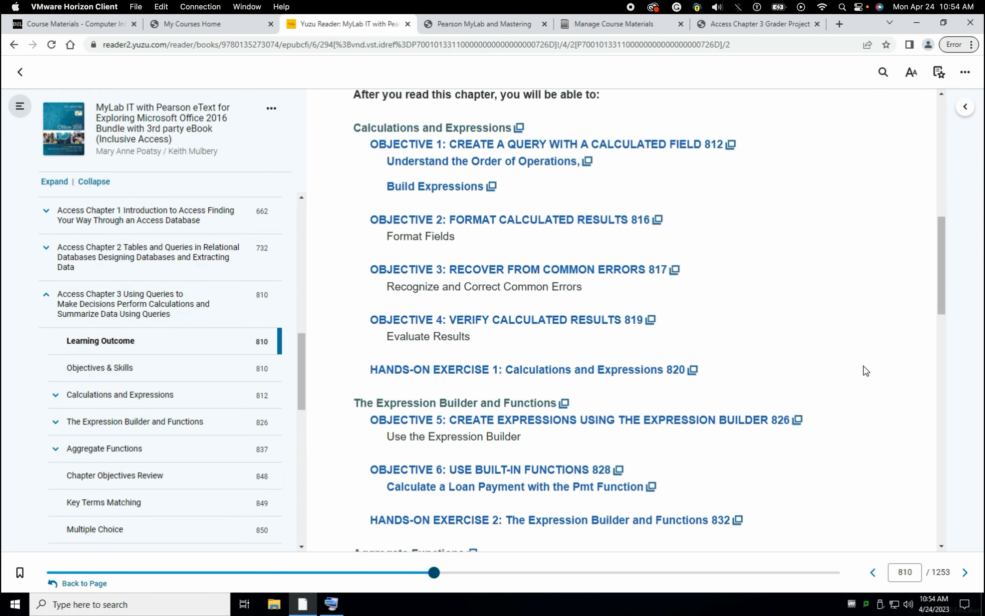
scroll(863, 366, "down", 10)
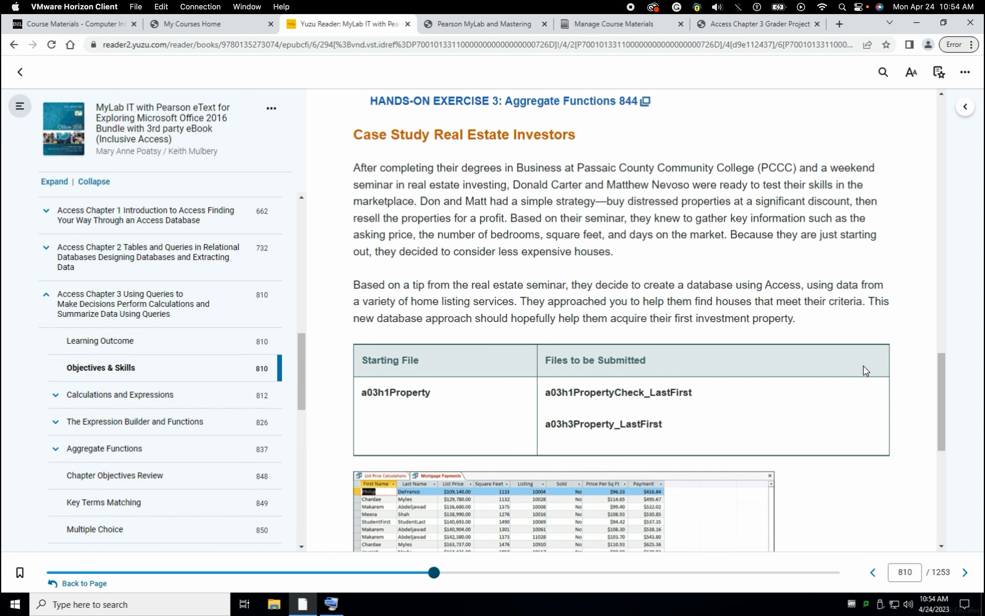
scroll(864, 366, "down", 8)
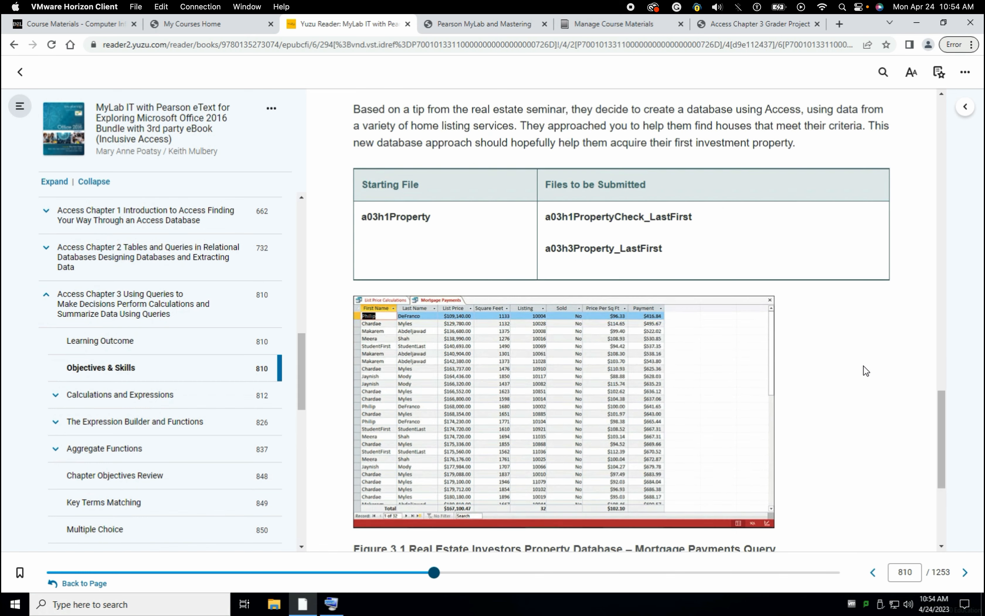
scroll(864, 366, "down", 2)
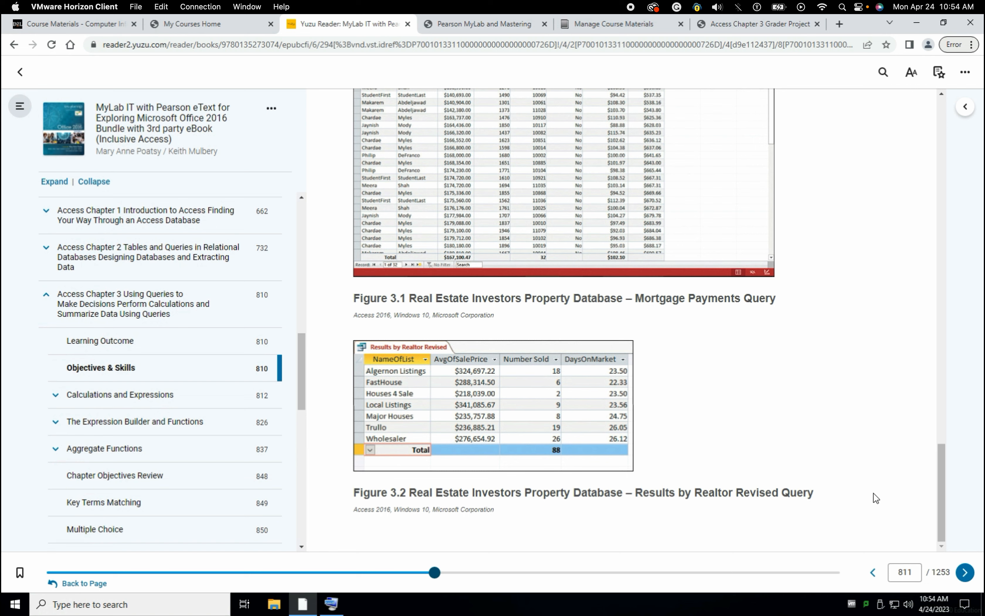
Go to the Calculations and Expressions section and examine the order of operations and how to build and rename expressions.
left_click(964, 574)
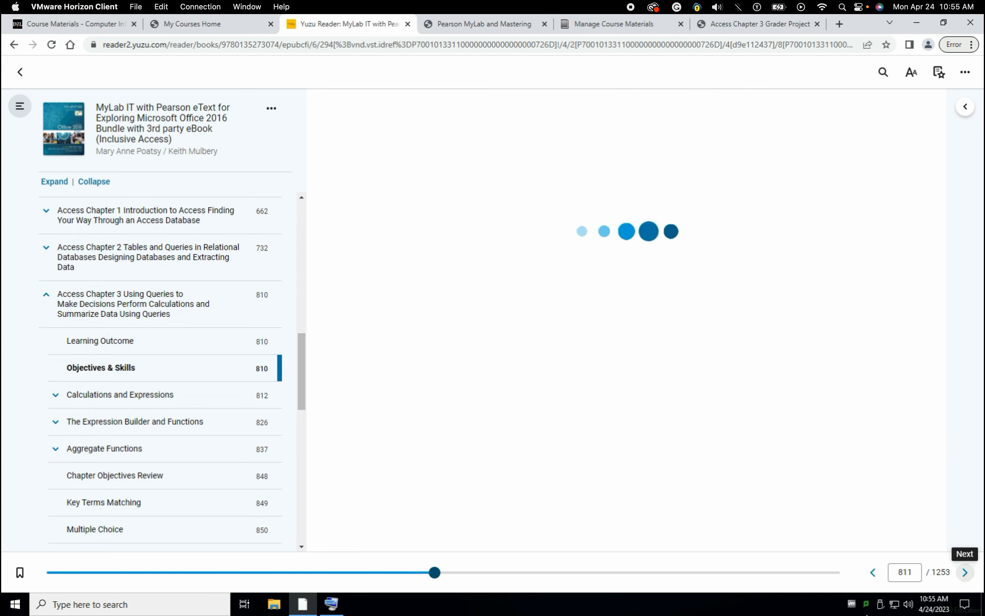
scroll(834, 358, "down", 10)
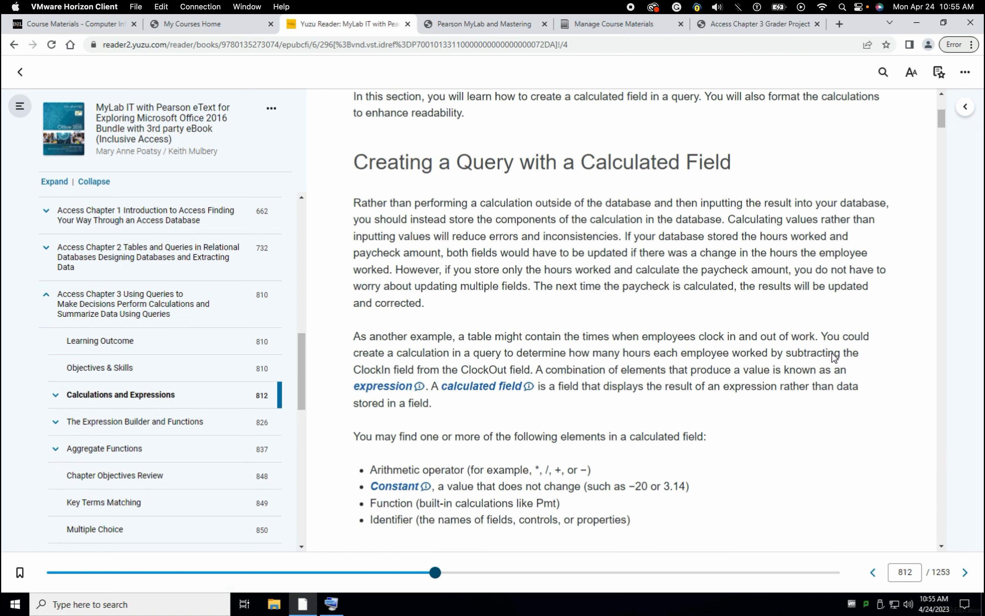
scroll(832, 353, "down", 15)
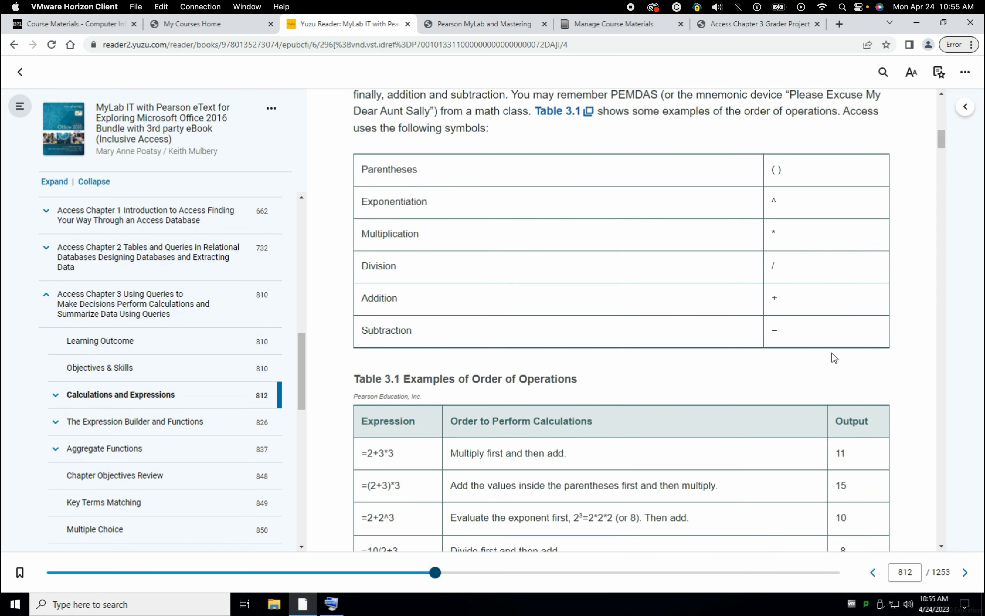
scroll(832, 353, "down", 6)
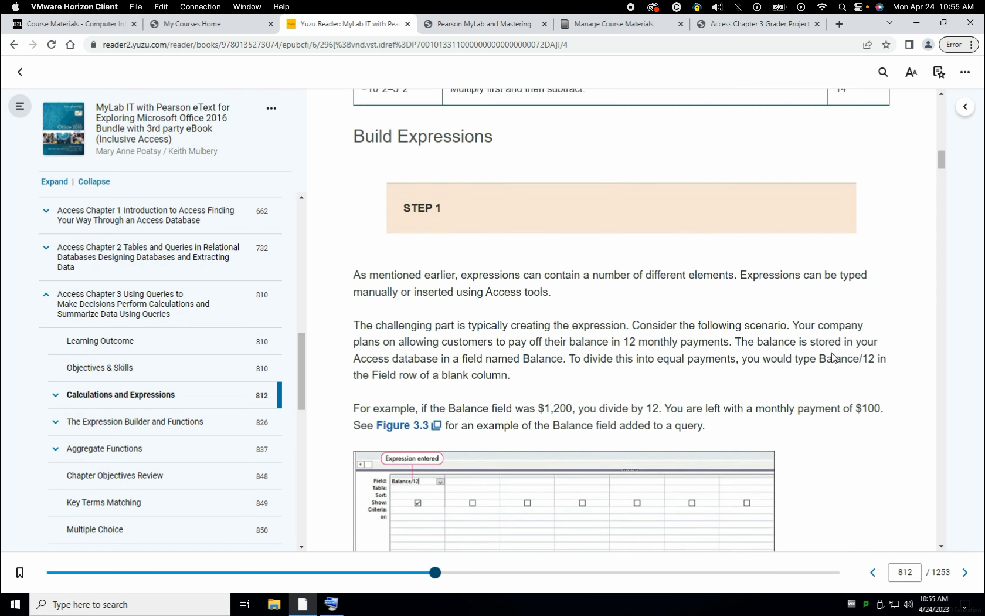
scroll(832, 357, "down", 18)
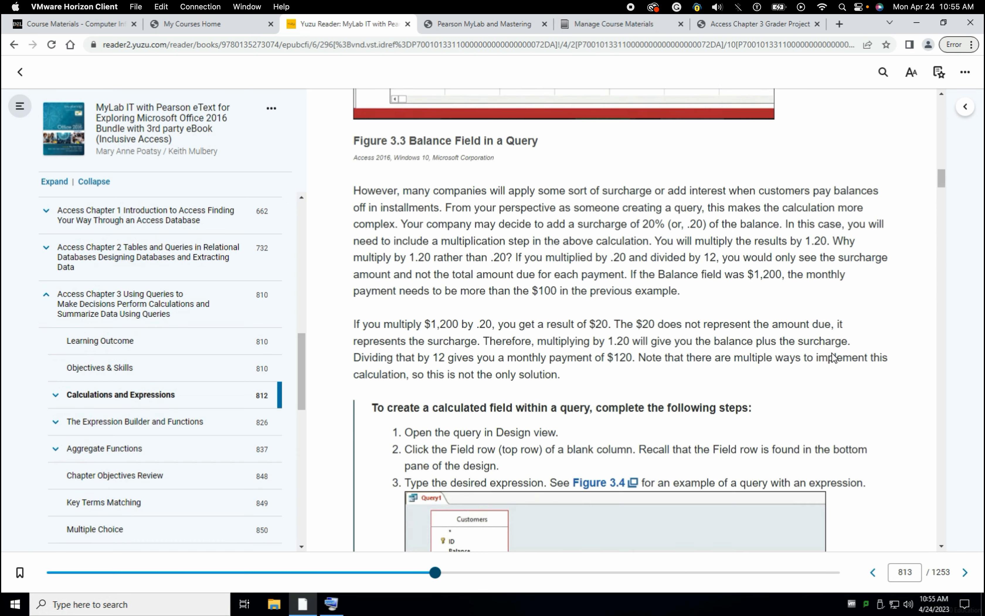
scroll(833, 353, "down", 16)
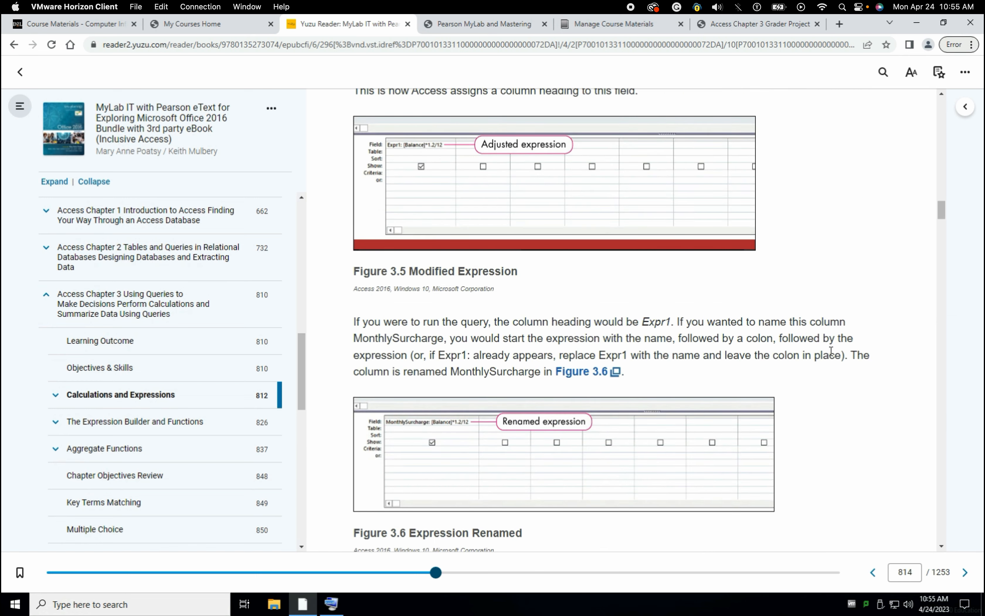
scroll(832, 353, "down", 20)
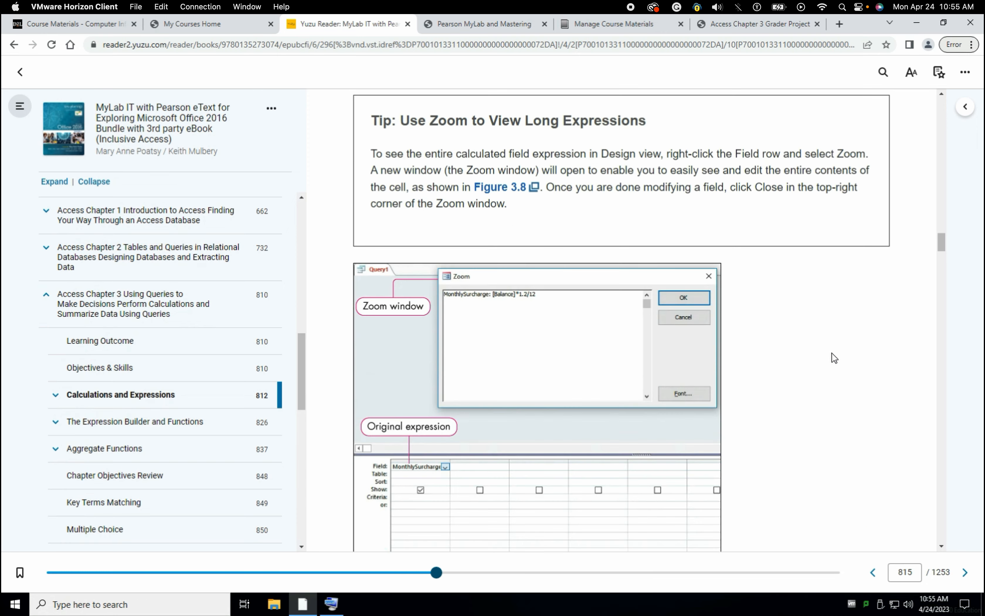
Look through the sections on formatting calculated results and recovering from common errors, and return to the start of Calculations and Expressions.
scroll(833, 353, "down", 14)
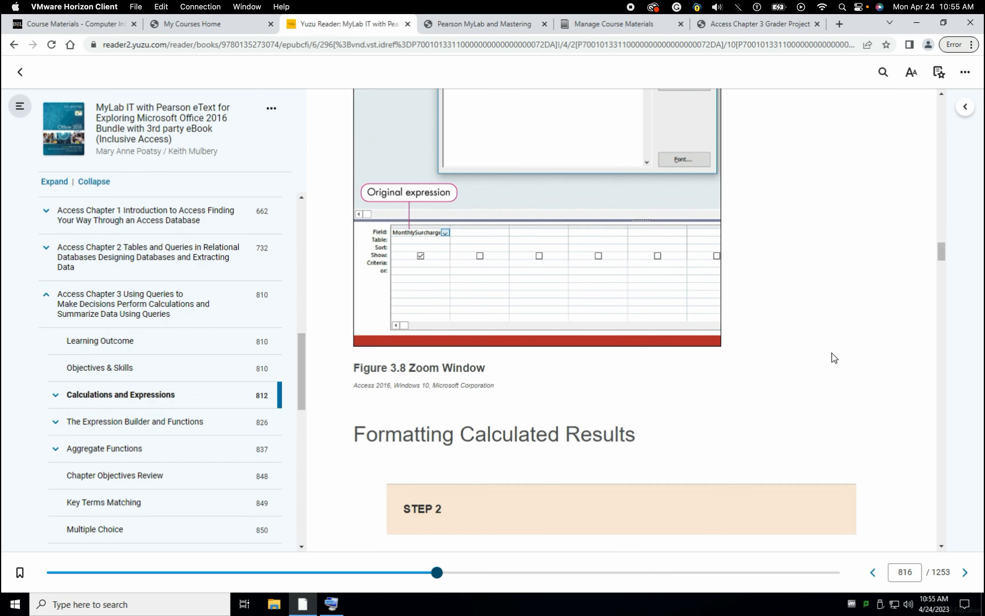
scroll(832, 353, "down", 5)
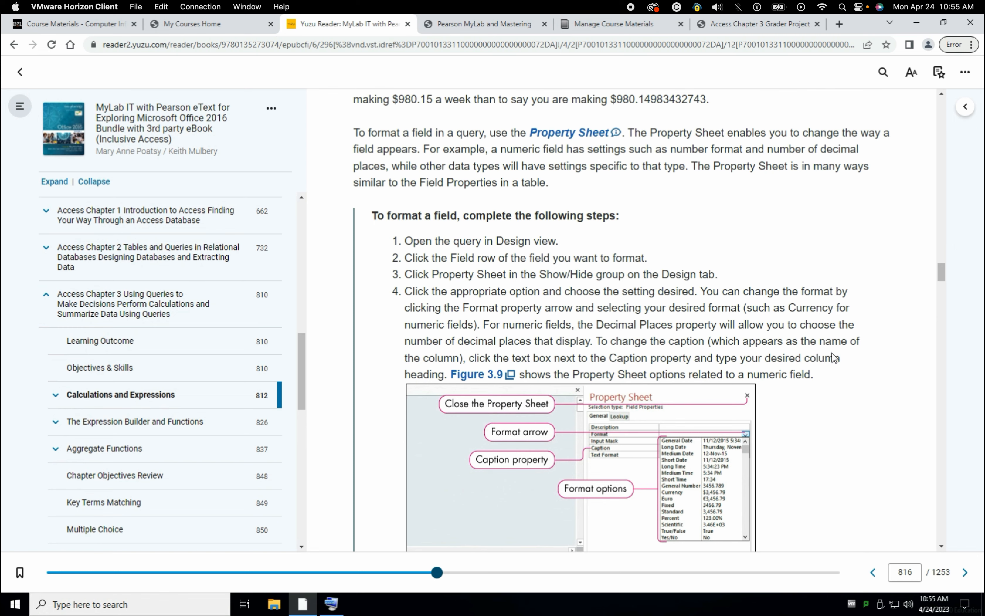
scroll(833, 358, "down", 9)
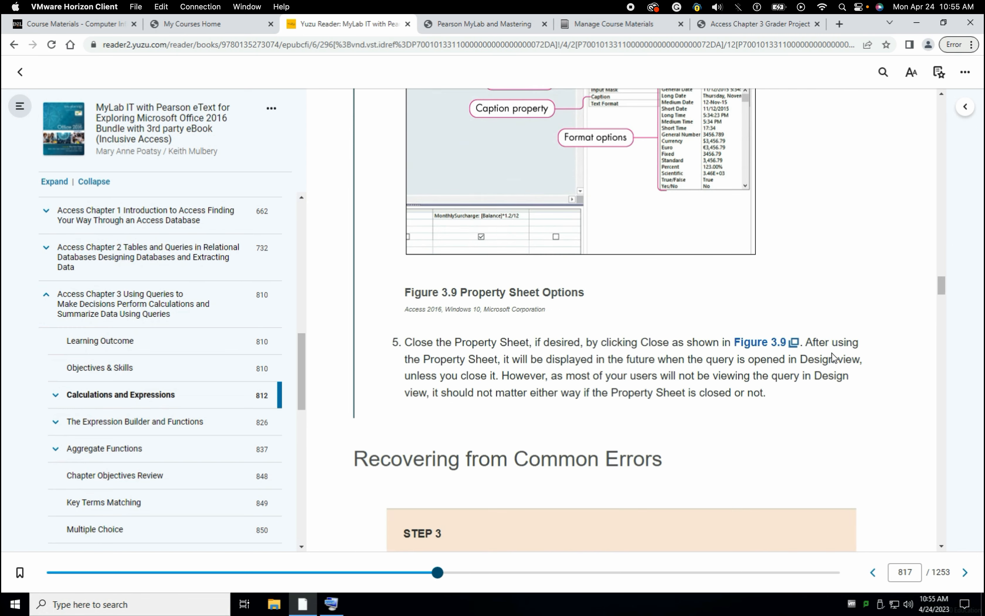
scroll(832, 358, "down", 12)
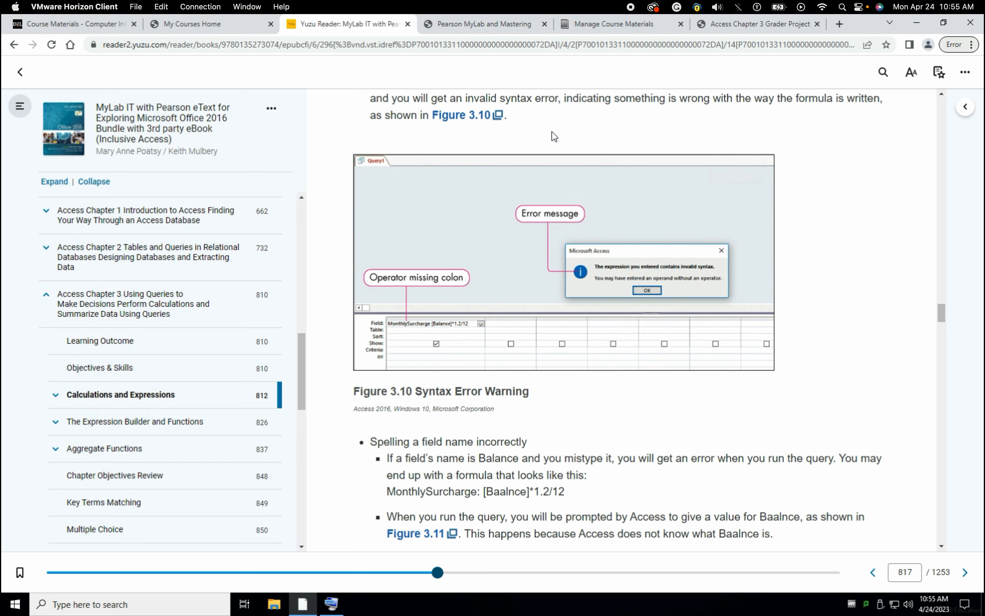
scroll(834, 260, "up", 10)
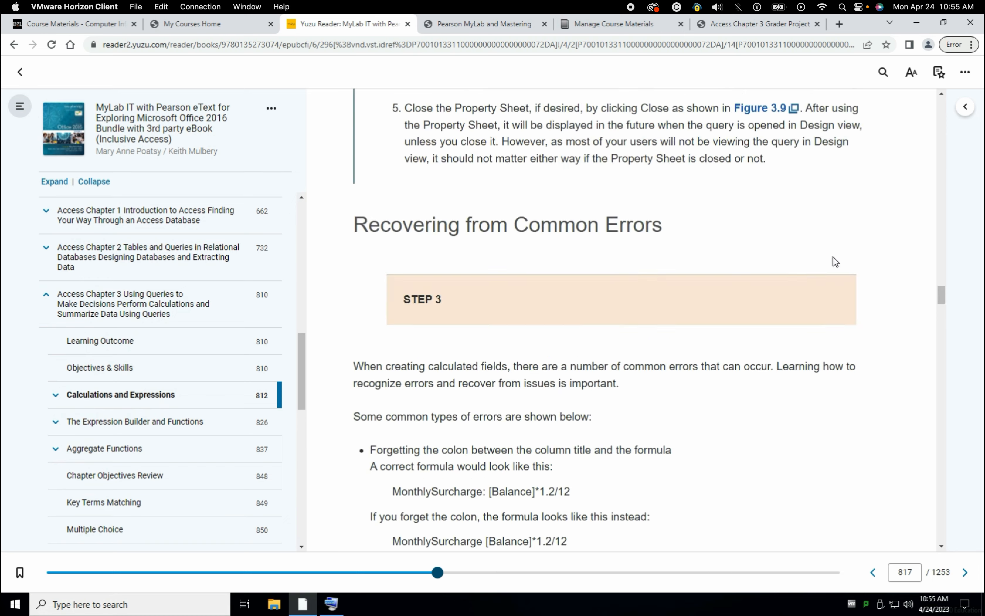
scroll(834, 261, "up", 5)
scroll(833, 256, "up", 15)
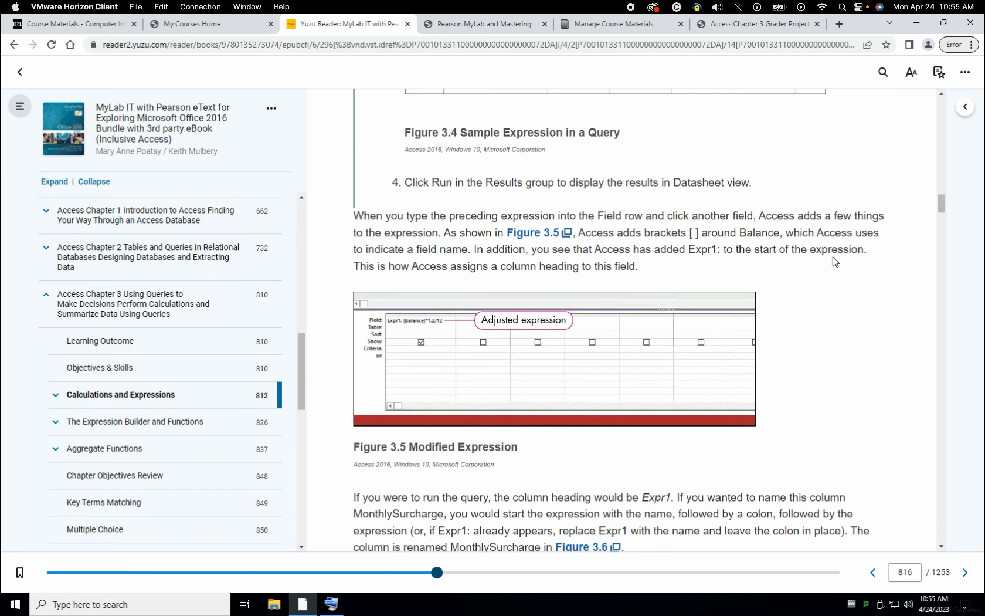
scroll(821, 303, "up", 5)
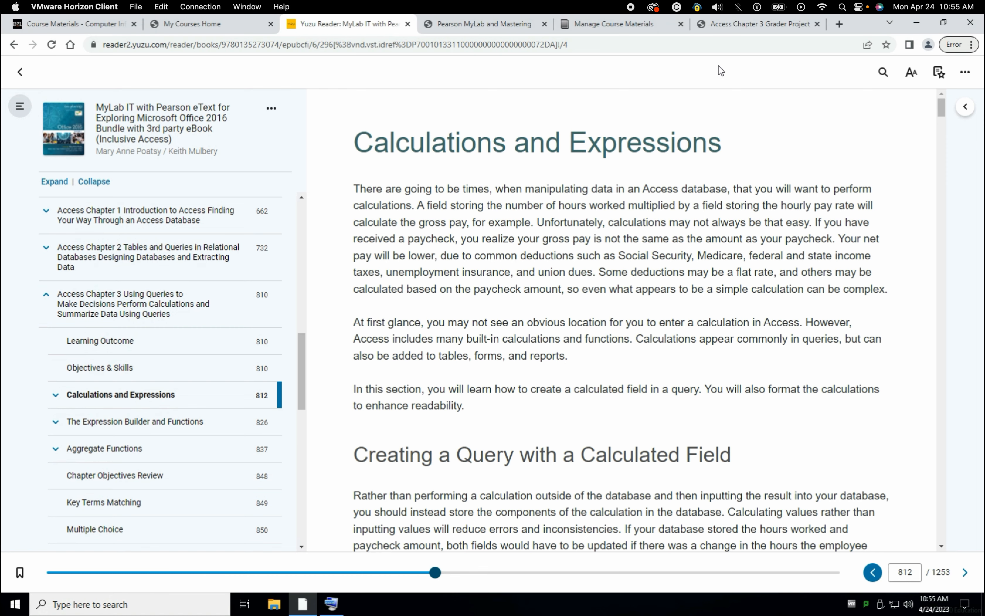
Switch to the Access Chapter 3 Grader Project page and download the starting database Payne_exploring_a03_grader_h3.accdb.
left_click(715, 27)
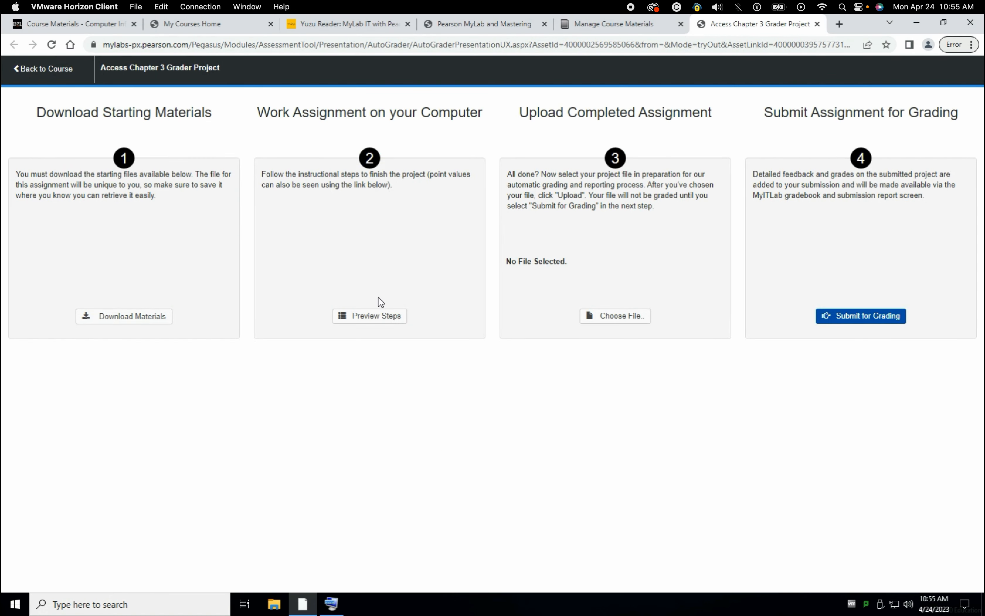
left_click(123, 320)
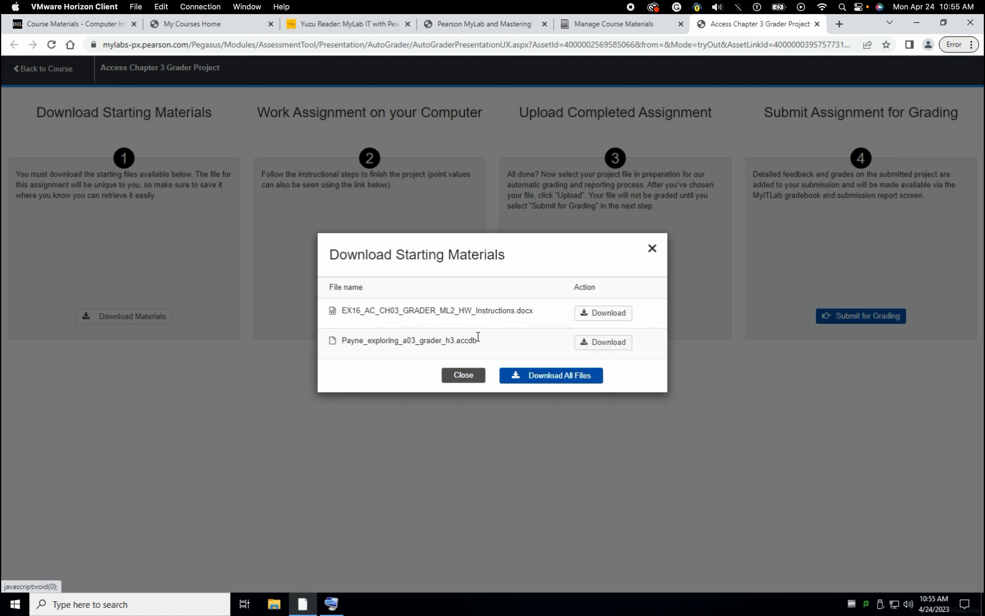
left_click(591, 339)
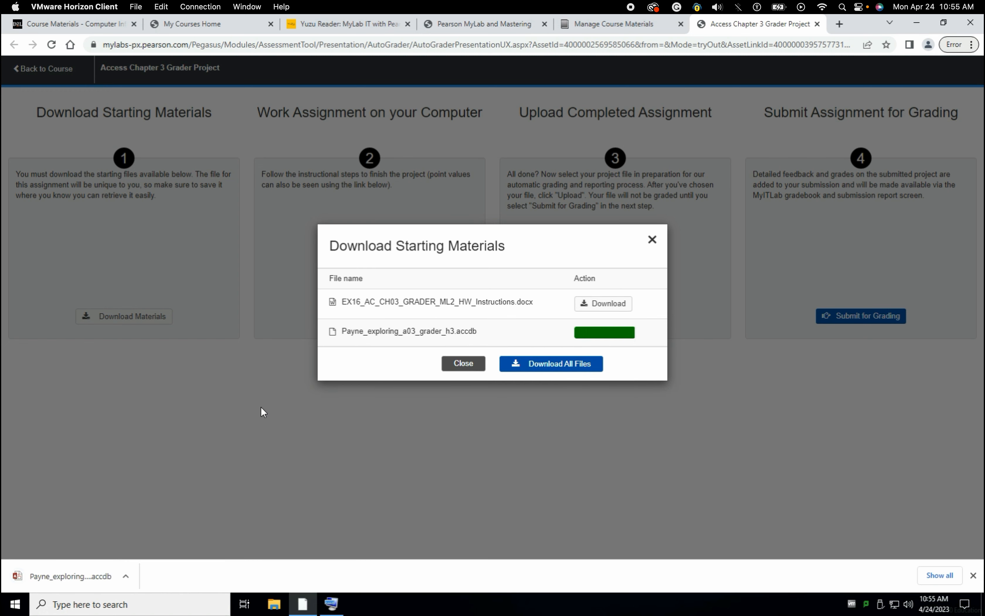
Show the downloaded database in its folder, copy it to the P: home drive, and return to the grader project page.
left_click(126, 577)
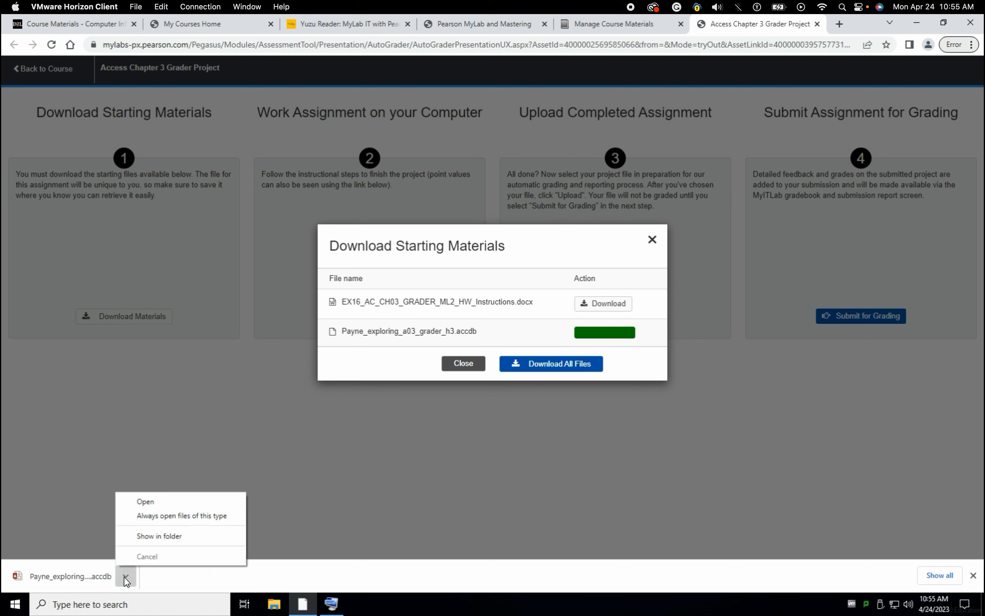
left_click(167, 535)
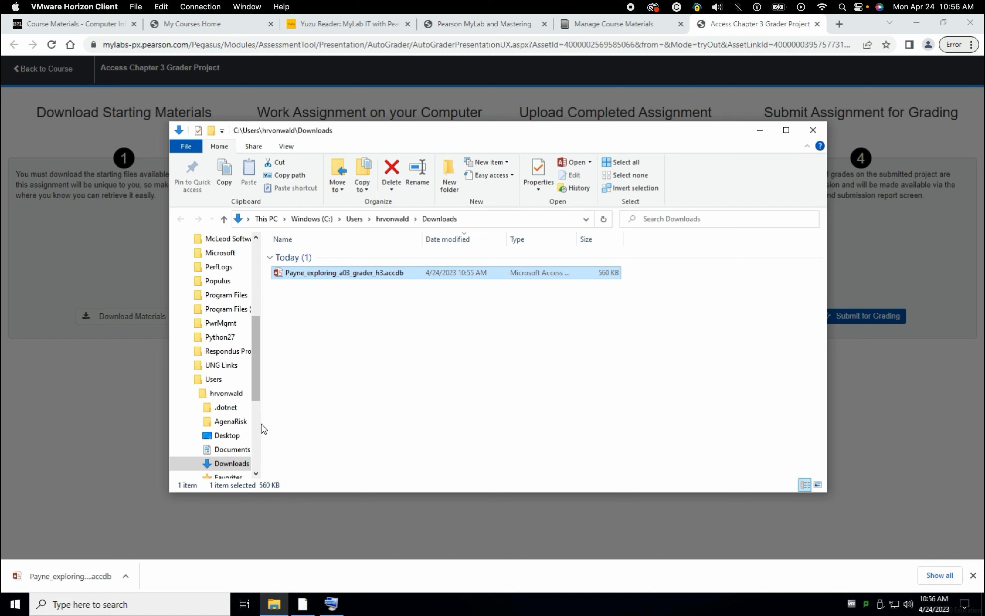
left_click_drag(263, 425, 374, 422)
left_click_drag(365, 376, 366, 468)
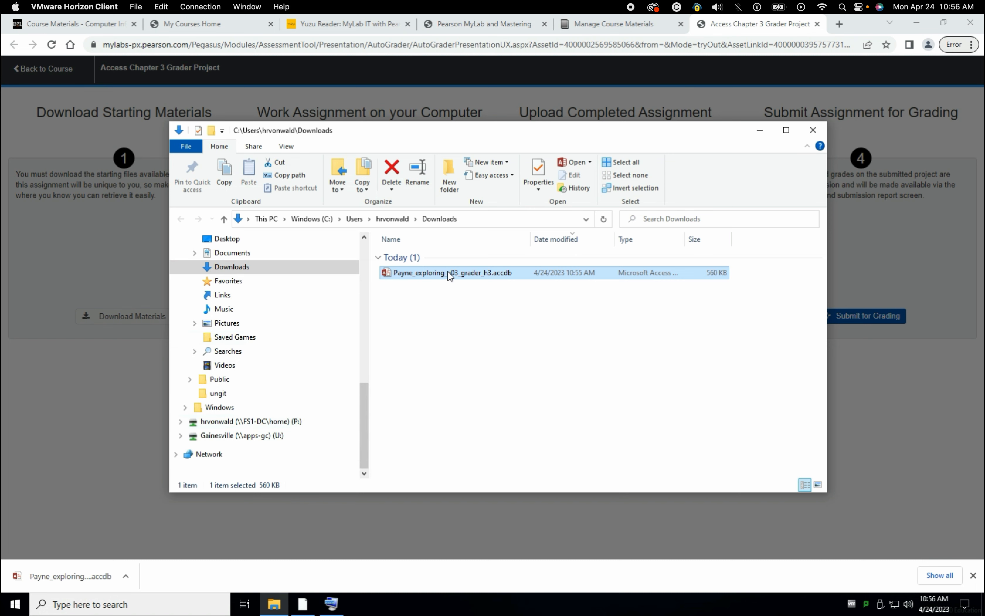
left_click_drag(448, 277, 269, 418)
left_click(143, 272)
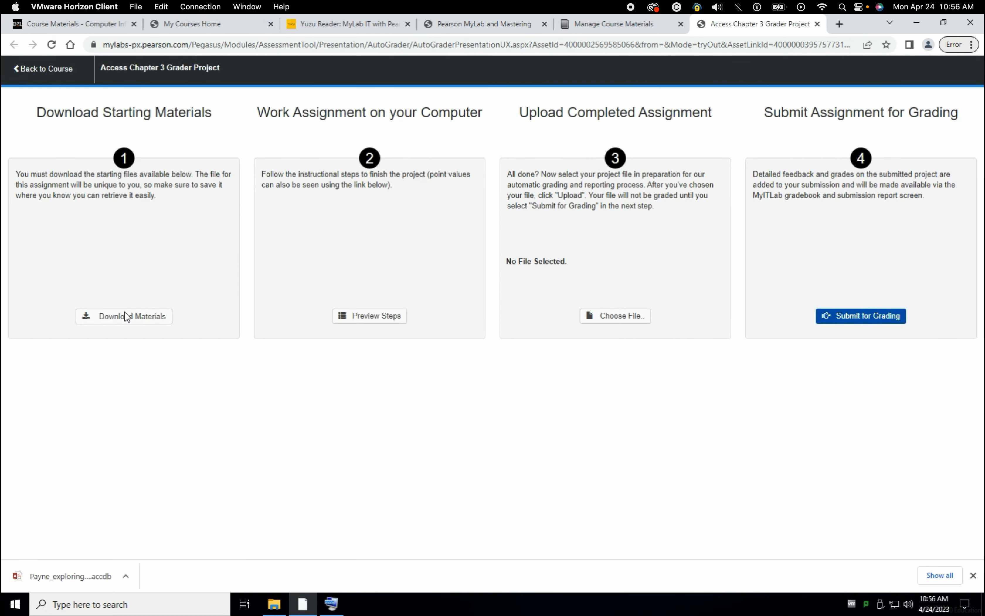
Download EX16_AC_CH03_GRADER_ML2_HW_Instructions.docx from the starting materials and open it in Word with editing enabled.
left_click(123, 313)
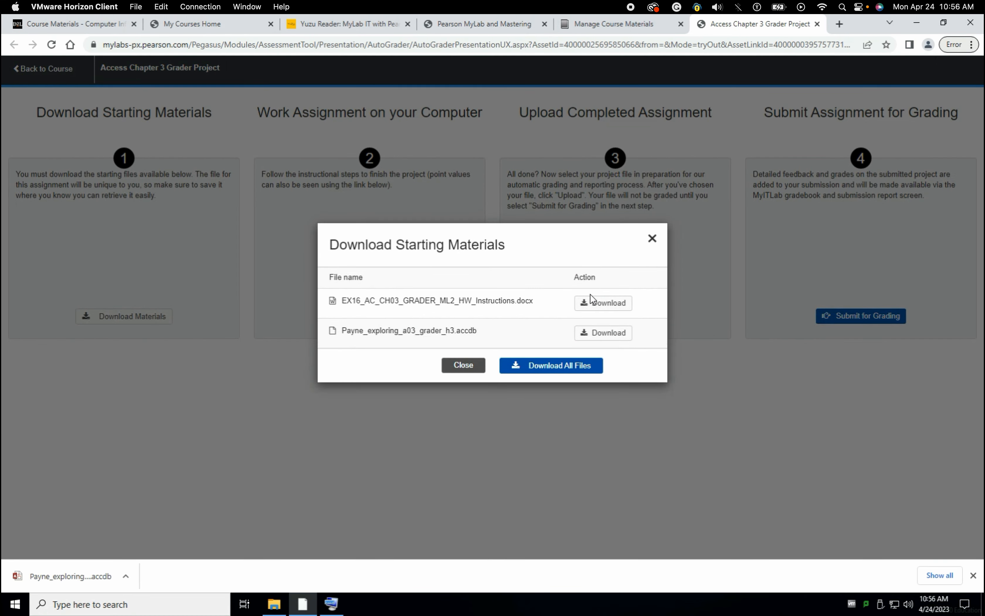
left_click(598, 305)
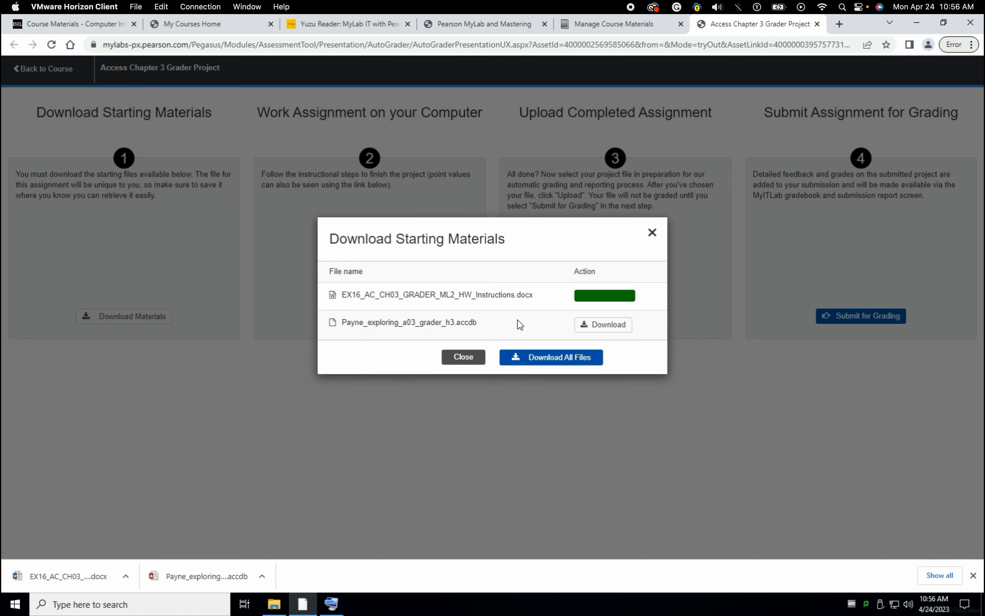
left_click(458, 358)
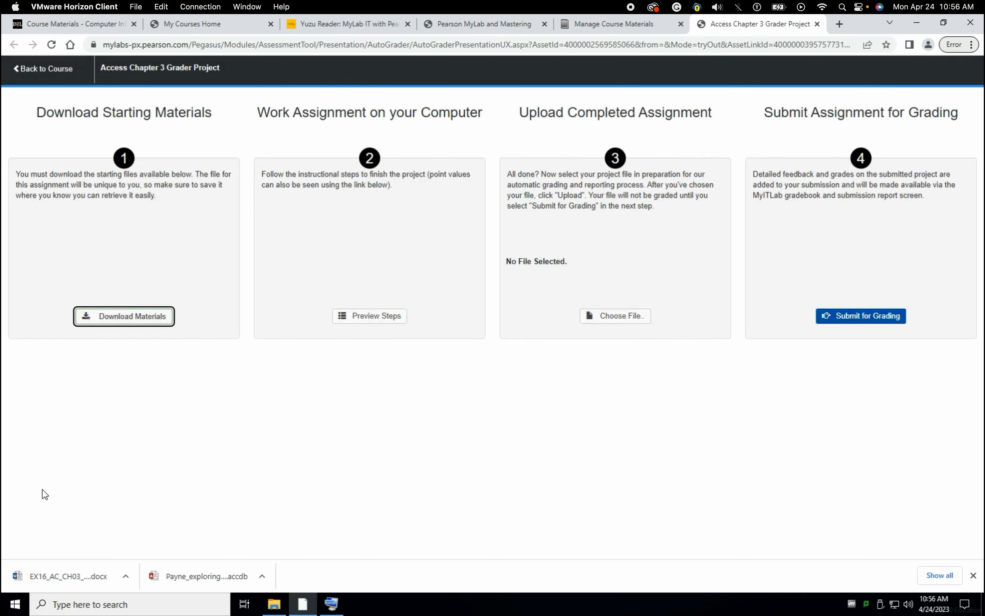
left_click(70, 577)
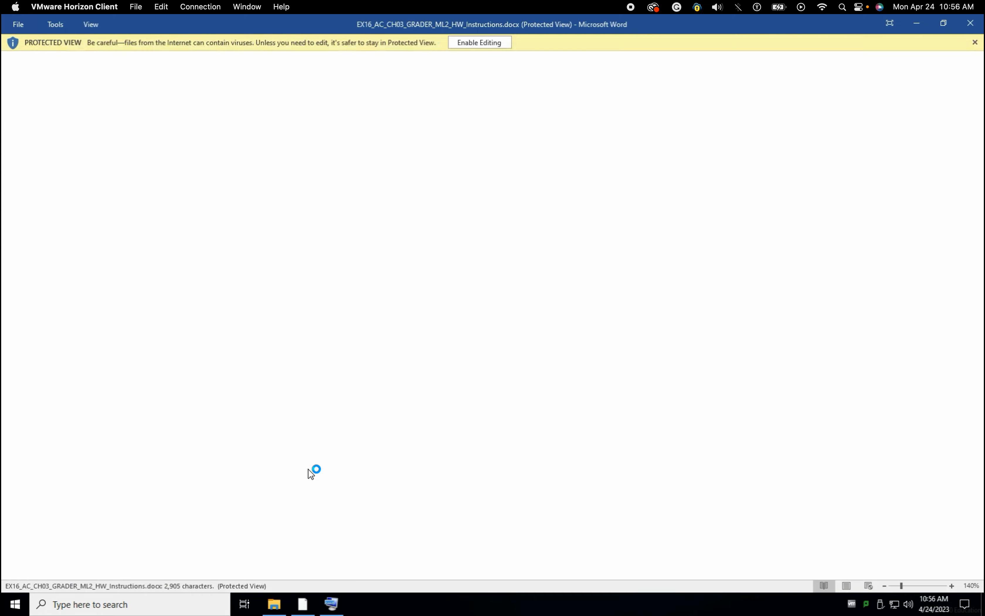
left_click(488, 42)
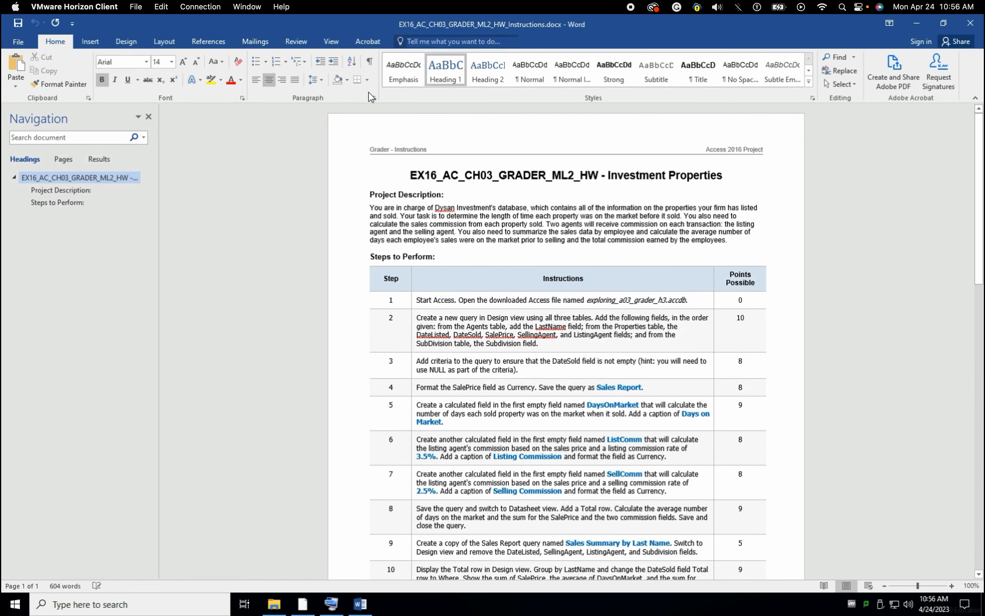
Hide the document's navigation pane, fit the view to page width and look over the Steps to Perform table.
left_click(148, 117)
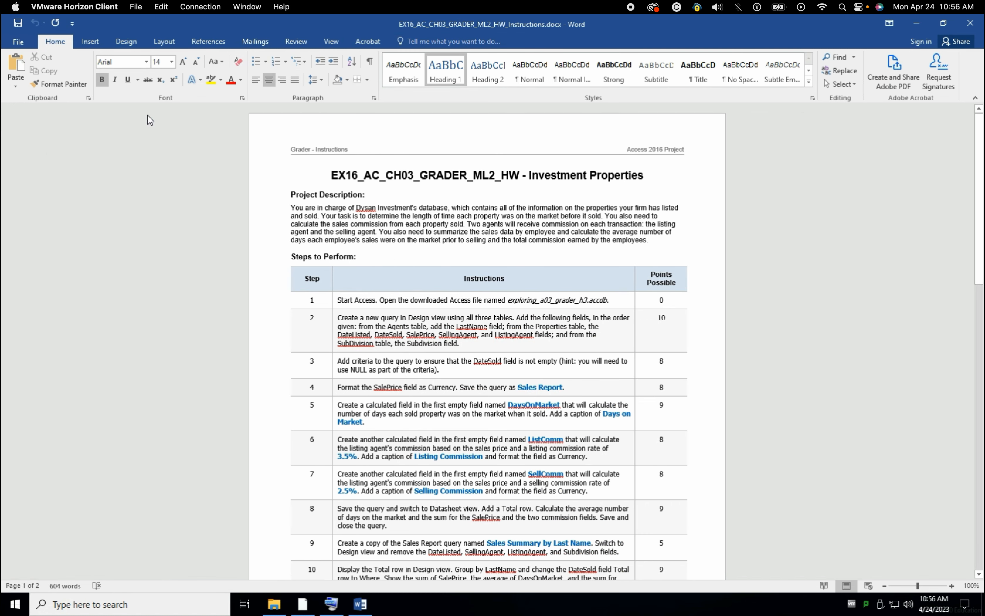
left_click(332, 42)
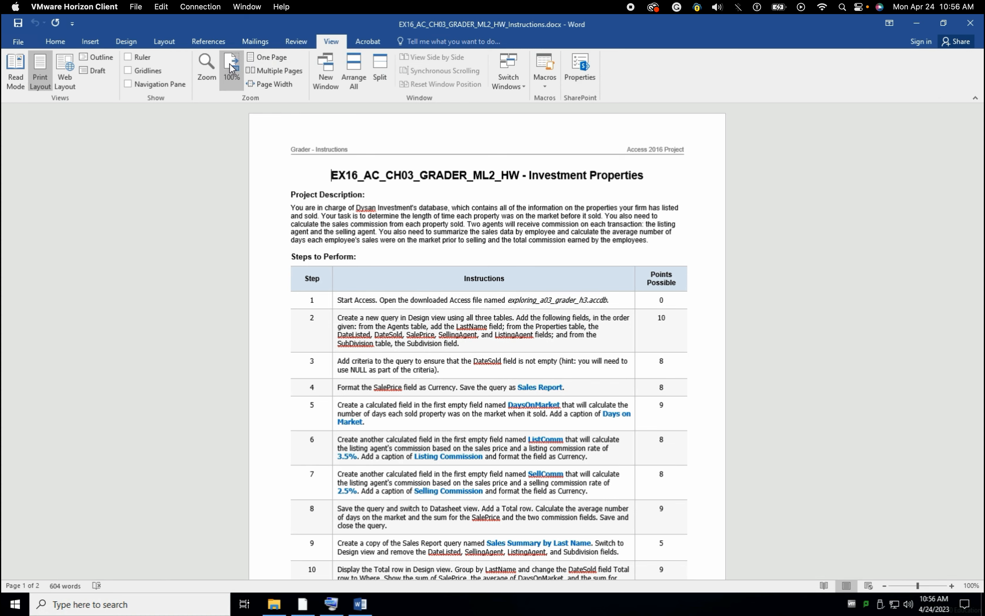
left_click(282, 84)
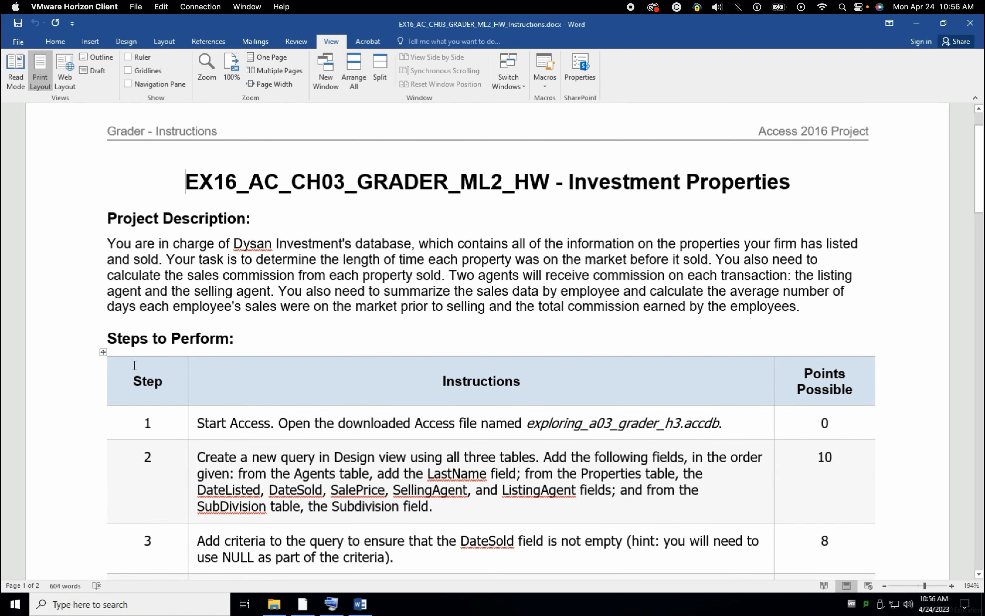
scroll(135, 365, "down", 5)
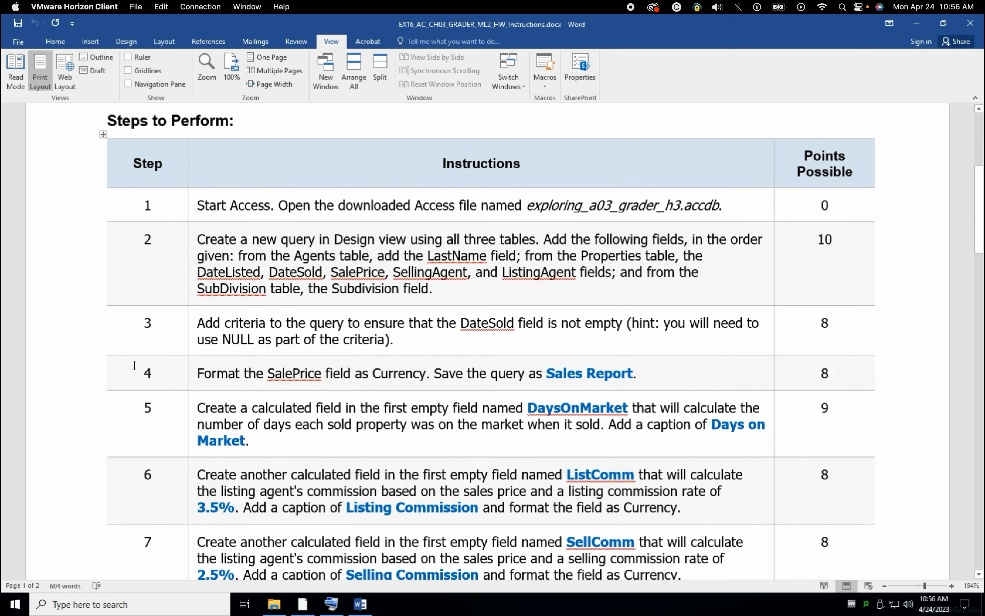
scroll(134, 364, "down", 1)
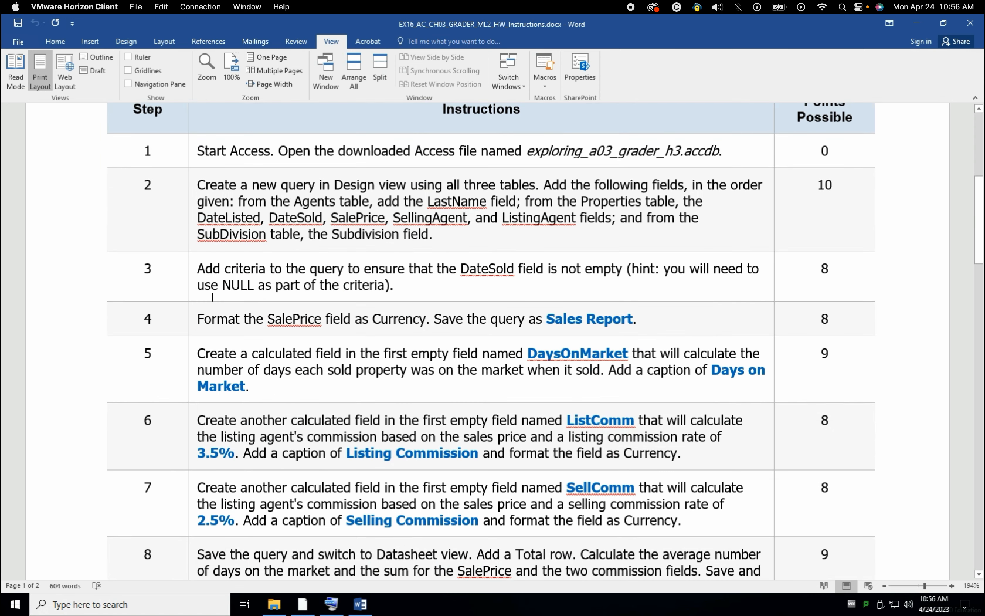
left_click(24, 603)
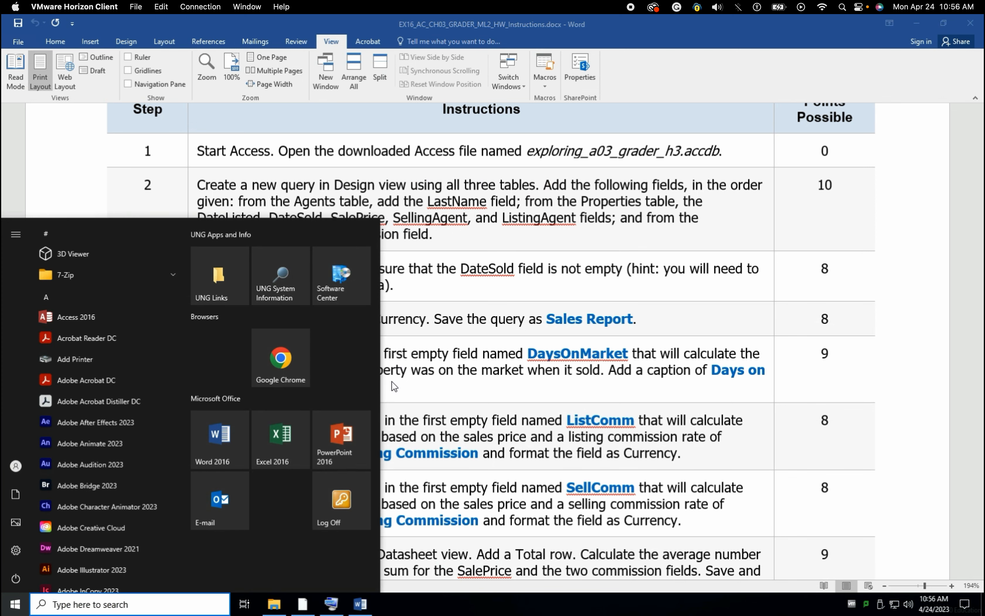
left_click(77, 316)
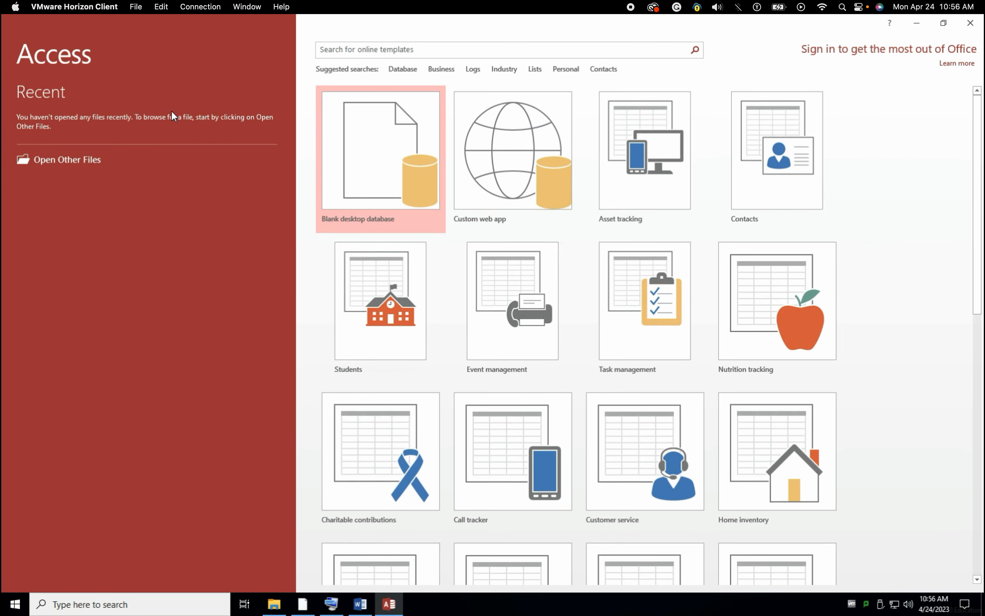
left_click(61, 160)
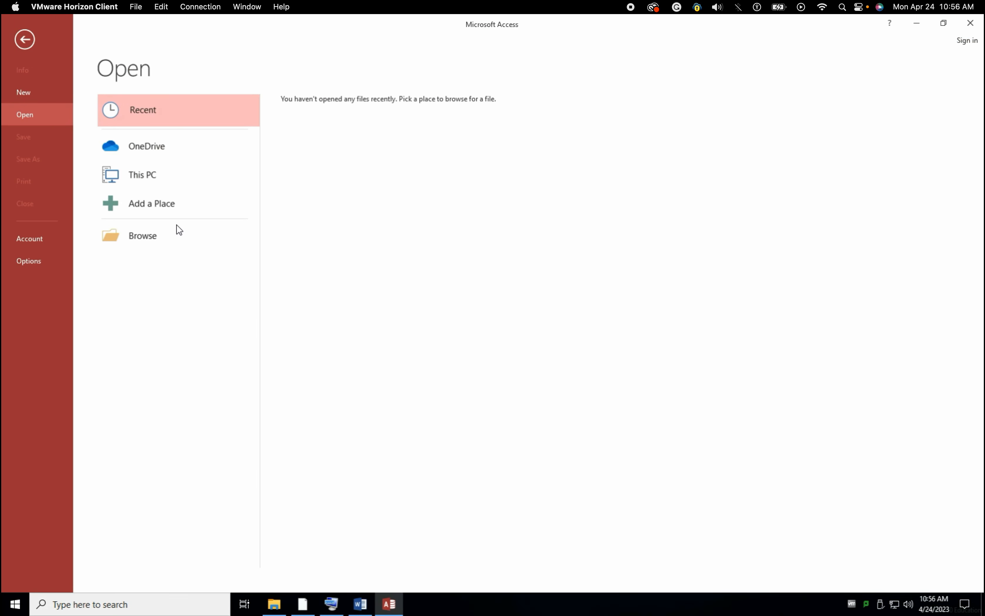
left_click(147, 235)
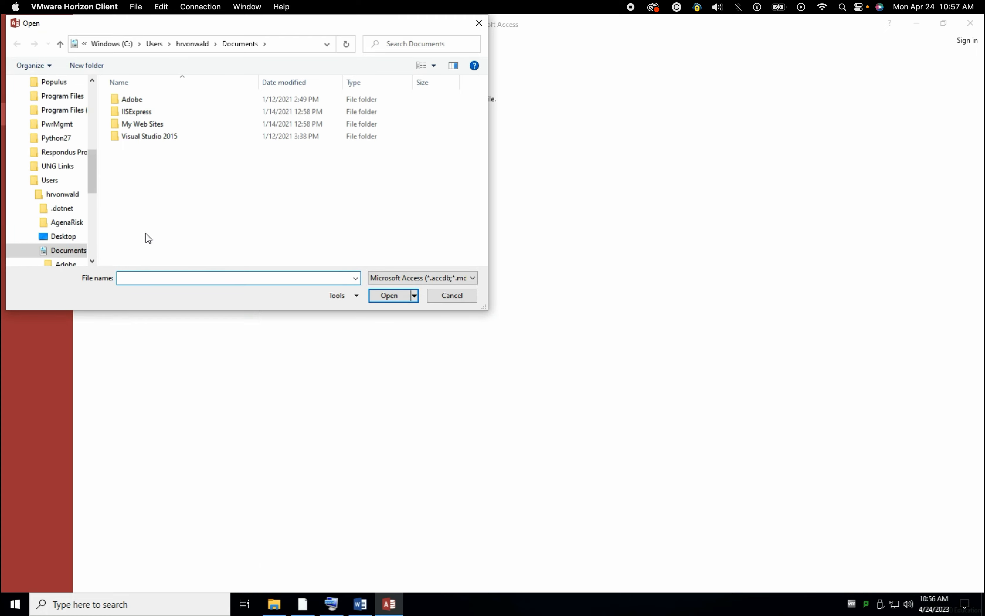
scroll(95, 236, "down", 4)
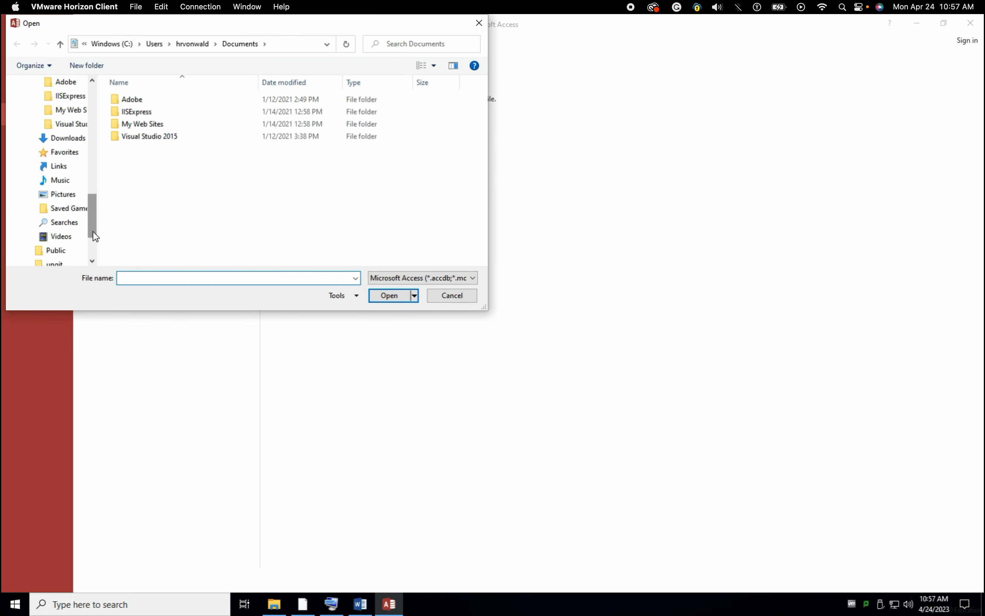
left_click_drag(93, 229, 91, 253)
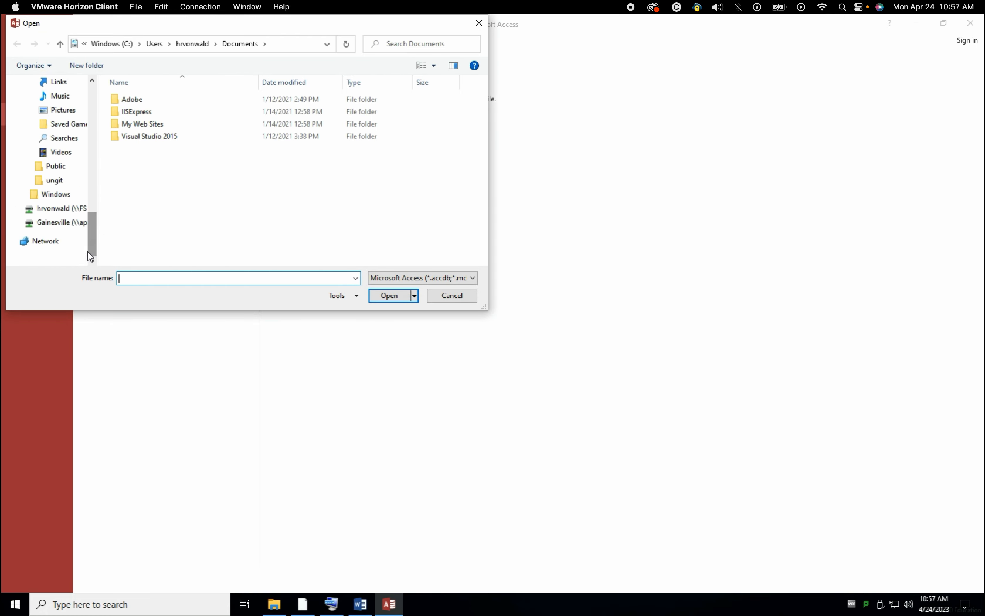
left_click(46, 214)
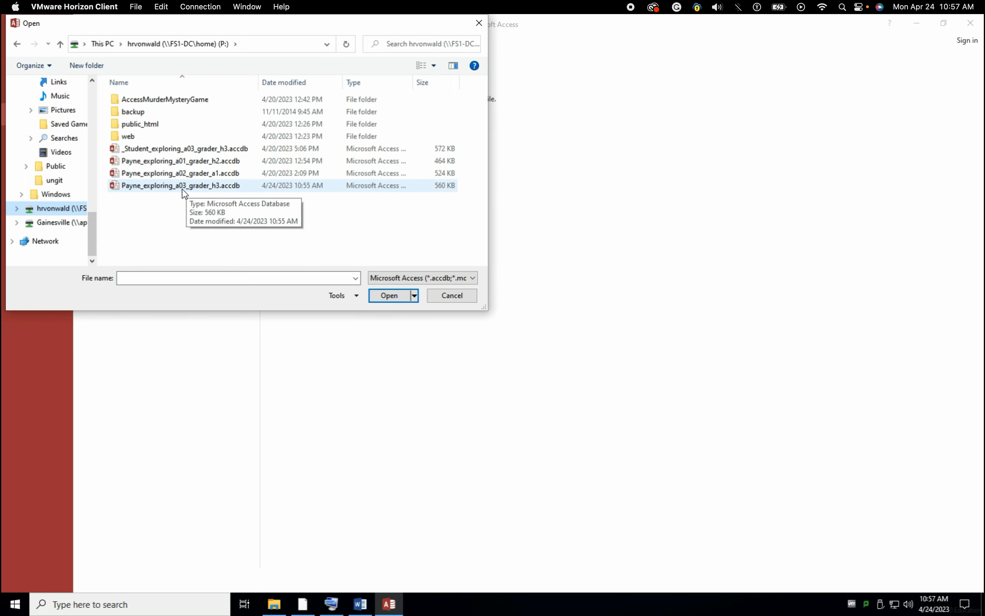
double_click(187, 152)
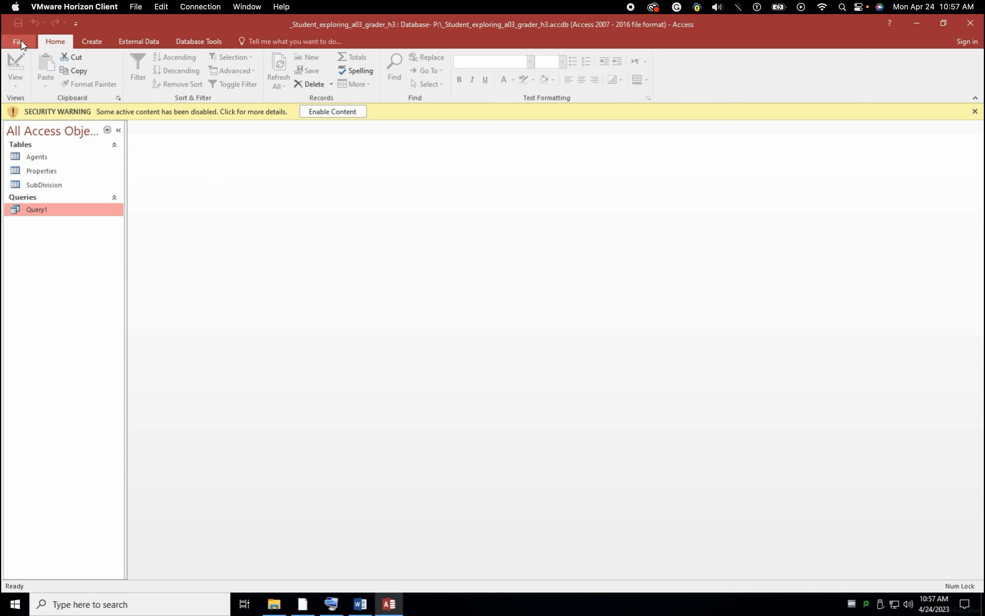
left_click(971, 23)
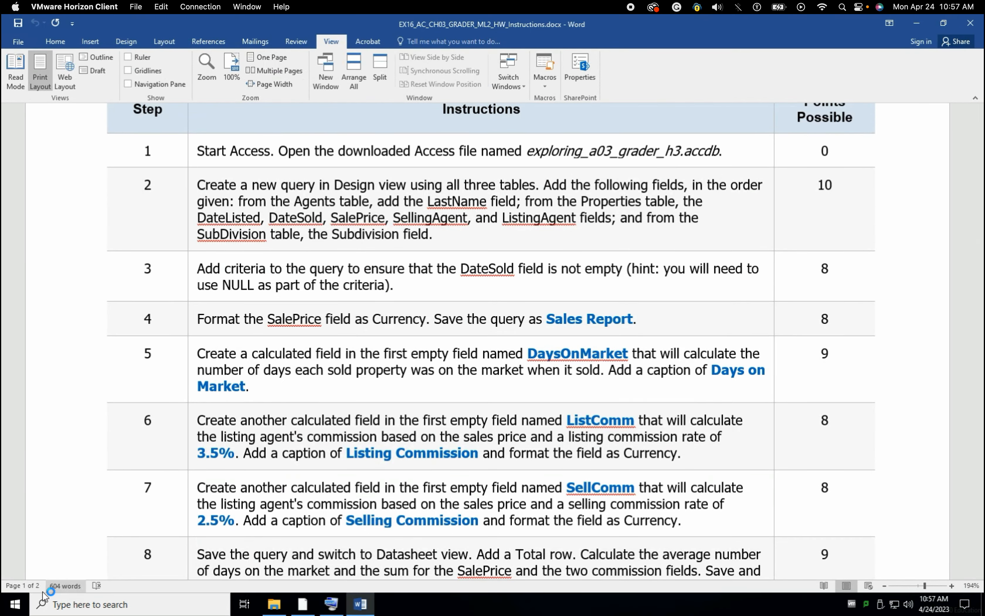
Start Access, open Payne_exploring_a03_grader_h3.accdb from the P: home drive, enable its content and make it a trusted document.
left_click(17, 605)
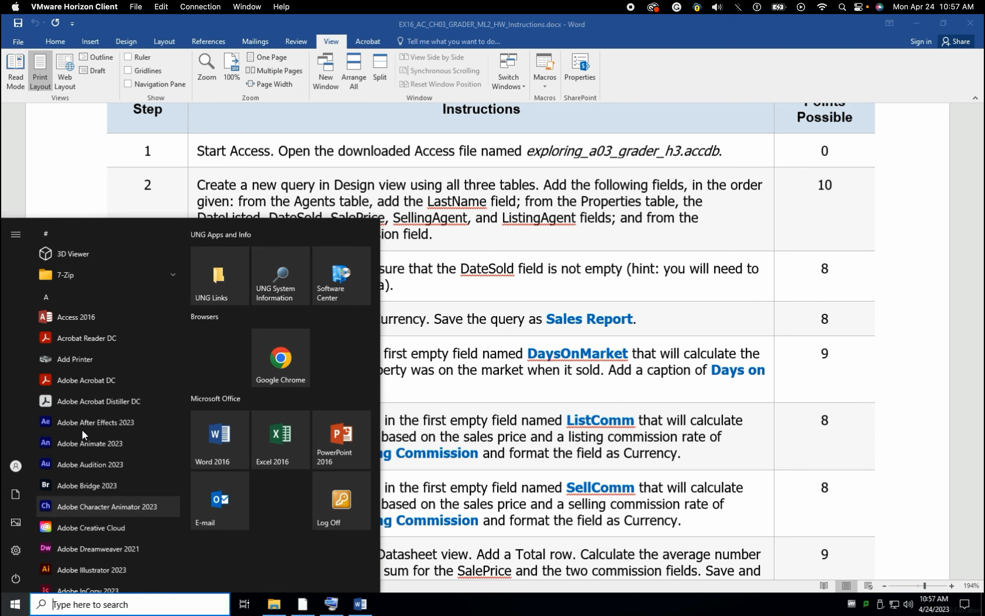
left_click(80, 318)
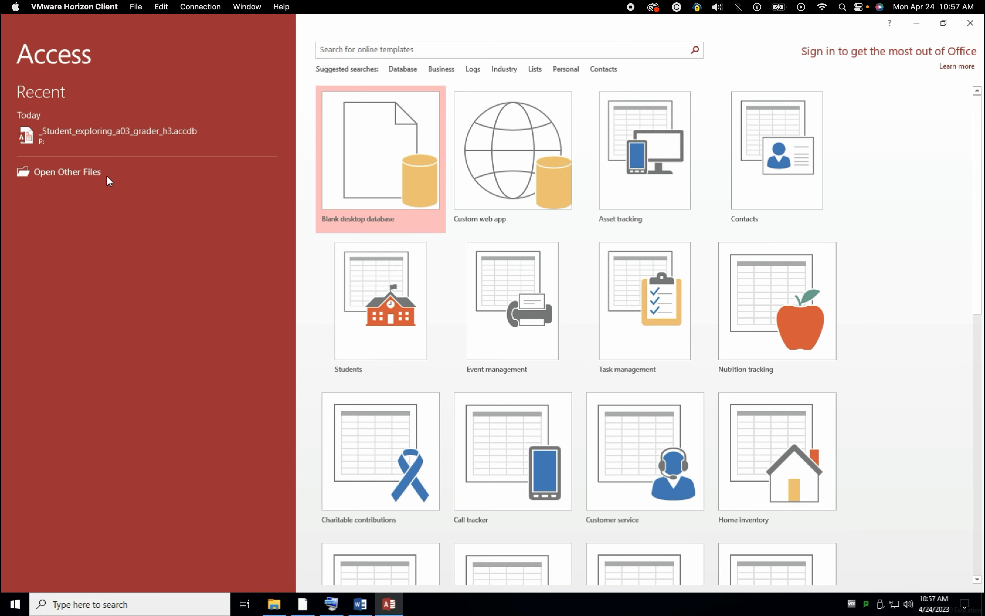
left_click(77, 172)
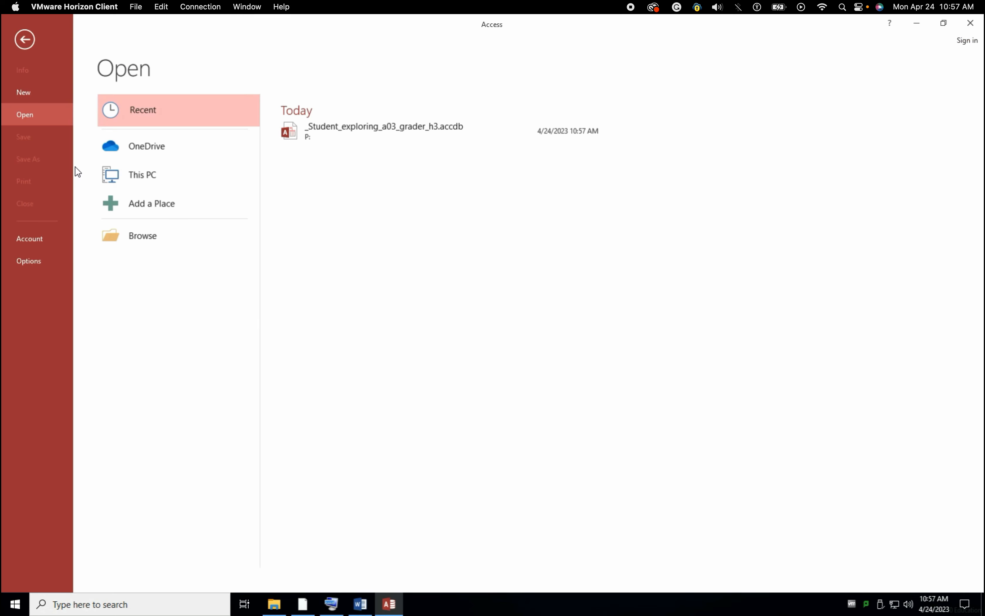
left_click(119, 239)
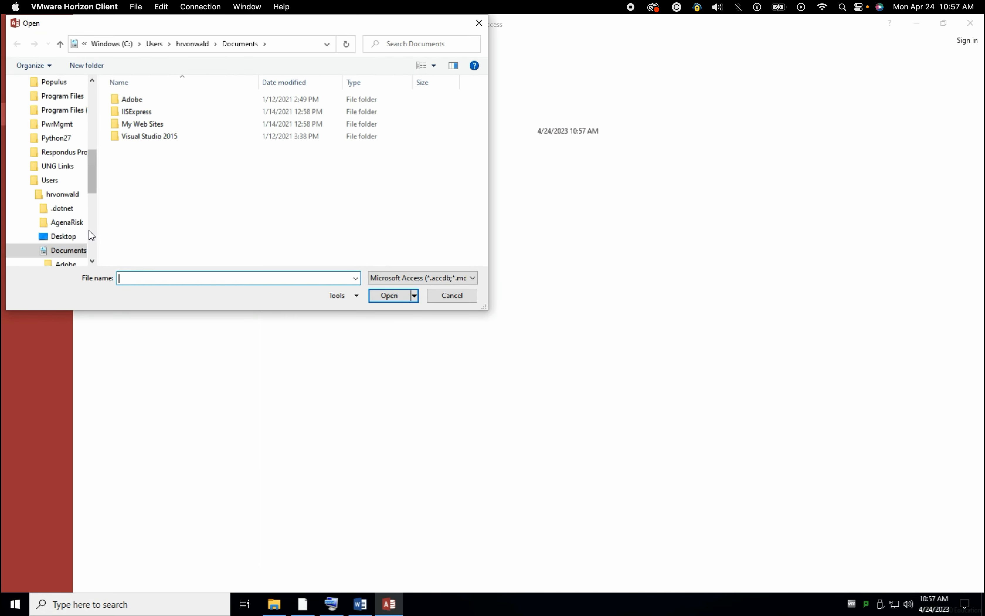
scroll(94, 244, "down", 5)
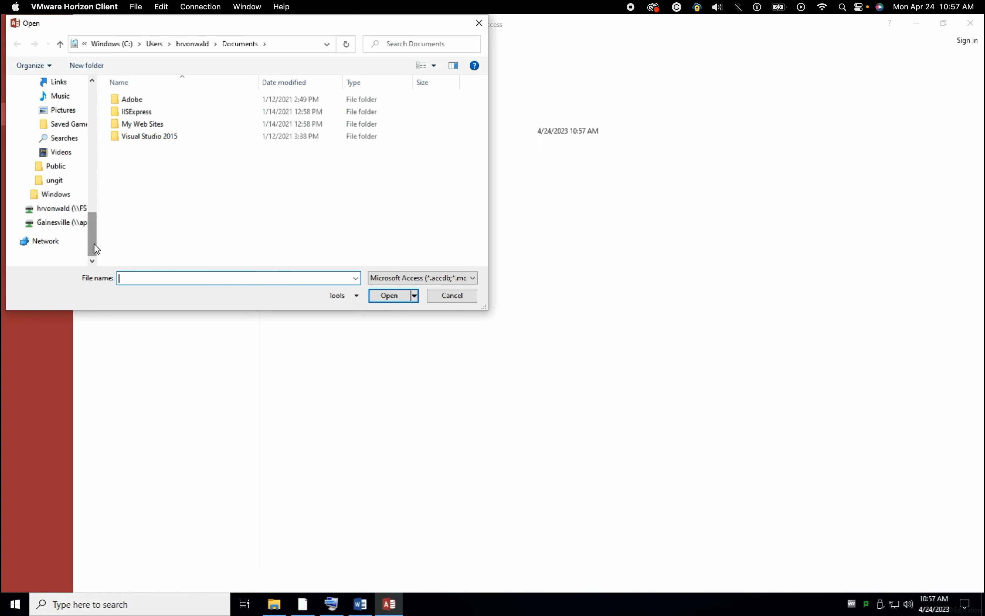
left_click(50, 209)
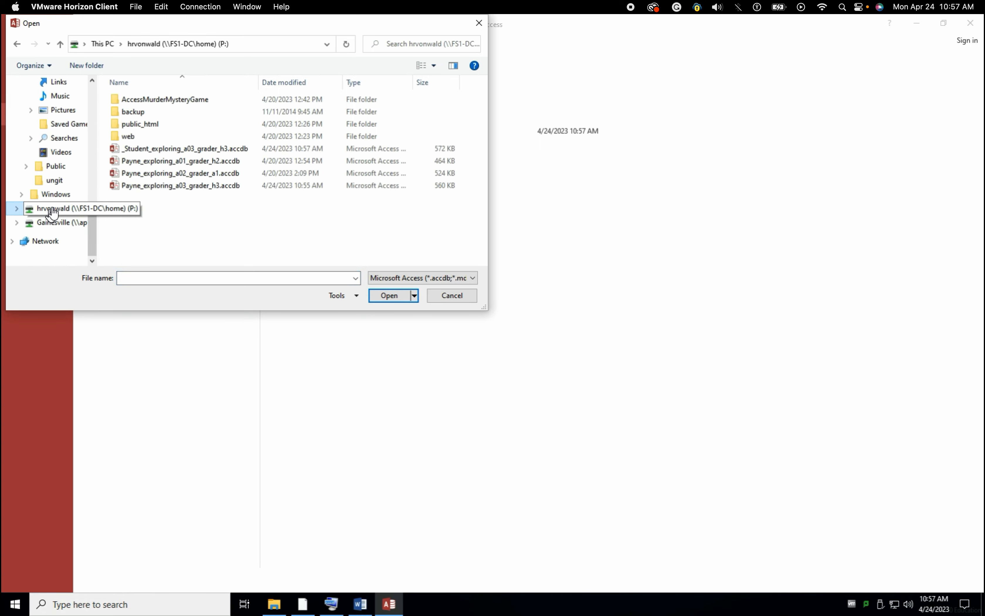
double_click(137, 185)
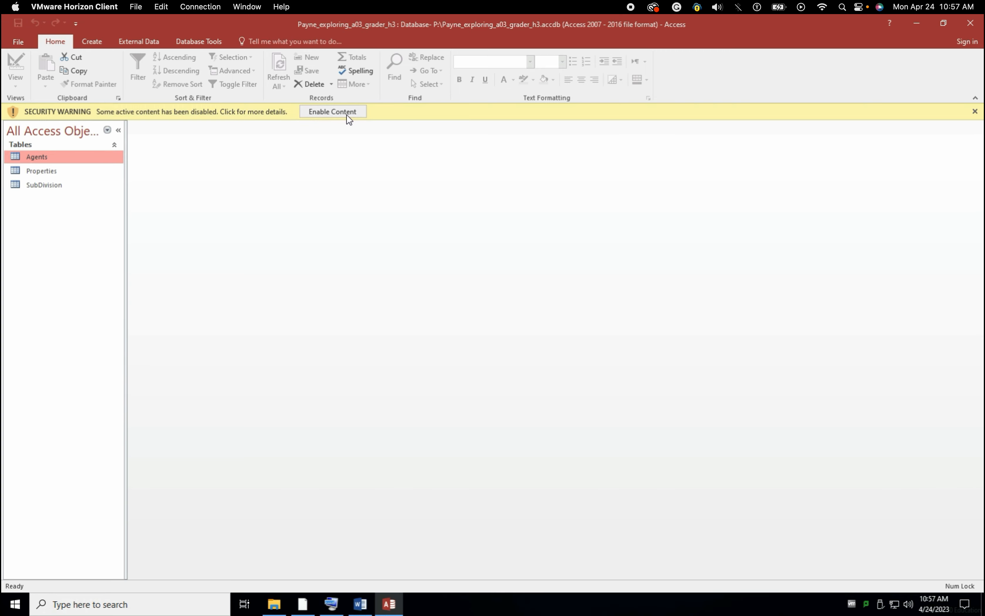
left_click(338, 111)
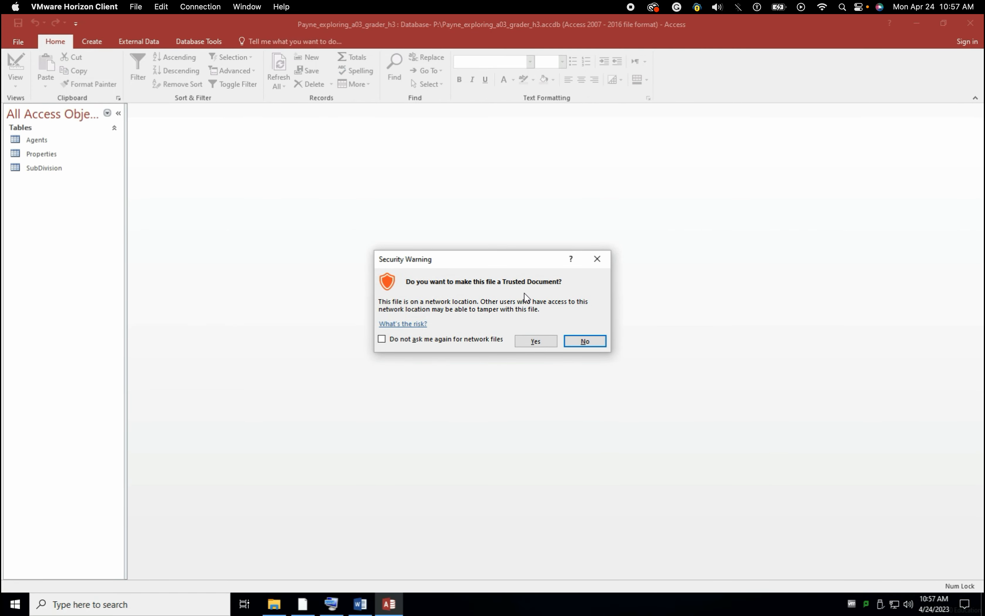
left_click(535, 342)
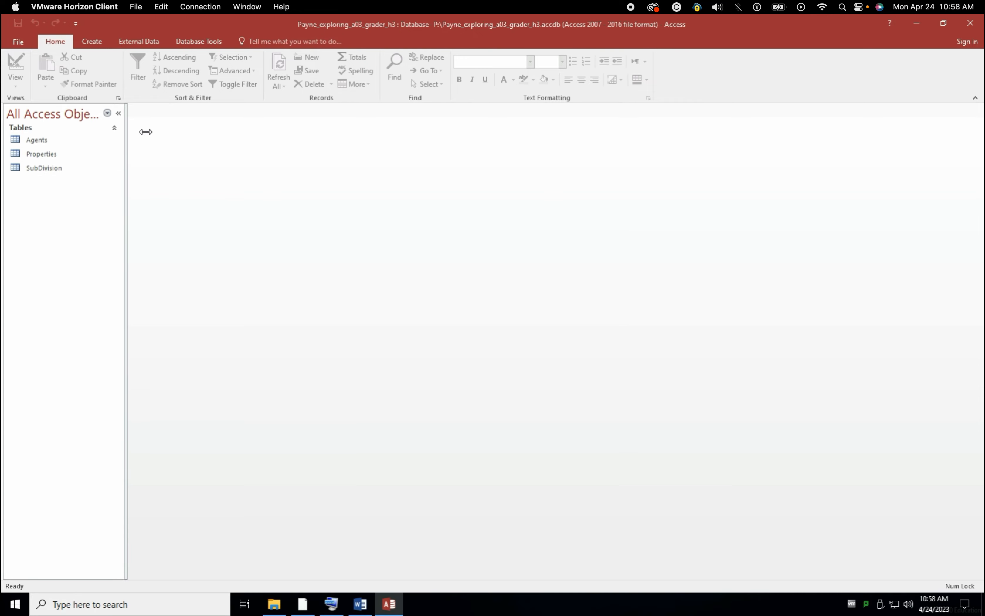
Switch to the Word instructions, highlight the text of step 2 to read it, and return to the Access database.
left_click(361, 604)
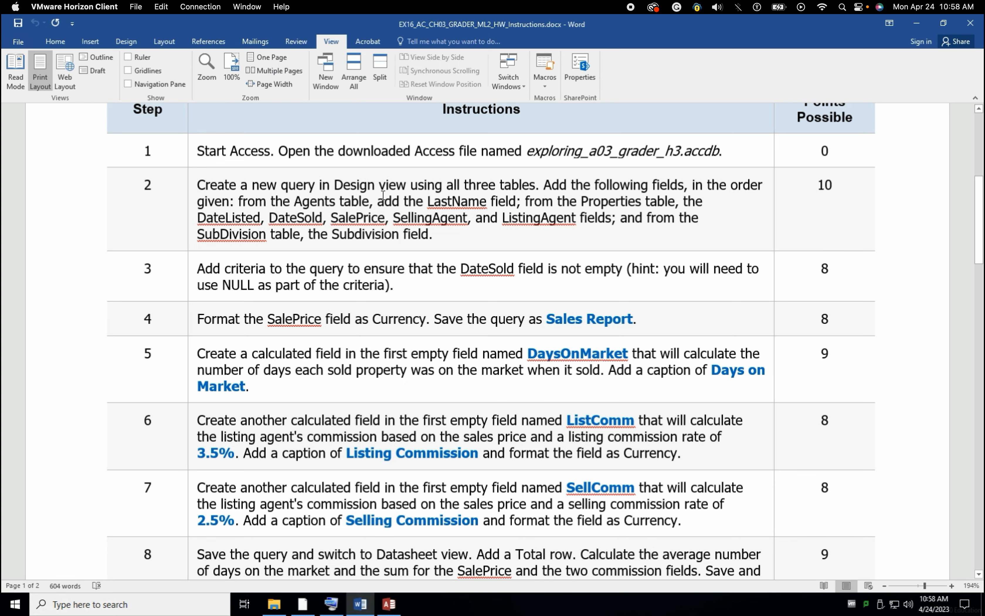
left_click_drag(196, 187, 504, 189)
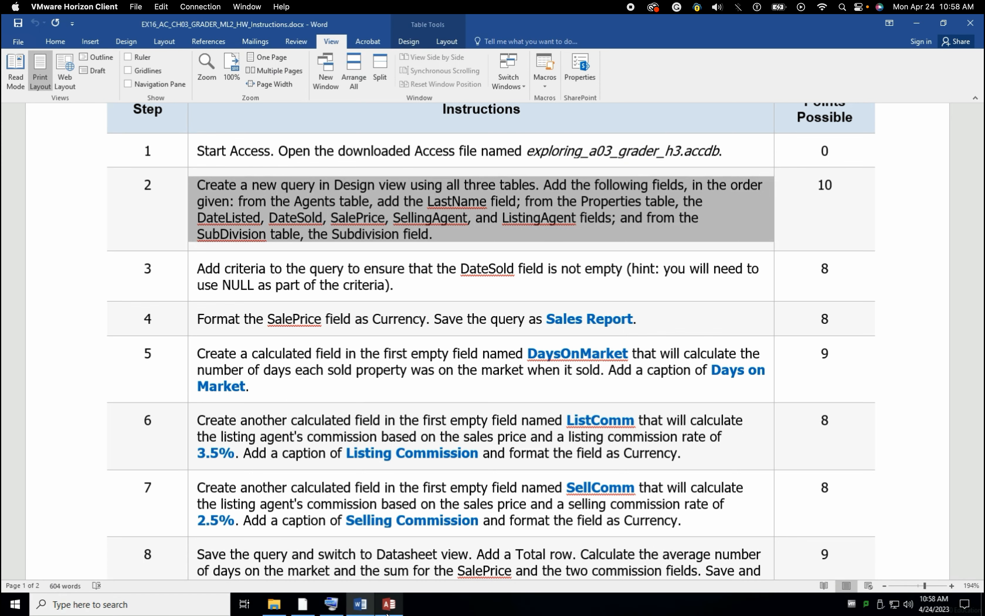
left_click(389, 603)
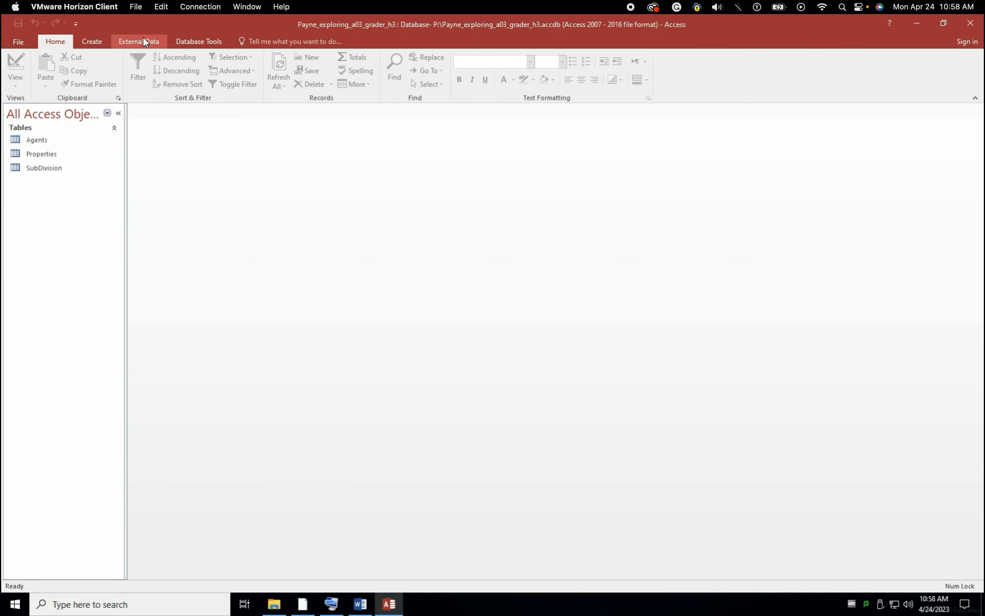
Create a new query in Design view and add the Agents, Properties and SubDivision tables to it.
left_click(88, 43)
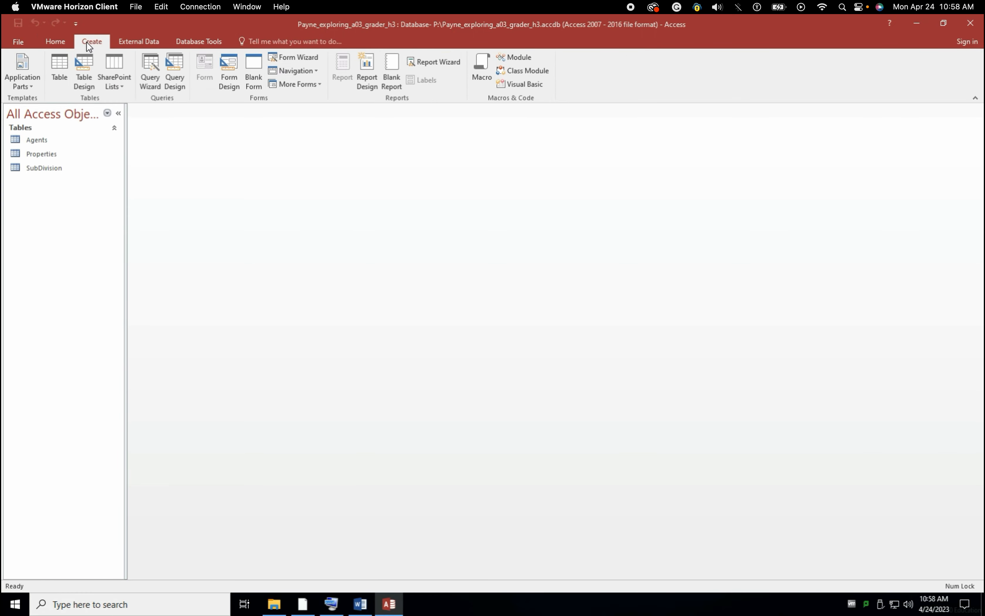
left_click(177, 68)
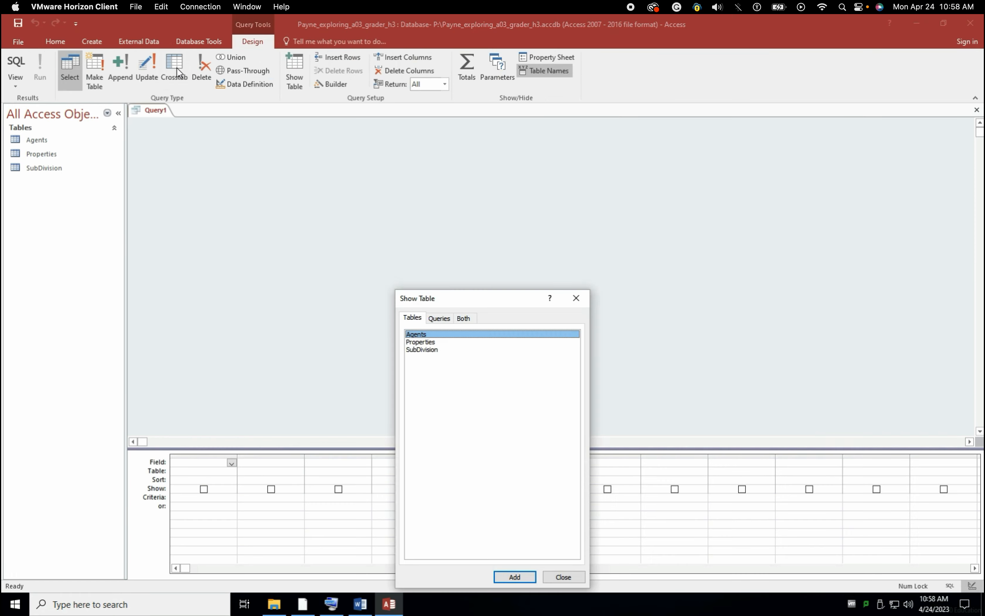
left_click(427, 351, "shift")
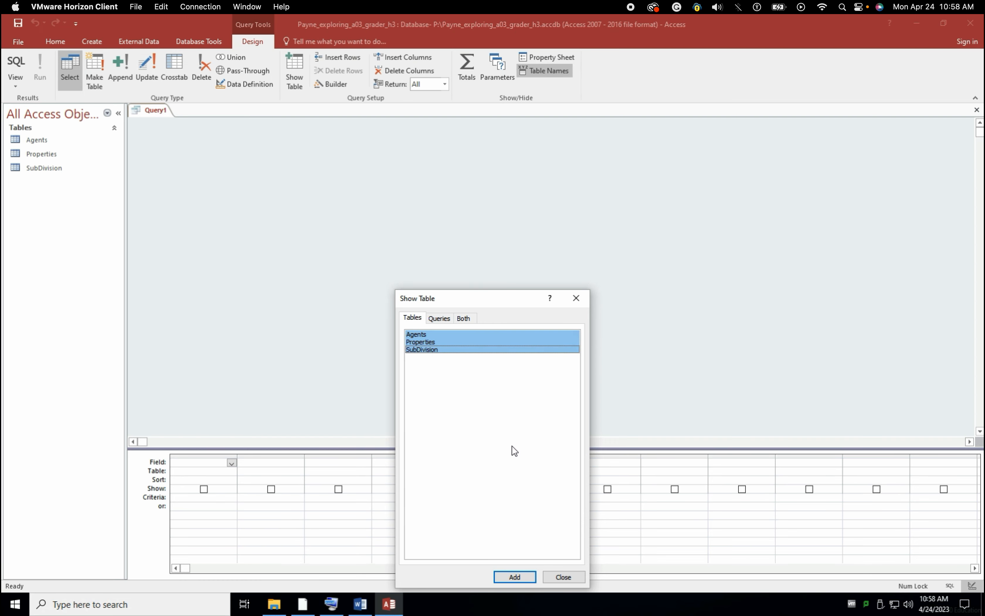
left_click(511, 575)
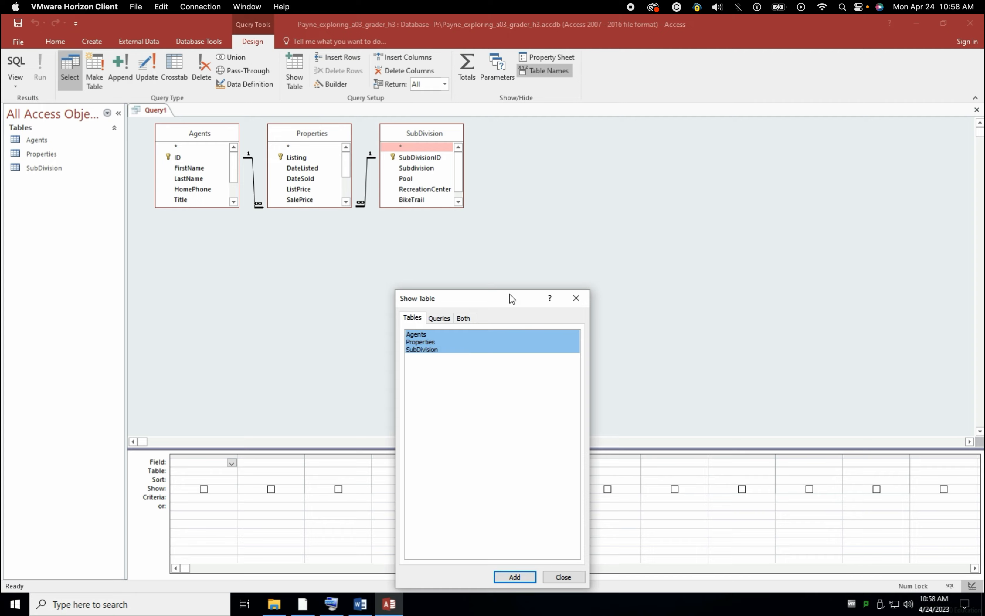
Close the Show Table dialog, consult step 2 in the Word instructions, and add the LastName field from Agents to the query.
left_click(564, 576)
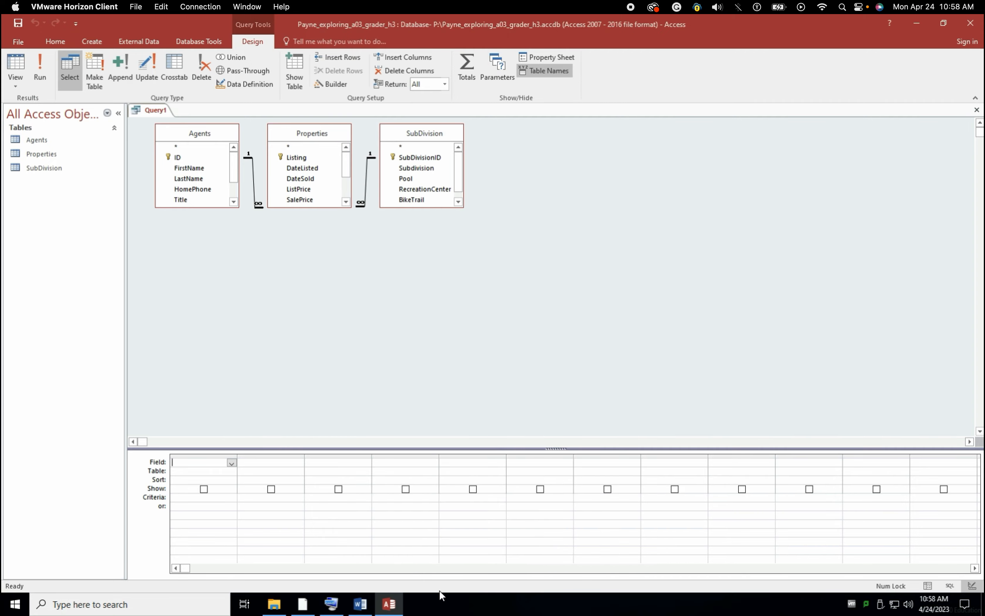
left_click(366, 606)
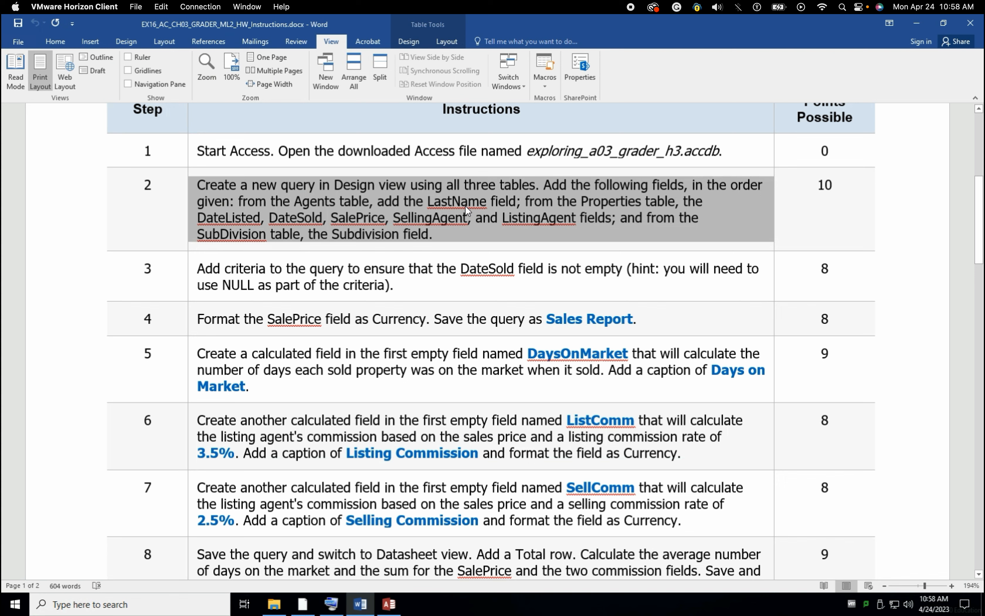
left_click(394, 609)
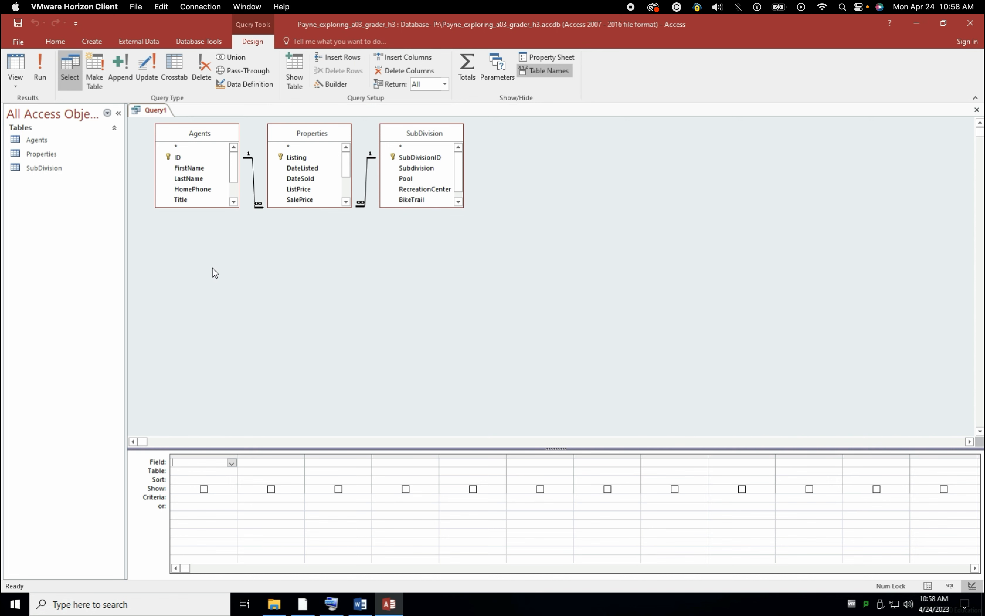
double_click(188, 179)
Add the DateListed, DateSold and SalePrice fields from the Properties table to the query, checking their order against the Word instructions.
left_click(360, 603)
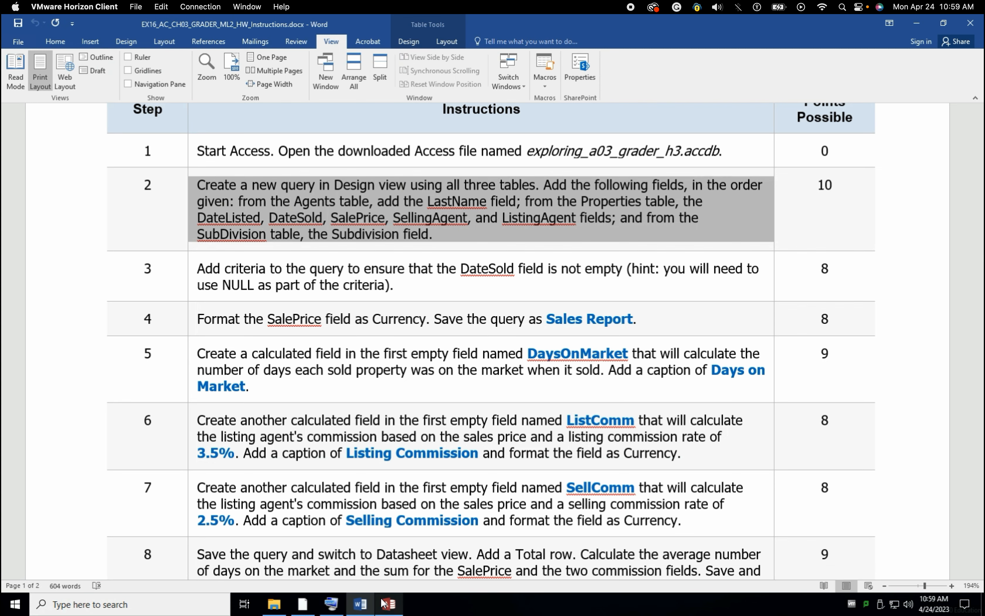
left_click(389, 604)
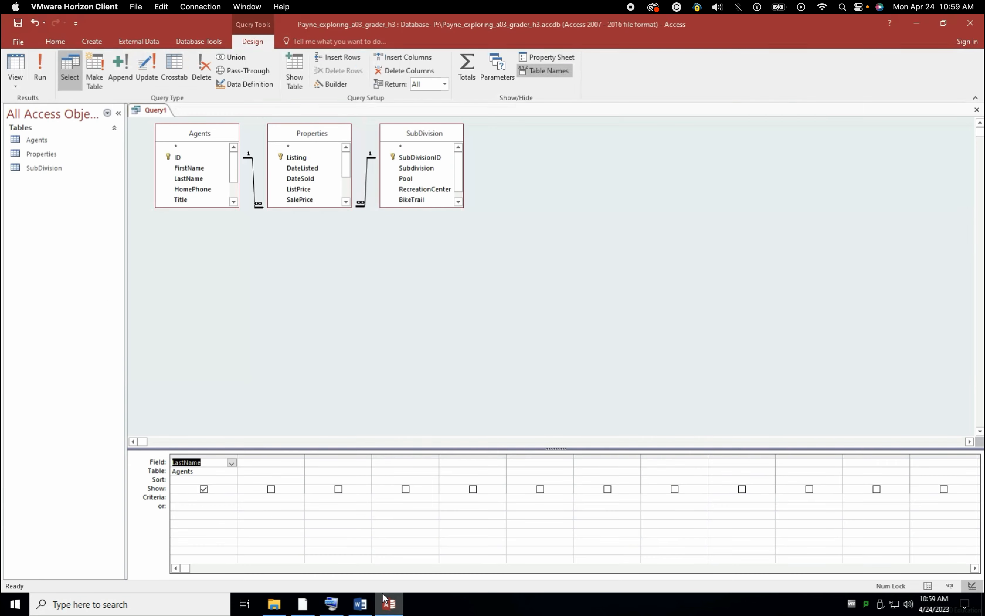
double_click(301, 168)
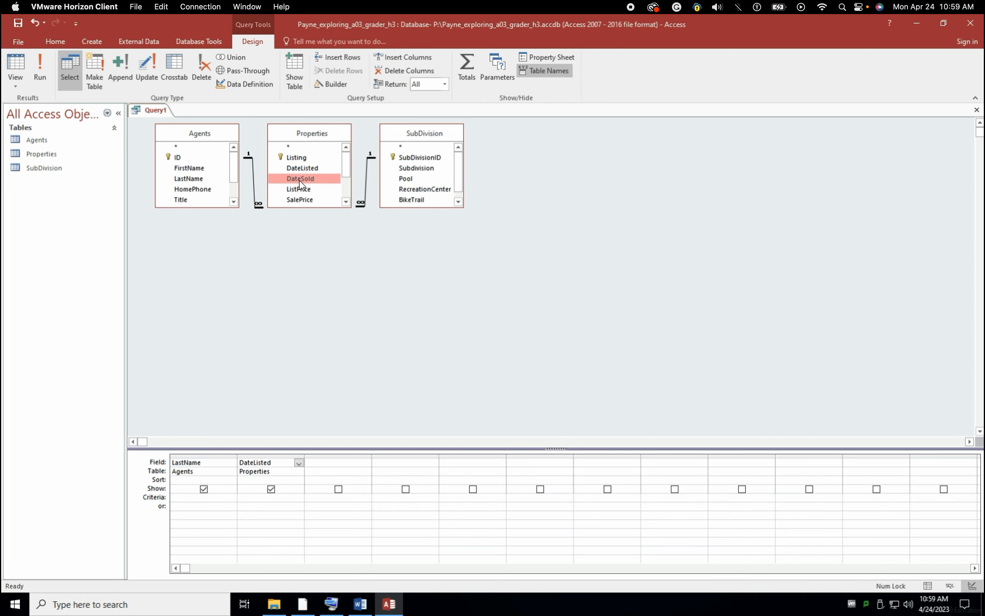
double_click(301, 179)
left_click(360, 604)
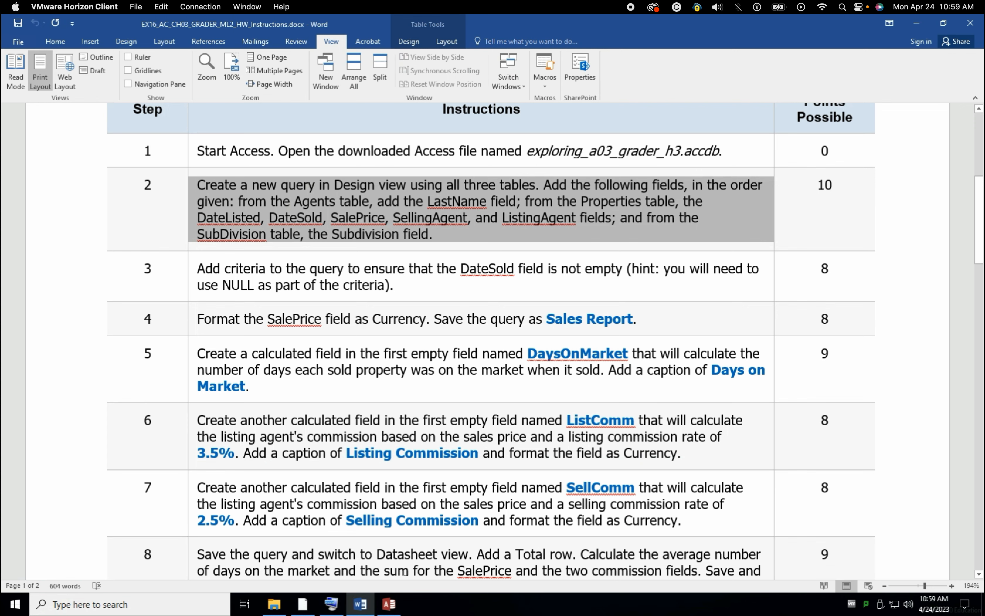
left_click(389, 604)
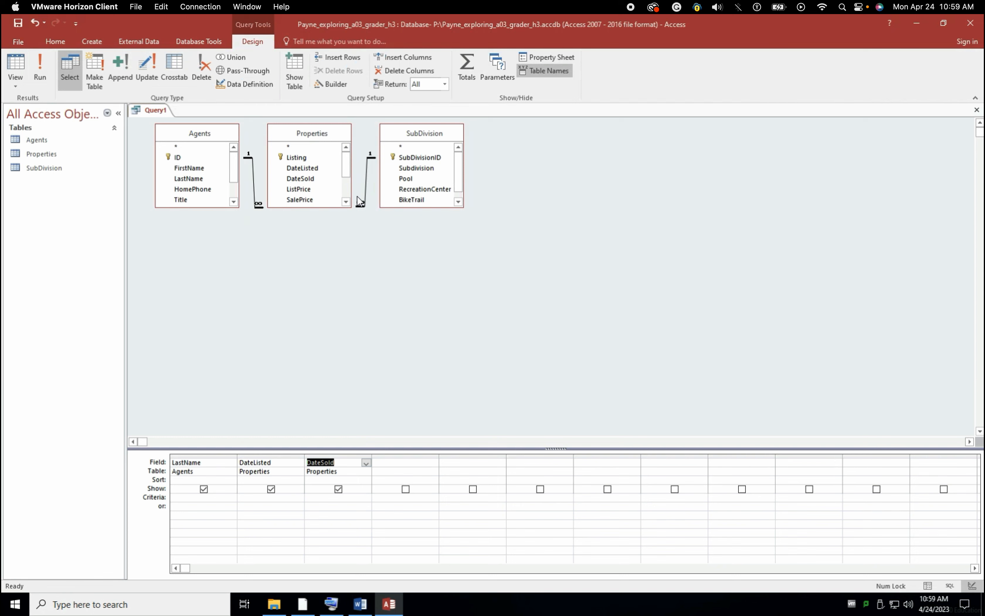
double_click(301, 200)
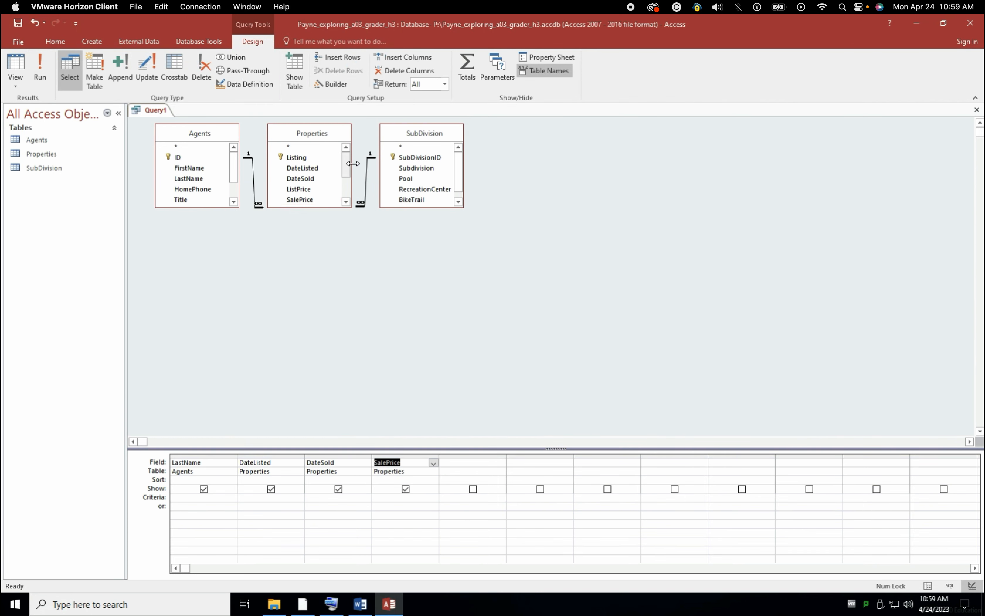
Lengthen the Properties, Agents and SubDivision field lists in the query design to show all their fields.
left_click(346, 189)
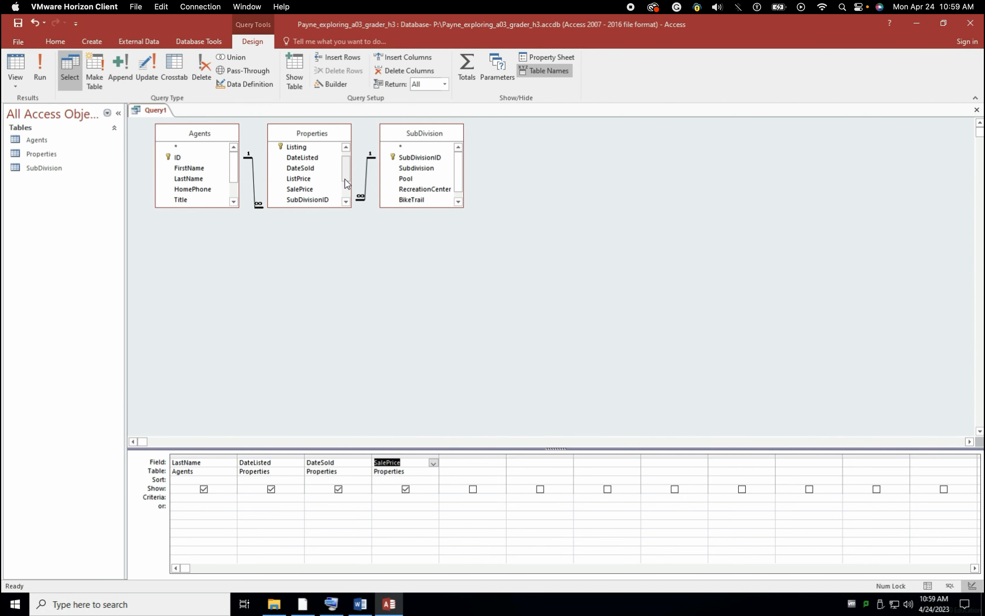
left_click_drag(318, 208, 318, 272)
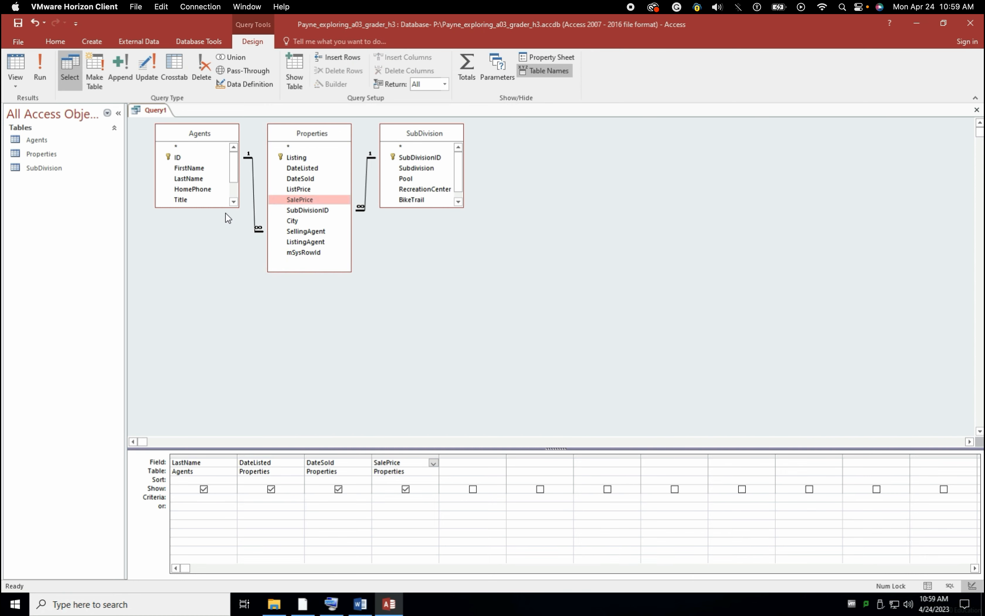
left_click_drag(220, 206, 220, 239)
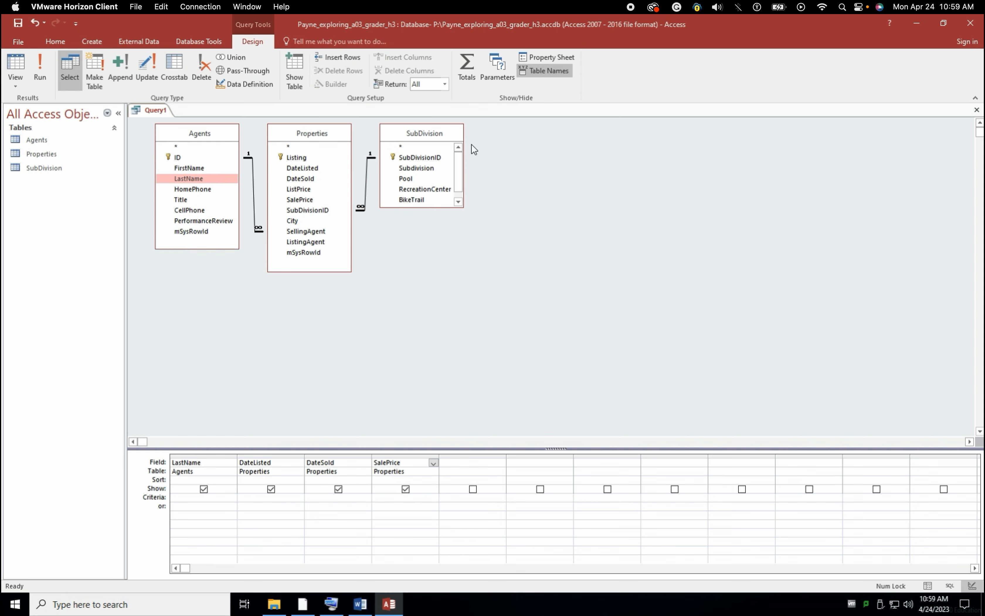
left_click(444, 205)
left_click_drag(444, 205, 451, 240)
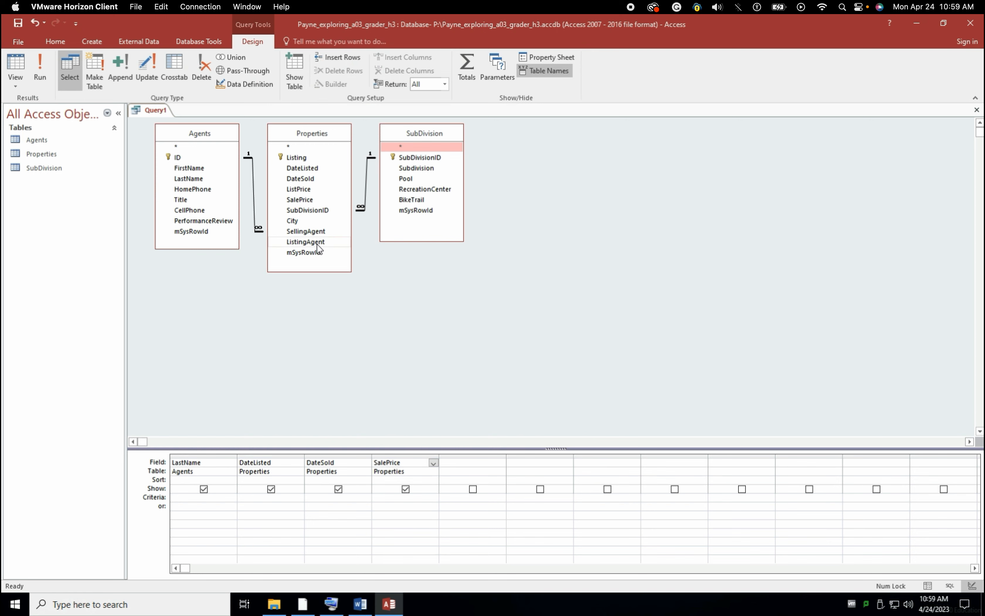
Add SellingAgent and ListingAgent from Properties, then Subdivision from the SubDivision table, to the query, following step 2 of the Word instructions.
double_click(304, 231)
double_click(301, 242)
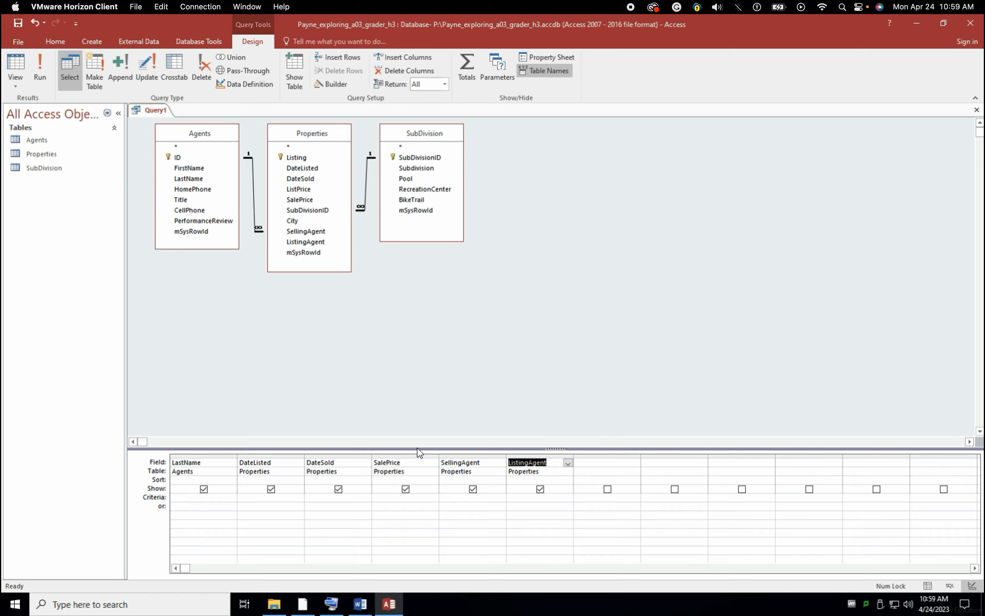
left_click(361, 605)
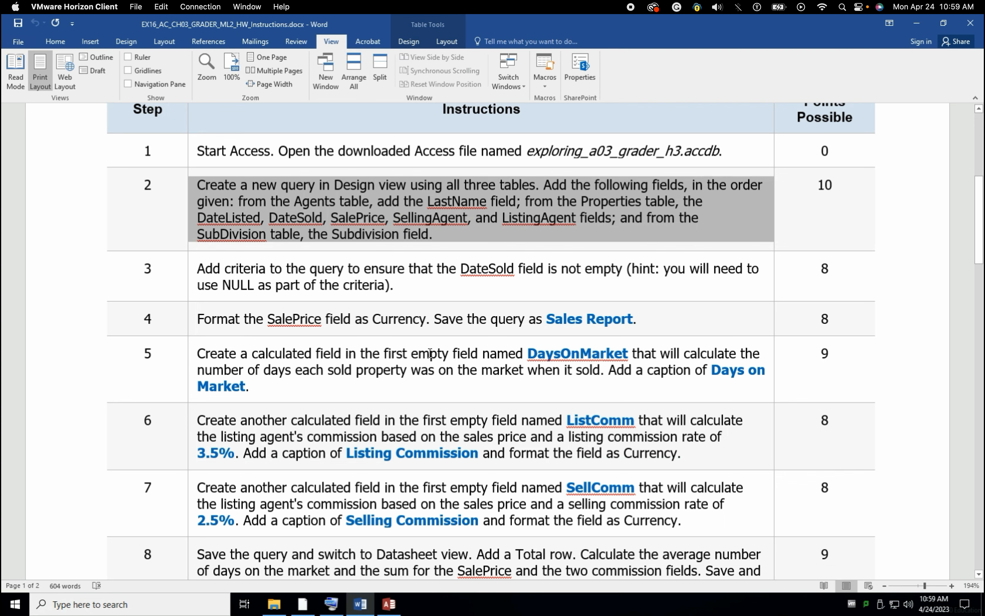
left_click(389, 604)
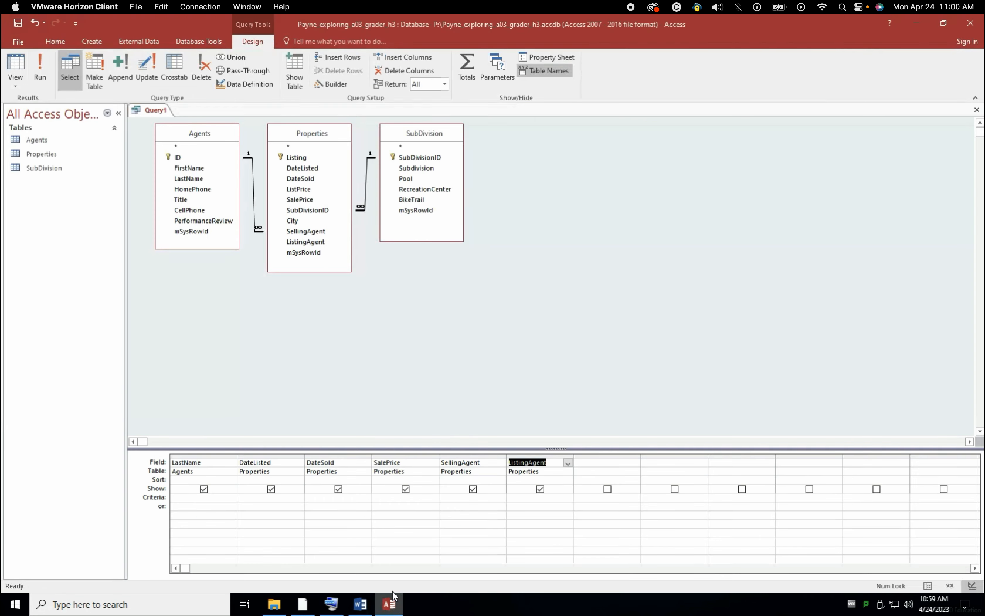
double_click(422, 169)
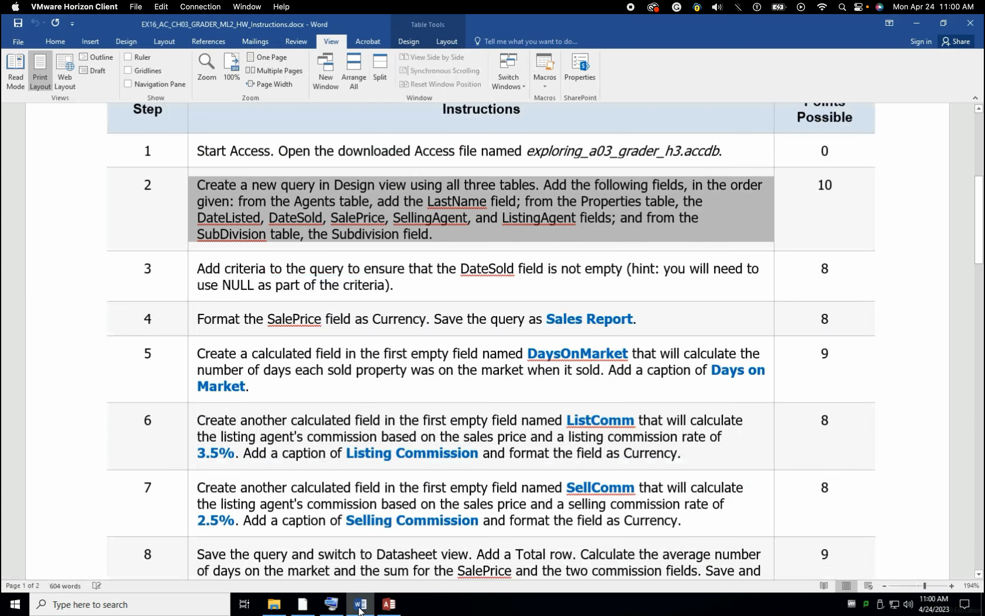
Switch to the Word instructions, highlight step 3 to read its criteria requirement, and return to the Access query.
left_click(359, 606)
double_click(389, 273)
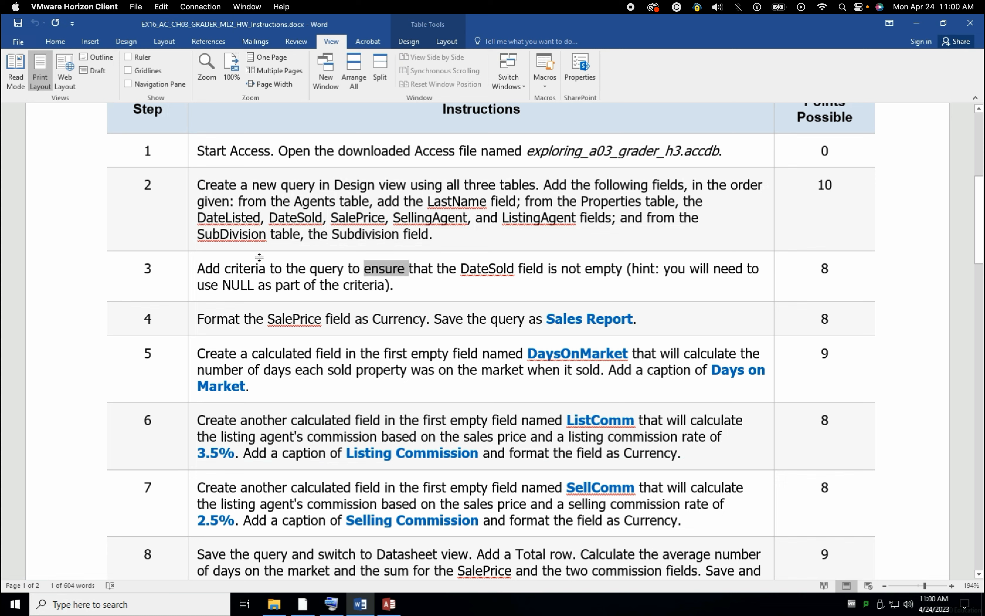
triple_click(243, 271)
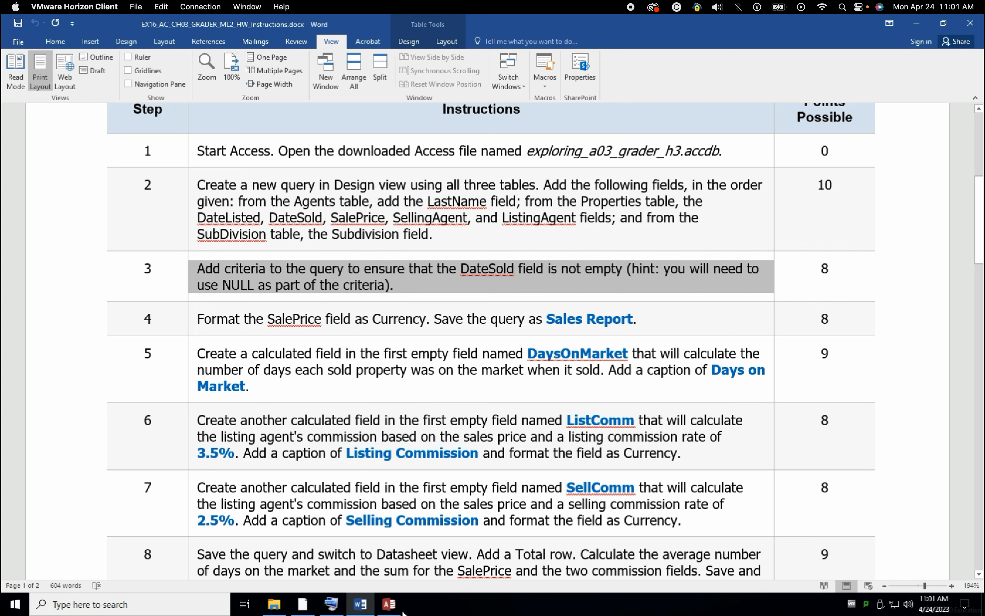
left_click(390, 606)
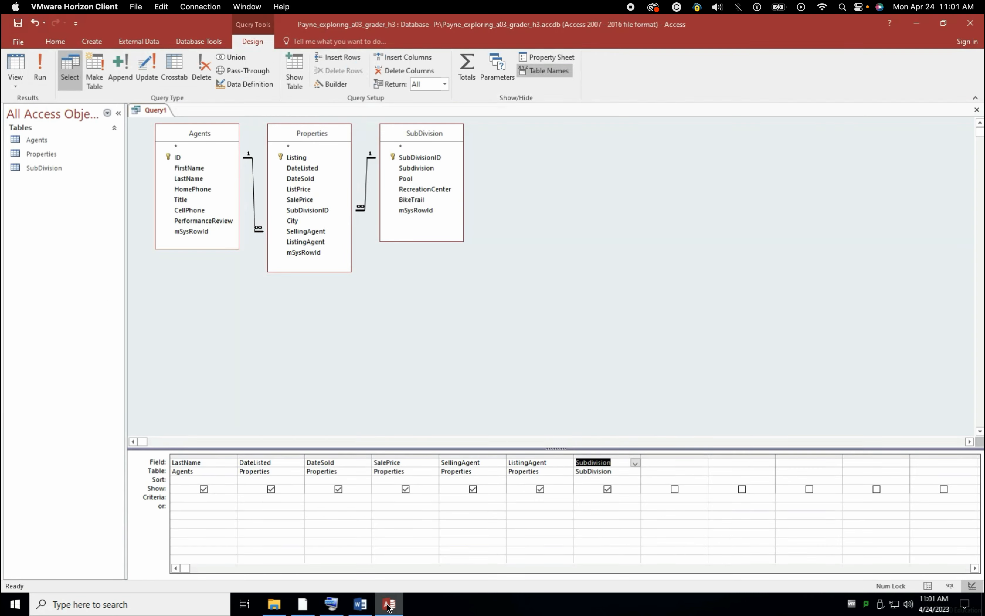
Bring up the On-Screen Keyboard, move it higher on the screen and return to the query design.
left_click(331, 606)
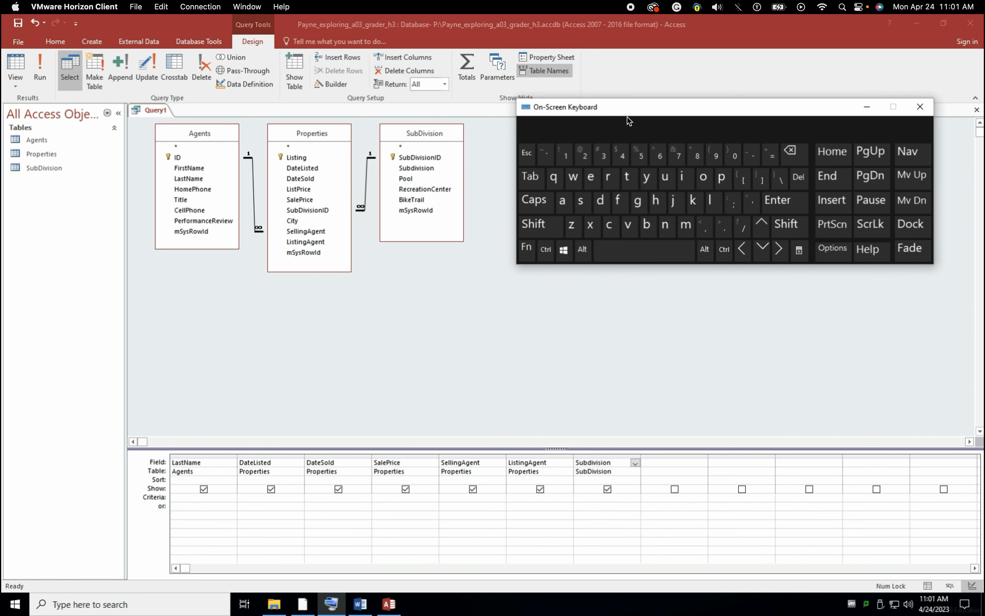
left_click_drag(629, 109, 648, 45)
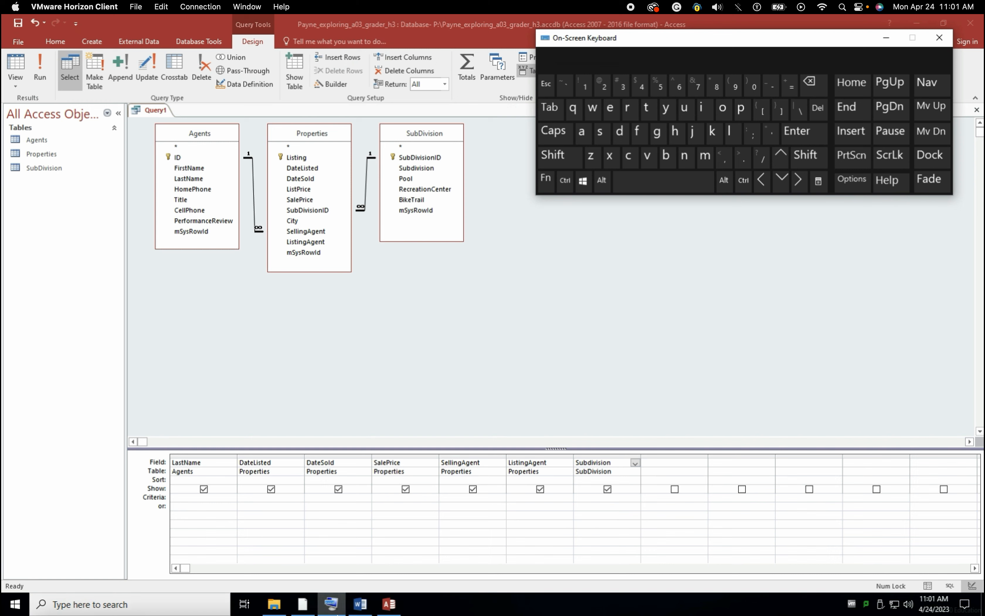
left_click(391, 605)
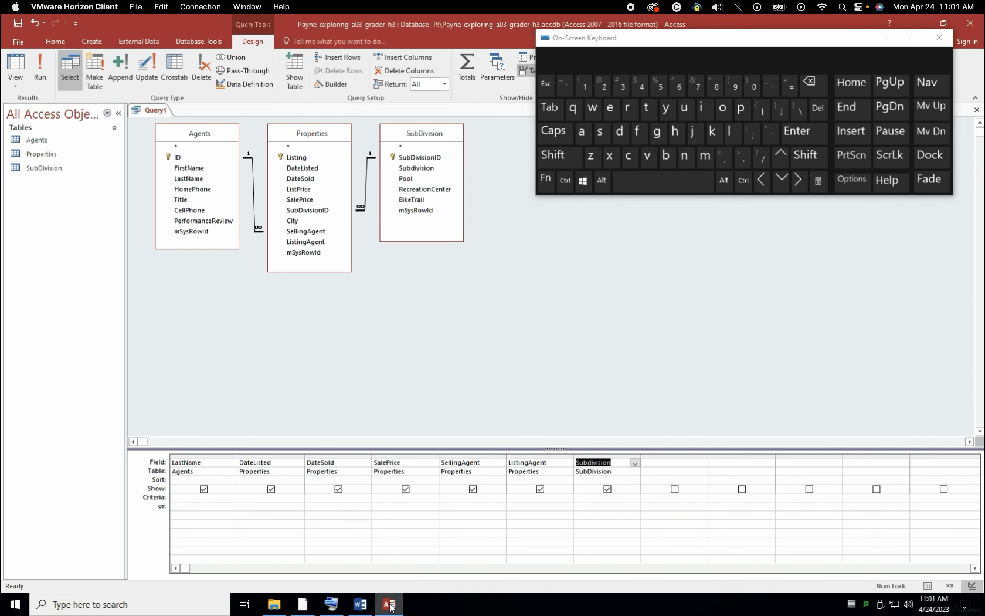
Recheck step 3 in Word and enter the criterion Is Not Null for the DateSold field using the On-Screen Keyboard.
left_click(360, 604)
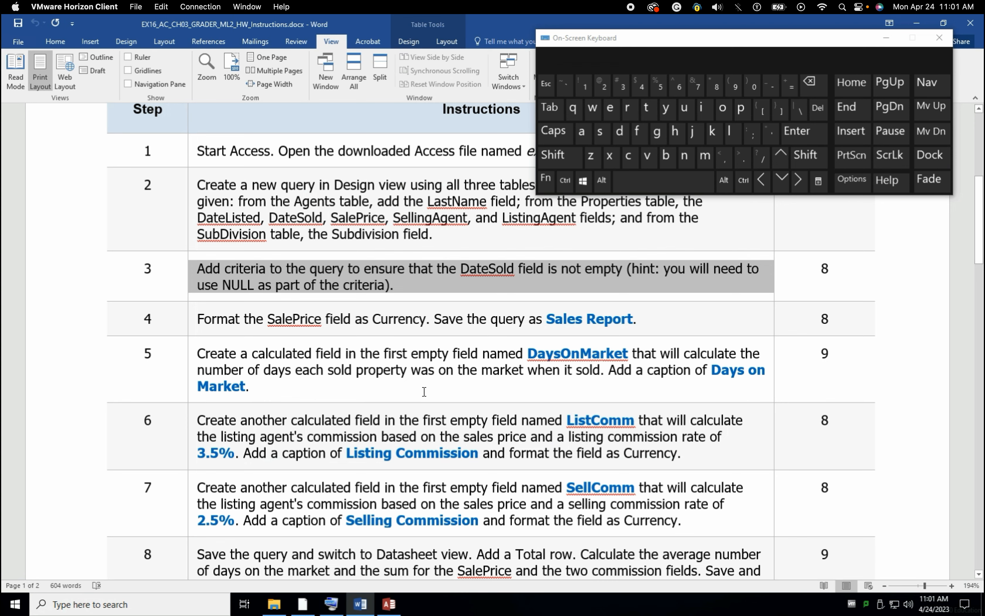
left_click(389, 604)
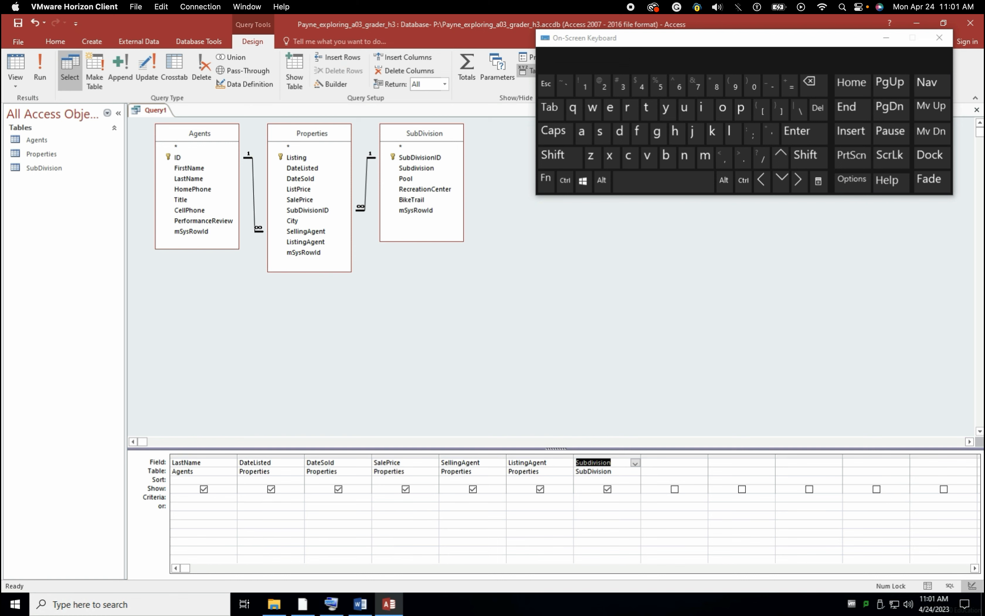
left_click(325, 496)
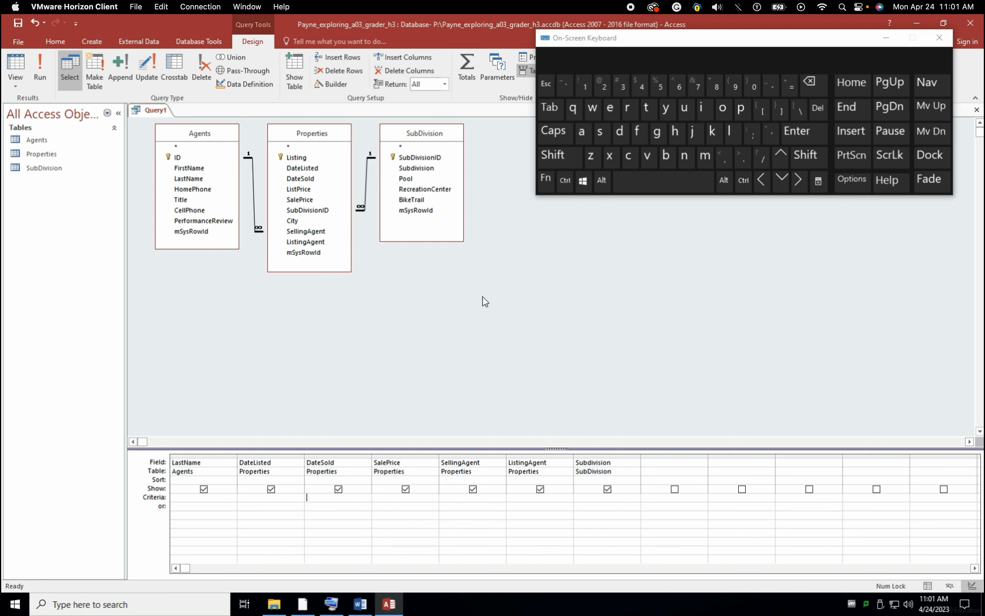
left_click(704, 103, "shift")
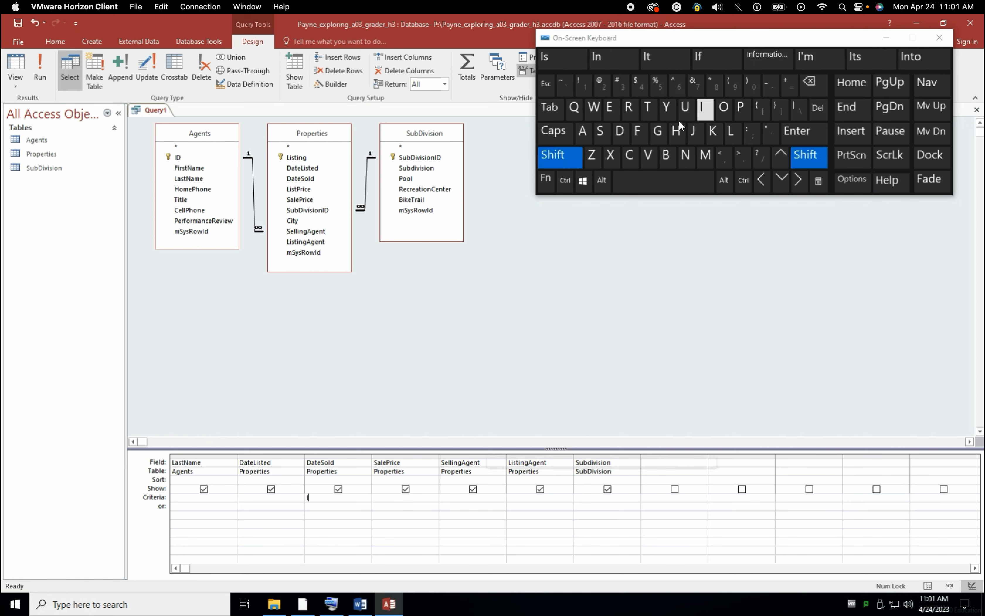
left_click(600, 131)
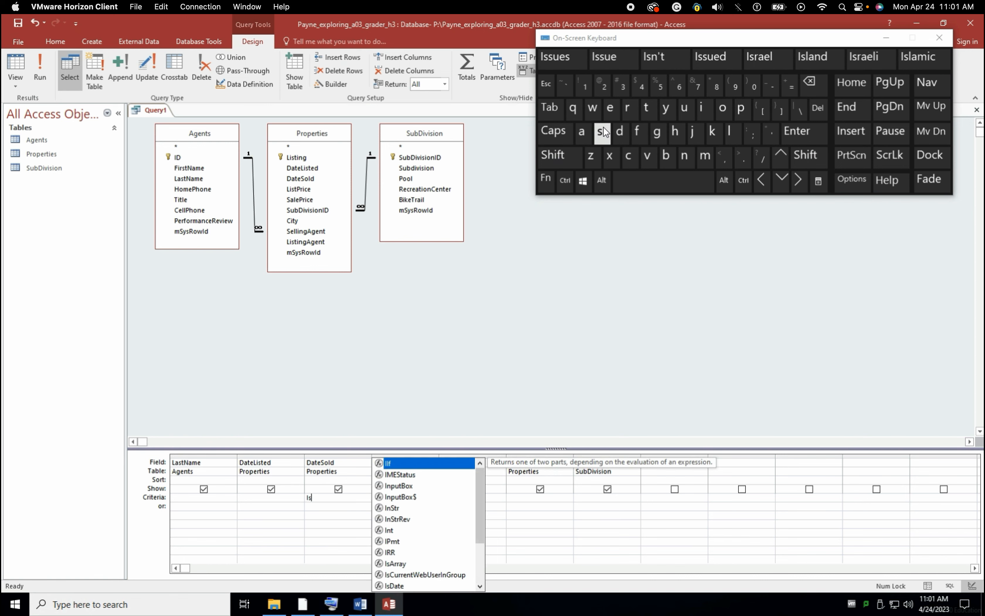
left_click(666, 179)
left_click(685, 156, "shift")
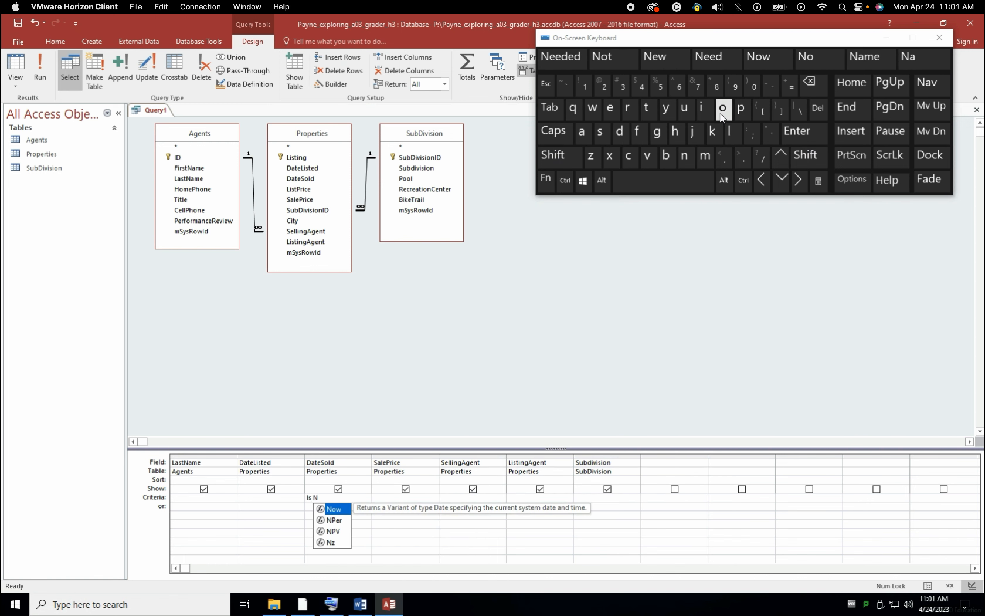
left_click(721, 114)
left_click(646, 109)
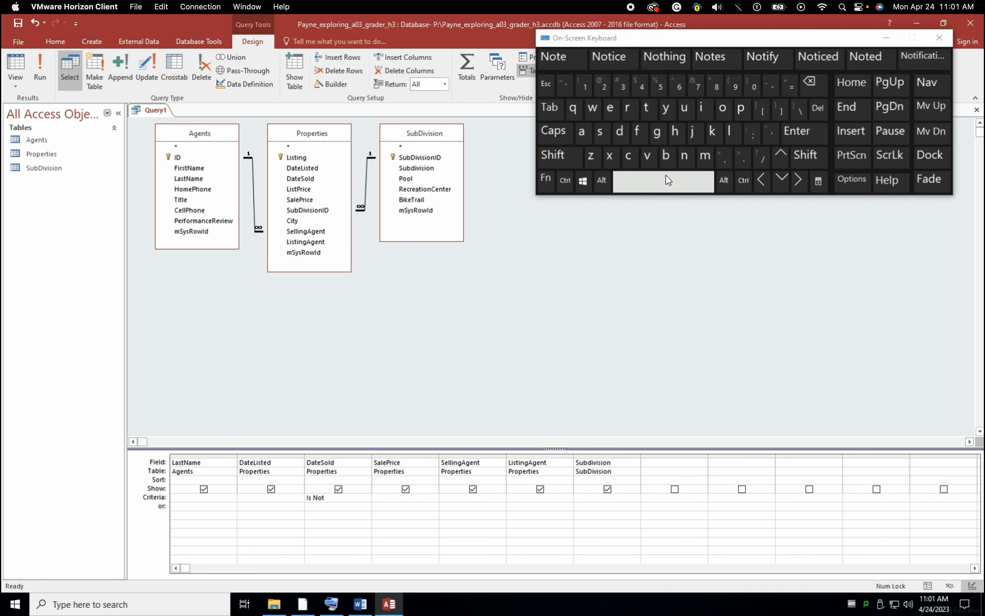
left_click(667, 179)
left_click(685, 156, "shift")
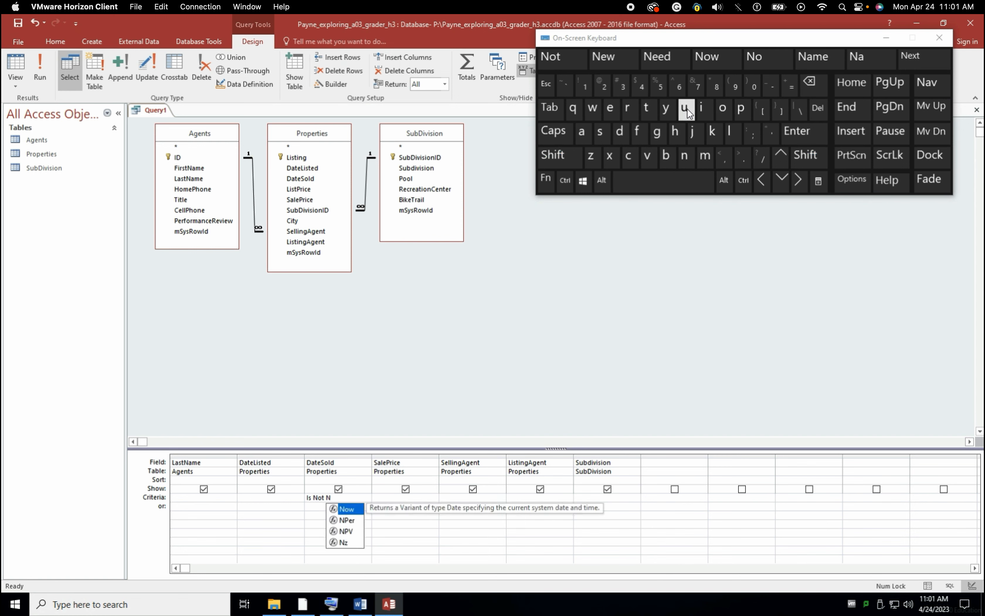
left_click(687, 112)
left_click(730, 135)
left_click(730, 134)
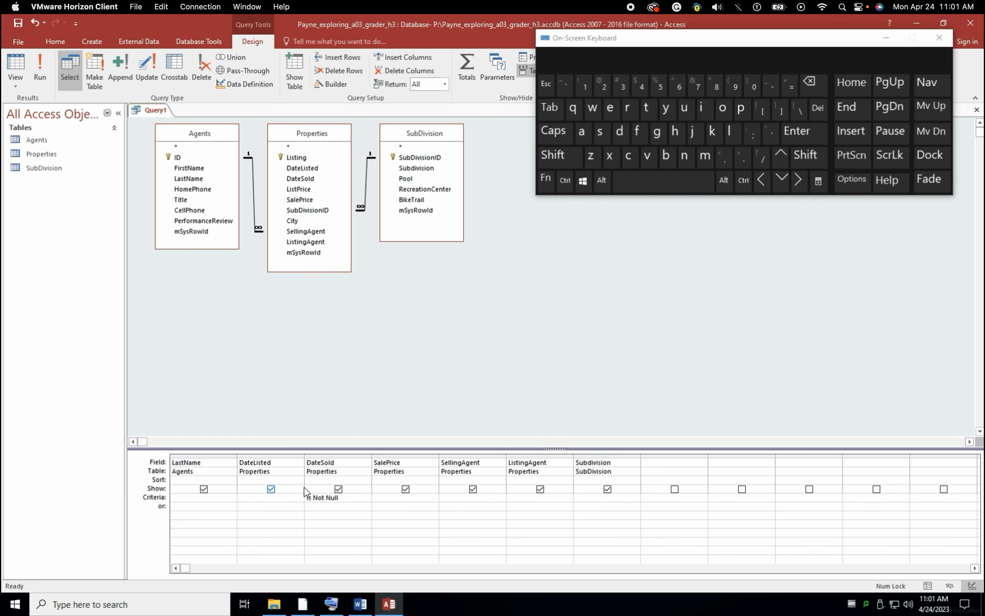
Read step 4 in the Word instructions, highlighting the SalePrice field name, and return to the Access query.
mouse_move(391, 607)
left_click(360, 604)
double_click(427, 326)
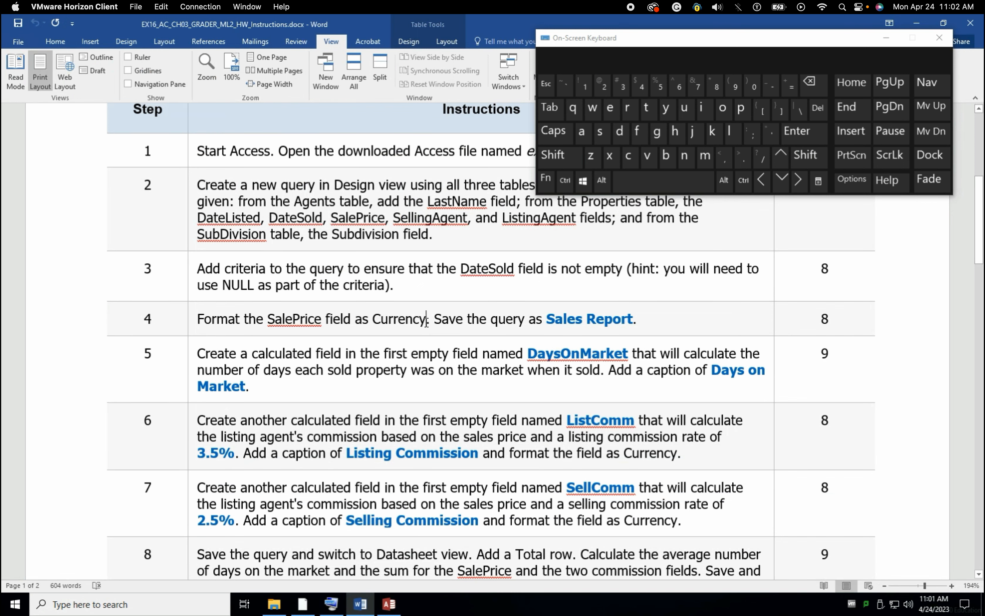
double_click(305, 325)
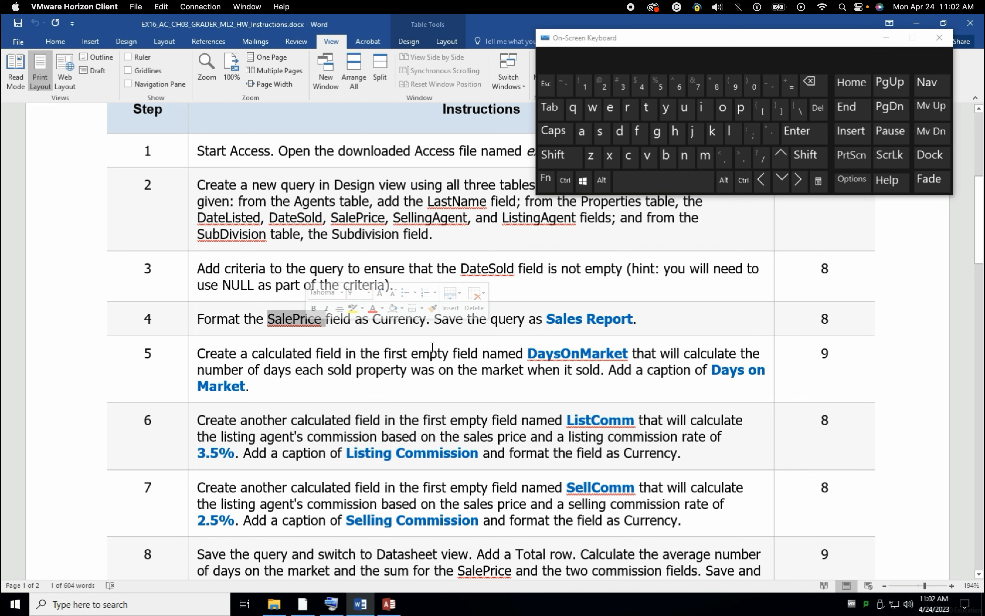
left_click(389, 604)
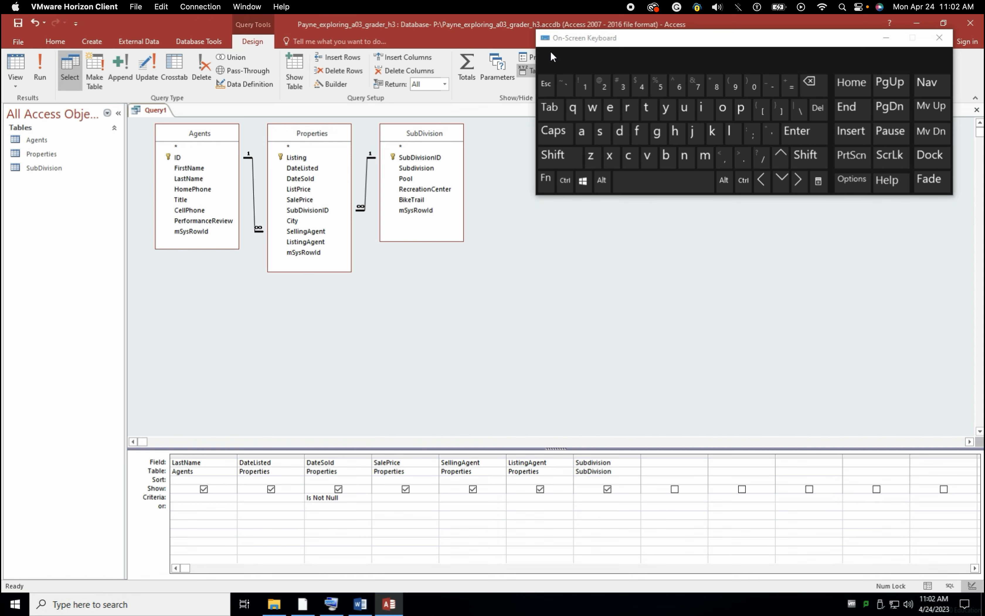
Minimize the On-Screen Keyboard and set the SalePrice field's format to Currency in its property sheet.
left_click(887, 37)
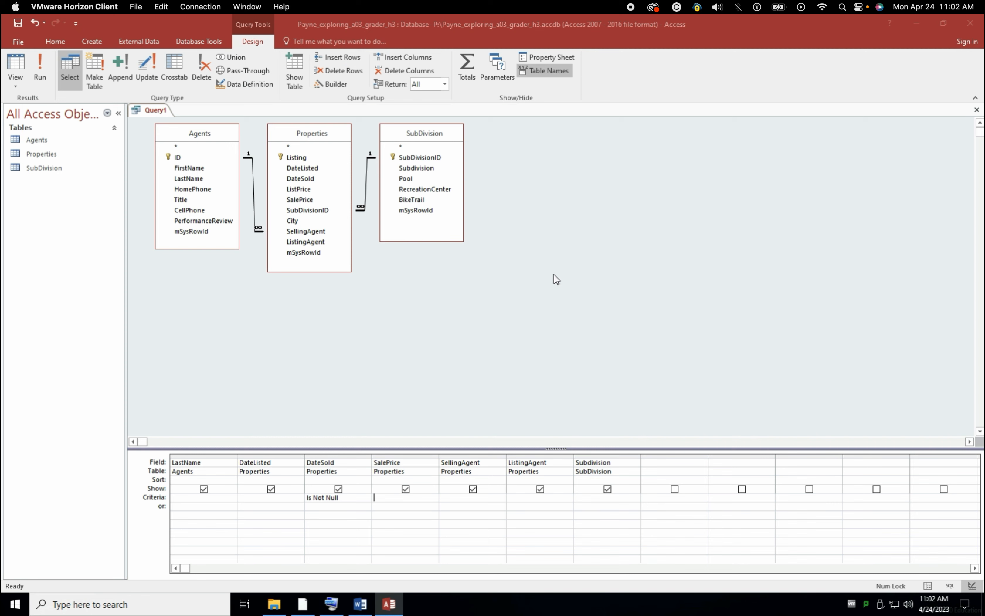
left_click(549, 59)
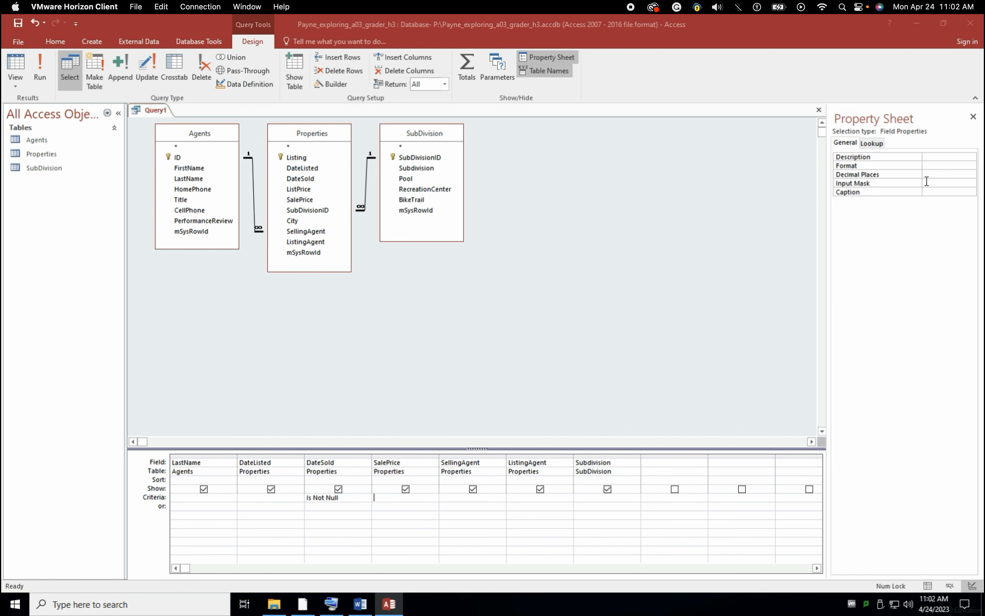
left_click(931, 165)
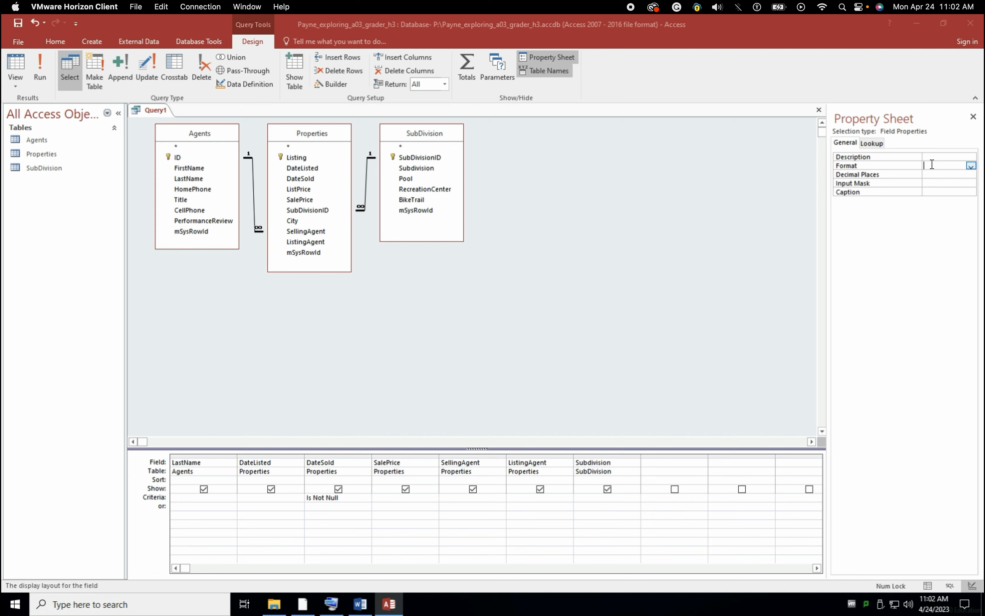
left_click(971, 167)
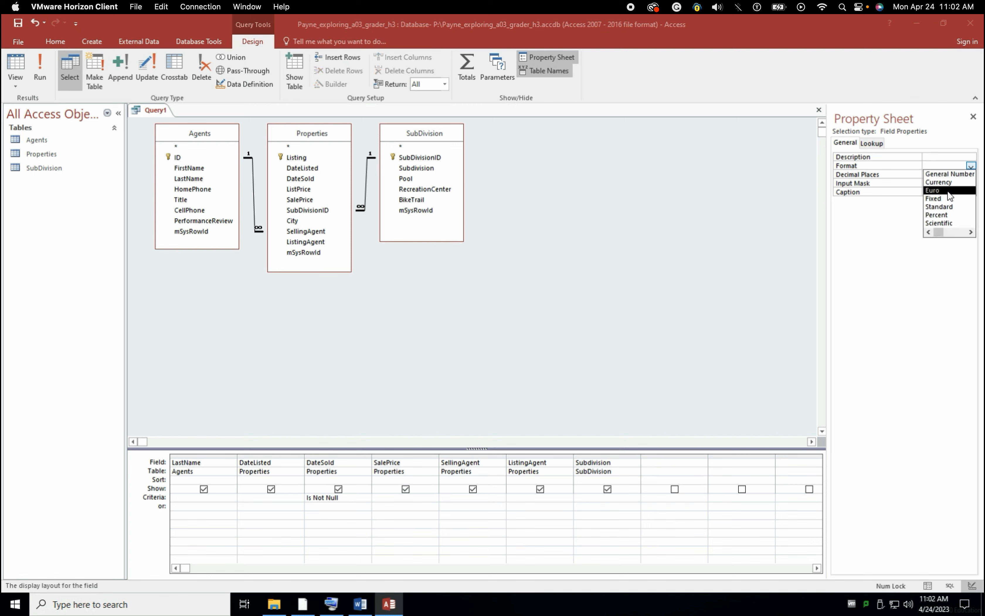
left_click(945, 182)
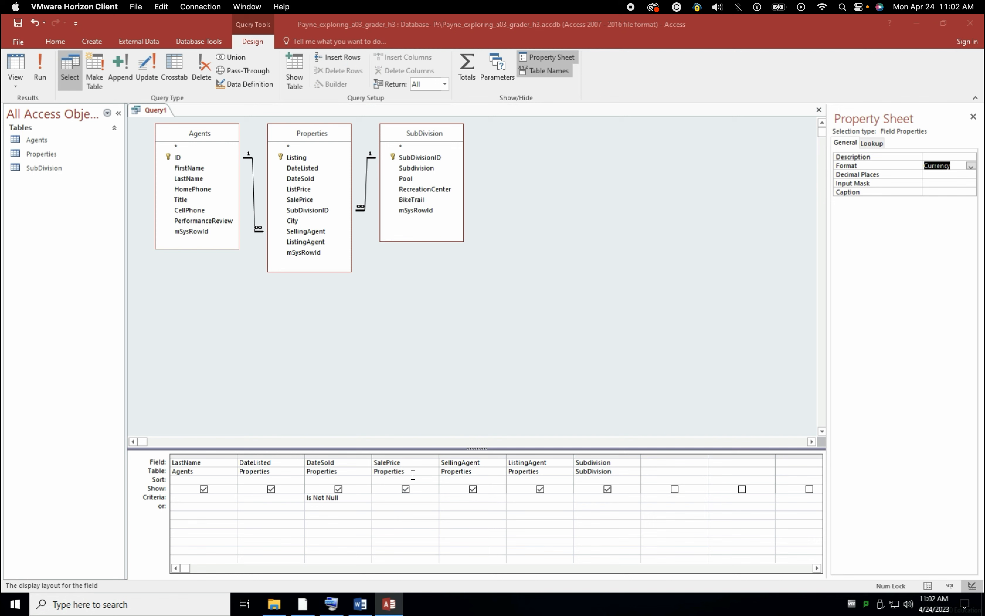
left_click(413, 497)
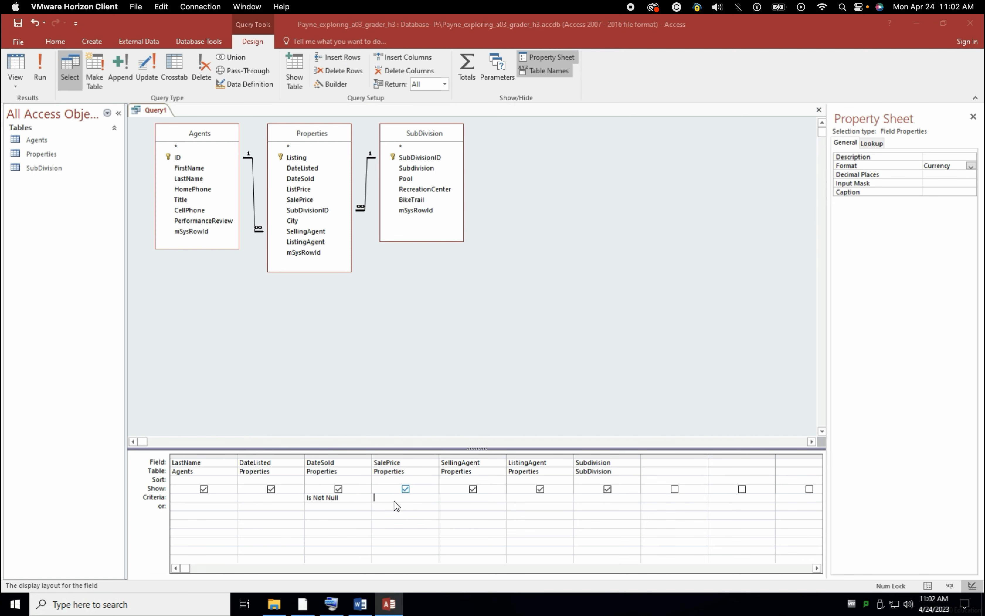
Read step 5 and the steps that follow it in the Word instructions, and return to the Access query.
left_click(360, 604)
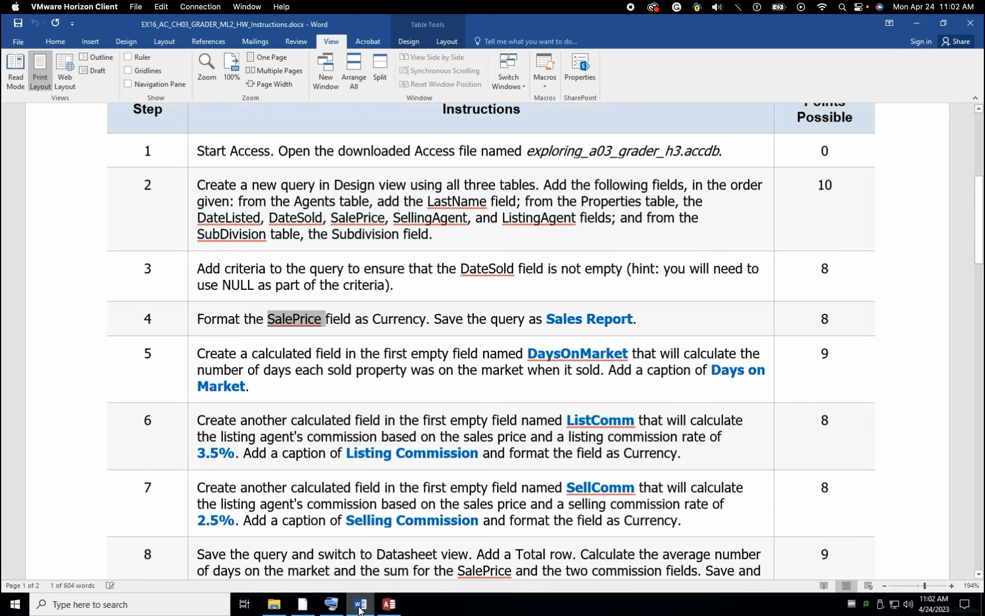
left_click(292, 353)
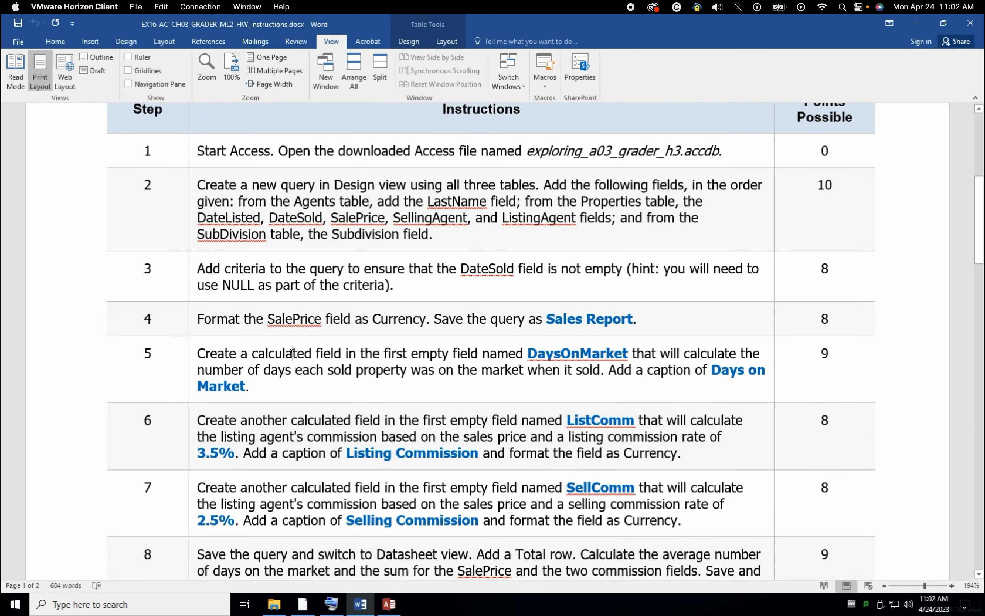
scroll(292, 355, "down", 1)
scroll(292, 355, "down", 2)
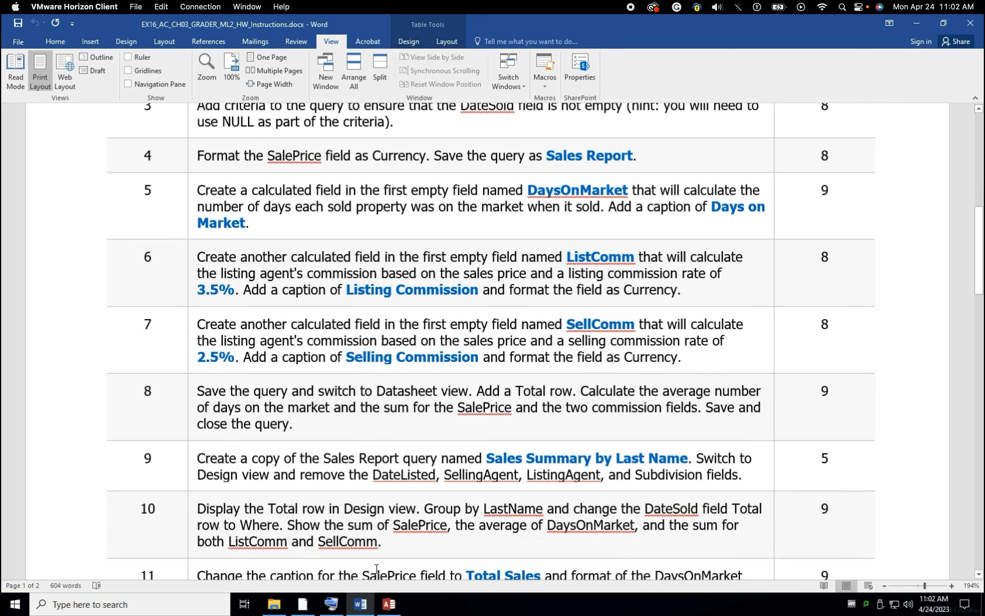
left_click(389, 604)
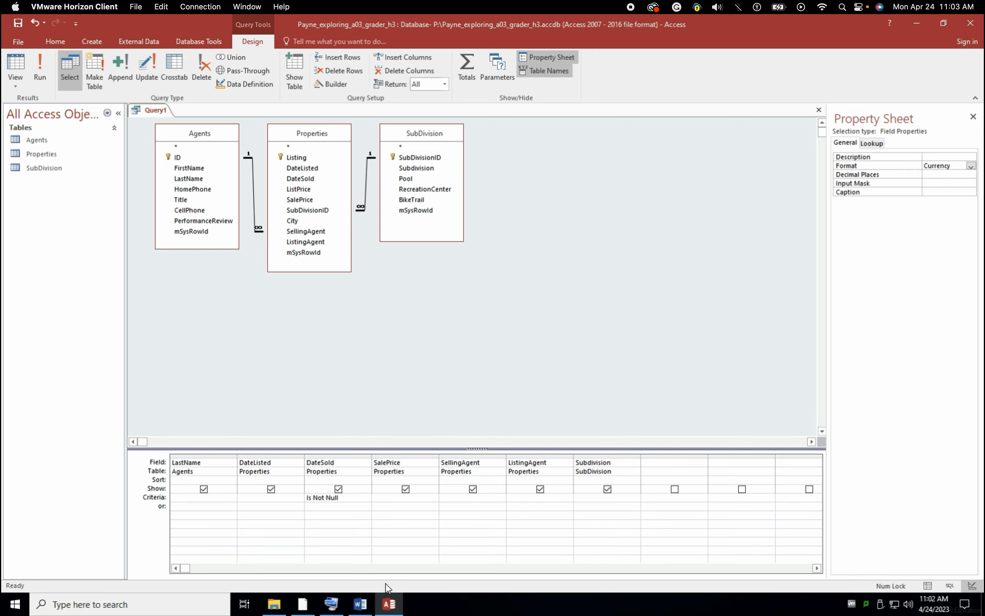
Look through the Calculations and Expressions section of the e-textbook in the browser for calculated-field examples, and return to the Access query.
left_click(361, 604)
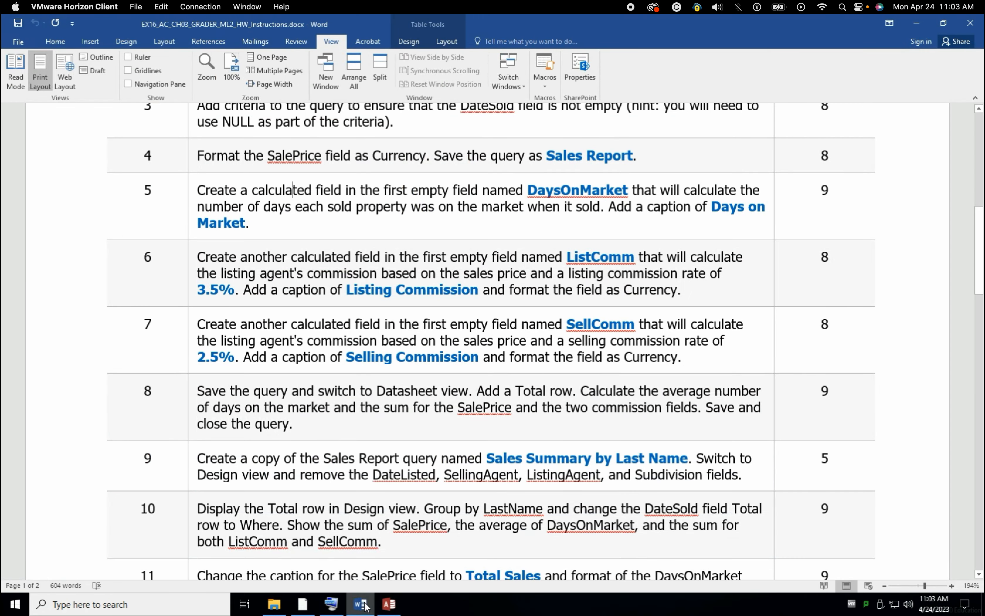
left_click(307, 606)
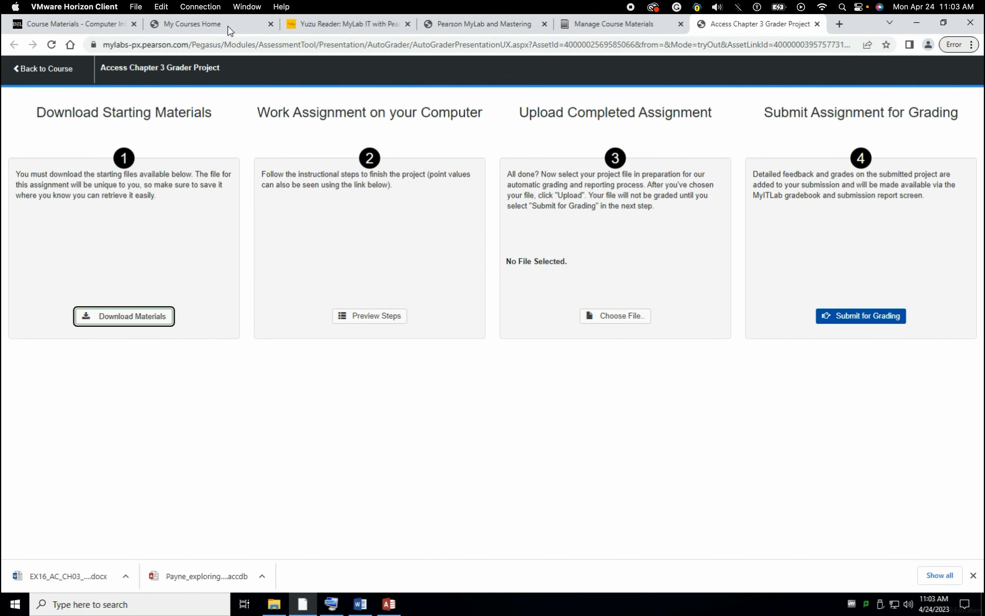
left_click(338, 23)
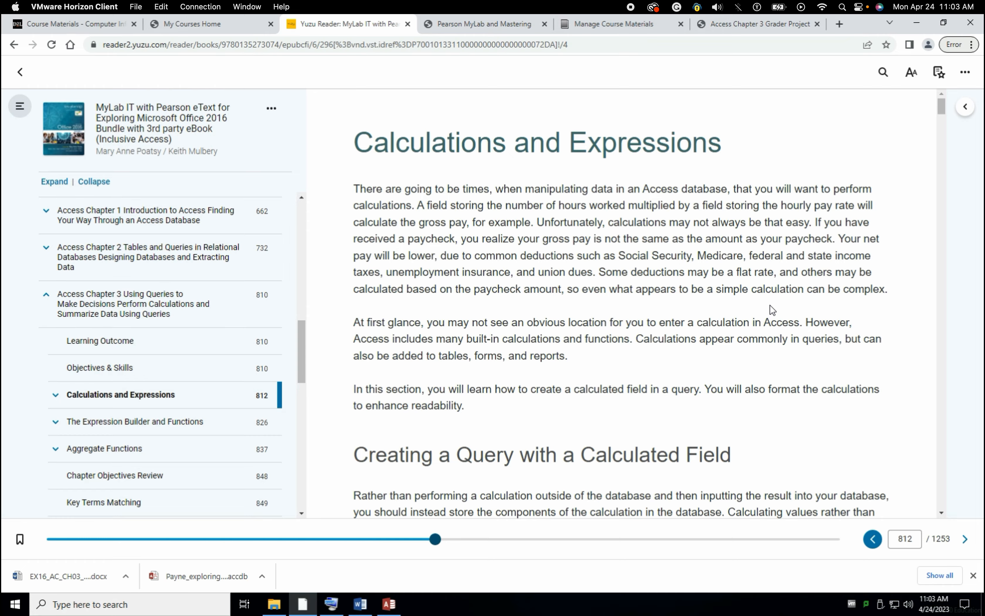
scroll(770, 307, "down", 15)
scroll(771, 306, "up", 8)
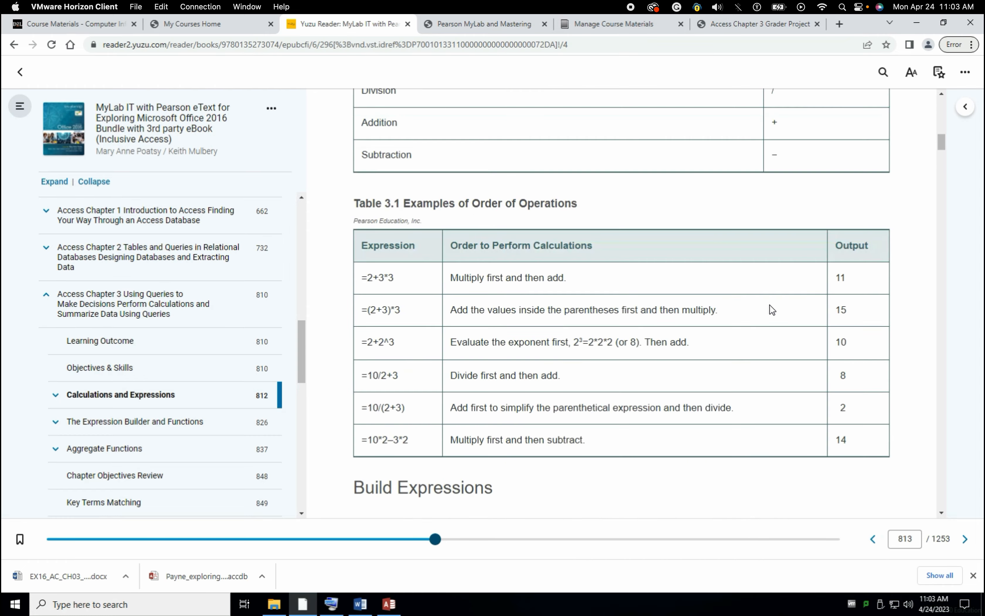
scroll(770, 305, "down", 20)
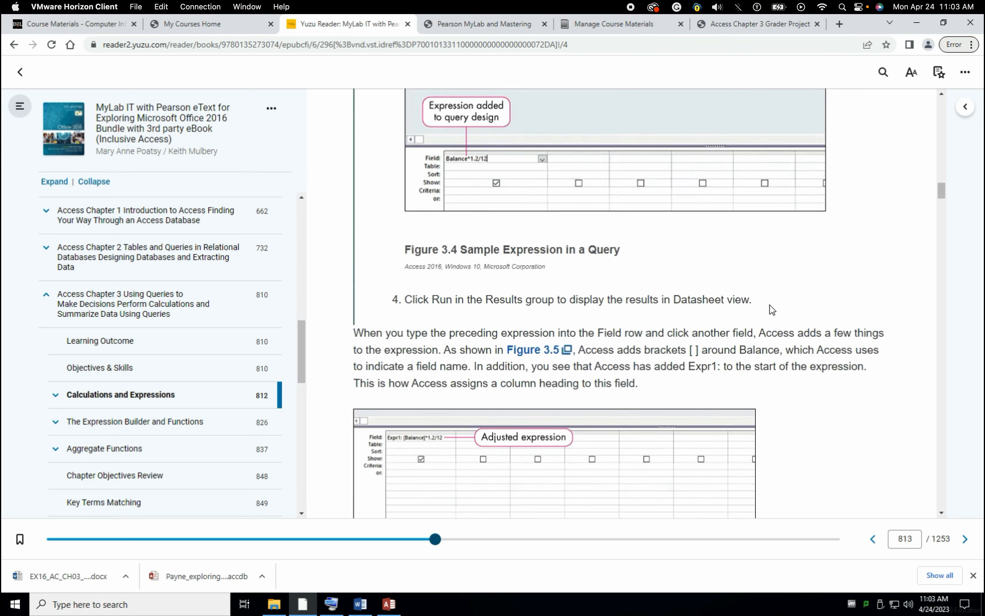
scroll(770, 305, "down", 10)
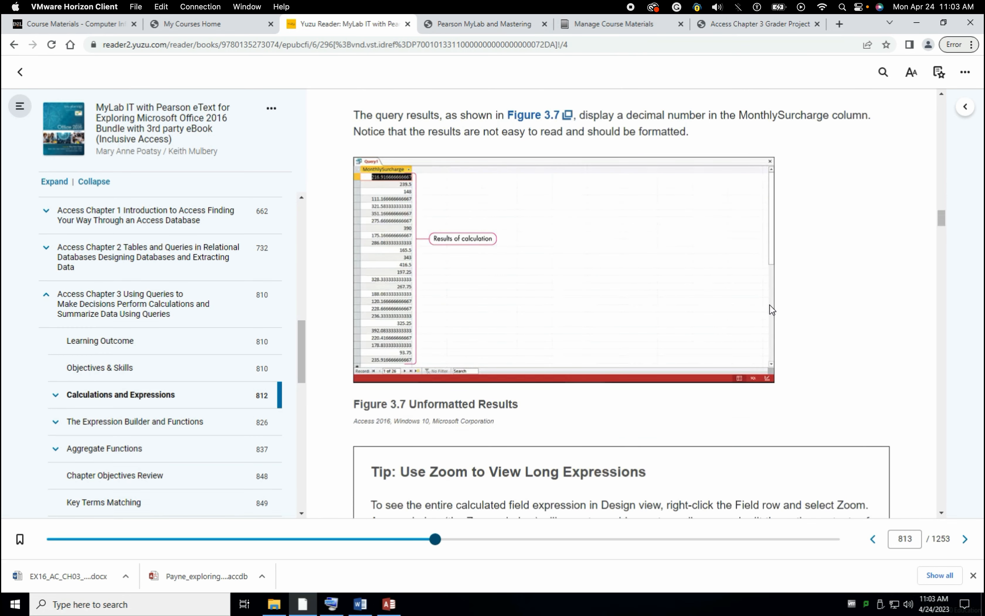
left_click(390, 603)
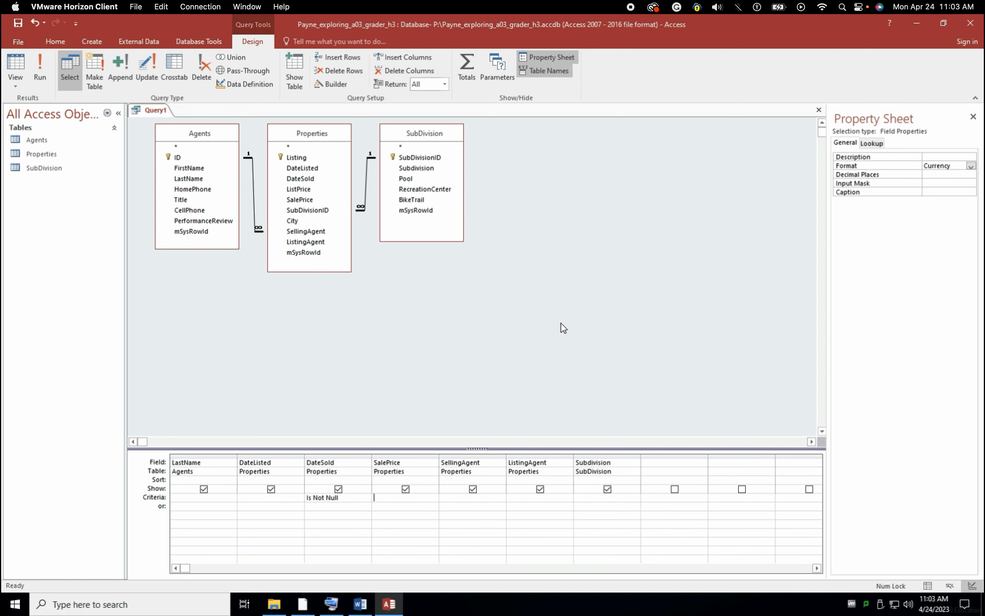
Recheck step 5 in Word, open the Expression Builder for the query's first empty field and move it clear of the On-Screen Keyboard.
left_click(360, 604)
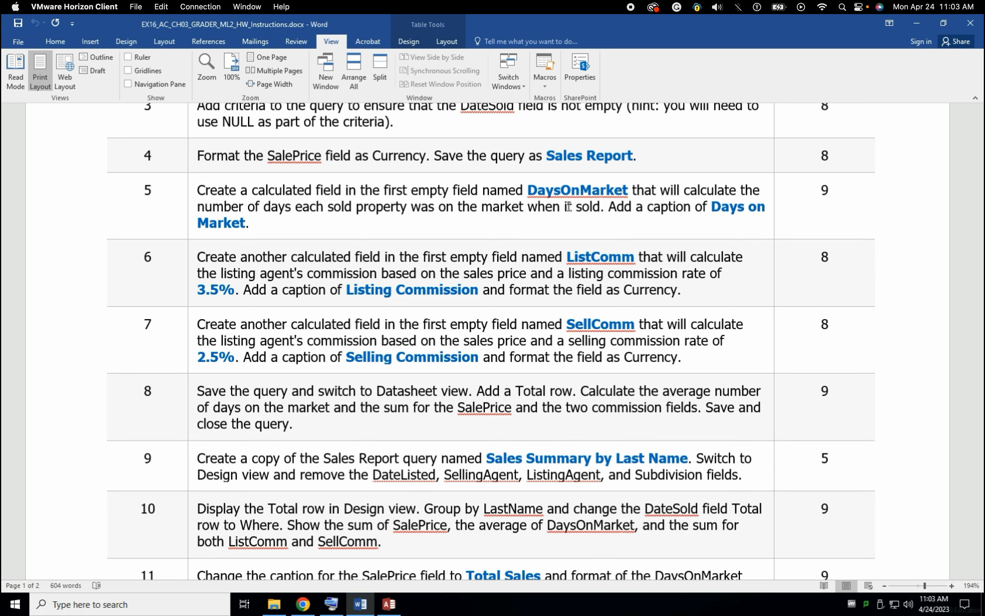
left_click(393, 607)
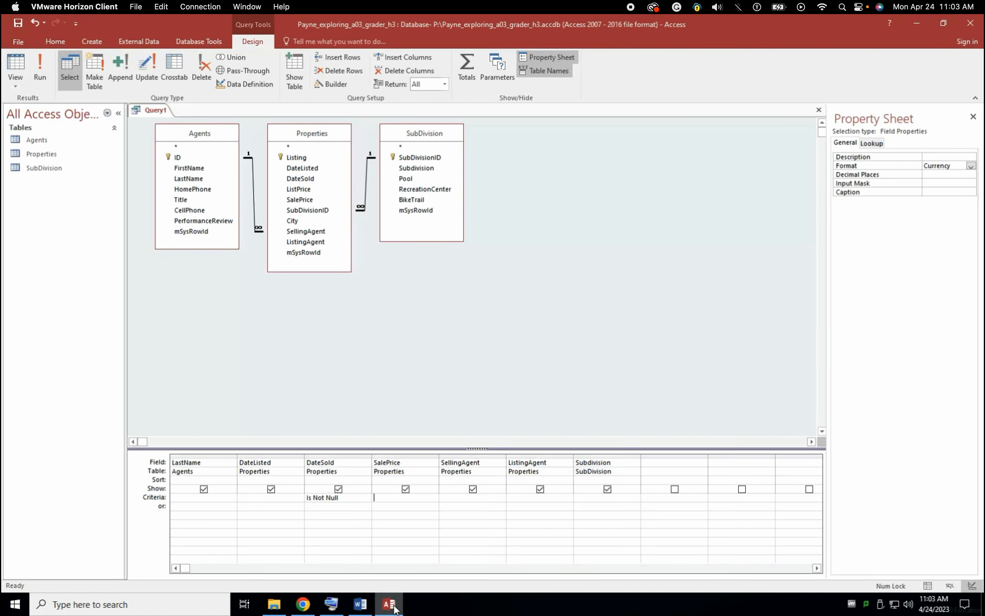
left_click(650, 460)
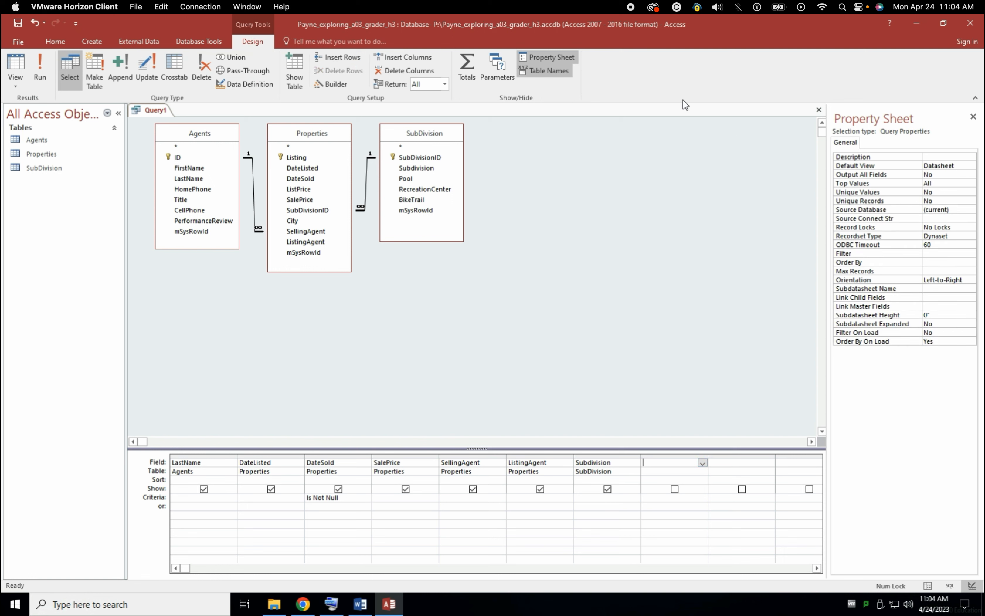
left_click(331, 603)
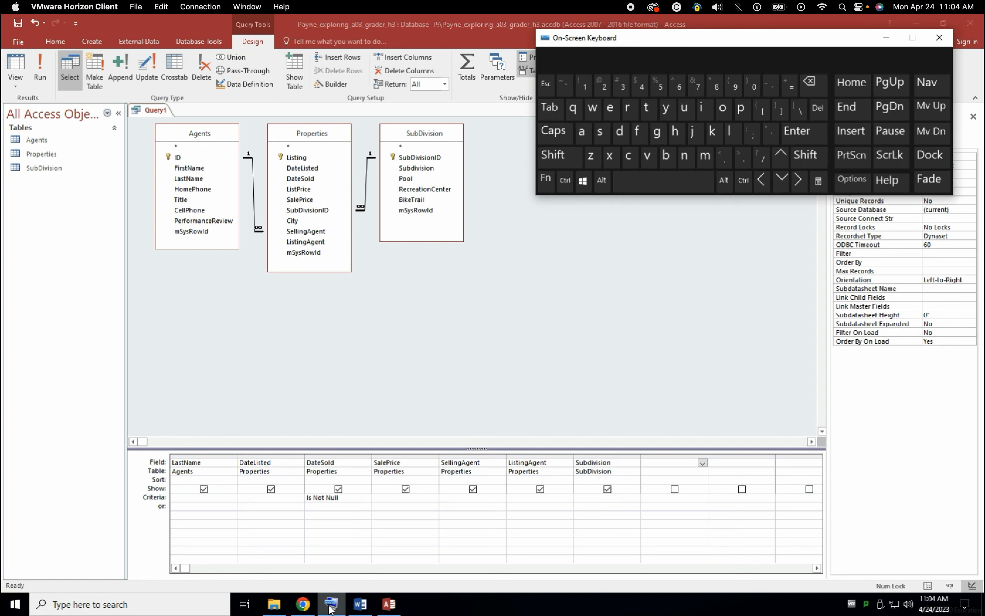
left_click(657, 462)
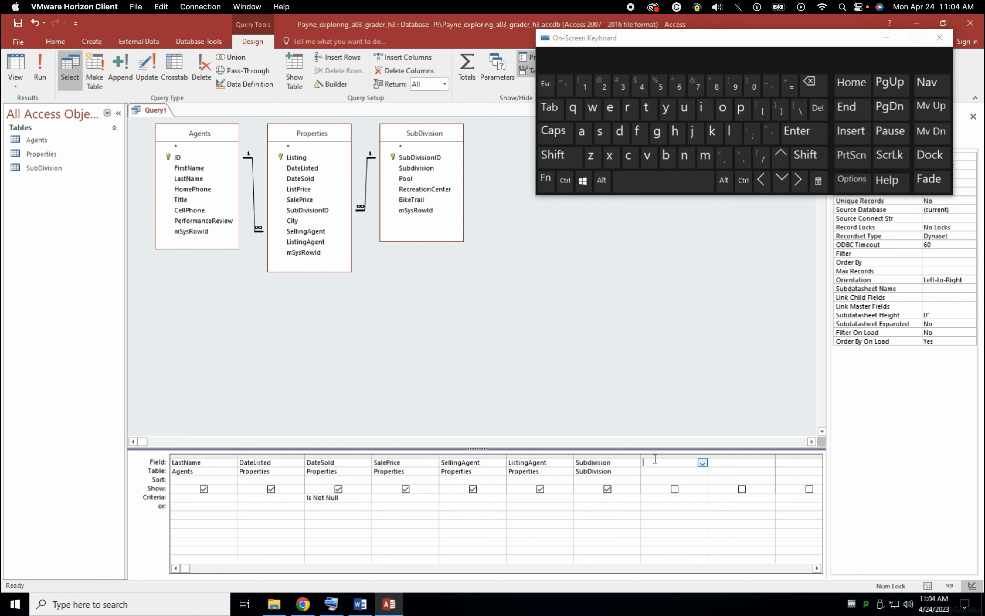
left_click(340, 86)
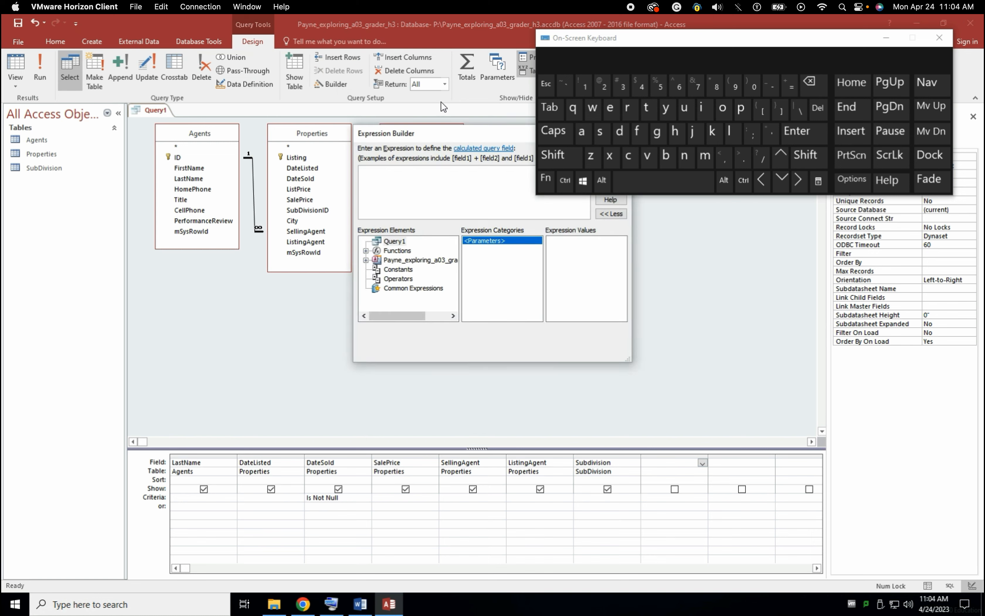
left_click_drag(444, 136, 313, 186)
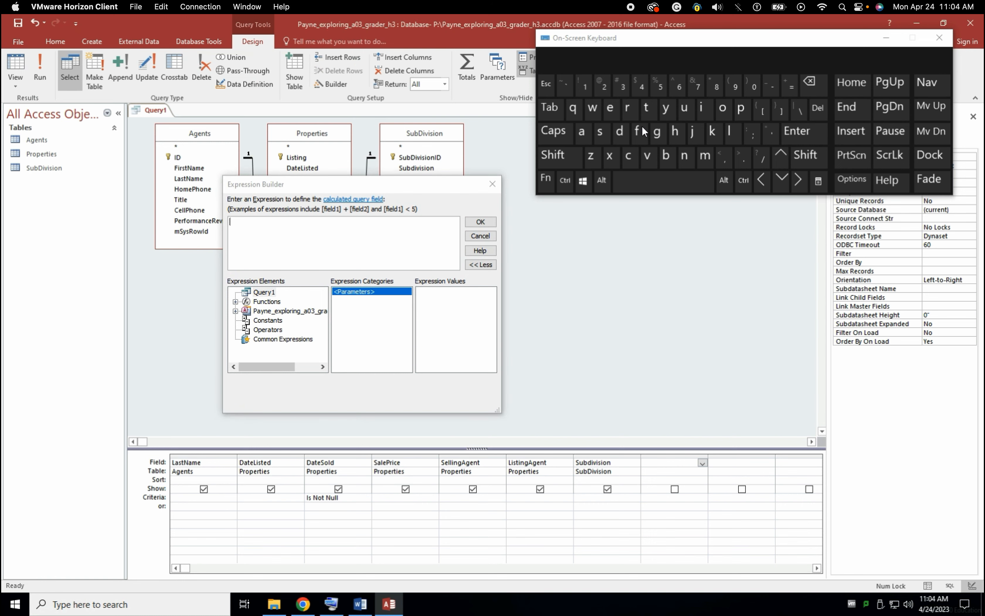
Enter DaysOnMarket: as the calculated field's name in the Expression Builder using the On-Screen Keyboard.
left_click(559, 157)
left_click(621, 132)
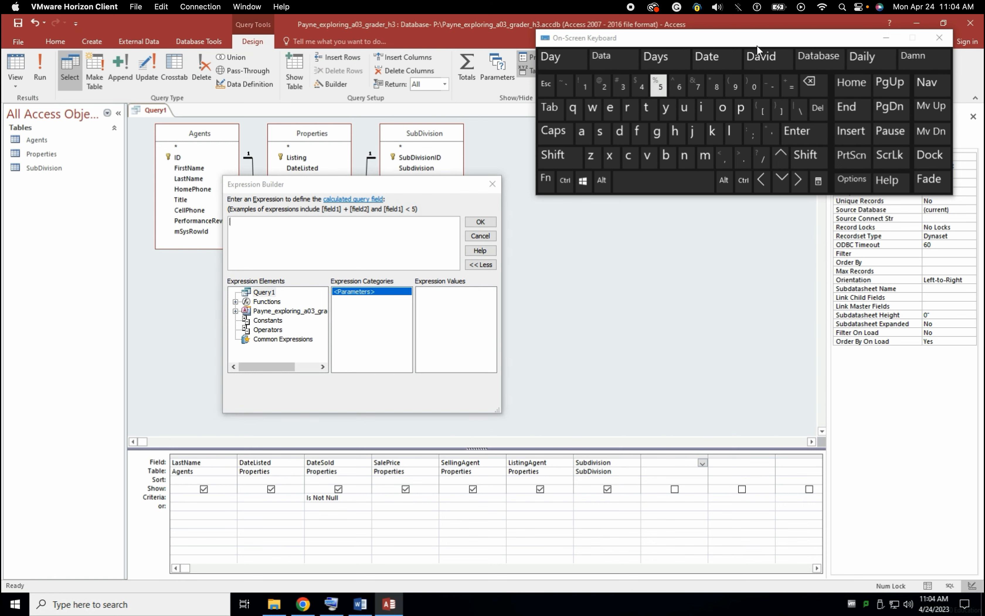
left_click(432, 231)
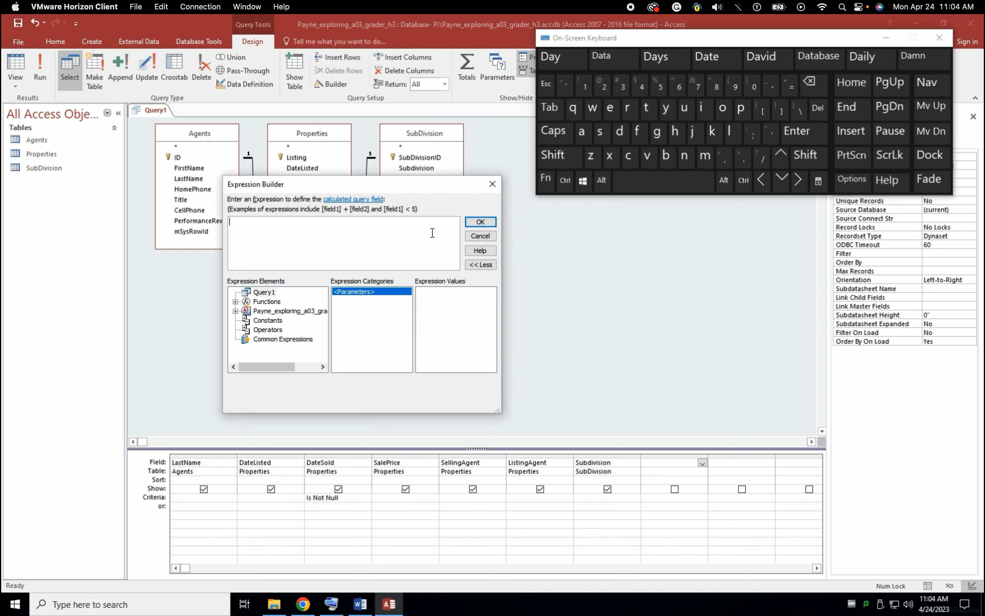
left_click(558, 157)
left_click(622, 131)
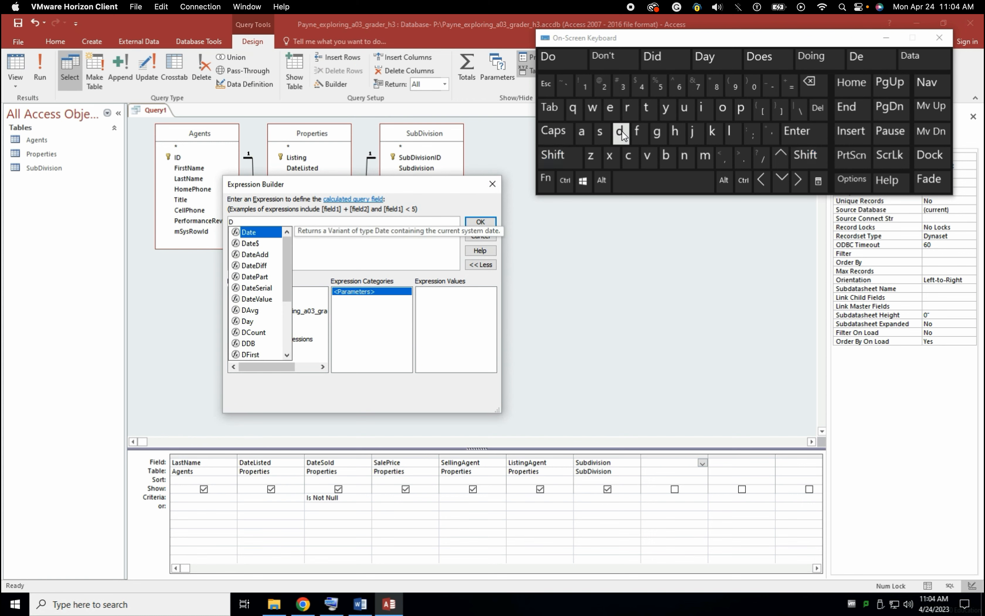
left_click(584, 135)
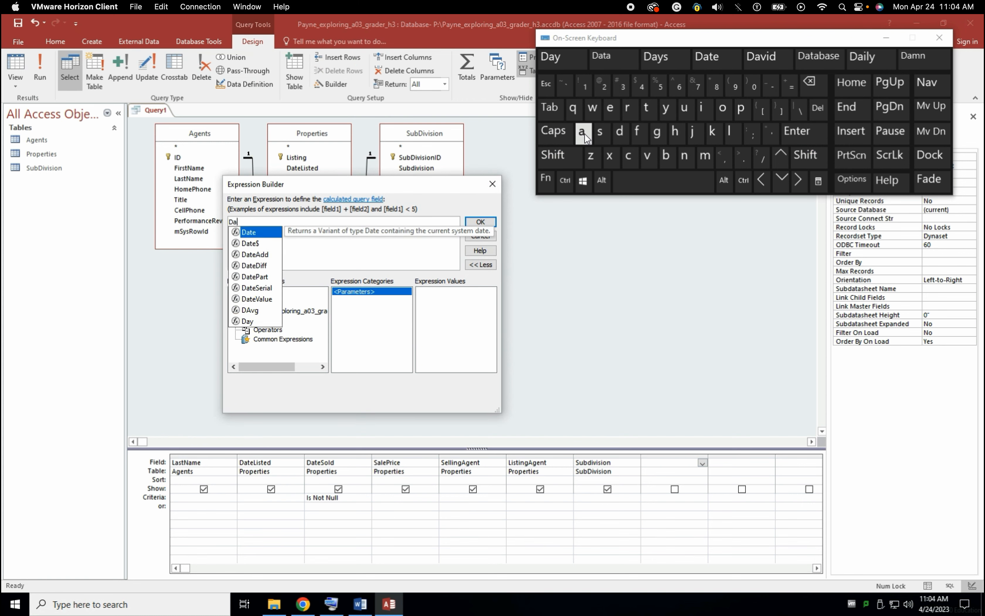
left_click(666, 111)
left_click(600, 132)
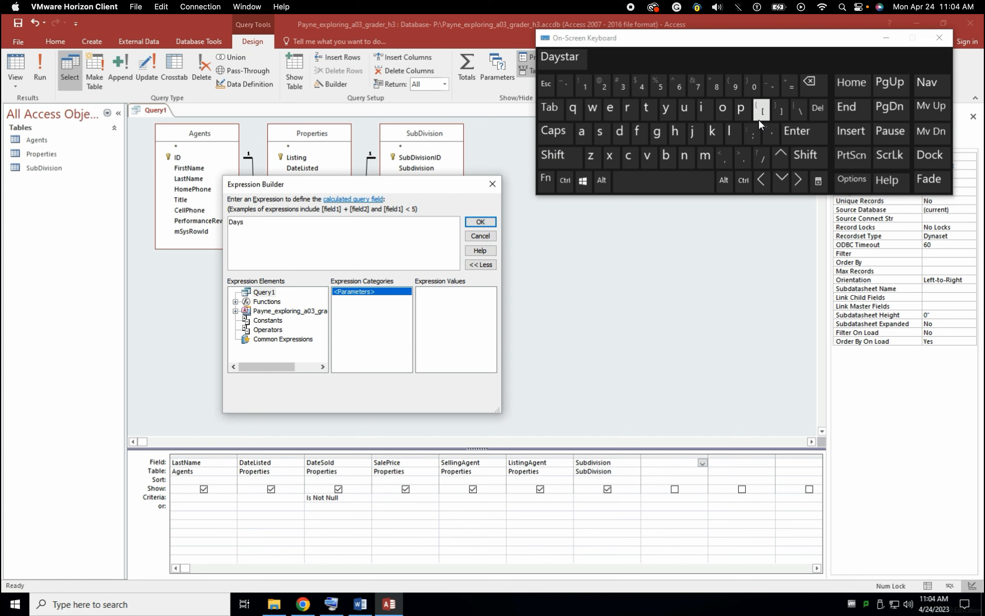
left_click(807, 156)
left_click(723, 109)
left_click(686, 155)
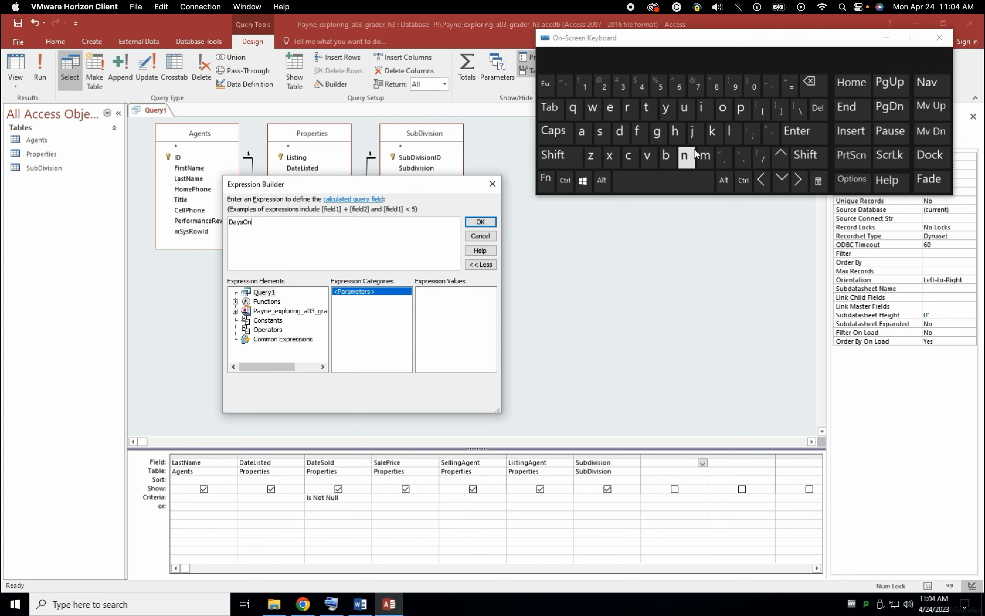
left_click(807, 156)
left_click(705, 155)
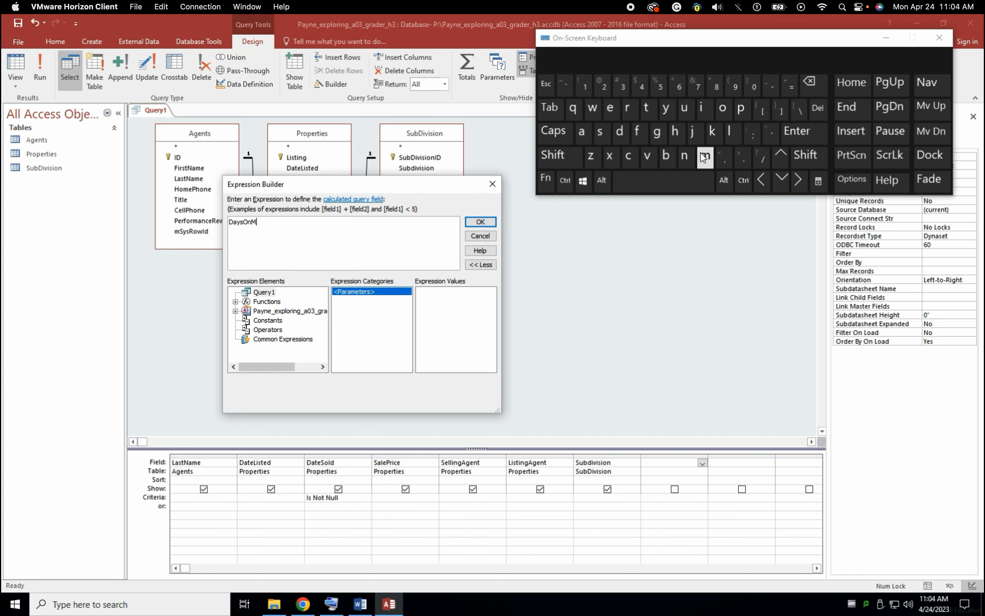
left_click(586, 137)
left_click(626, 110)
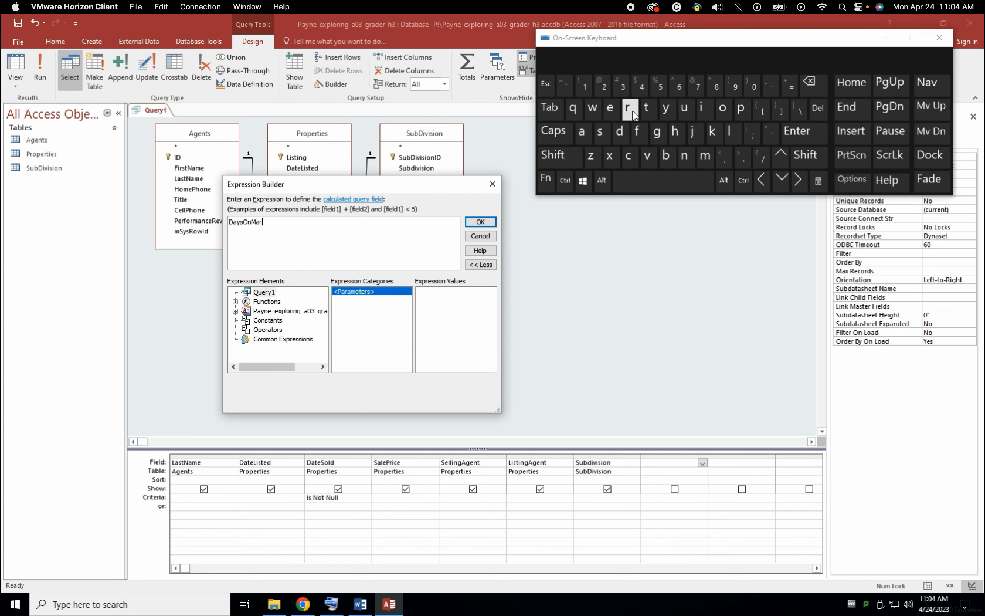
left_click(713, 130)
left_click(610, 108)
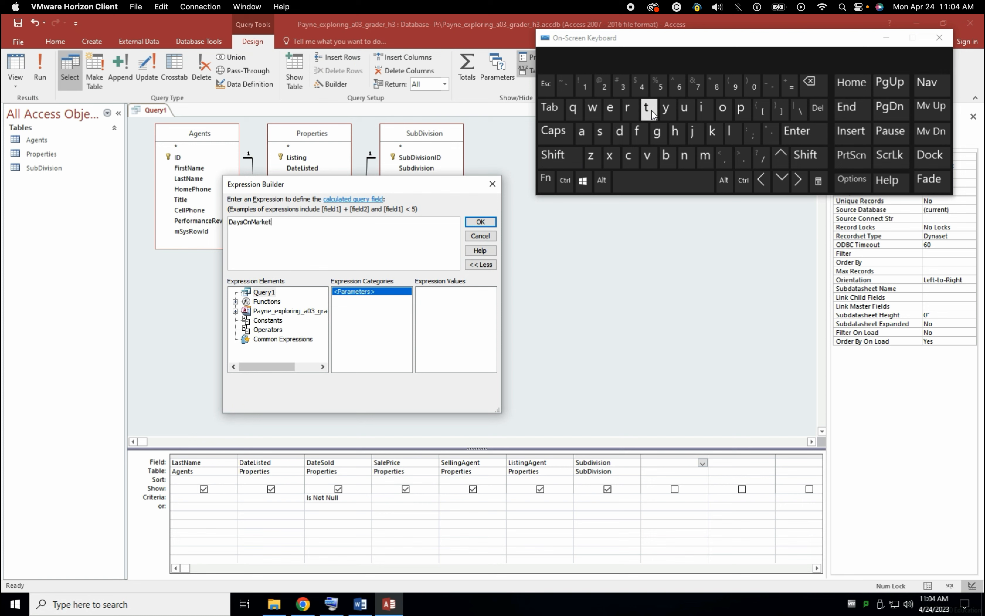
key("shift")
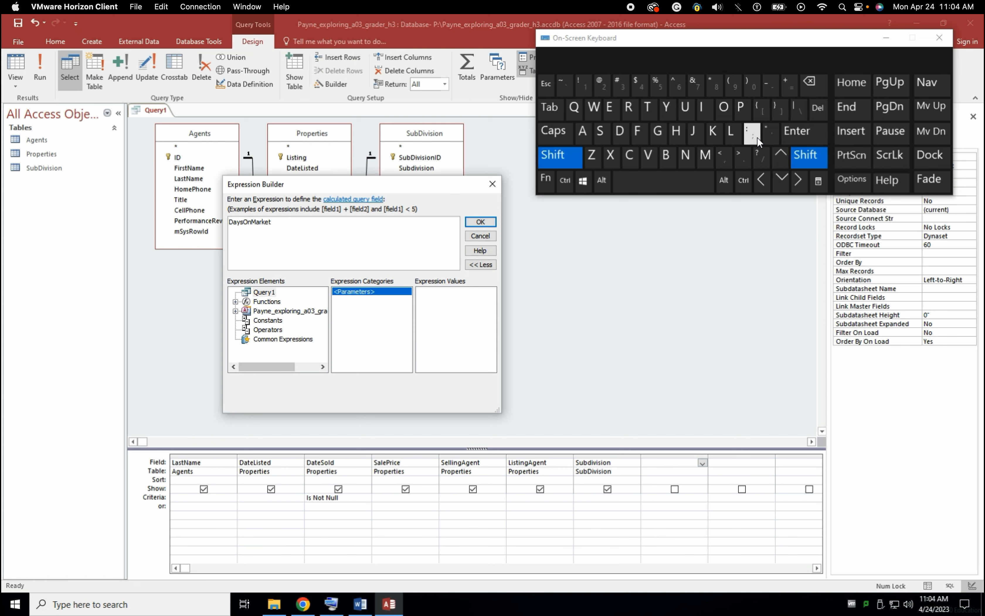
left_click(756, 137)
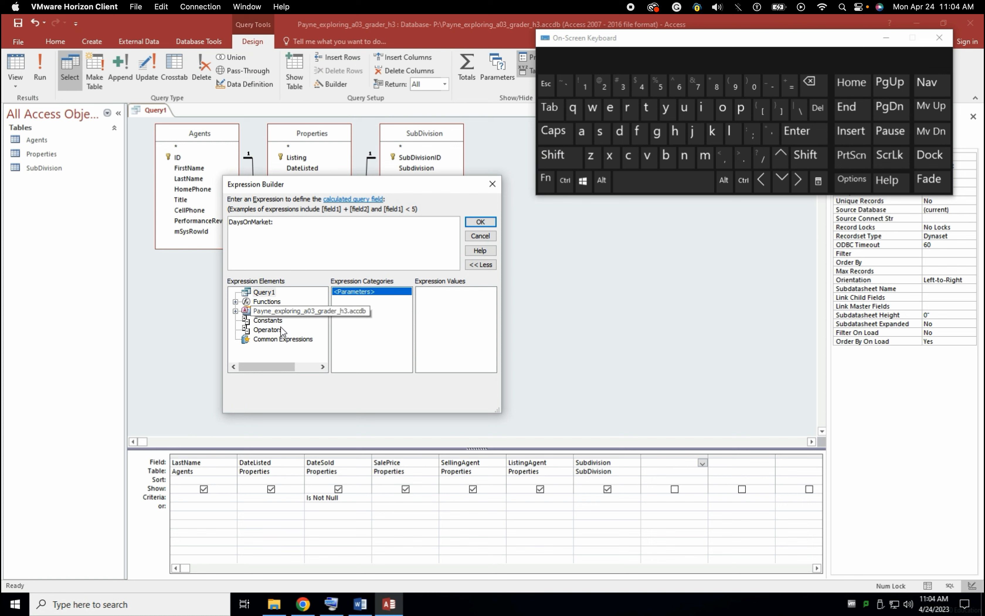
Complete the DaysOnMarket expression as [Properties]![DateSold] - [Properties]![DateListed] from the Properties table's fields, and accept it.
left_click(236, 311)
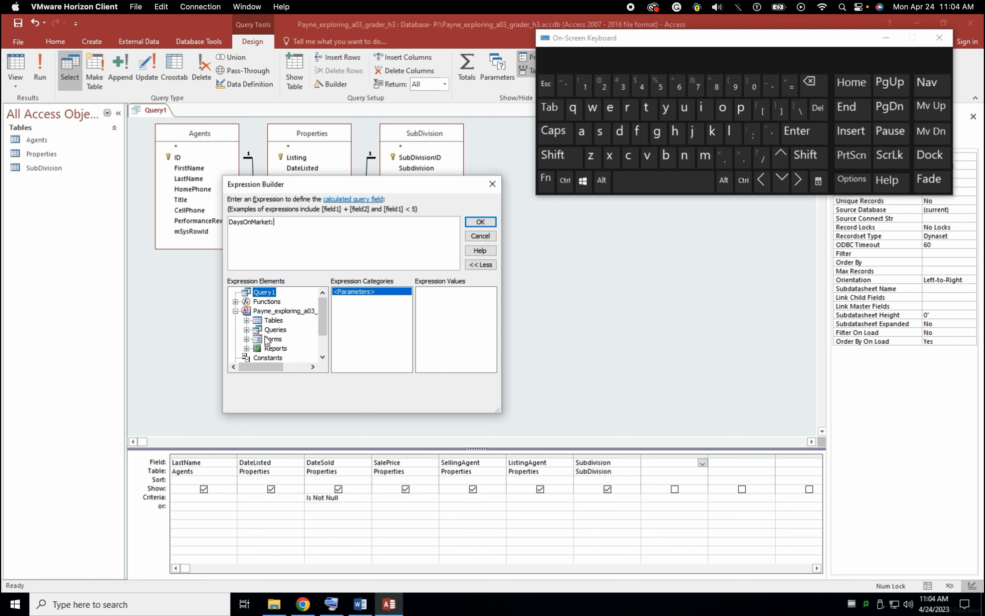
left_click(246, 330)
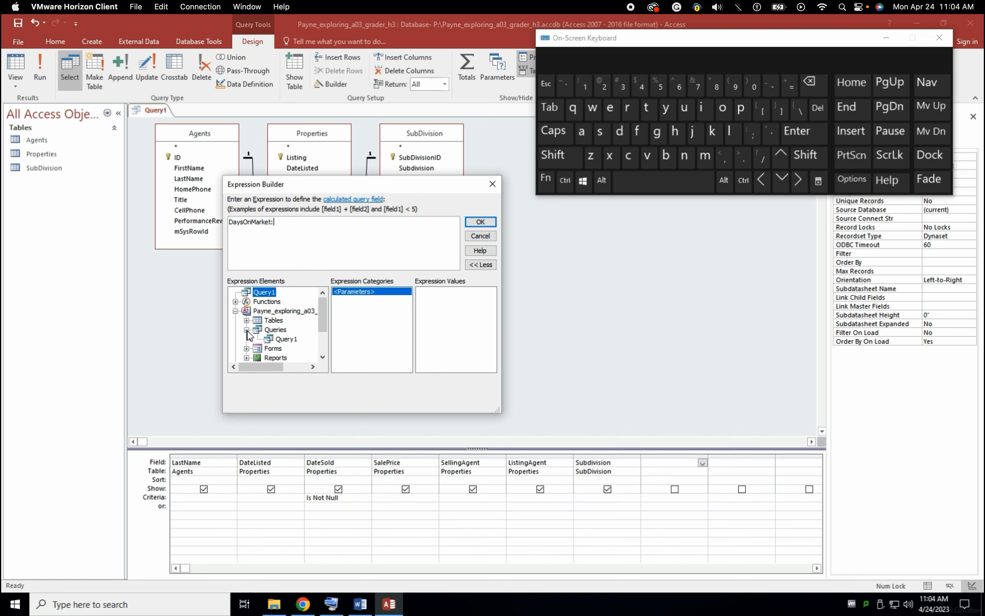
left_click(289, 339)
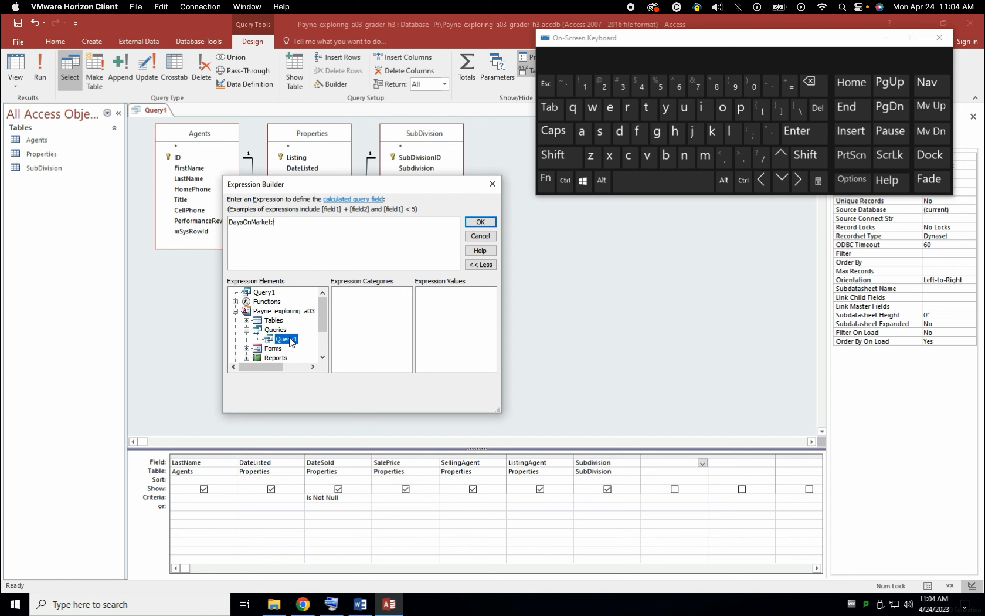
left_click(273, 321)
left_click(247, 321)
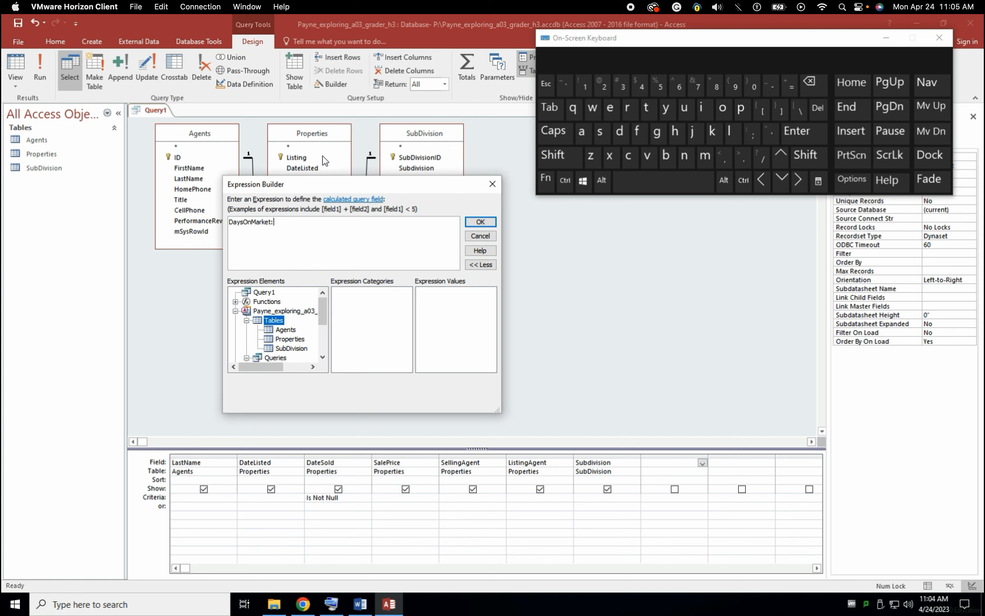
left_click(291, 339)
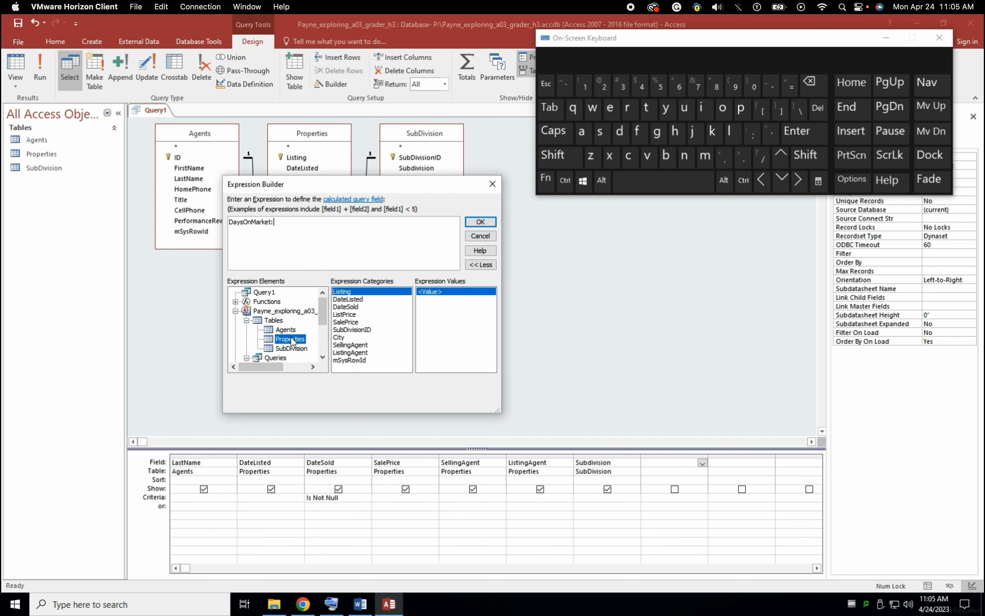
double_click(351, 307)
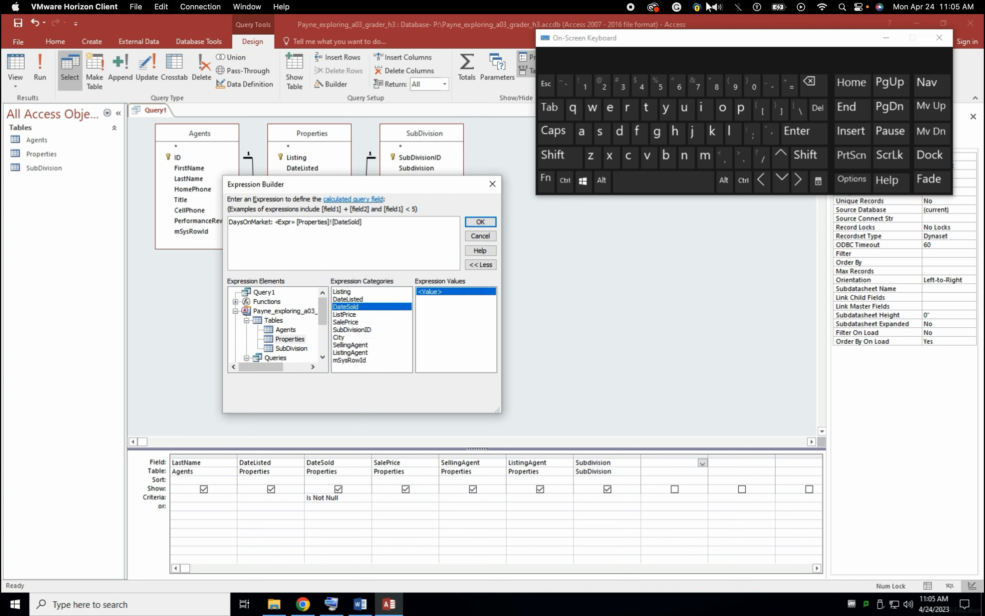
left_click(773, 88)
double_click(362, 300)
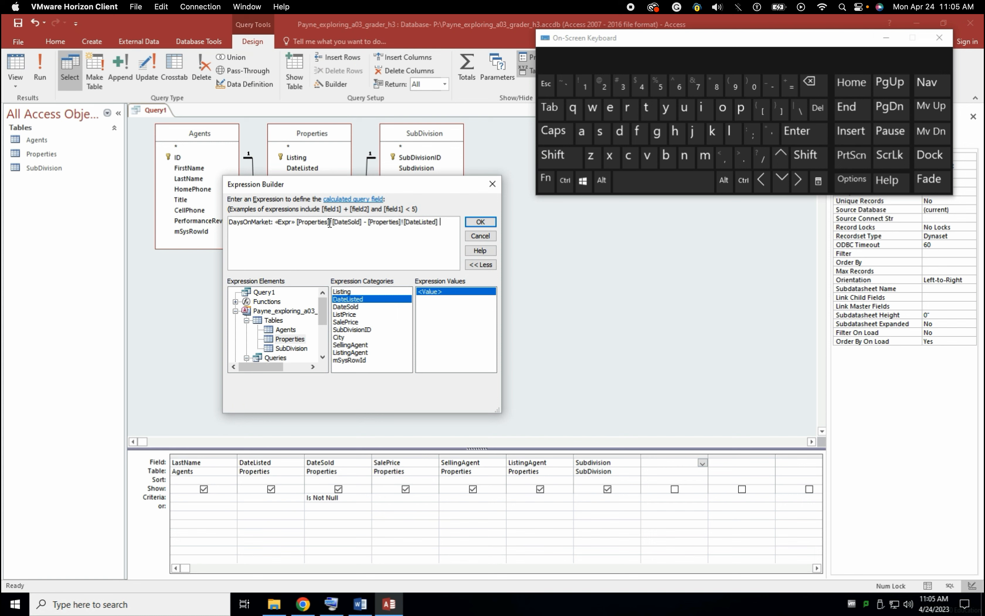
left_click(480, 224)
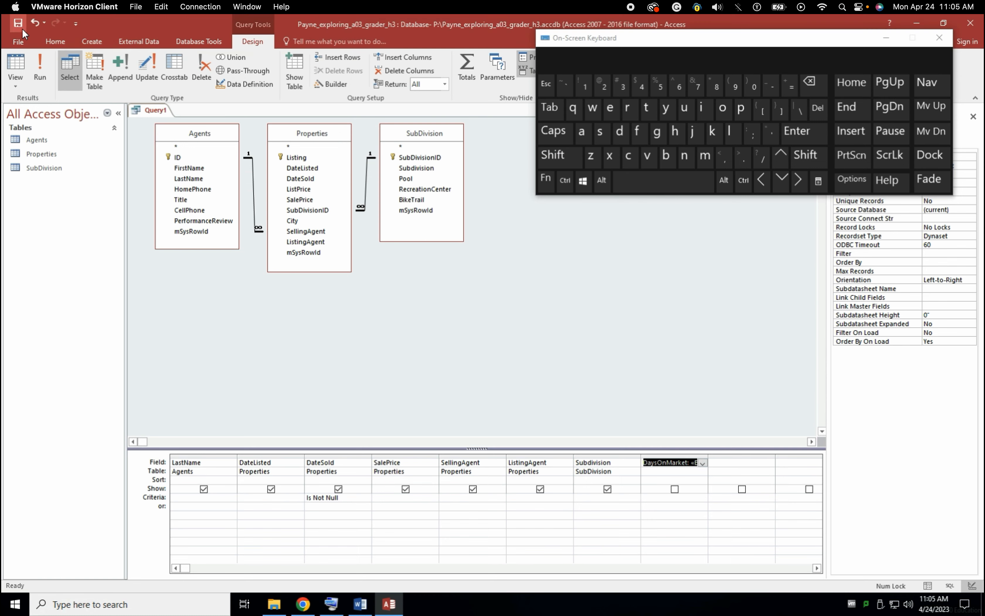
Recheck step 5 in the Word instructions, return to Access and move the On-Screen Keyboard clear of the Property Sheet.
left_click(359, 605)
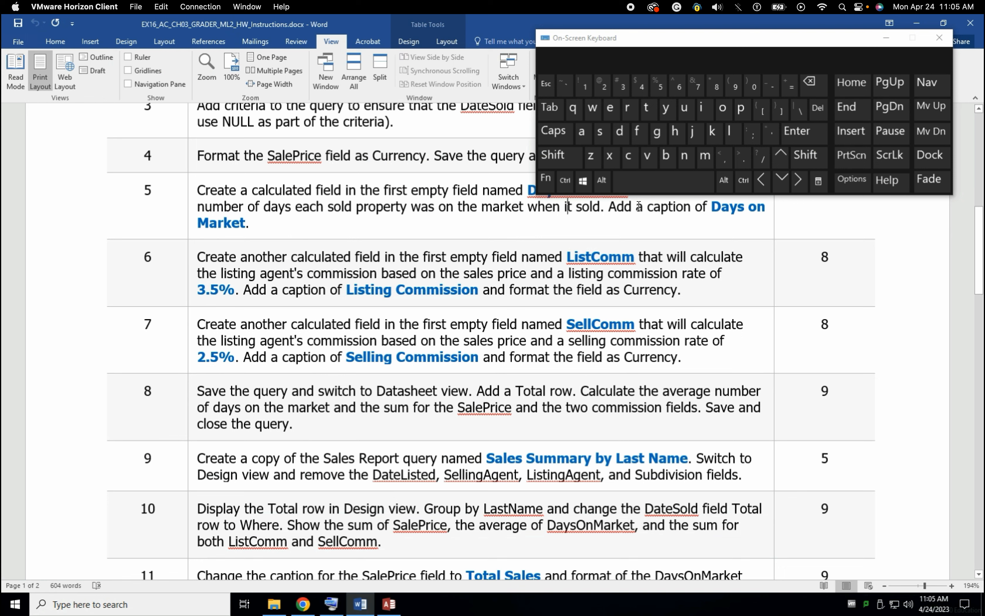
left_click_drag(639, 40, 641, 25)
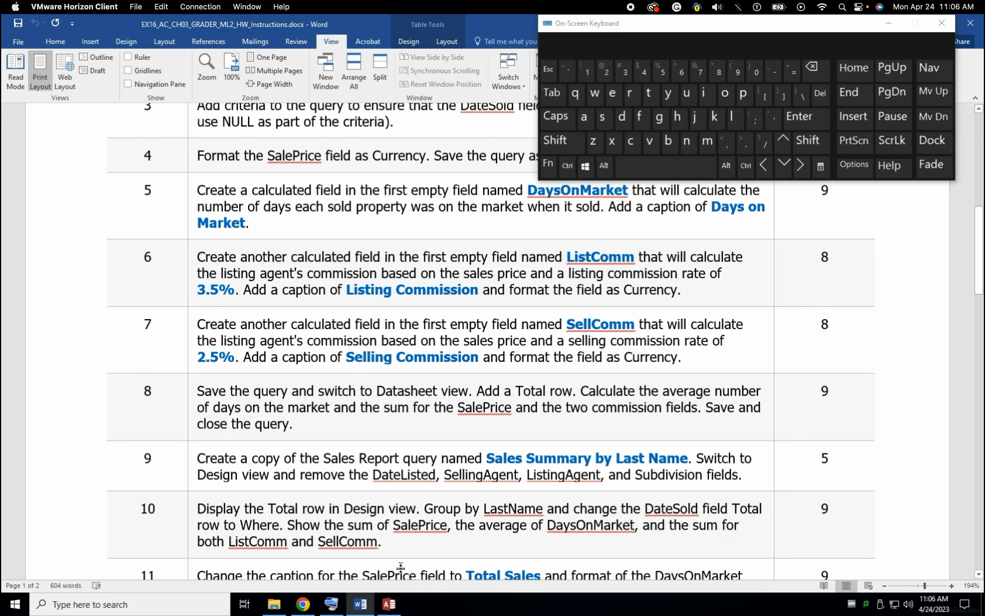
left_click(390, 604)
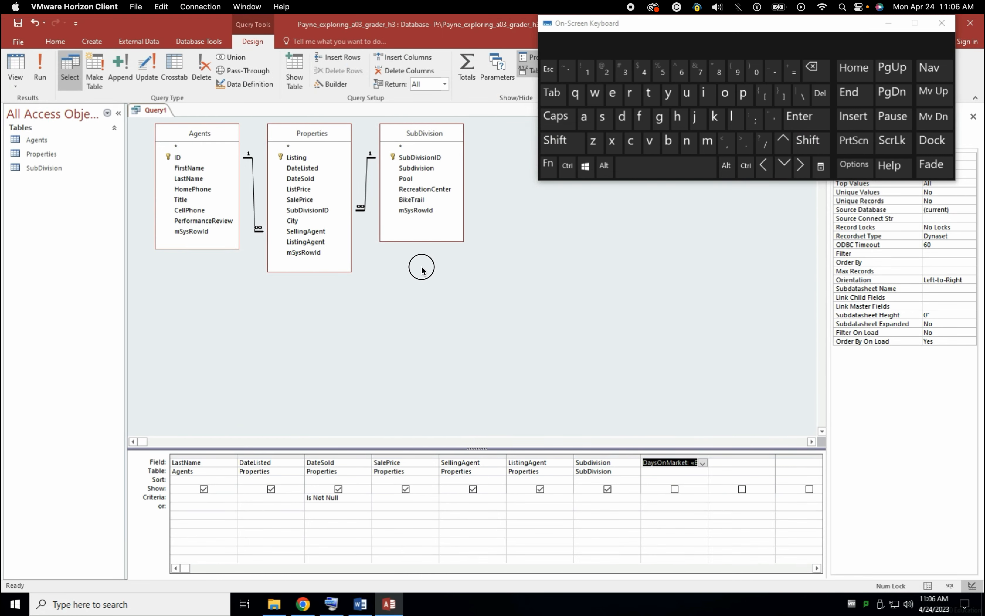
left_click_drag(669, 25, 146, 238)
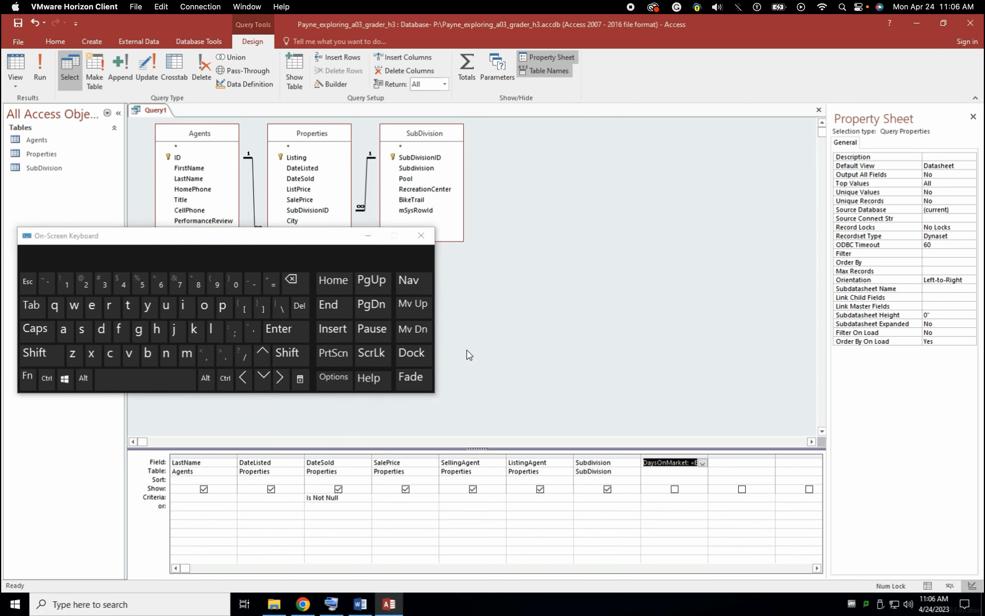
Try to show the DaysOnMarket column's field properties in the Property Sheet.
left_click(673, 460)
left_click(552, 57)
left_click(551, 57)
left_click(663, 498)
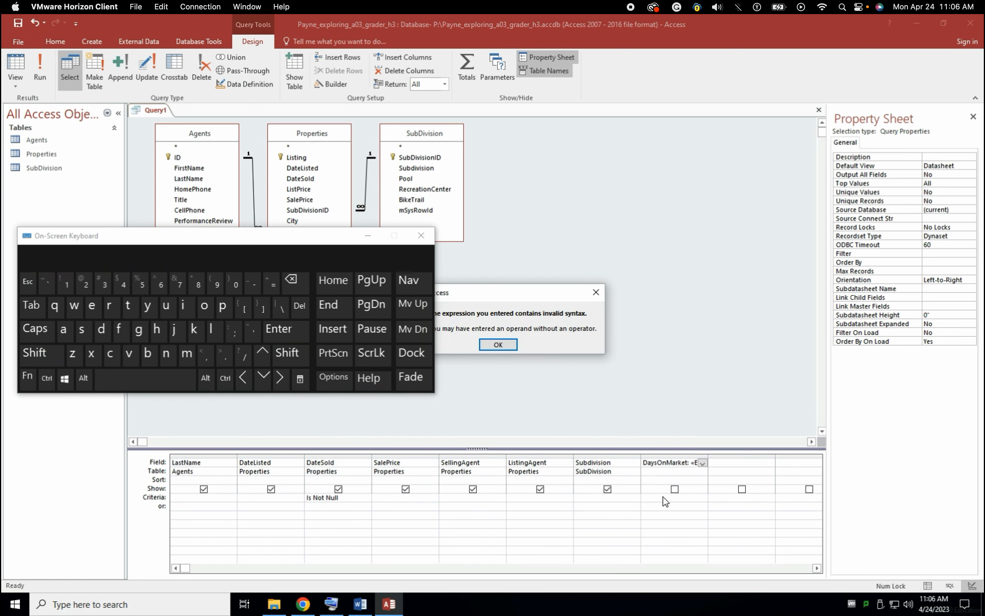
left_click(498, 344)
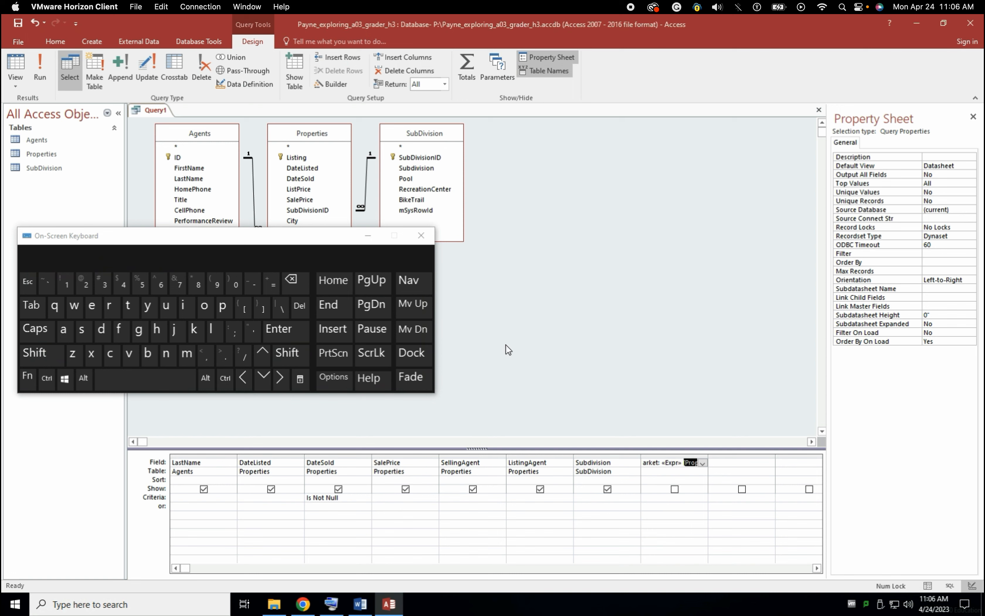
Remove the «Expr» placeholder from the DaysOnMarket expression and commit the field.
double_click(672, 463)
left_click(297, 280)
left_click(298, 280)
left_click(681, 475)
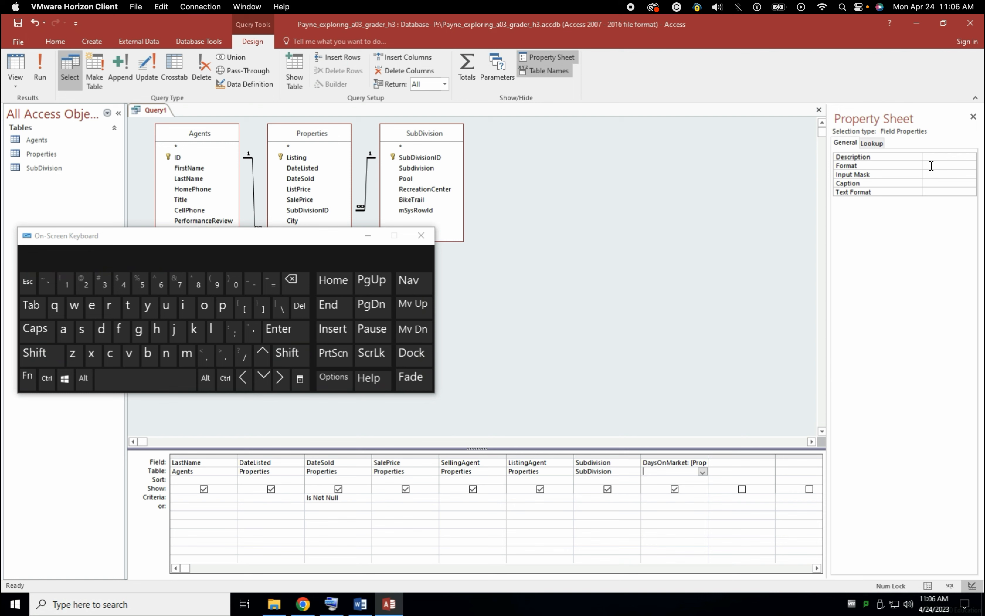
Set the DaysOnMarket field's caption to Days on Market using the On-Screen Keyboard.
left_click(930, 183)
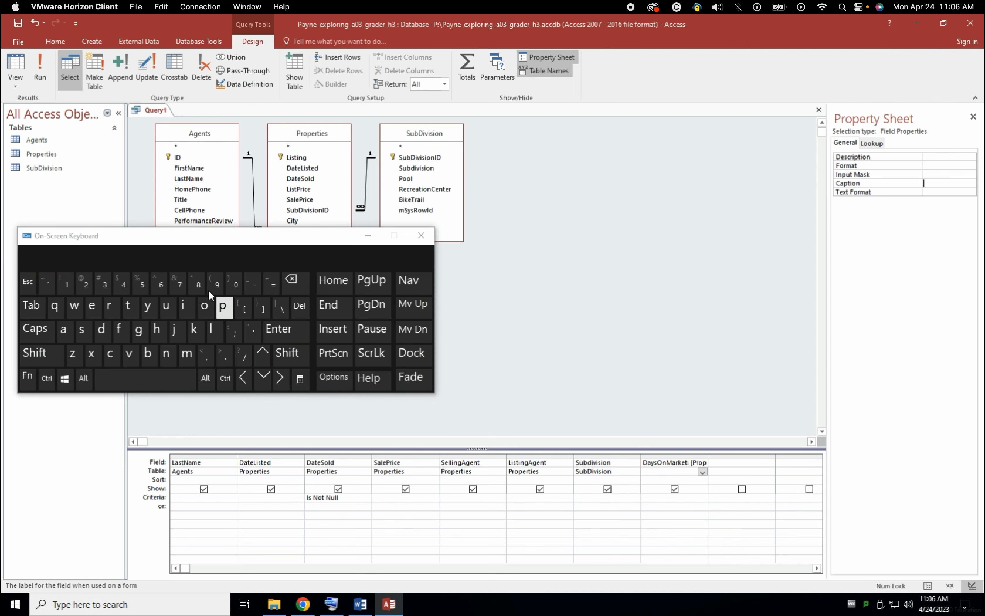
key("shift")
left_click(102, 336)
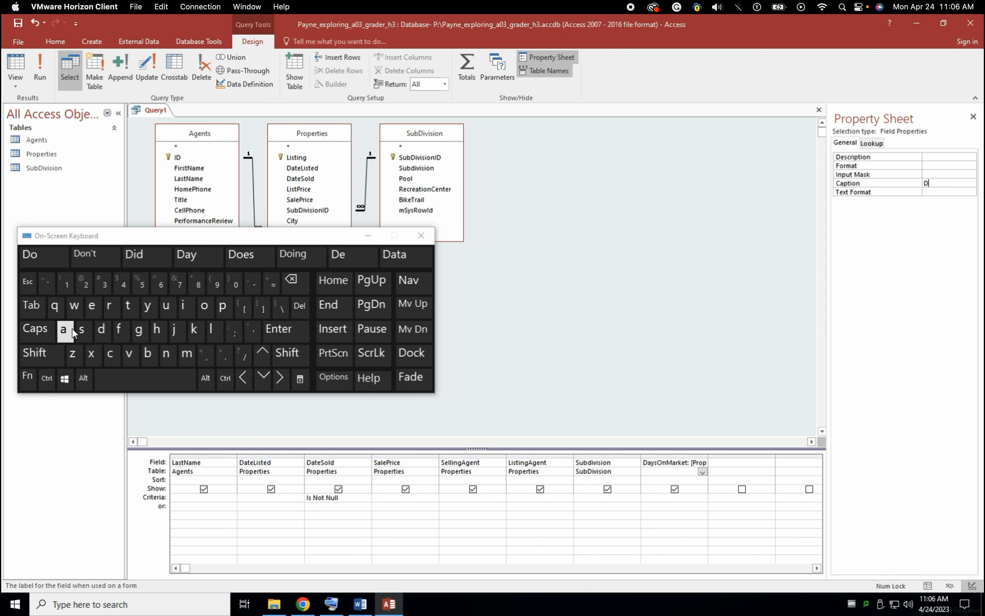
left_click(73, 332)
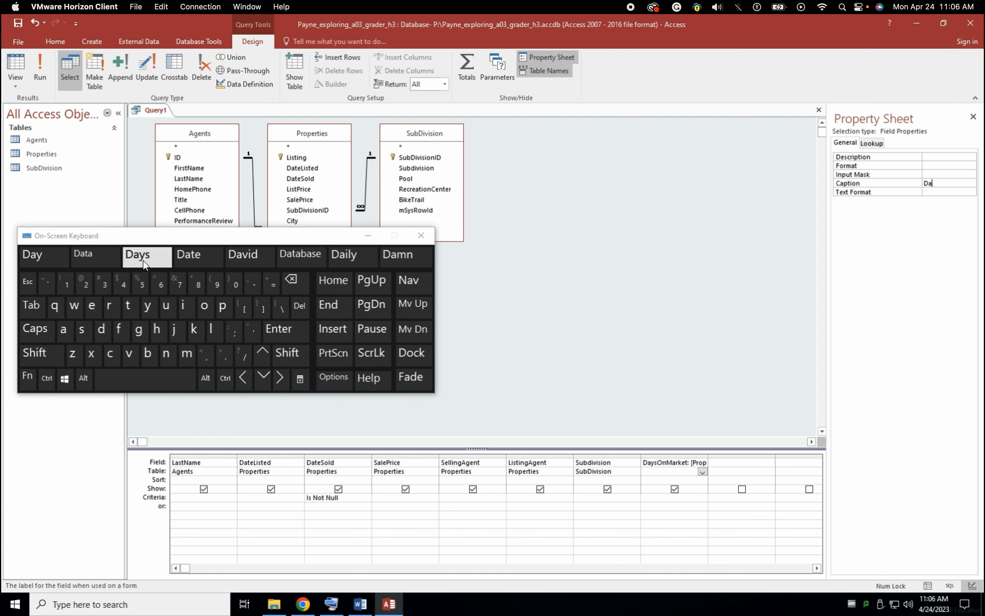
left_click(134, 257)
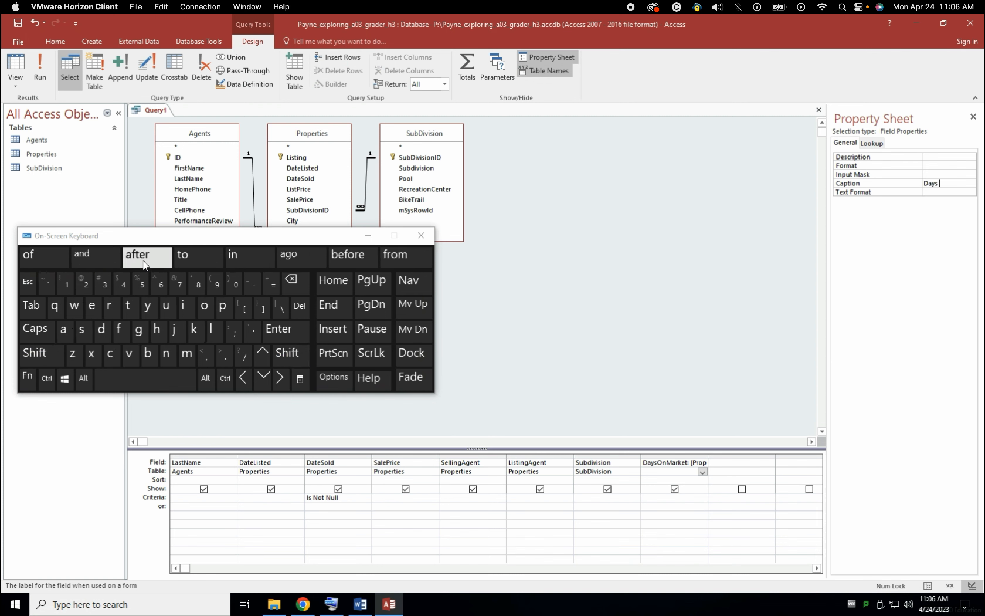
left_click(204, 306)
left_click(167, 354)
left_click(148, 376)
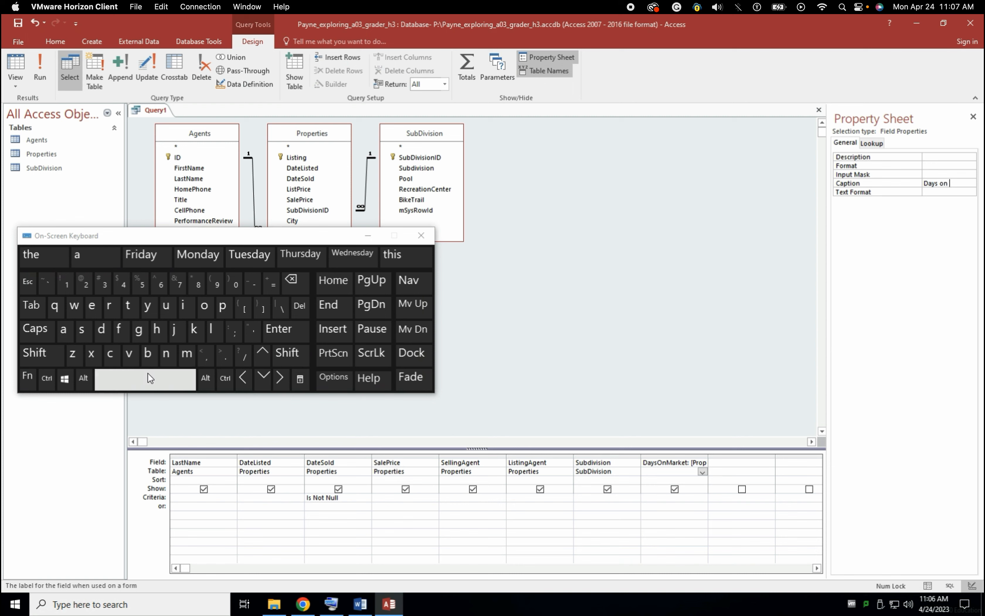
left_click(41, 354)
left_click(187, 353)
left_click(66, 329)
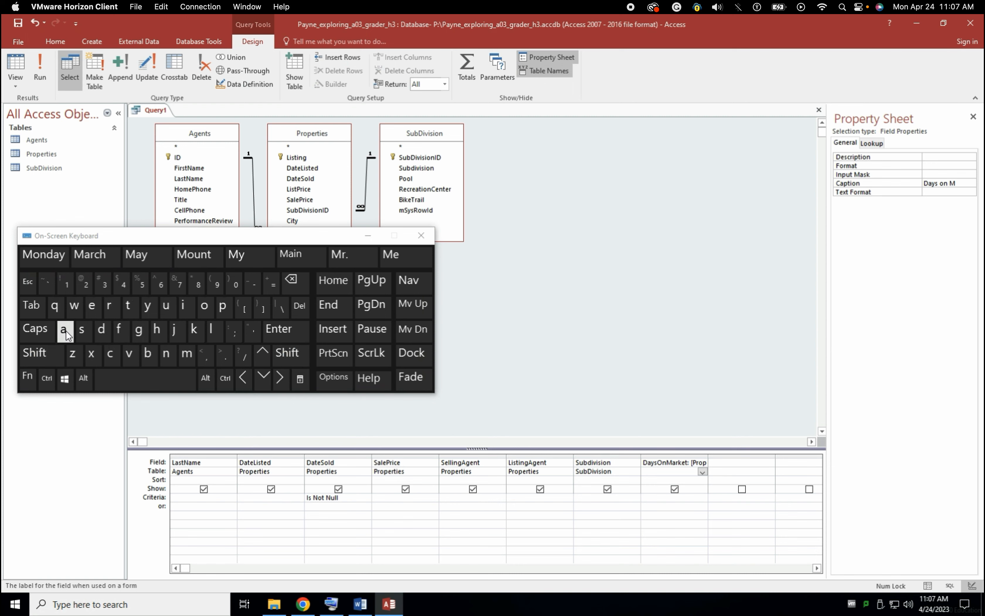
left_click(110, 313)
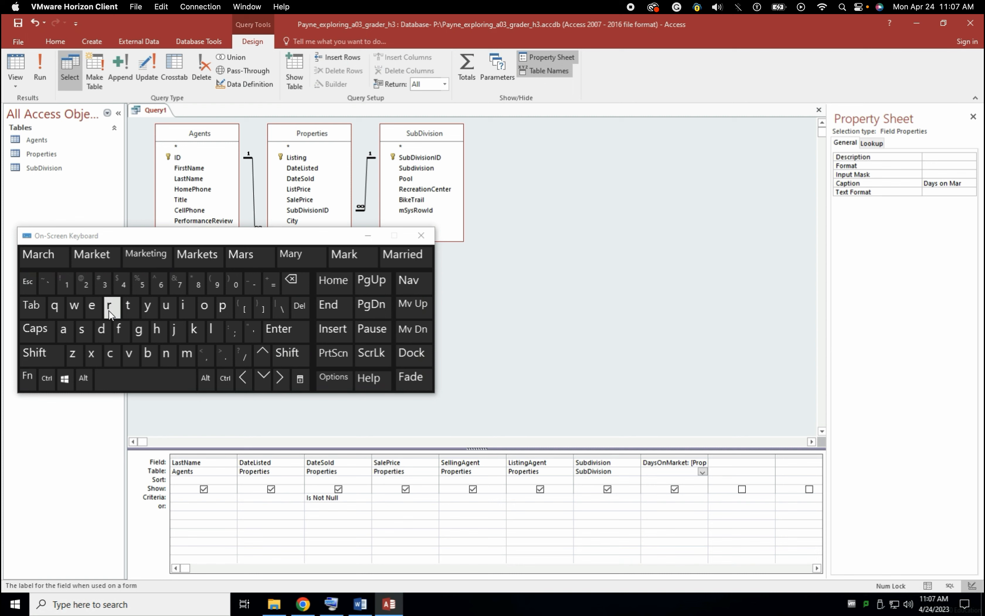
left_click(92, 254)
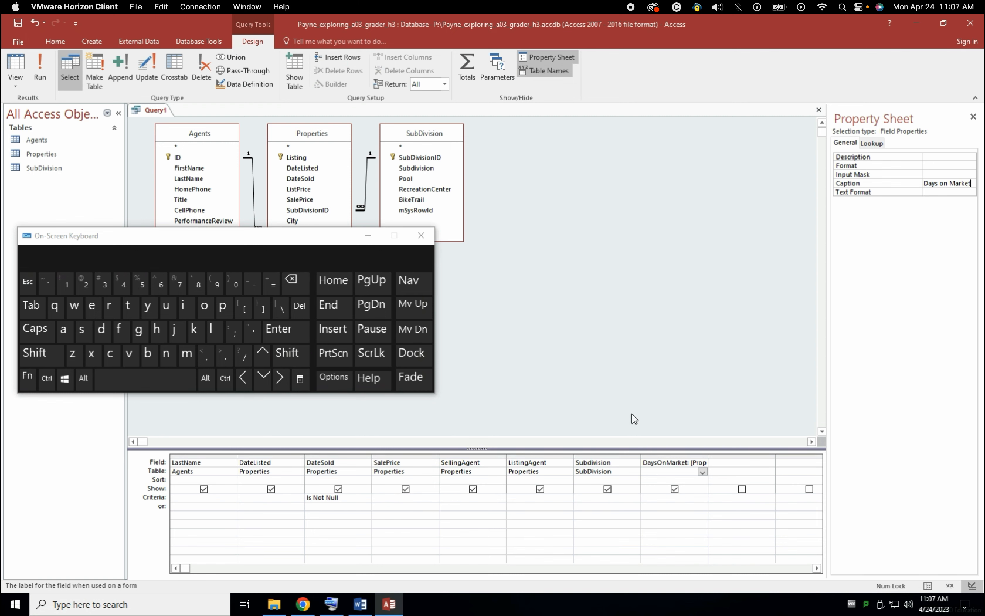
Read step 6 in the Word instructions with the On-Screen Keyboard moved out of the way, and return to the Access query.
left_click(361, 604)
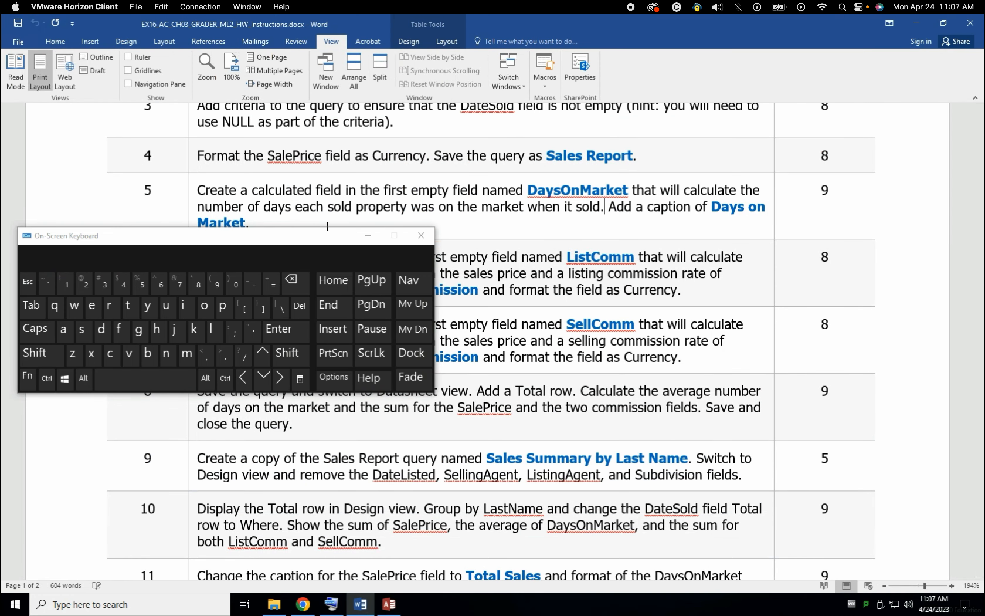
left_click_drag(309, 245, 812, 30)
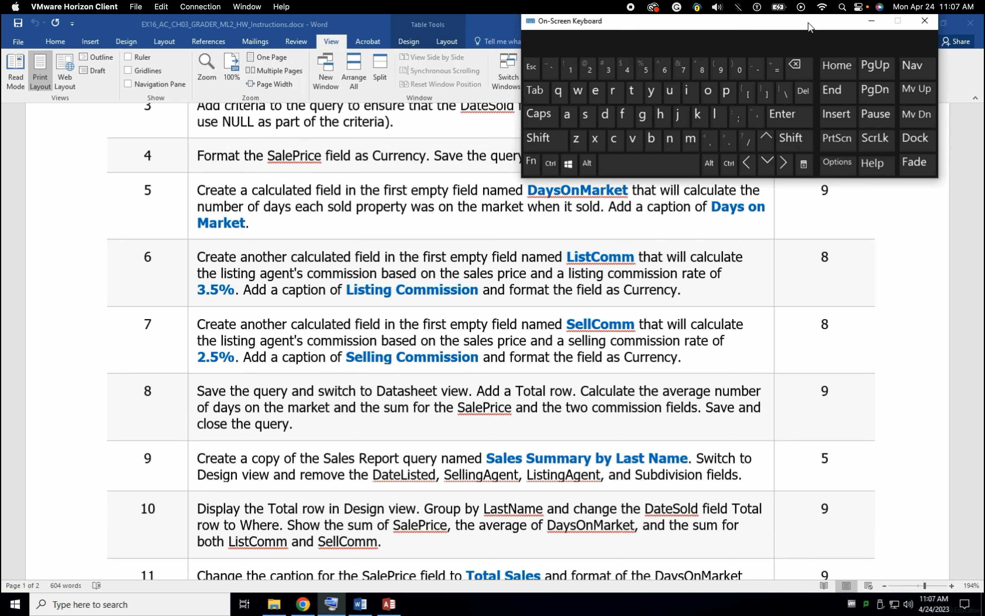
double_click(245, 256)
triple_click(245, 257)
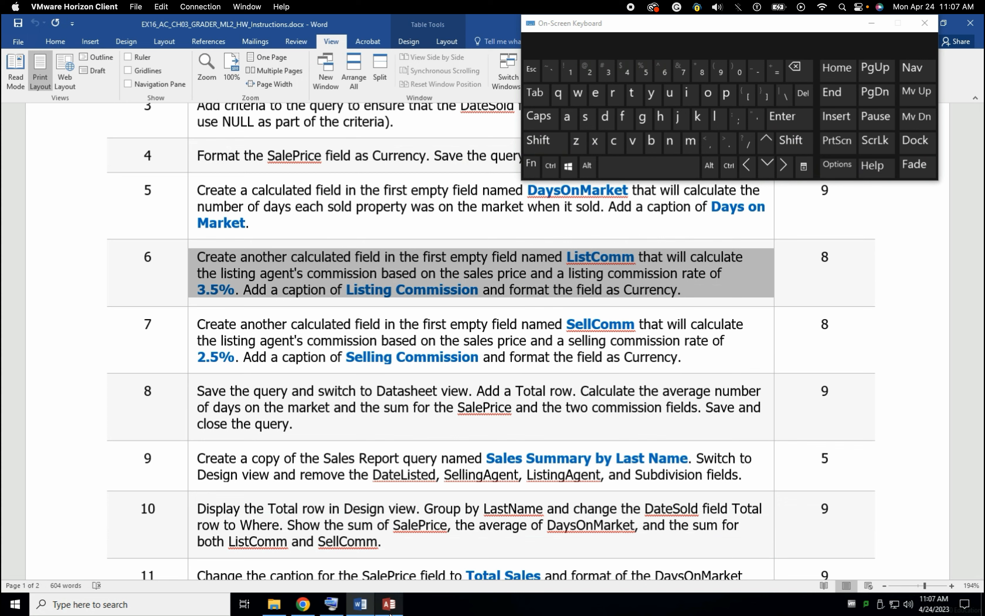
left_click(389, 604)
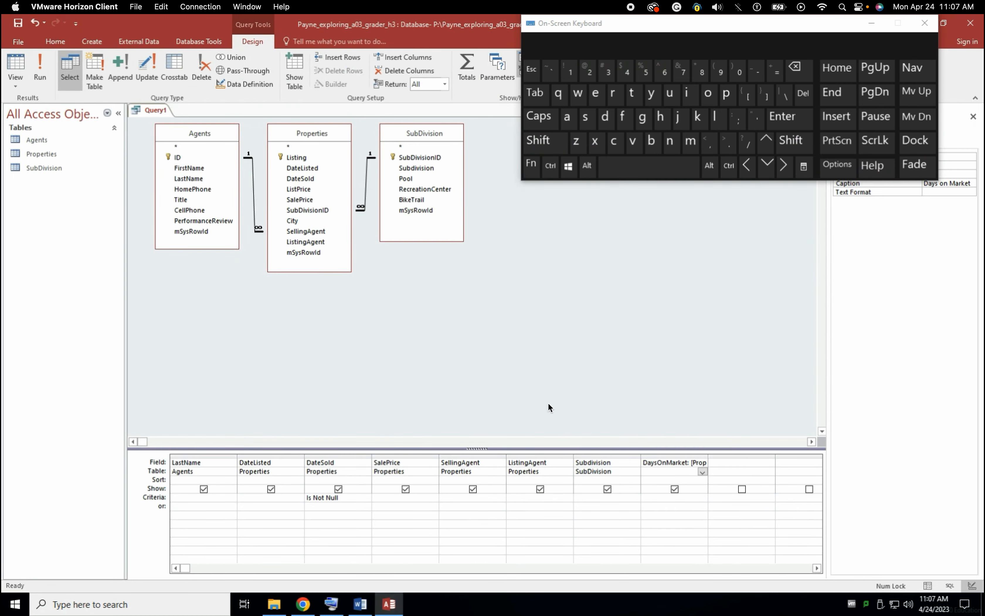
Open the Expression Builder for the first empty query field and enter the field name ListingComm: with the On-Screen Keyboard.
left_click(725, 462)
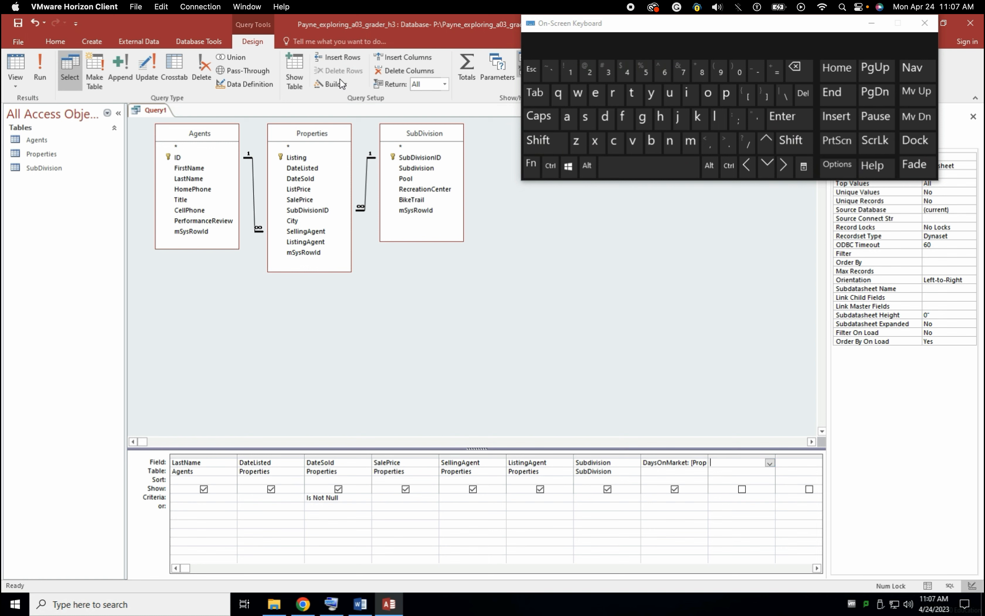
left_click(331, 84)
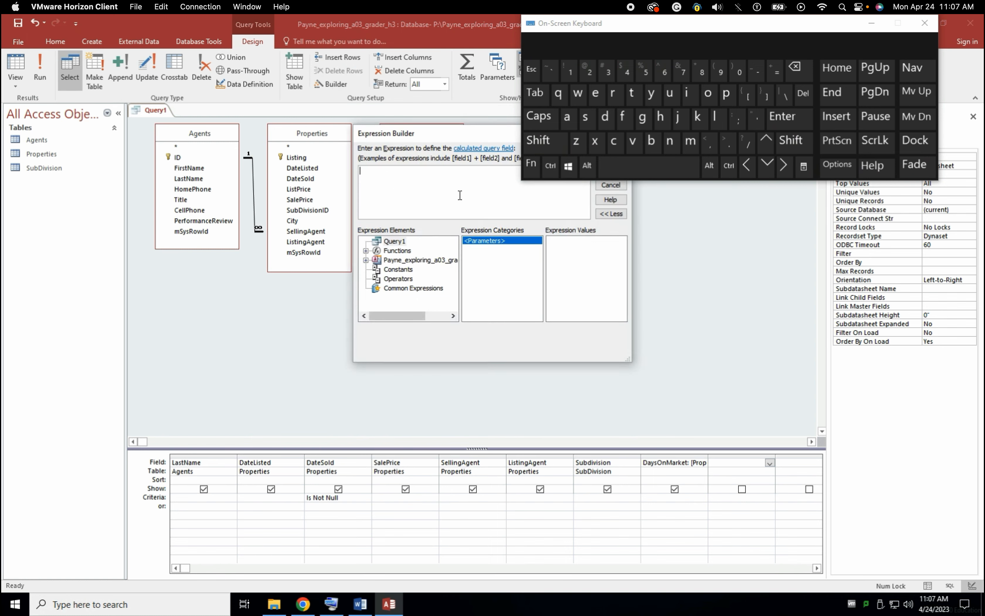
left_click(538, 140)
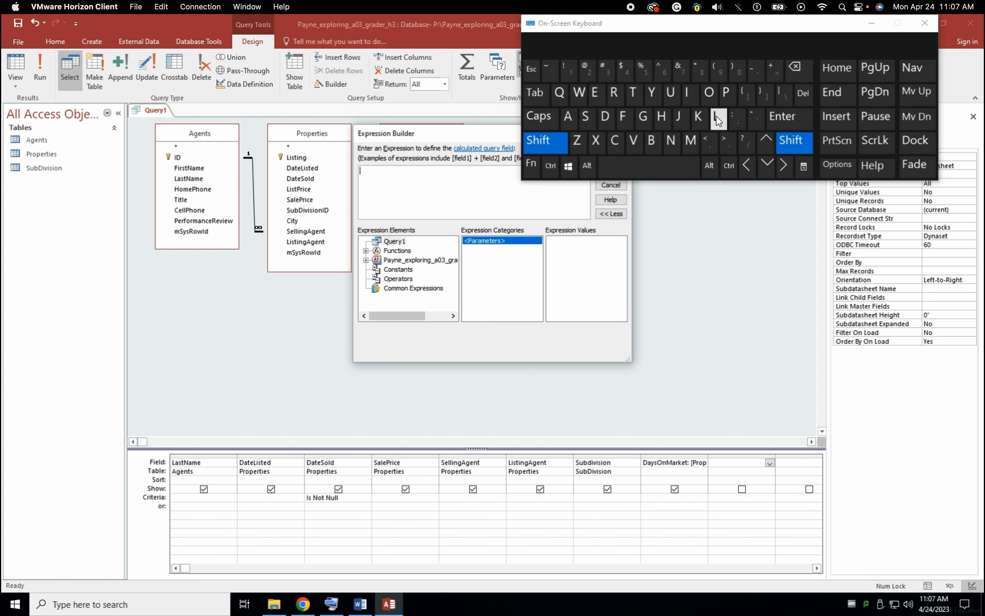
left_click(715, 117)
left_click(691, 95)
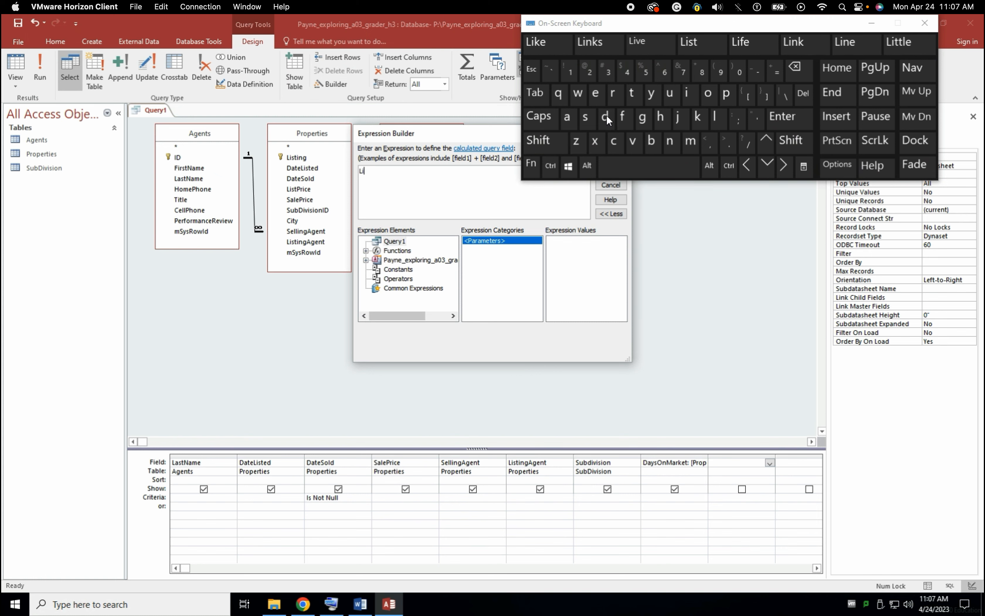
left_click(590, 119)
left_click(635, 98)
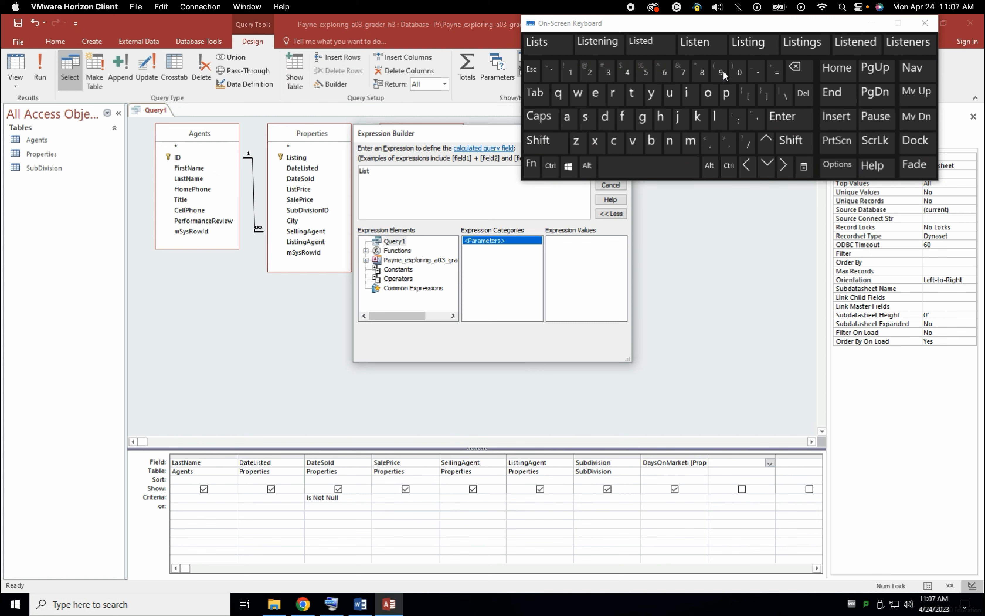
left_click(752, 41)
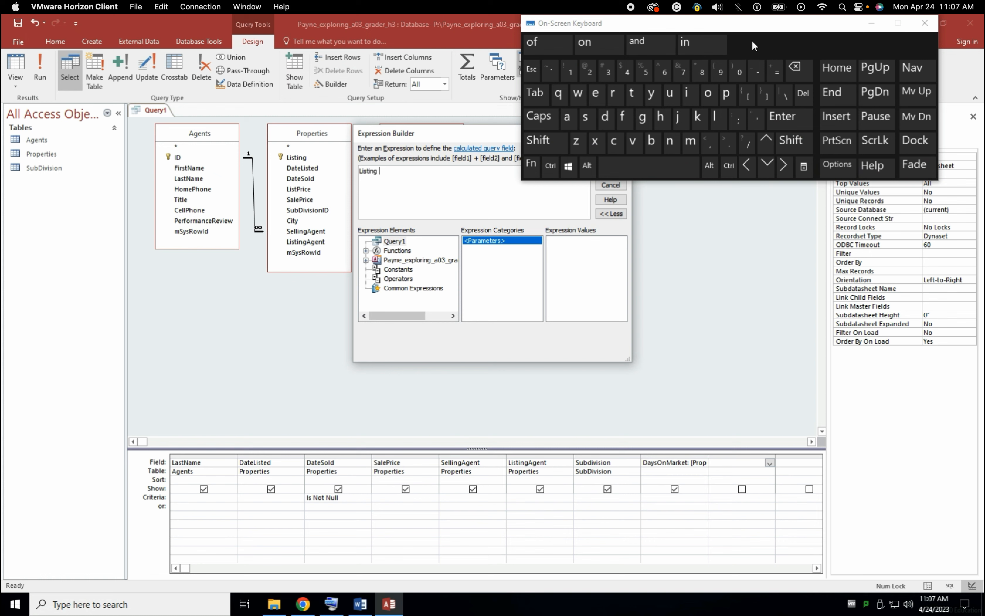
left_click(796, 68)
left_click(541, 141)
left_click(613, 141)
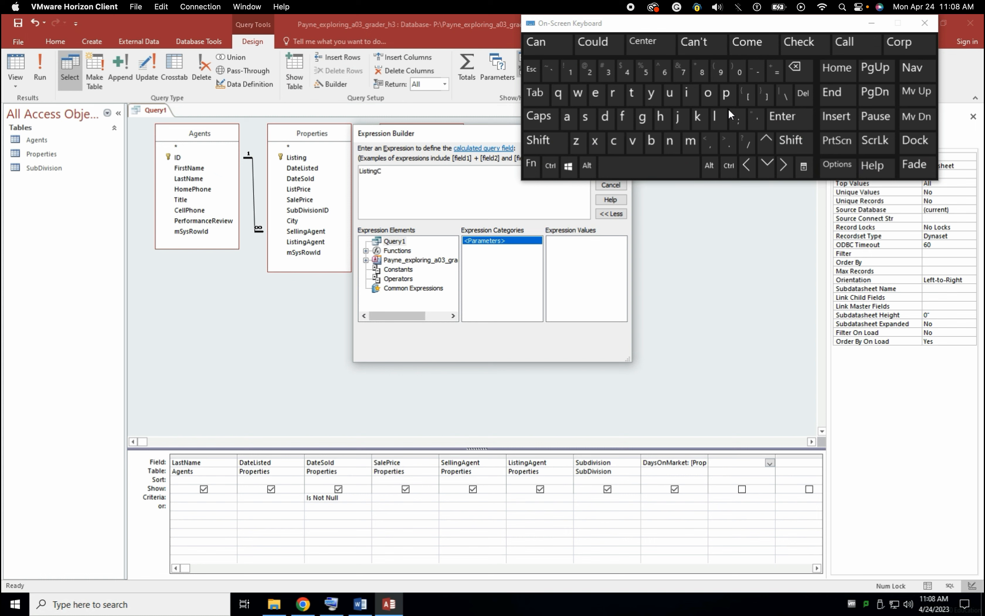
left_click(708, 93)
left_click(691, 142)
left_click(691, 142)
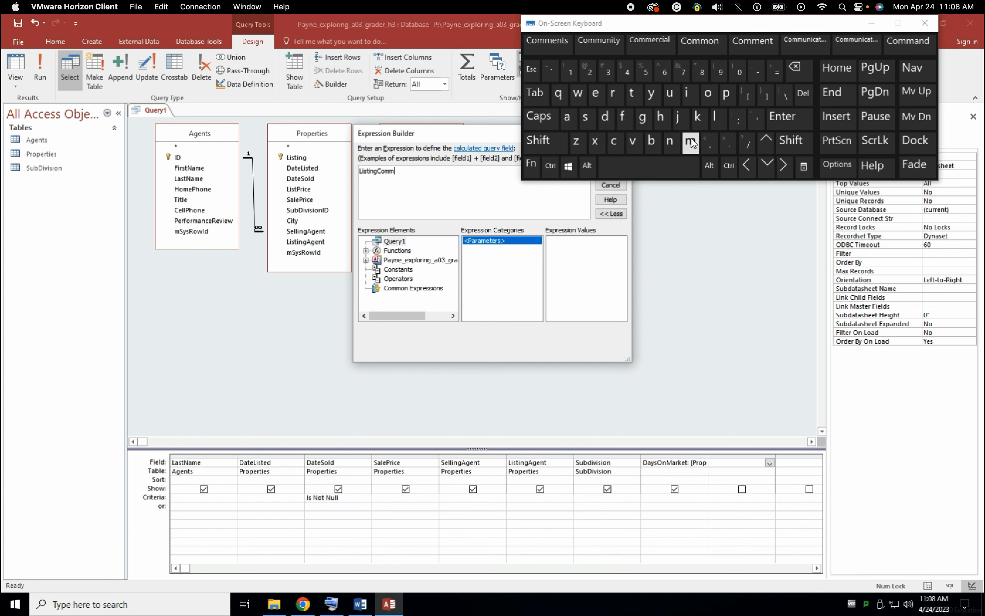
key("shift")
left_click(741, 123)
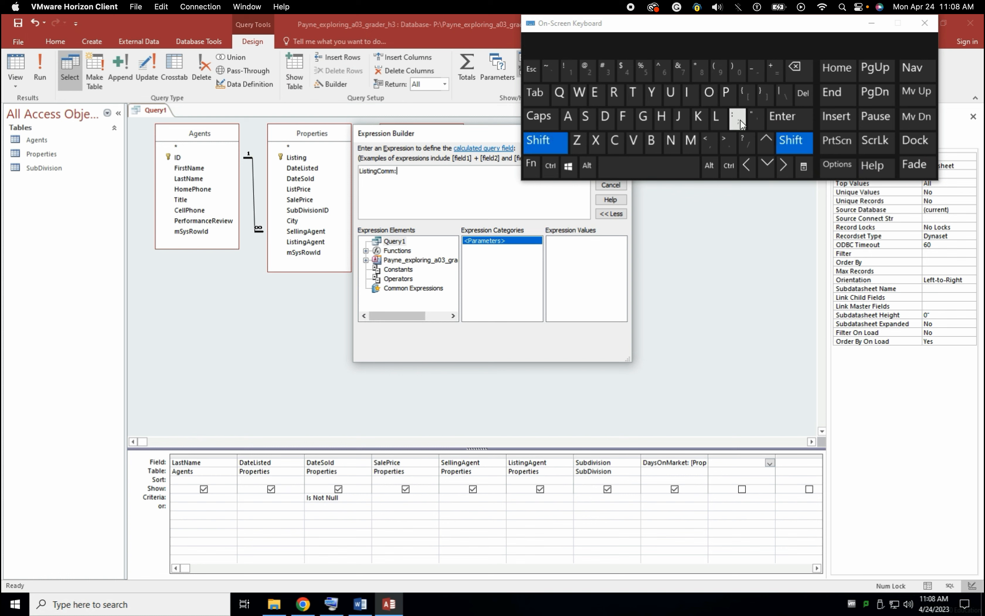
left_click(646, 164)
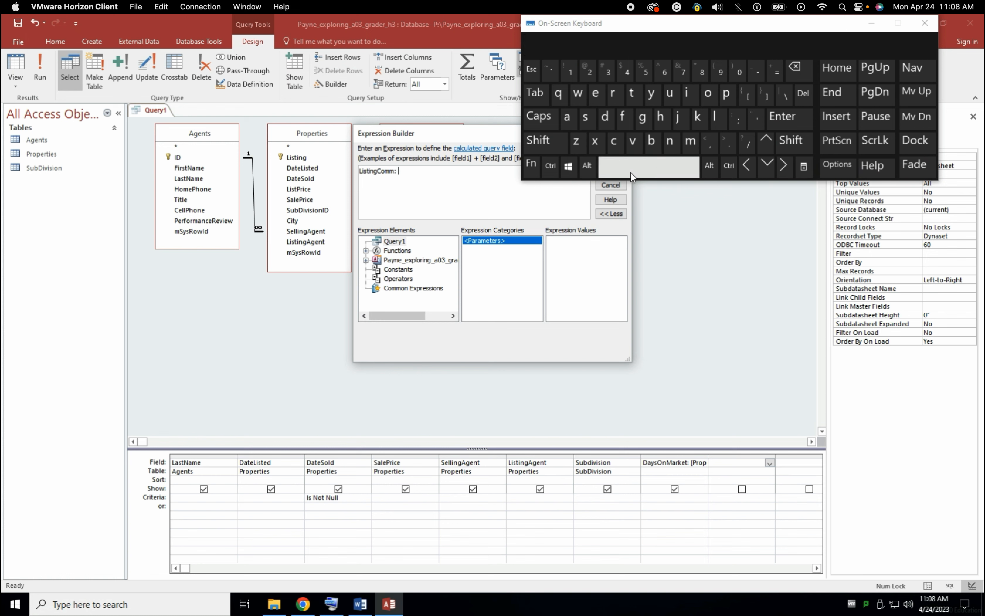
Insert the Properties table's SalePrice field into the ListingComm expression, followed by a multiplication sign.
left_click(366, 261)
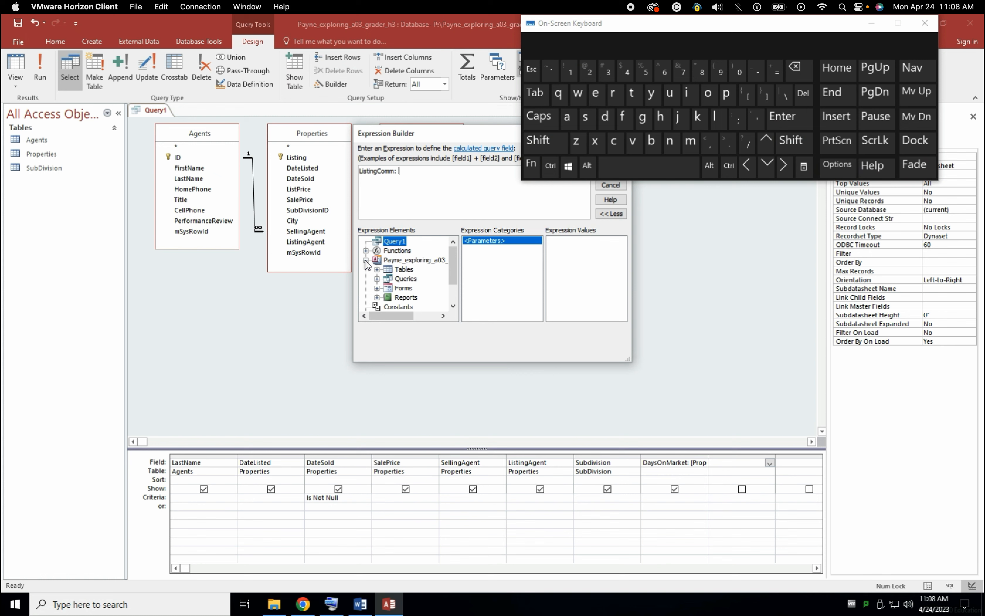
left_click(378, 270)
left_click(427, 289)
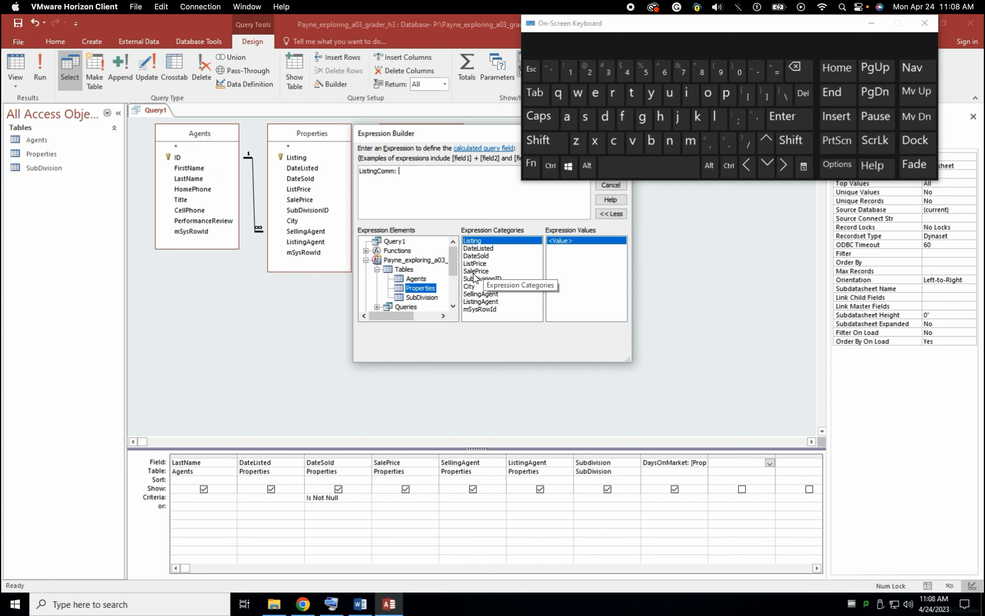
left_click(474, 272)
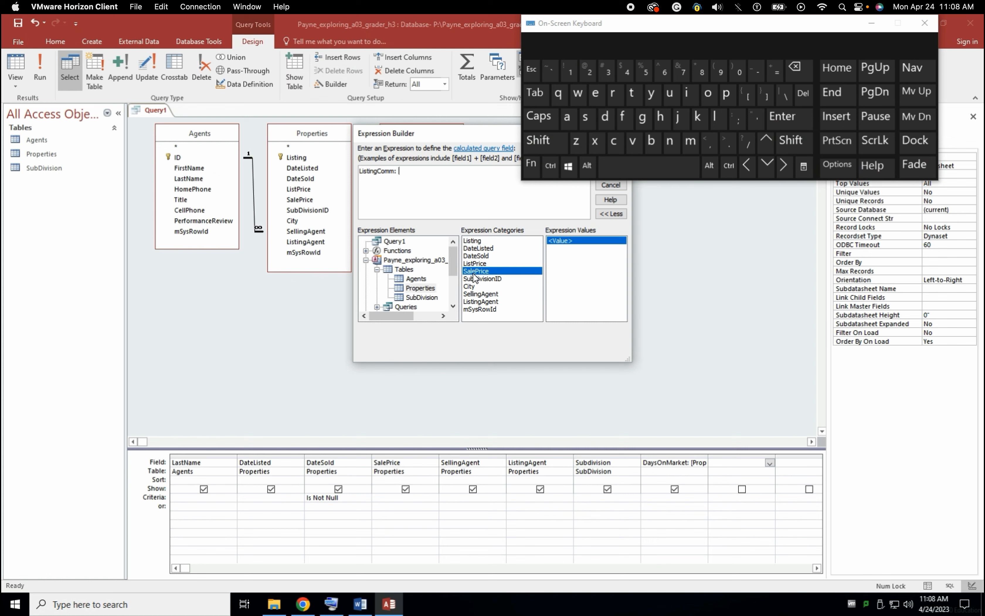
double_click(483, 276)
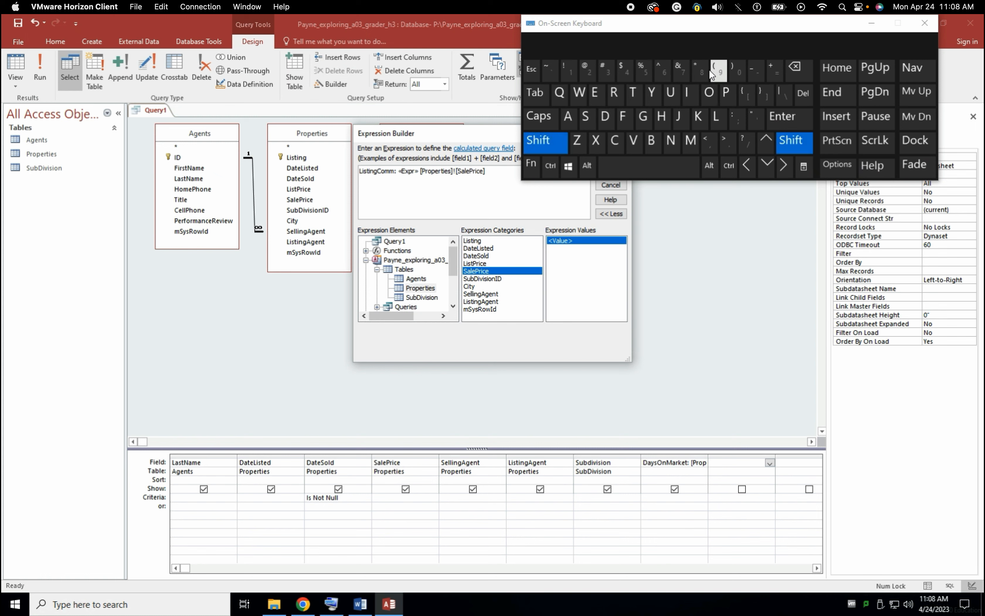
left_click(702, 72, "shift")
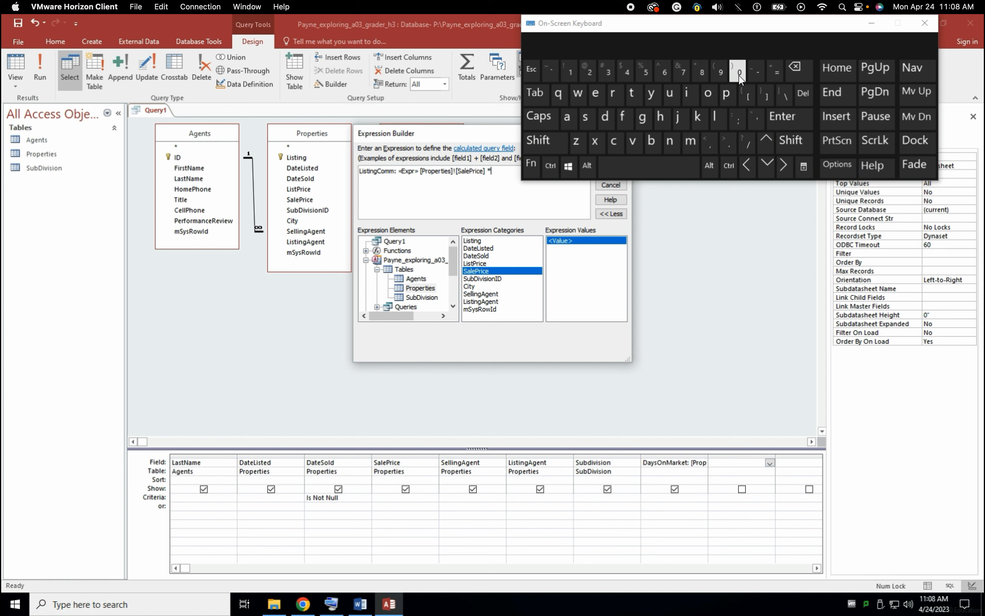
Check the listing commission rate in the Word instructions, complete the Access expression with 0.035, and remove the «Expr» placeholder.
left_click(360, 604)
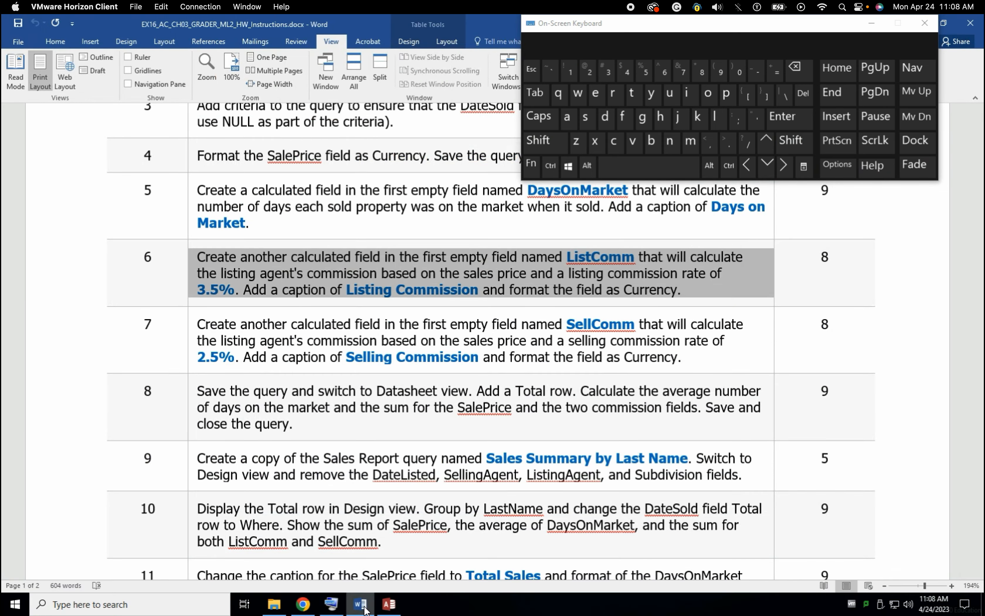
left_click(390, 605)
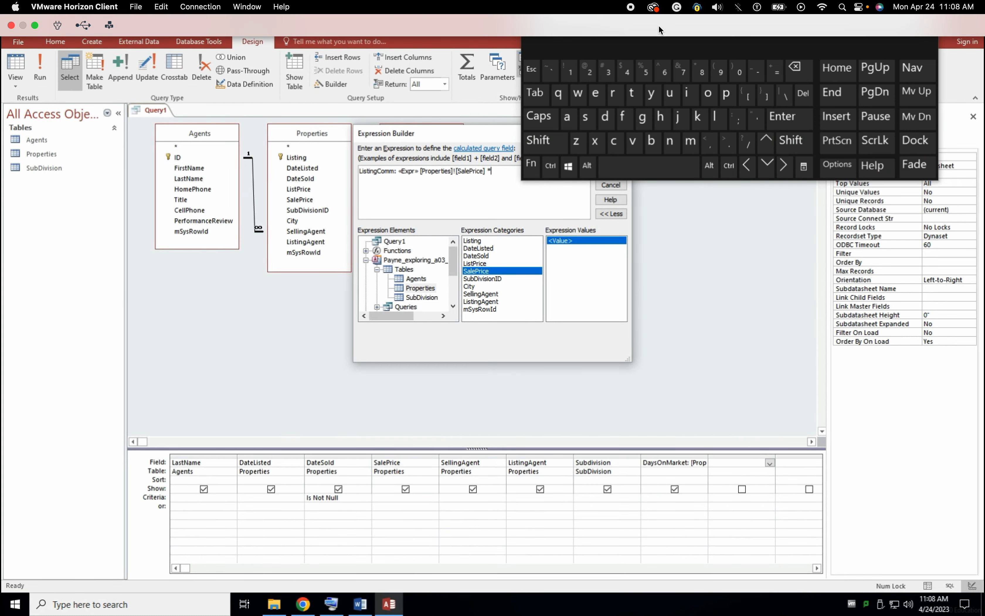
left_click_drag(658, 31, 752, 35)
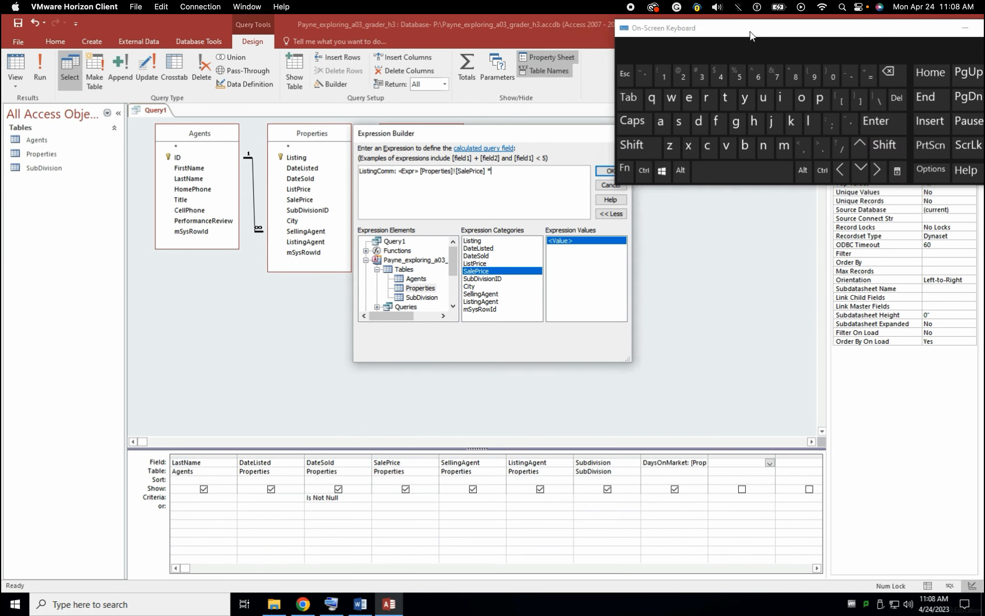
key("shift")
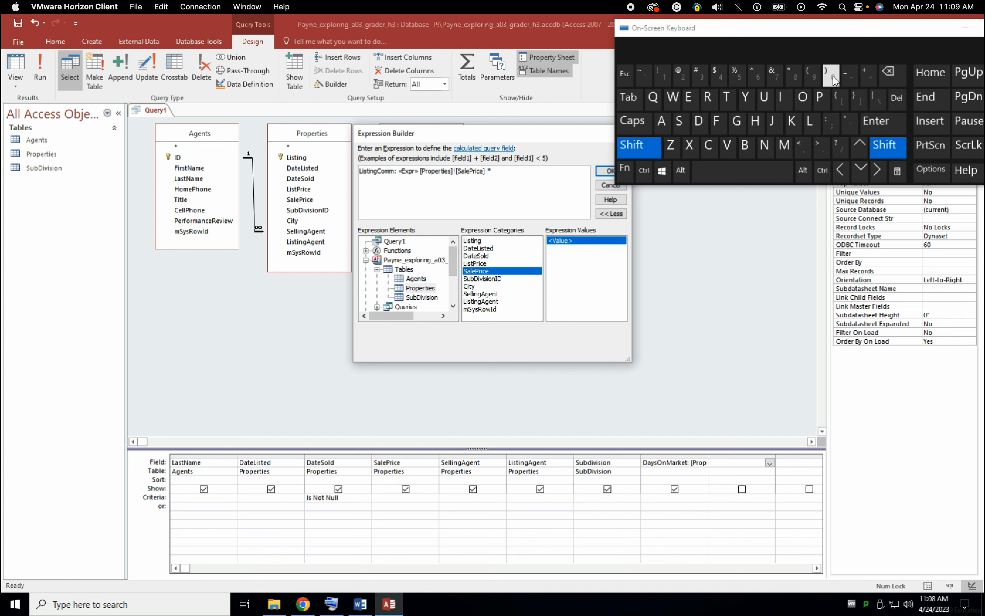
left_click(833, 76)
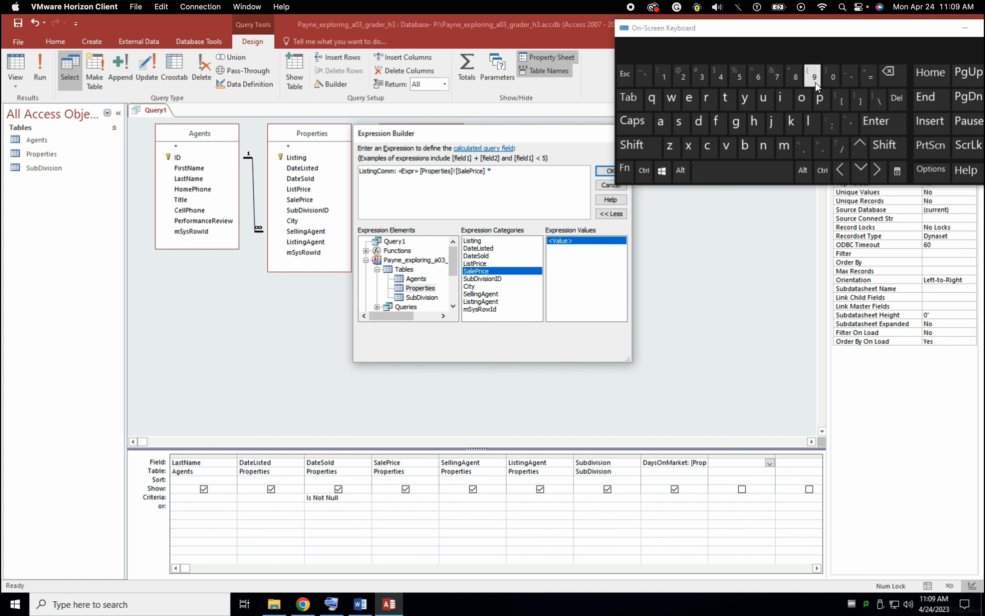
left_click(833, 77)
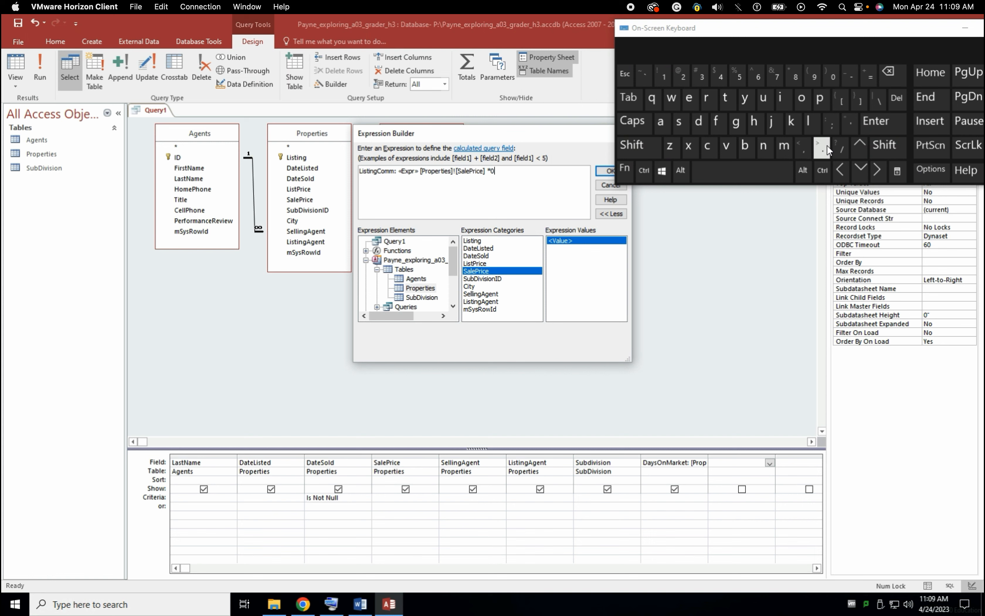
left_click(827, 149)
left_click(833, 76)
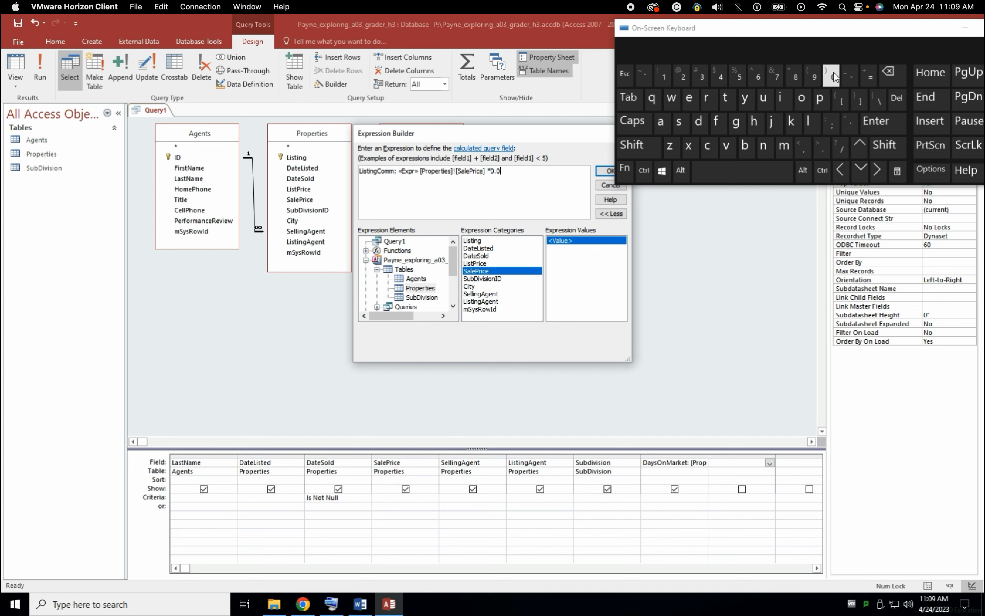
left_click(706, 78)
left_click(739, 77)
left_click(892, 72)
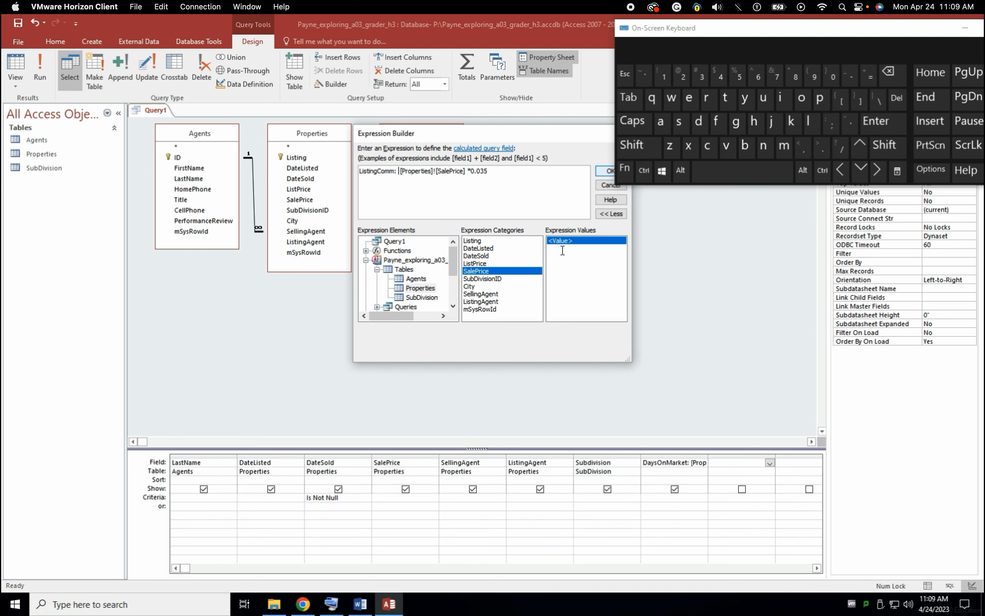
Recheck step 6 in the Word instructions, return to Access, and accept the ListingComm expression with the On-Screen Keyboard moved clear.
left_click(360, 603)
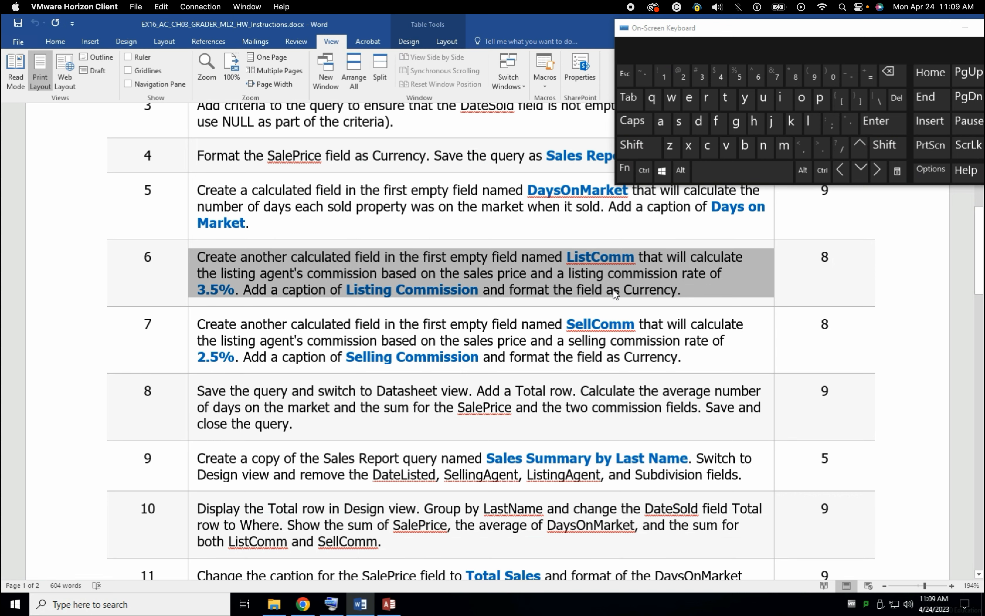
left_click(385, 602)
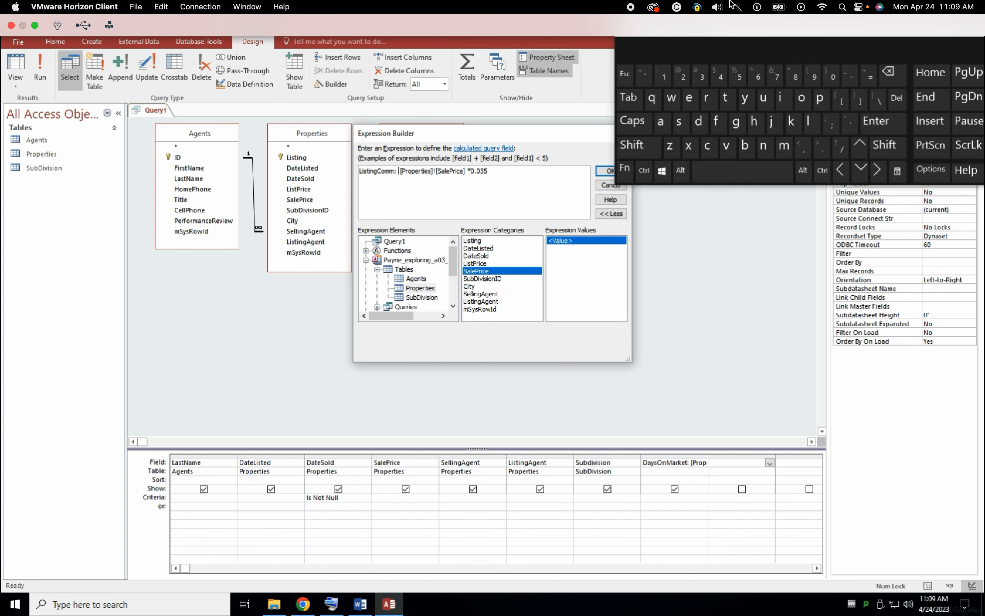
left_click(751, 32)
left_click_drag(751, 32, 209, 299)
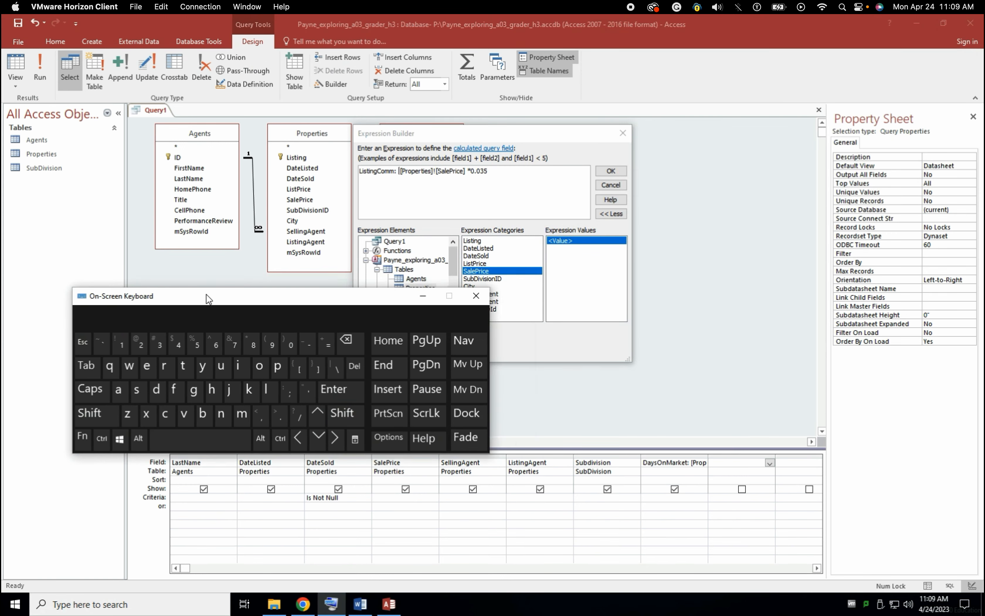
left_click(382, 161)
left_click(610, 170)
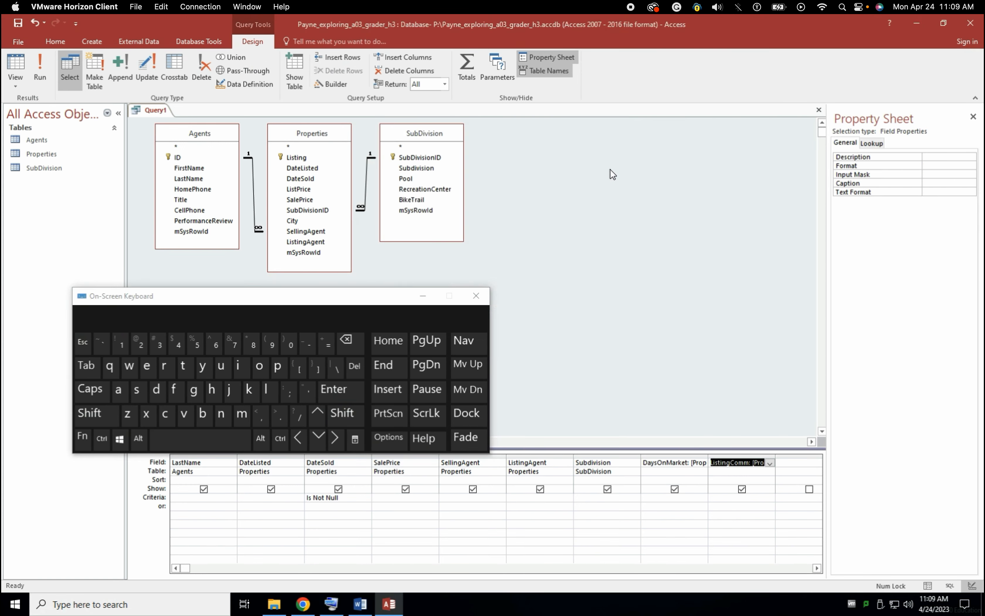
Set the ListingComm field's format to Currency.
left_click(932, 166)
left_click(971, 165)
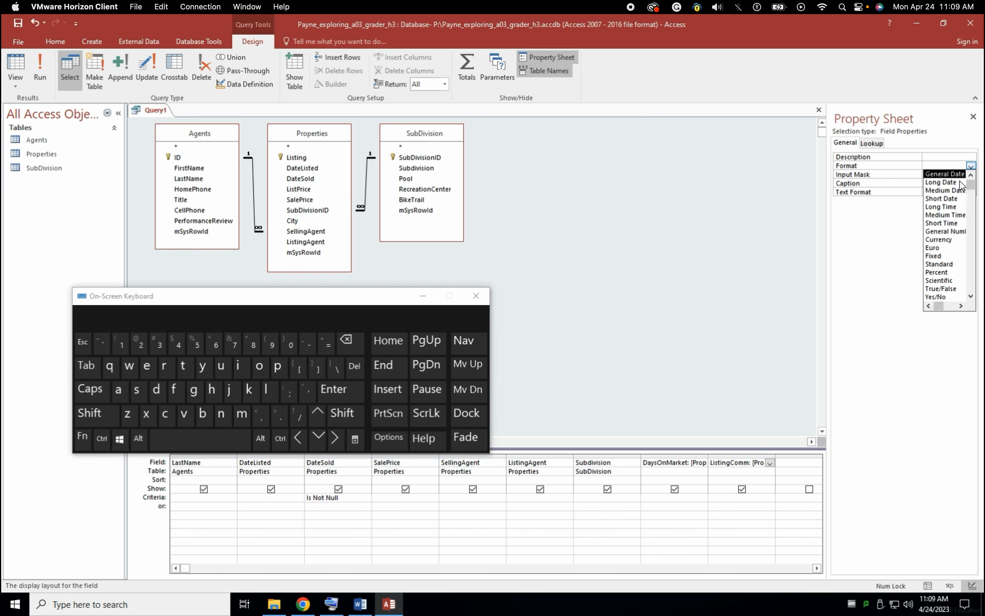
left_click(944, 240)
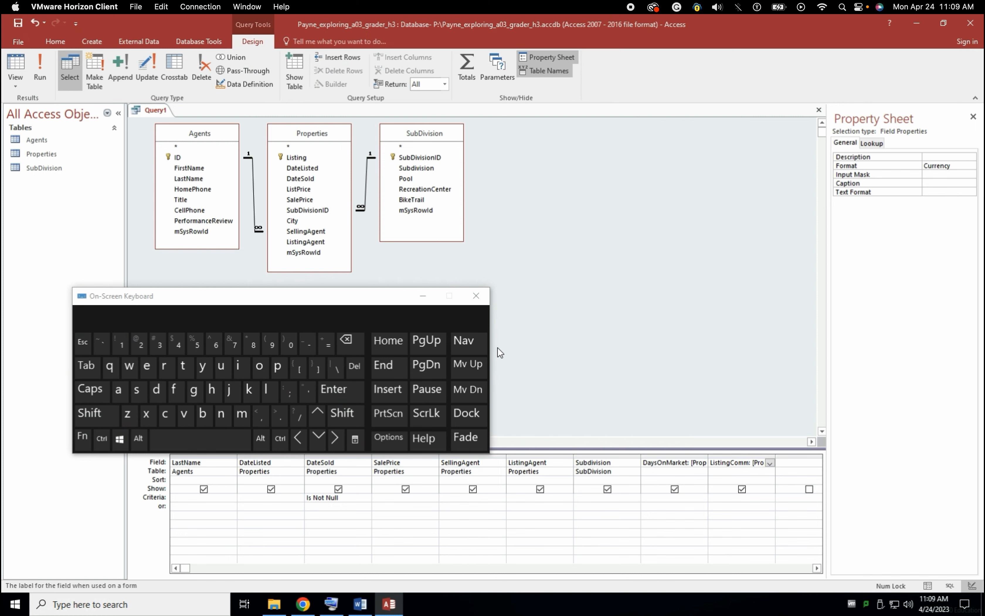
Set the ListingComm field's caption to Listing Commission.
left_click(266, 387, "shift")
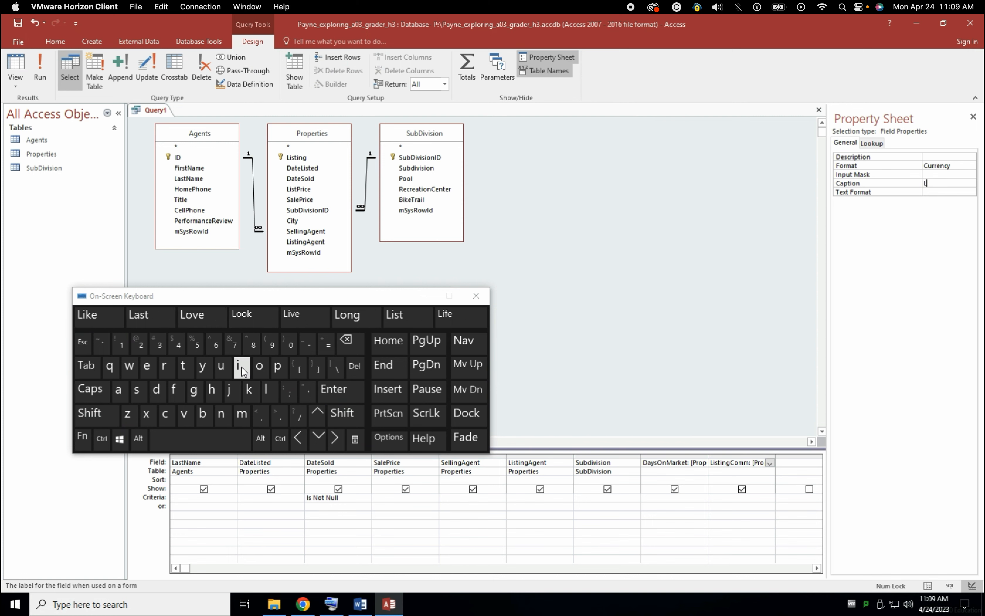
left_click(241, 367)
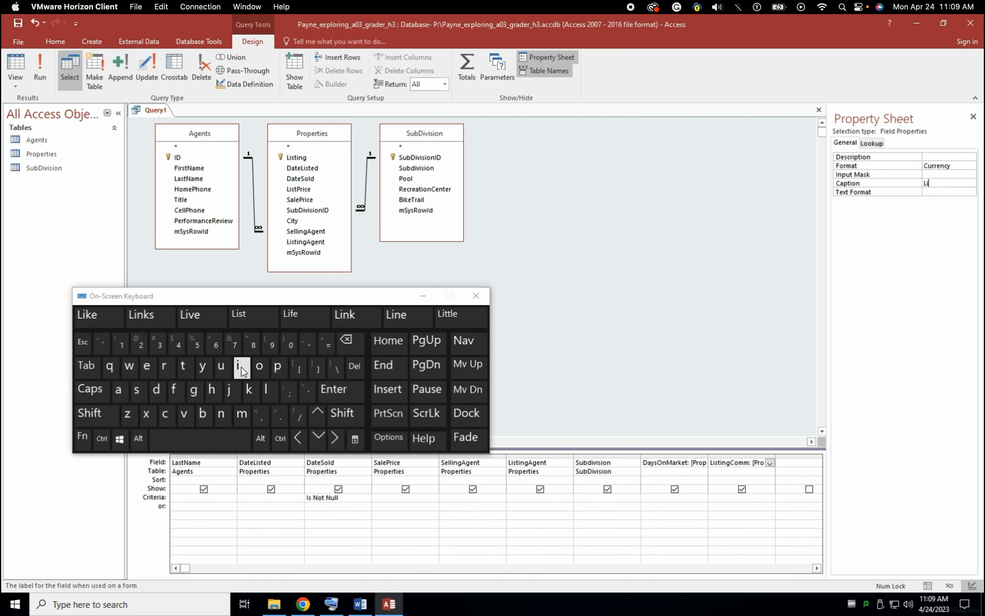
left_click(139, 393)
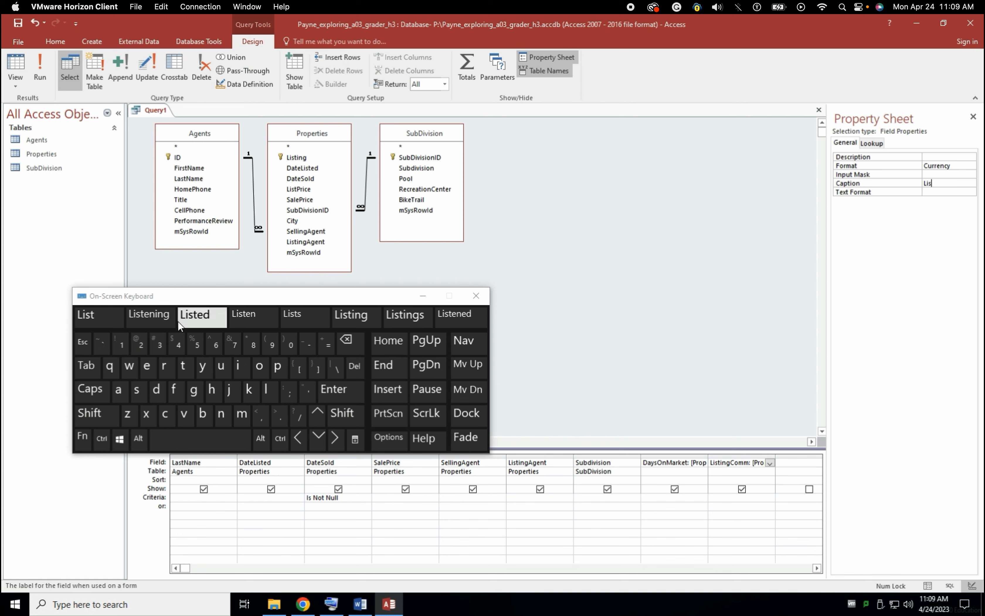
left_click(344, 320)
left_click(91, 413)
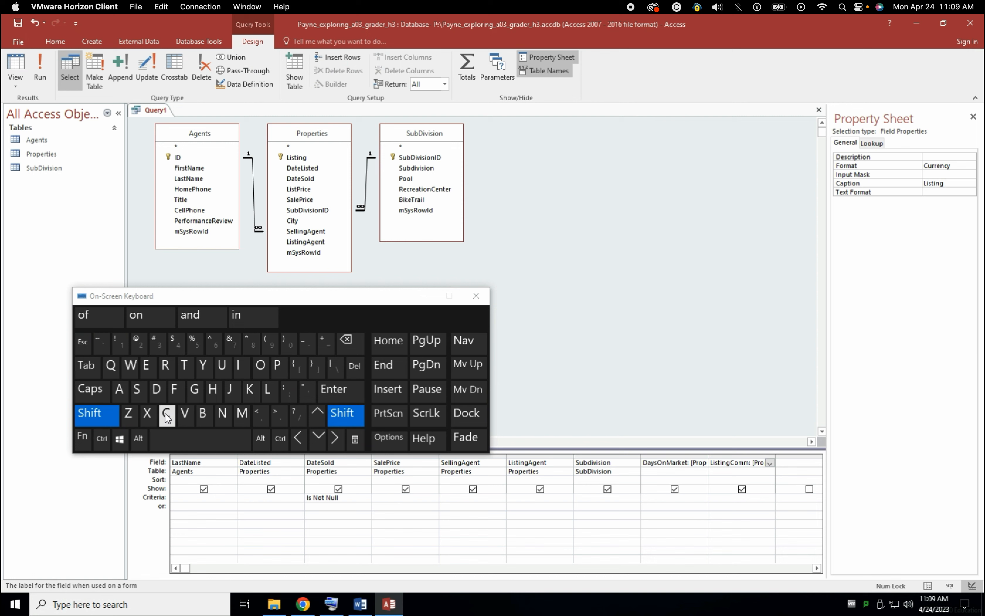
left_click(165, 414)
left_click(259, 365)
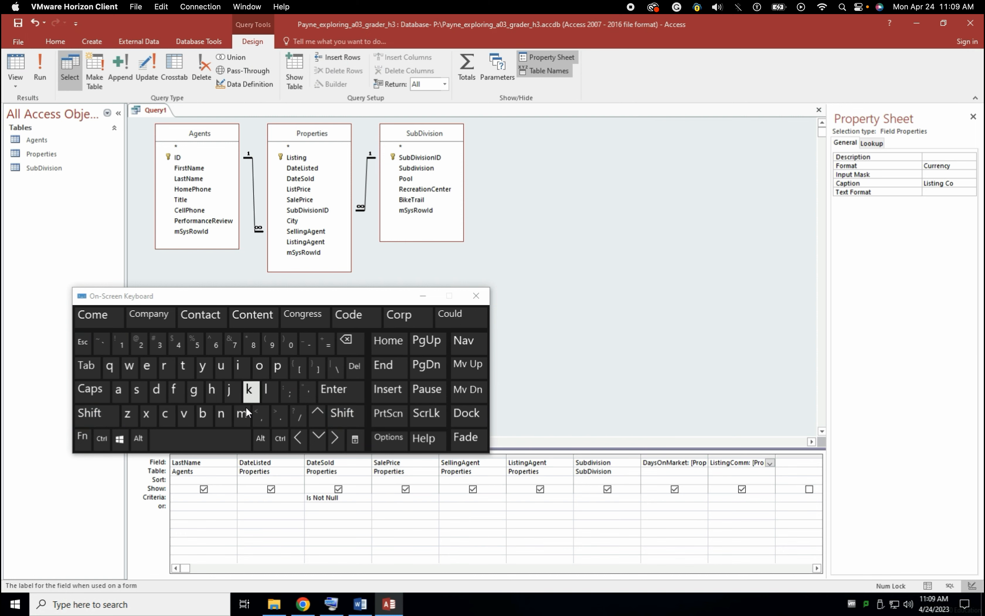
left_click(242, 413)
left_click(242, 414)
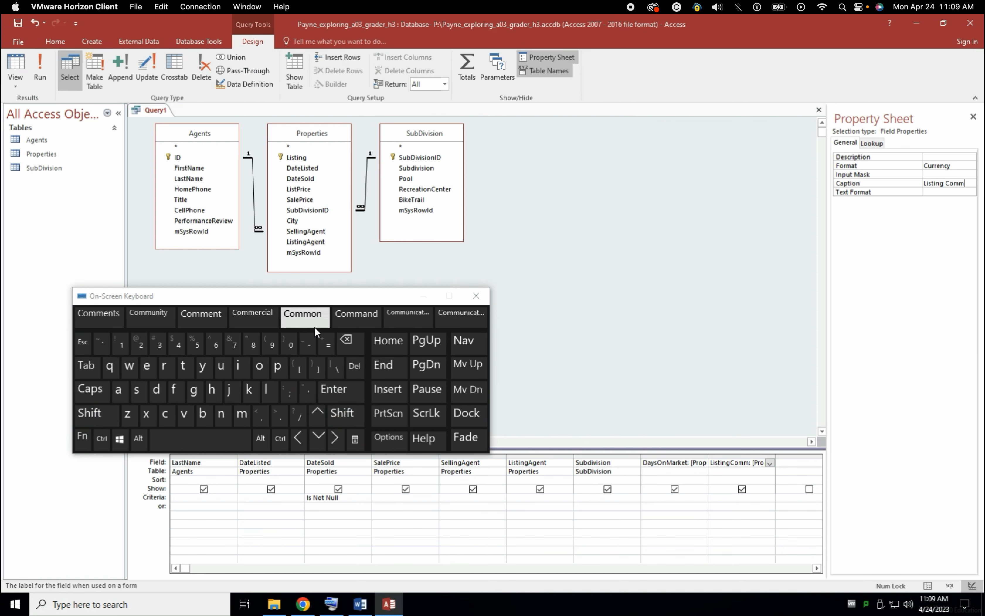
left_click(239, 366)
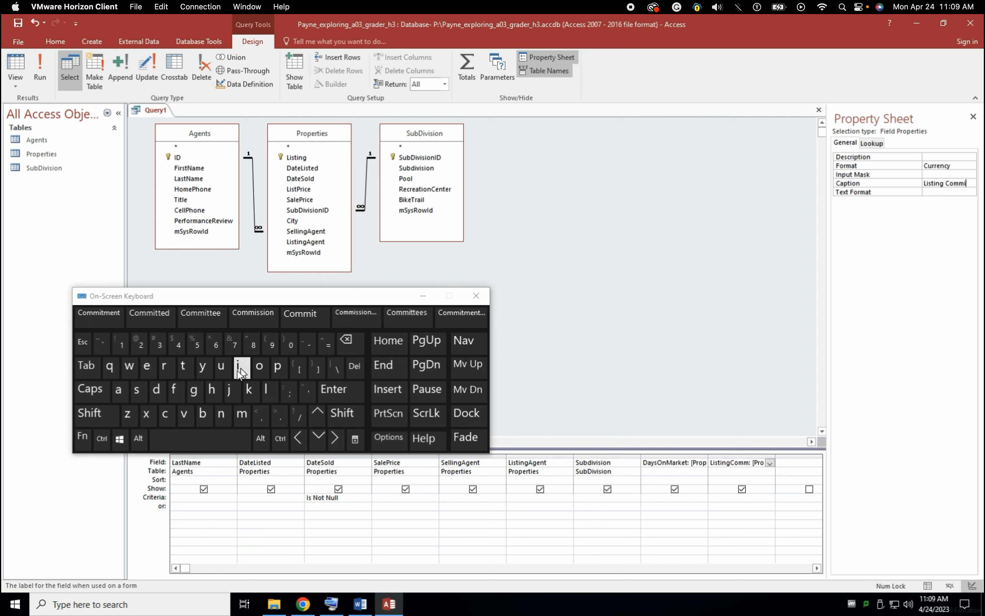
left_click(136, 390)
left_click(137, 390)
left_click(115, 319)
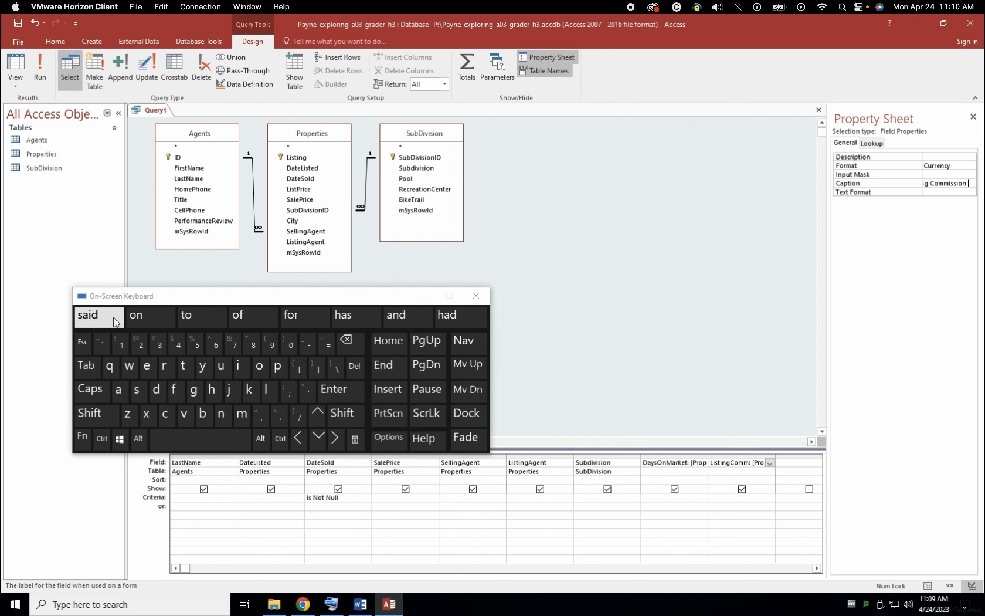
left_click(347, 341)
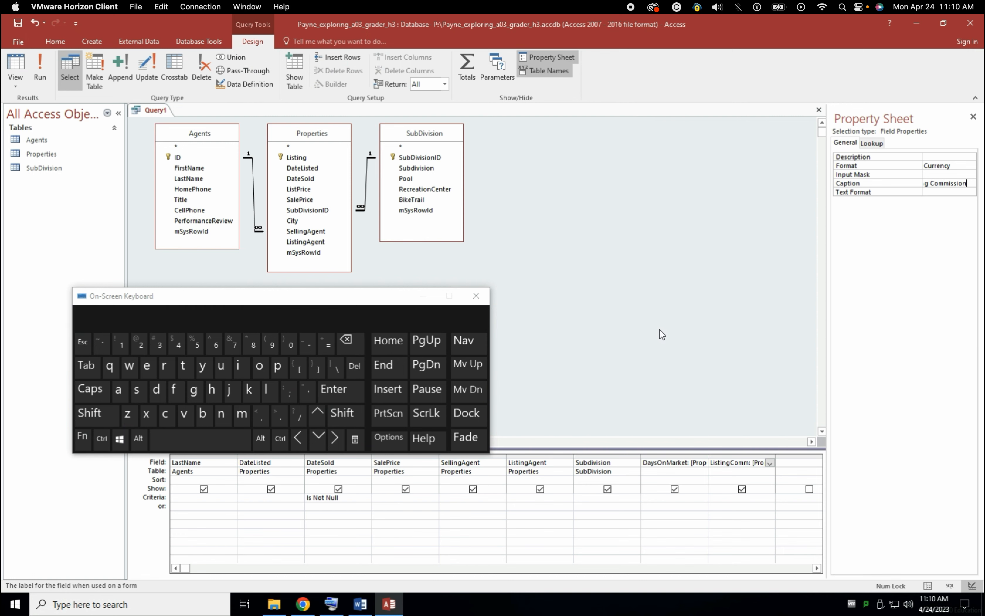
left_click(751, 471)
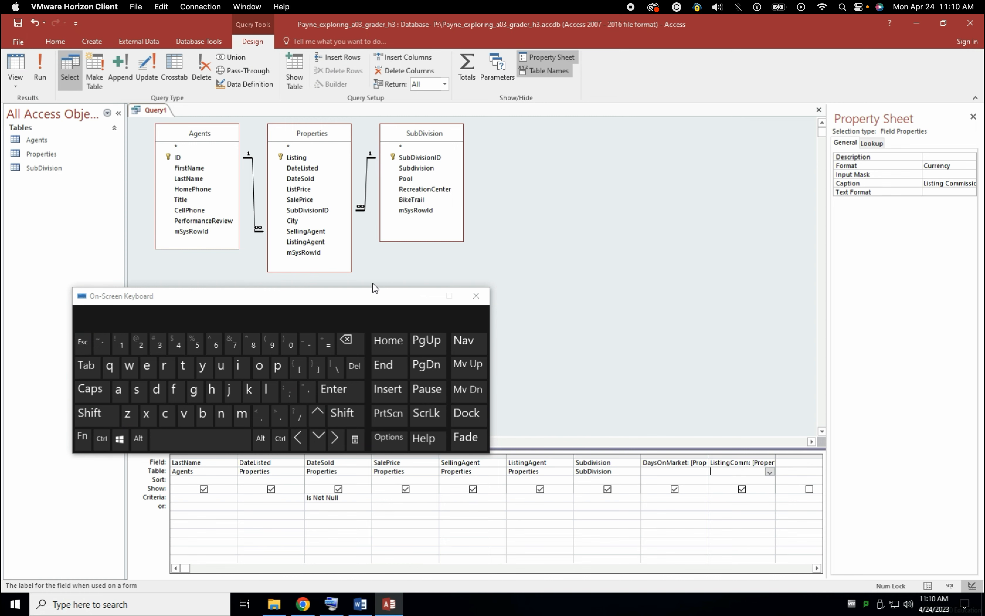
Check step 7 in the Word instructions for the selling commission field's name, rate, caption and format, and return to Access.
left_click_drag(375, 288, 563, 302)
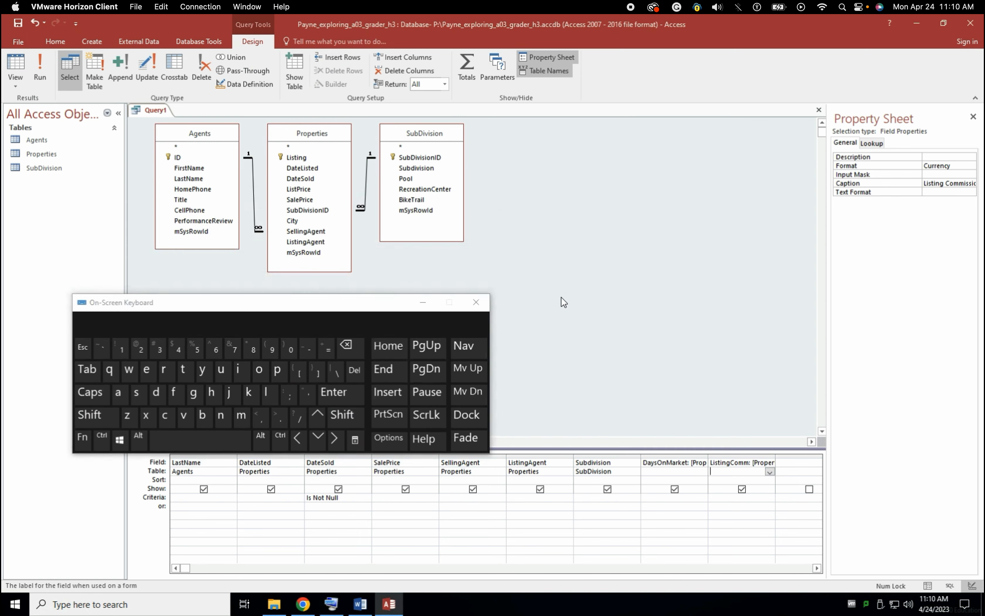
left_click_drag(382, 303, 780, 93)
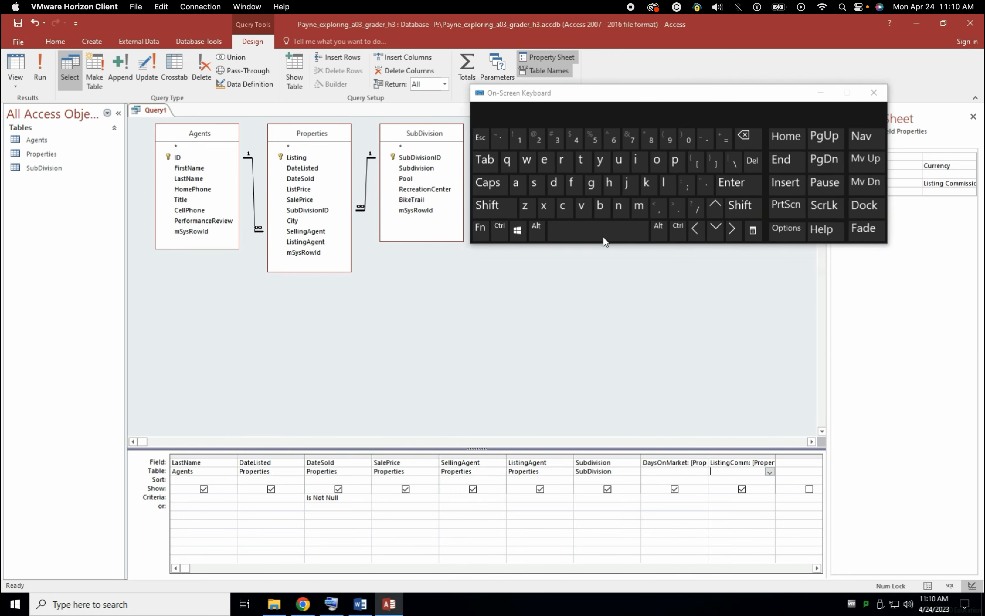
left_click(360, 605)
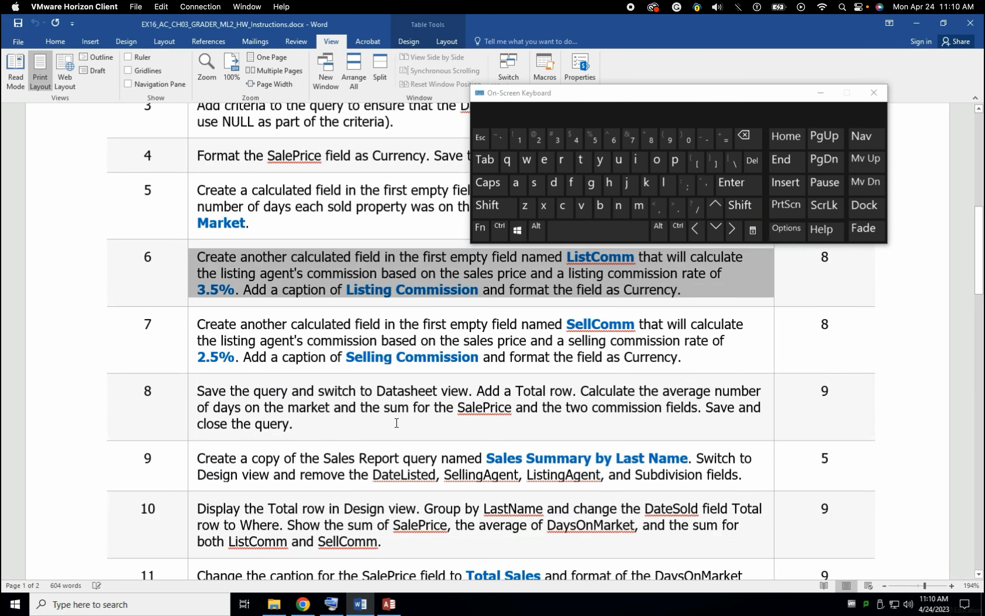
double_click(400, 340)
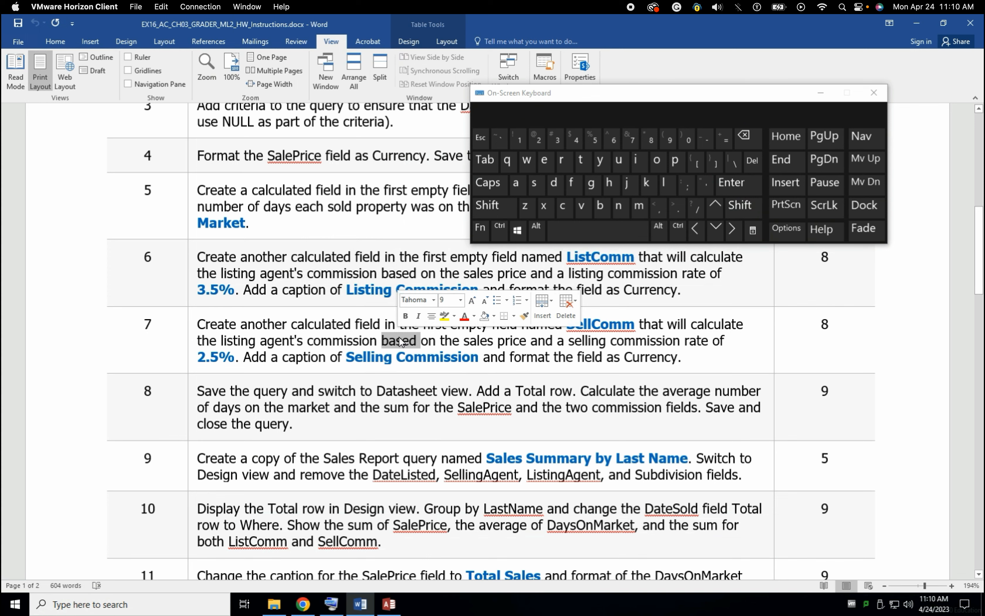
triple_click(399, 341)
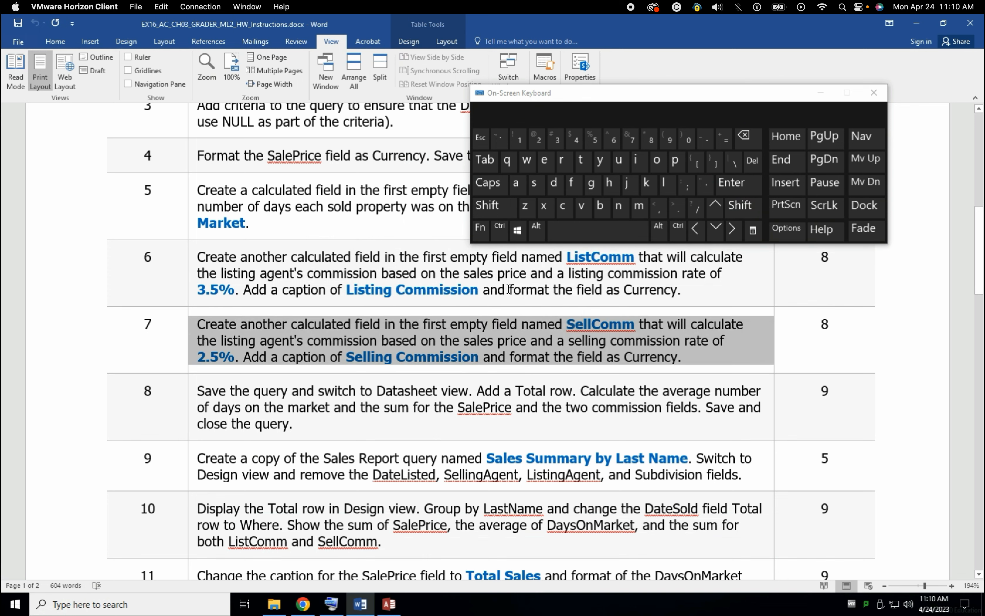
left_click(387, 607)
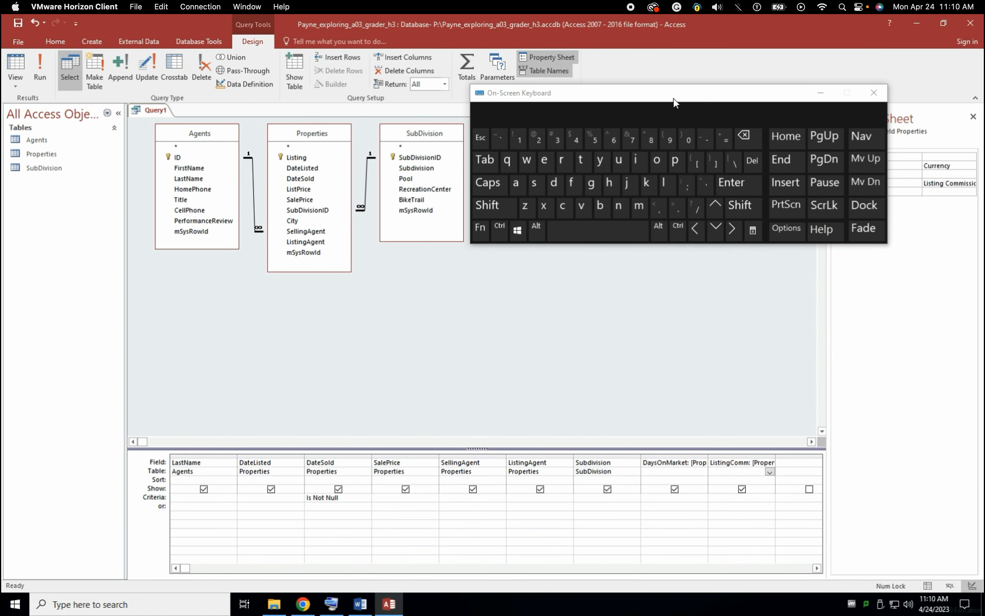
Start a calculated field in the first empty query column with the Expression Builder, naming it SellingComm followed by a colon.
left_click_drag(674, 98, 728, 50)
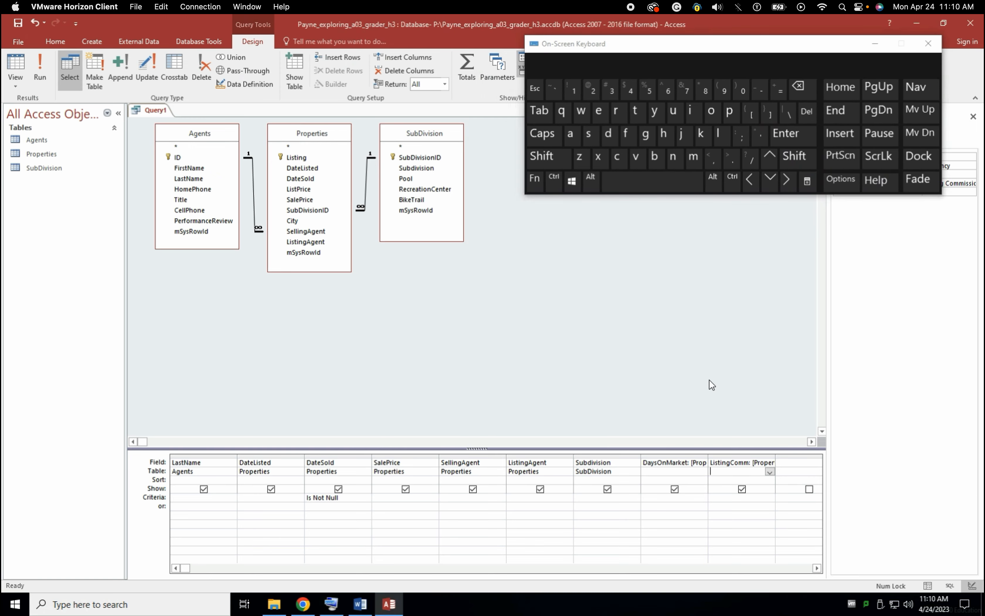
left_click(794, 459)
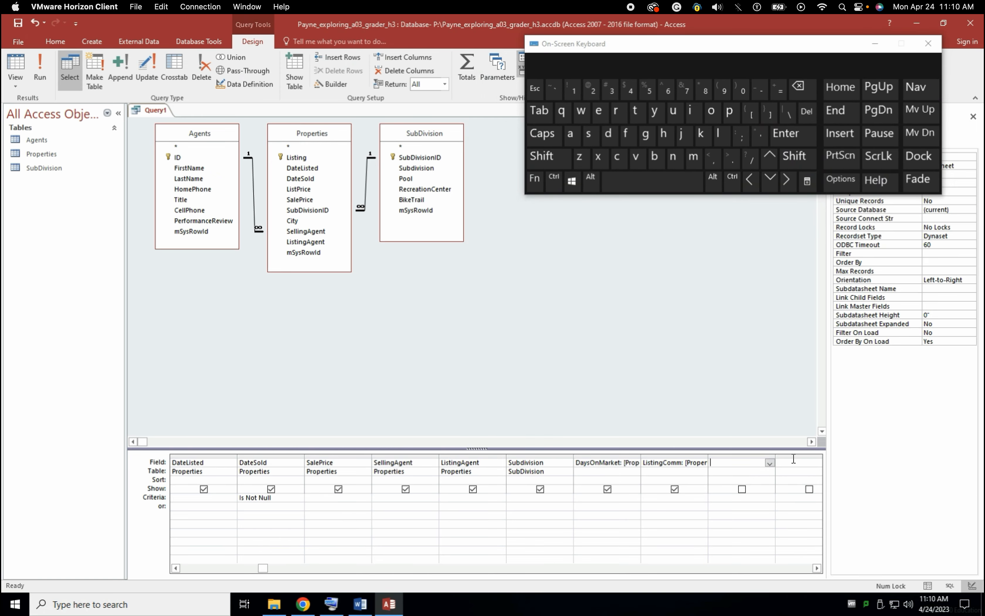
left_click(336, 84)
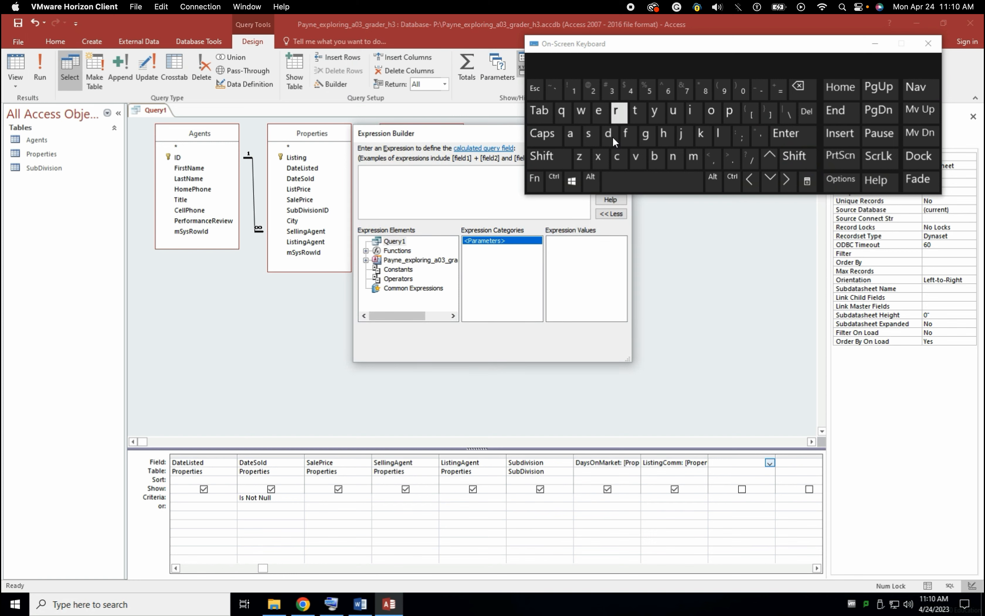
left_click(544, 156)
left_click(590, 134)
left_click(599, 112)
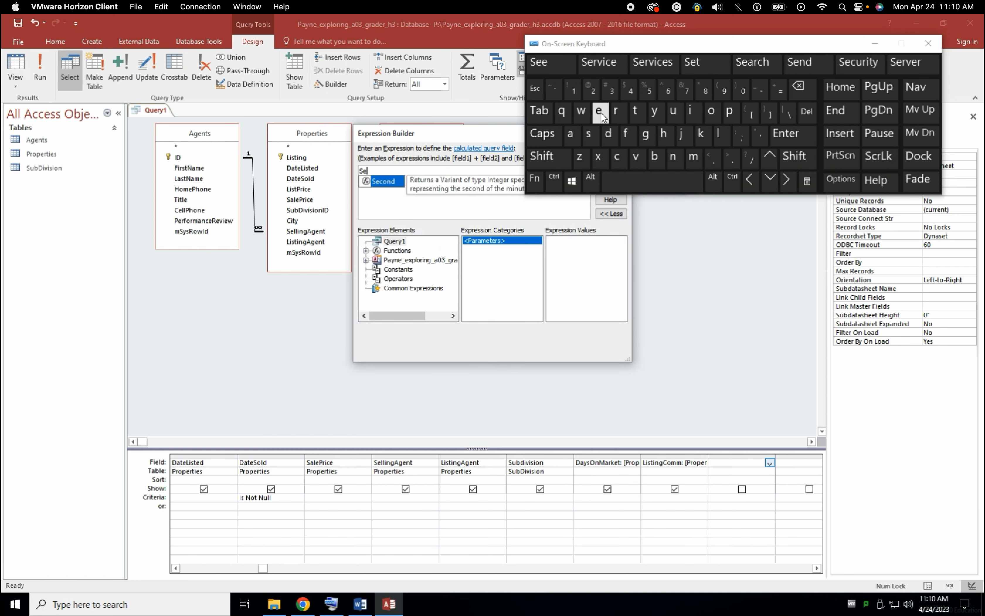
left_click(721, 135)
left_click(721, 135)
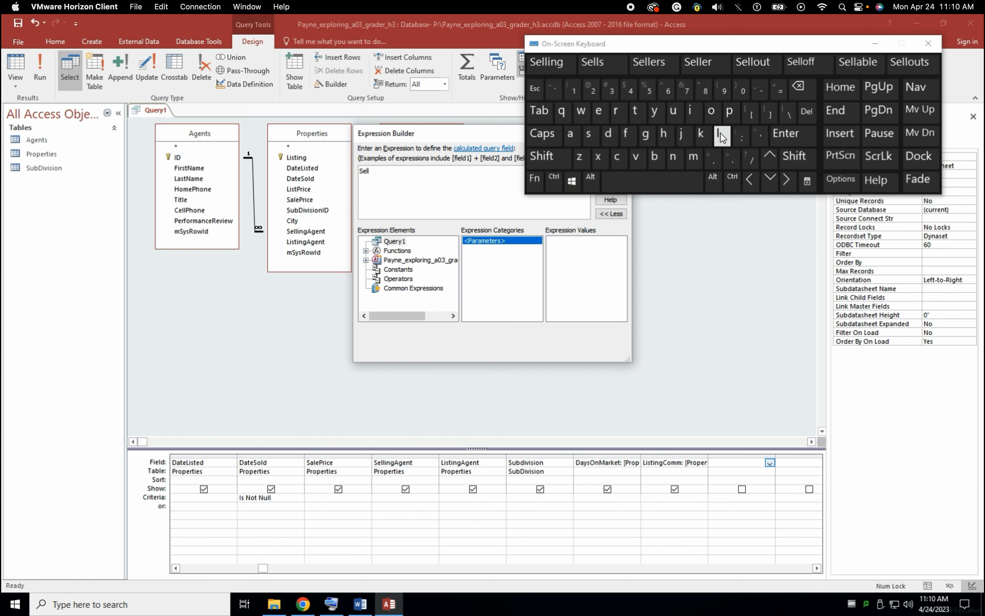
left_click(694, 112)
left_click(673, 156)
left_click(648, 136)
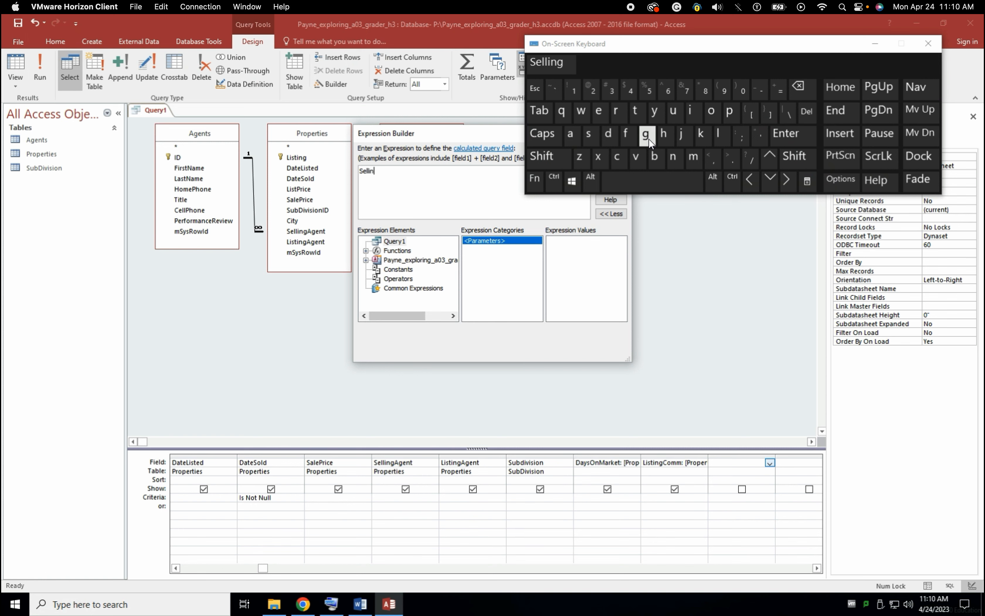
left_click(542, 156)
left_click(618, 157)
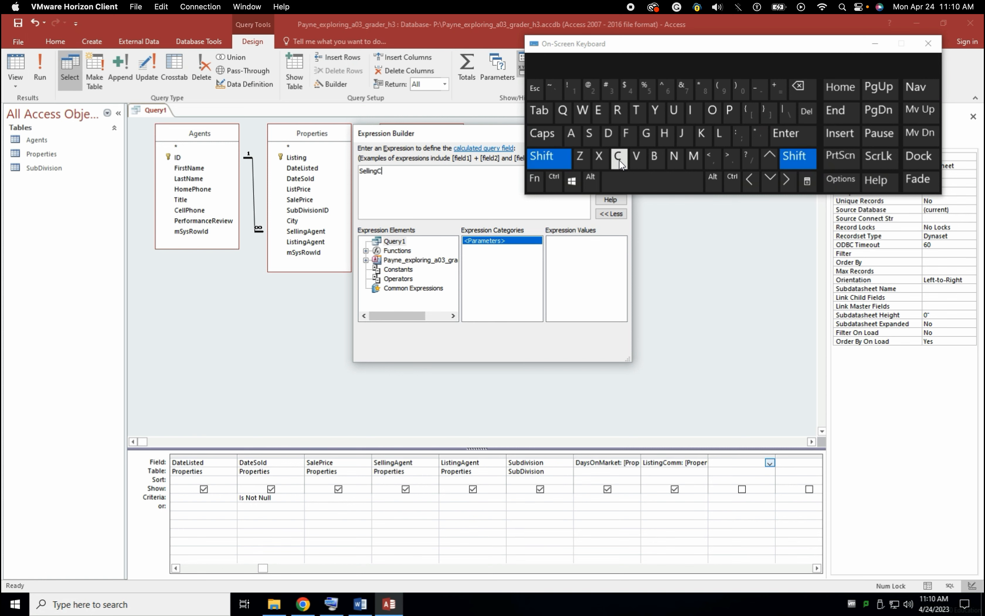
left_click(711, 114)
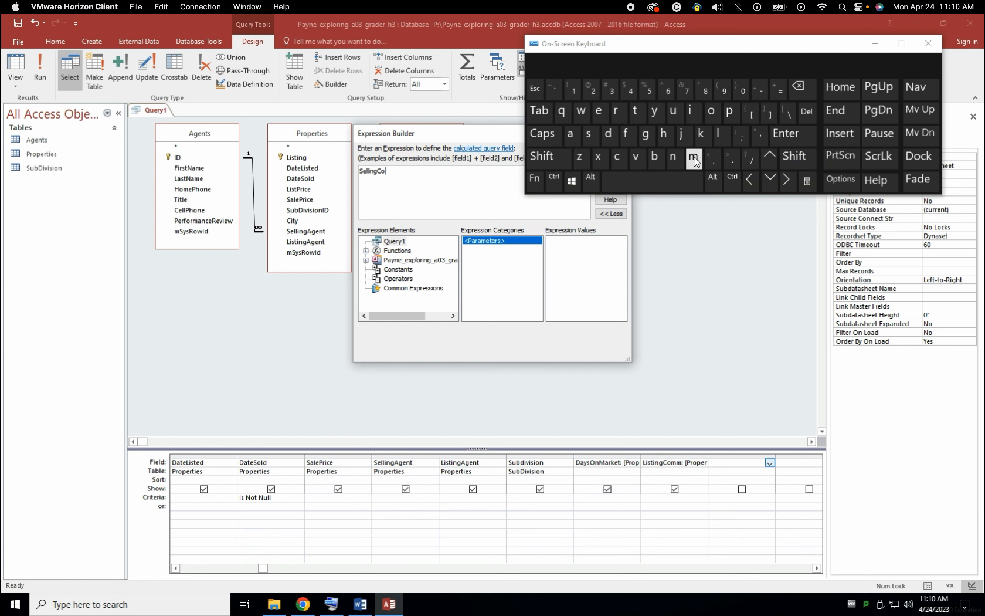
left_click(694, 158)
left_click(794, 156)
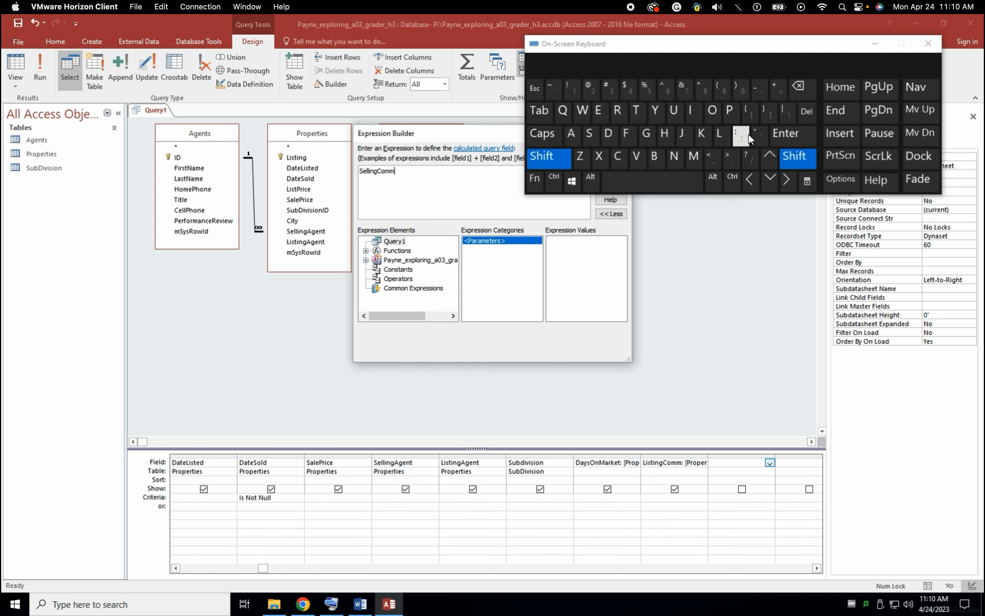
left_click(748, 133)
left_click(663, 174)
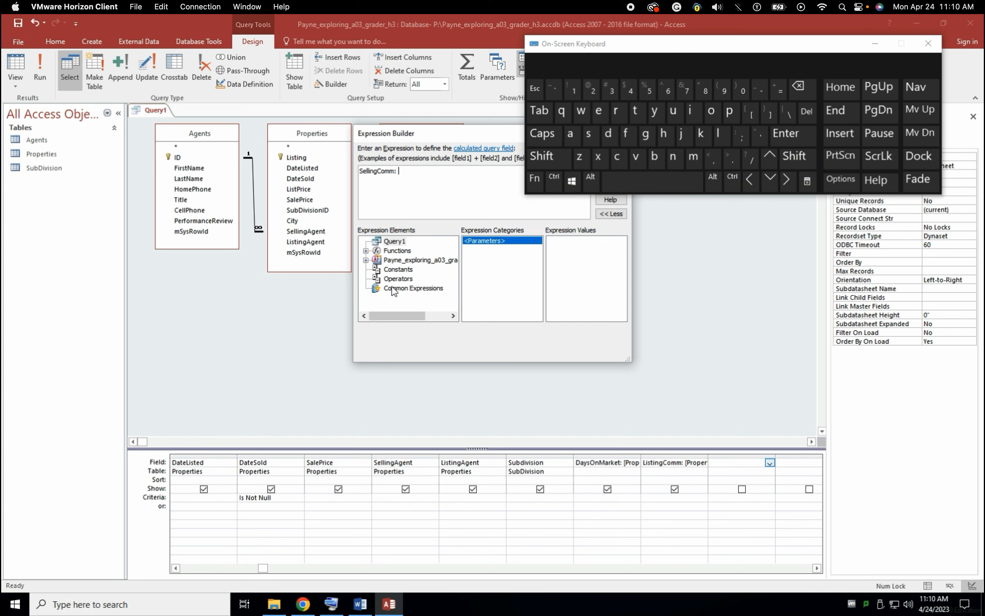
List the Properties table's fields in the Expression Builder for the SellingComm expression.
left_click(366, 261)
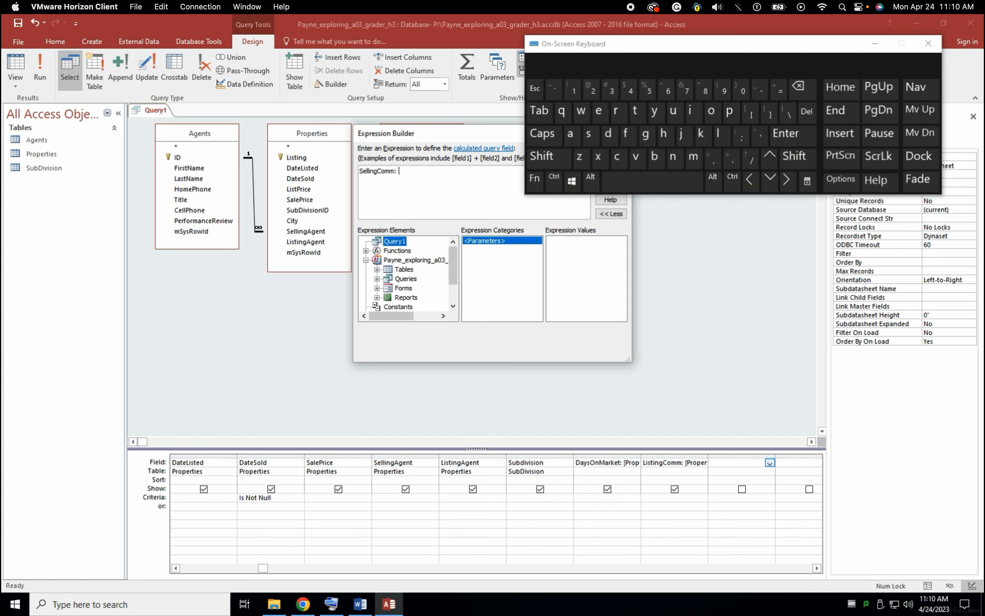
left_click(377, 270)
left_click(430, 290)
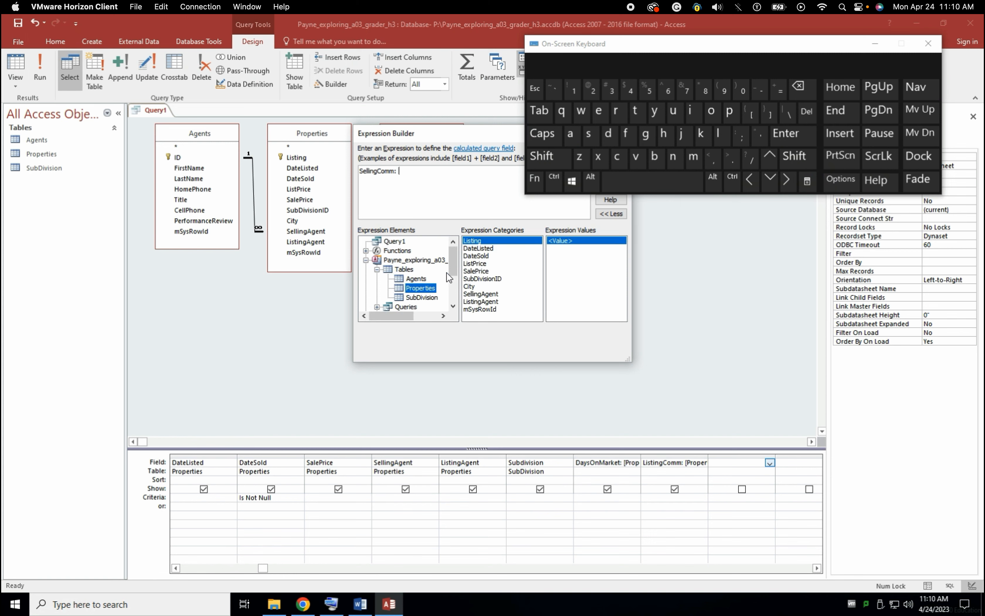
Complete the SellingComm calculated field expression as [Properties]![SalePrice]*0.025, removing the «Expr» placeholder, and accept it.
double_click(485, 271)
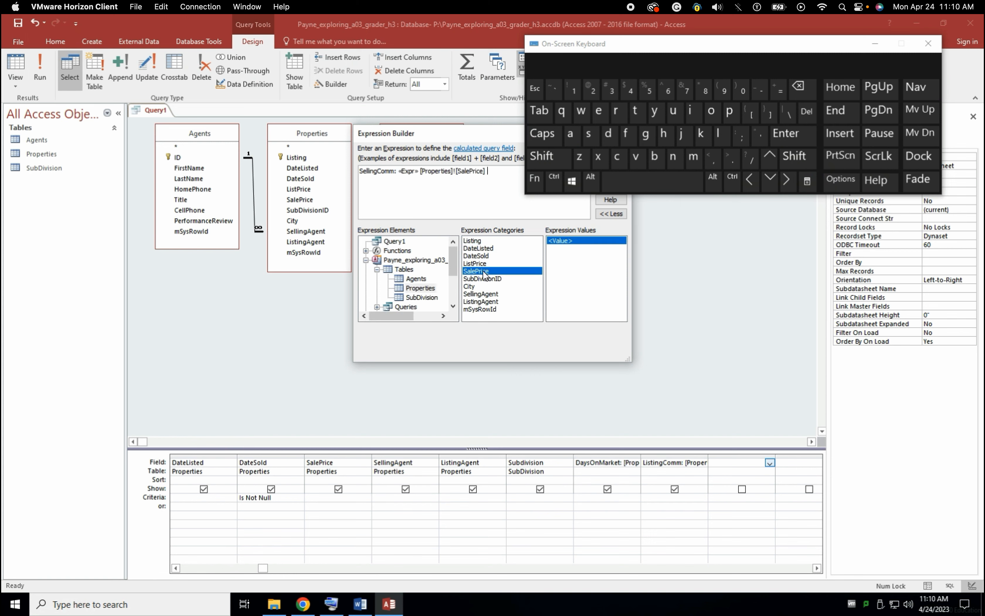
mouse_move(727, 28)
key("shift")
type("*")
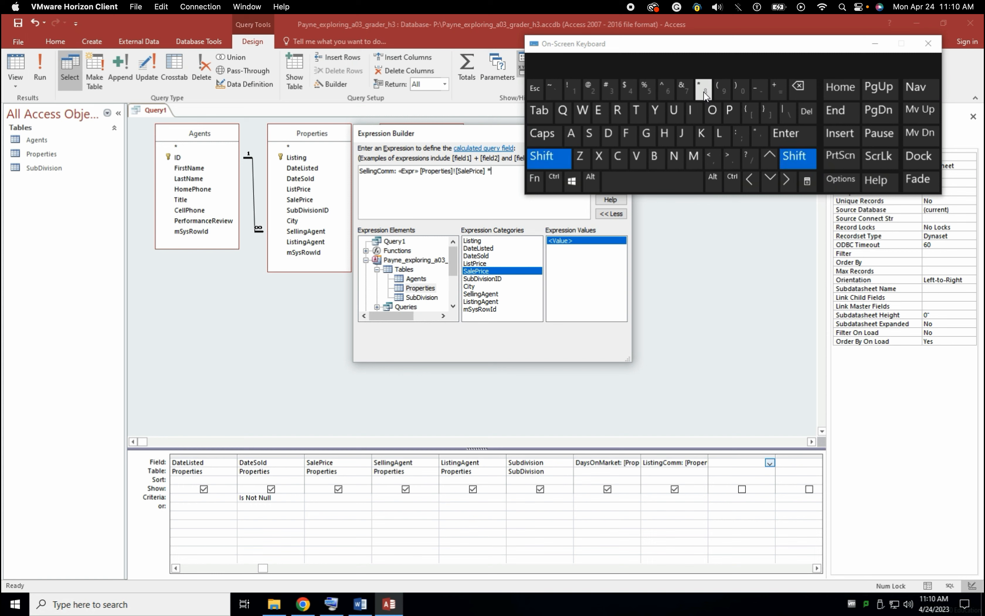
type("0")
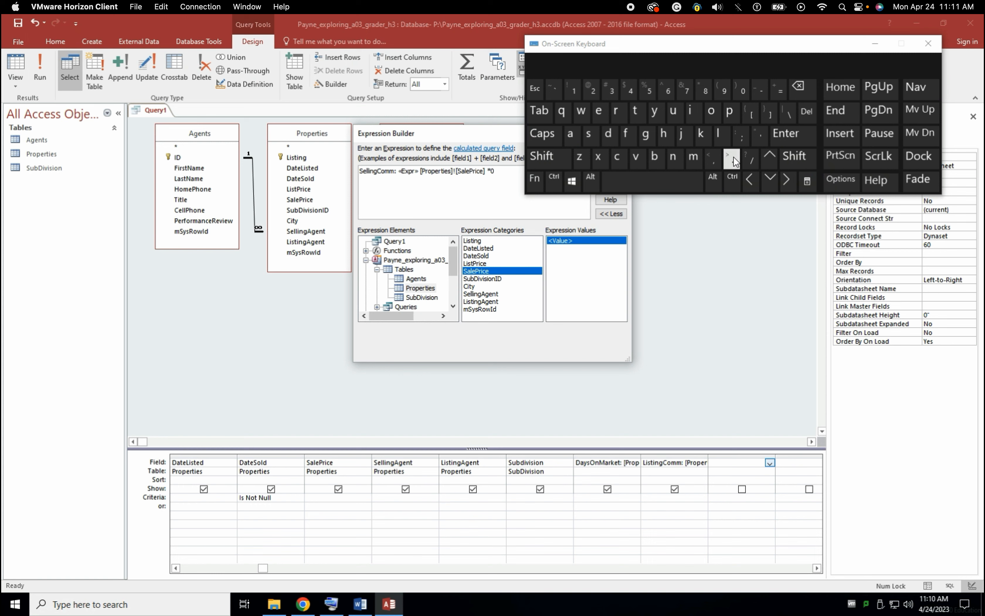
type(".")
left_click(743, 91)
left_click(802, 94)
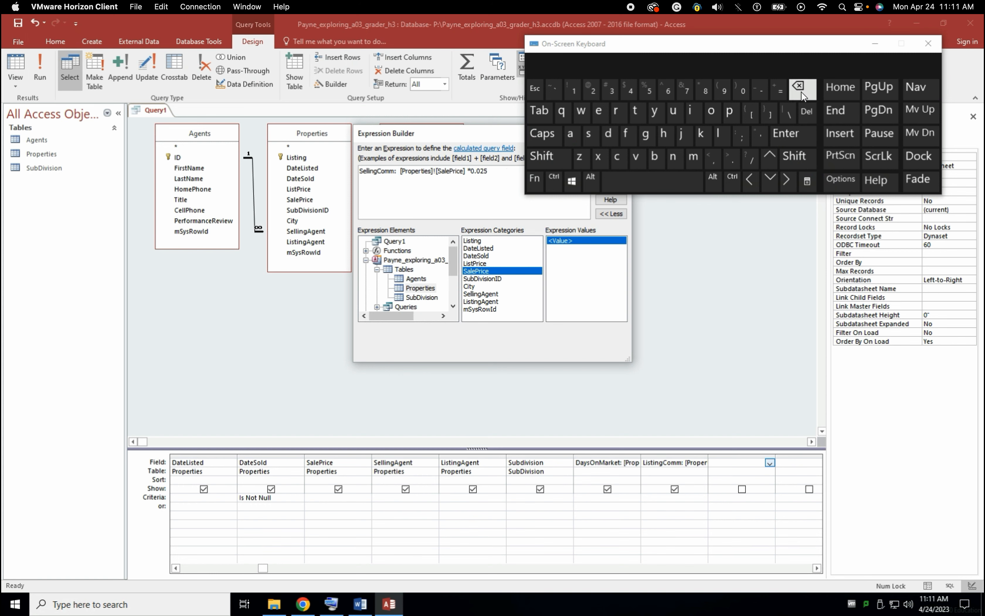
left_click(802, 94)
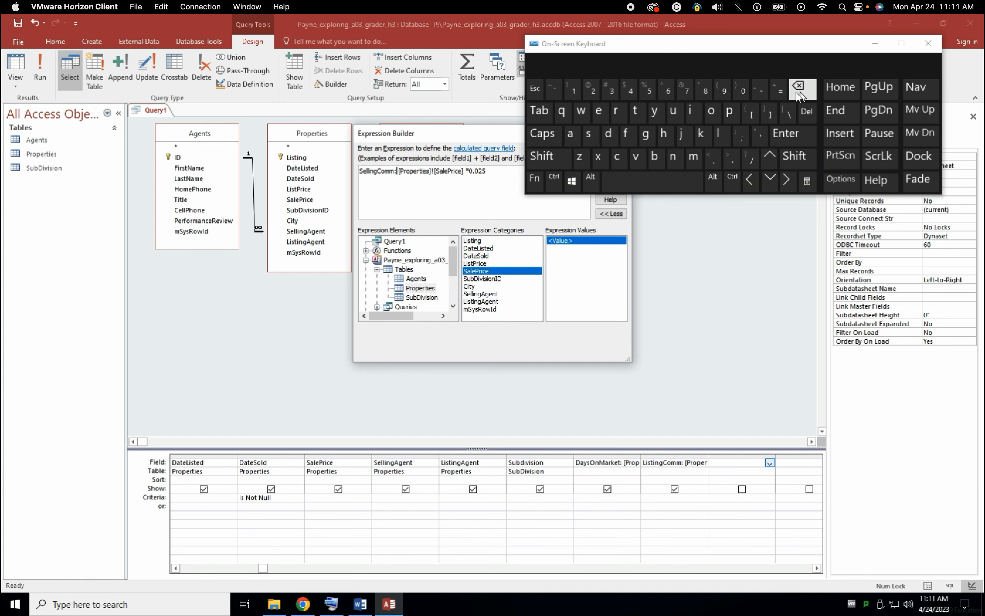
left_click(873, 45)
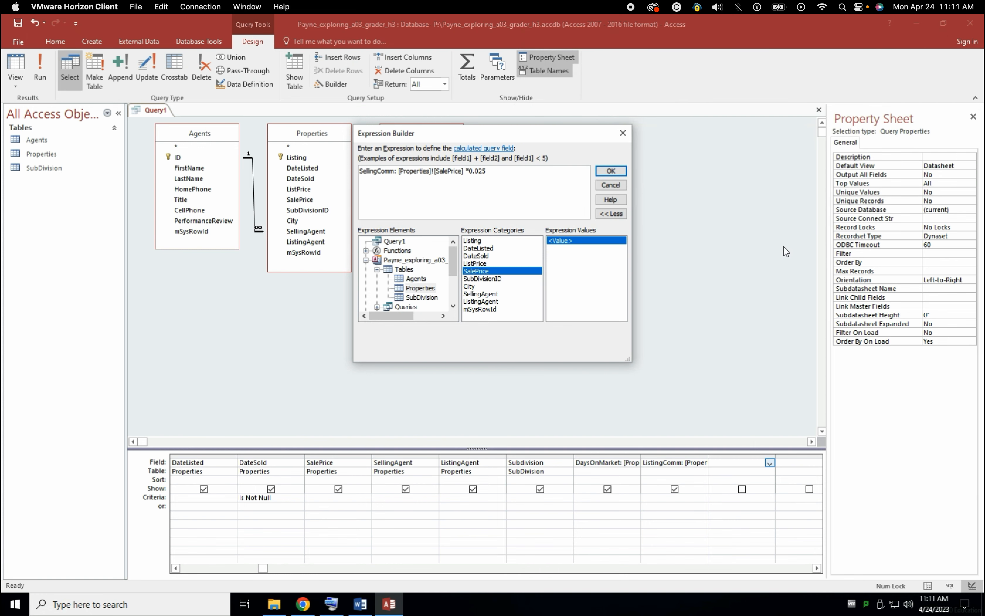
left_click(609, 171)
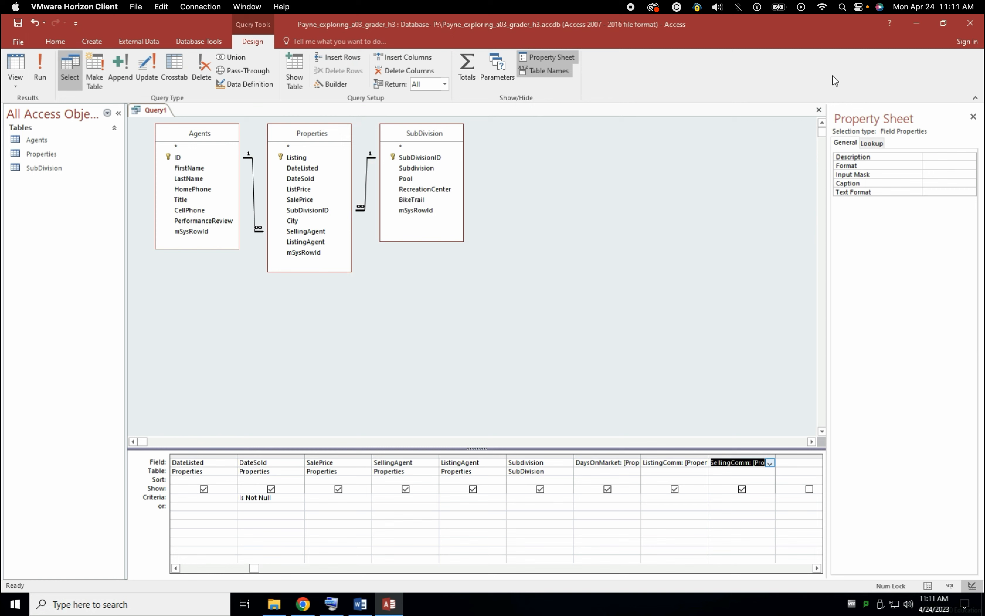
Set the SellingComm field's format to Currency.
left_click(935, 165)
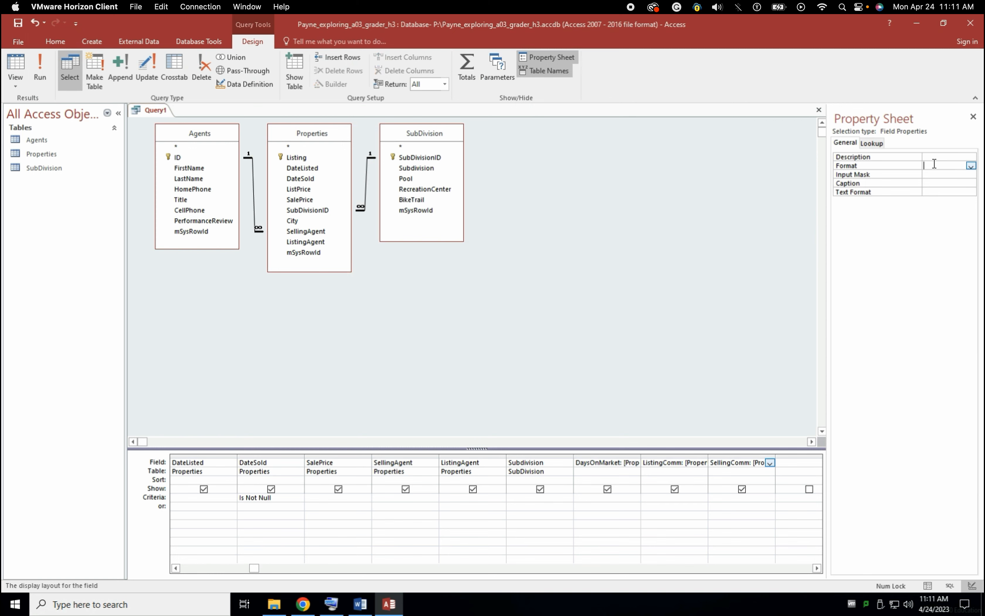
left_click(971, 166)
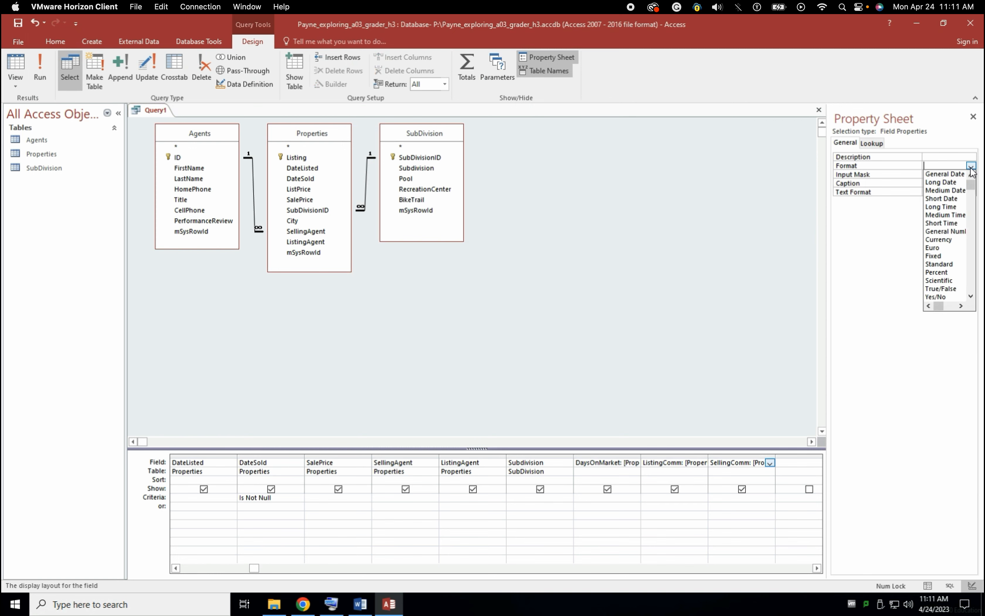
left_click(941, 240)
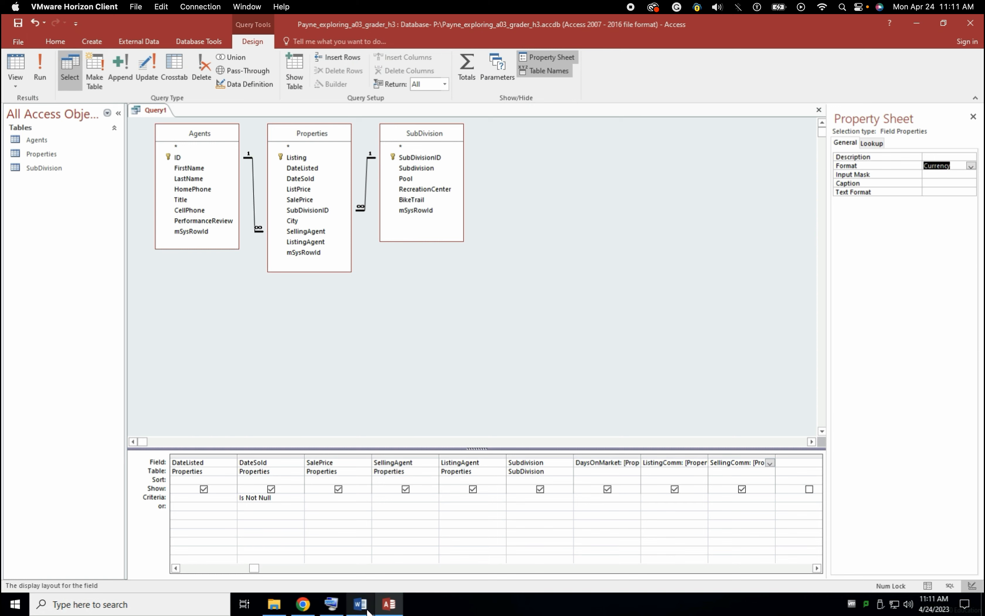
Give the SellingComm field the caption "Selling Commission" using the on-screen keyboard, and dismiss the resulting message.
left_click(331, 604)
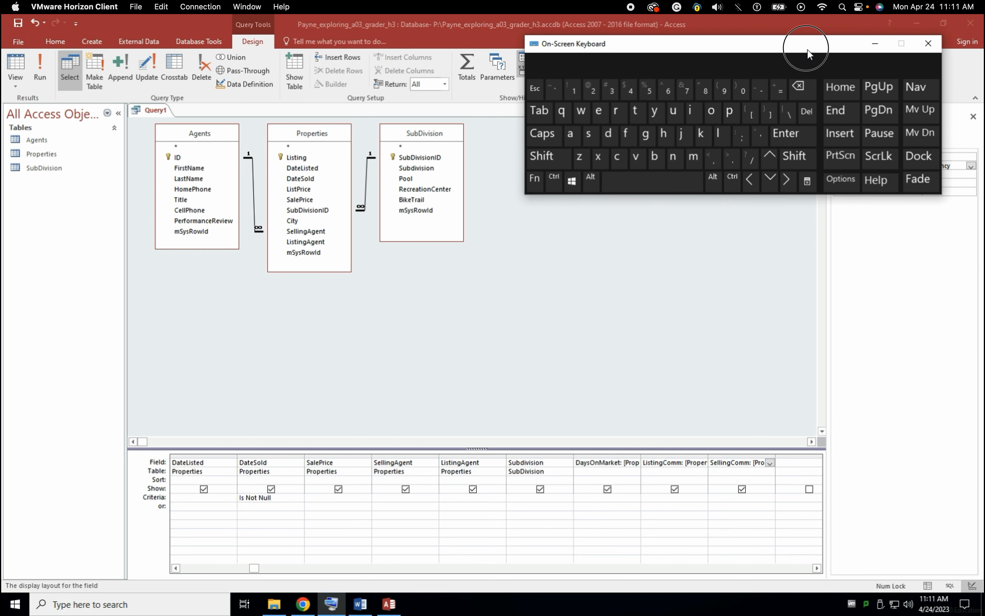
left_click_drag(815, 54, 704, 49)
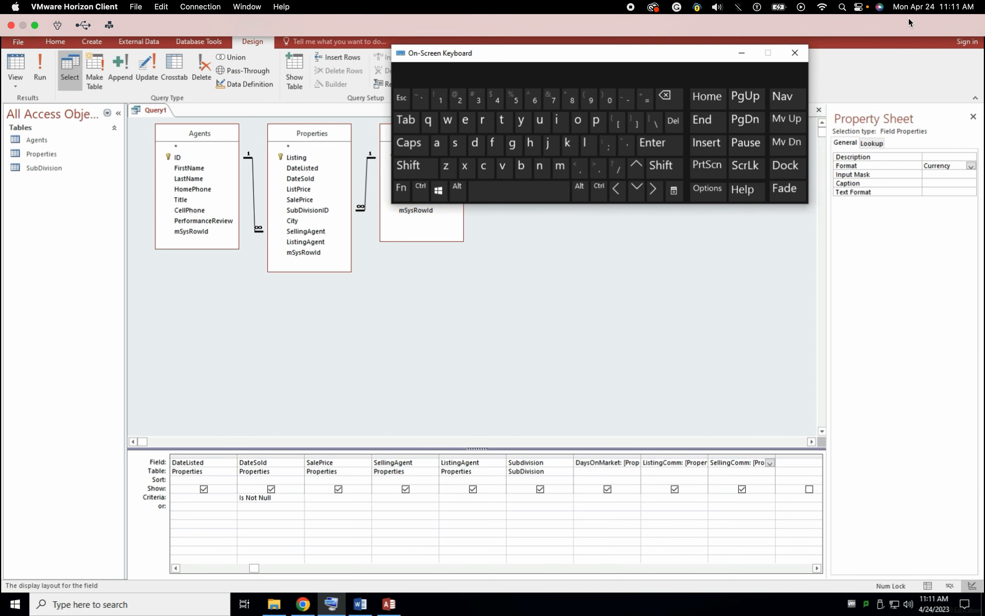
left_click(936, 184)
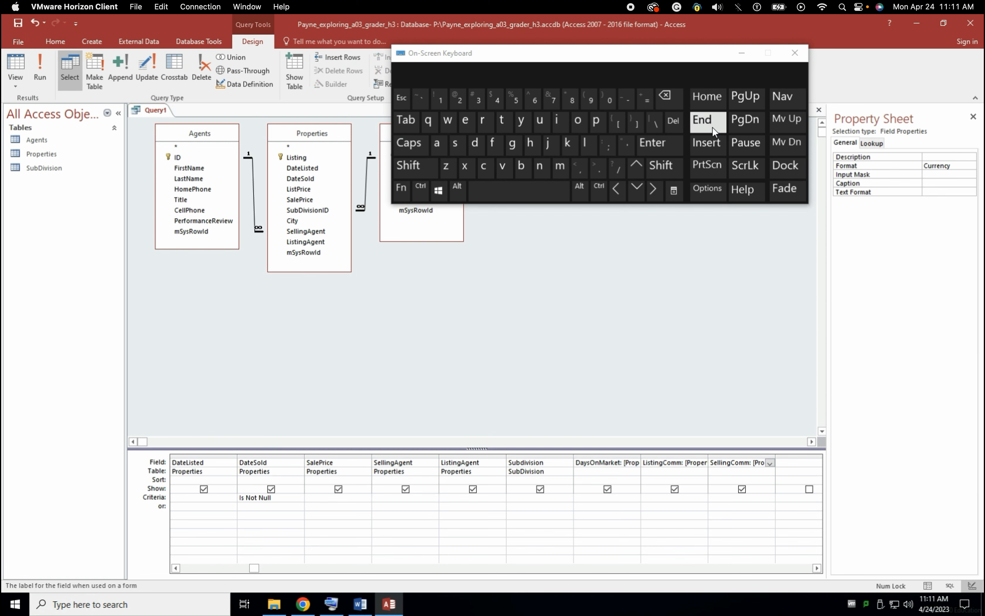
left_click(408, 165)
left_click(457, 143)
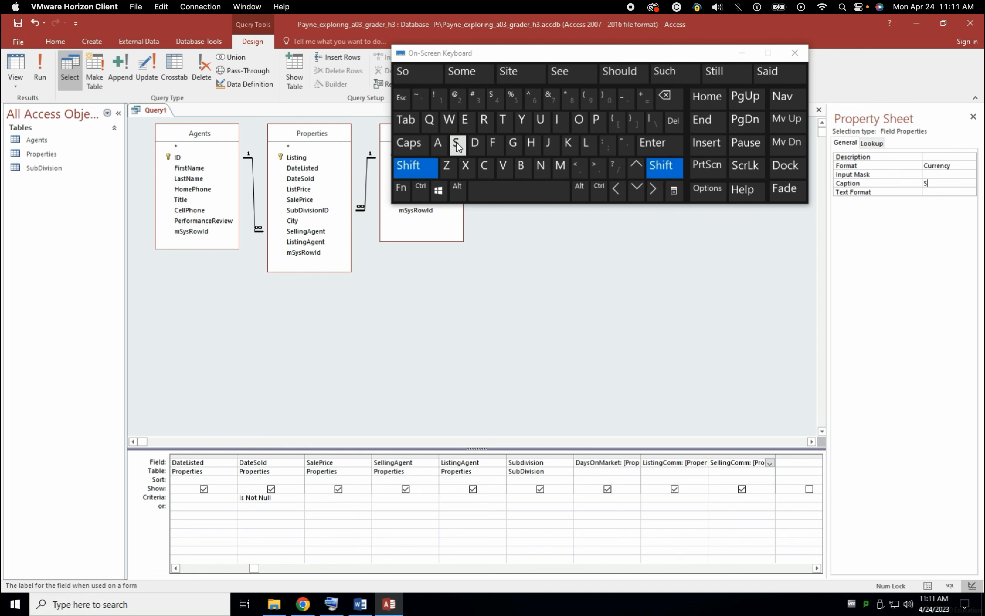
left_click(467, 120)
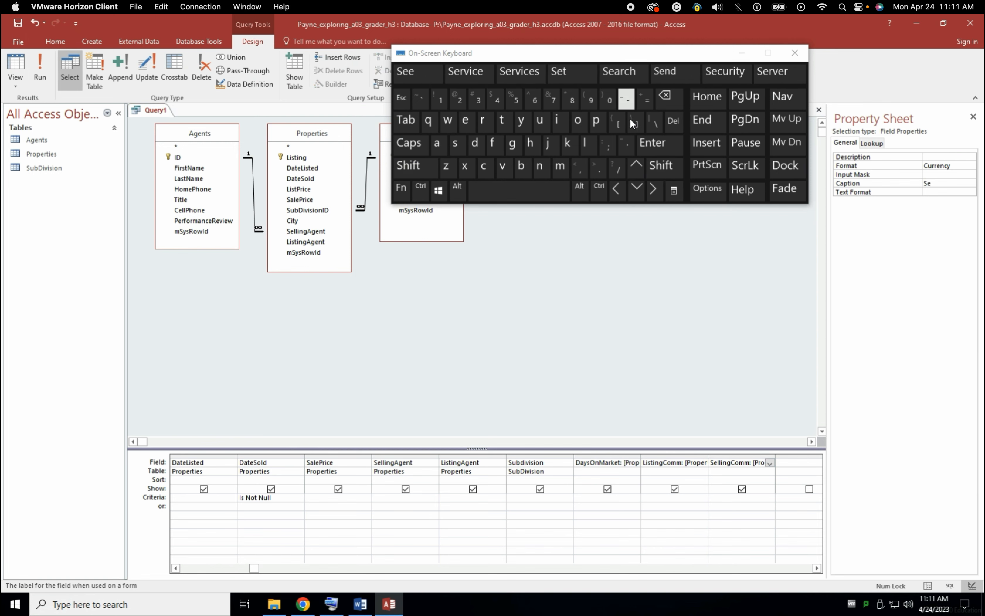
left_click(587, 142)
left_click(586, 145)
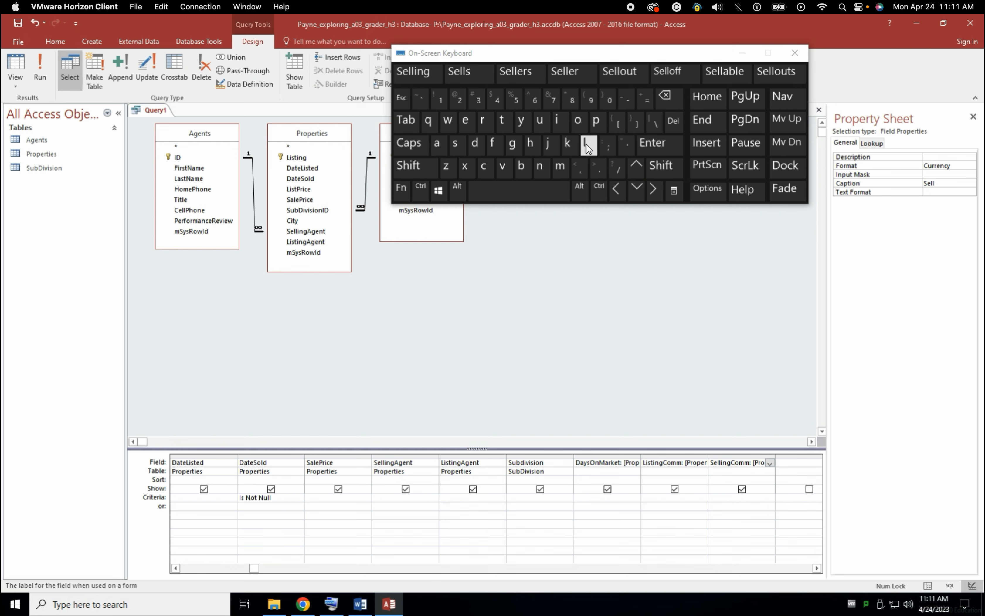
left_click(422, 71)
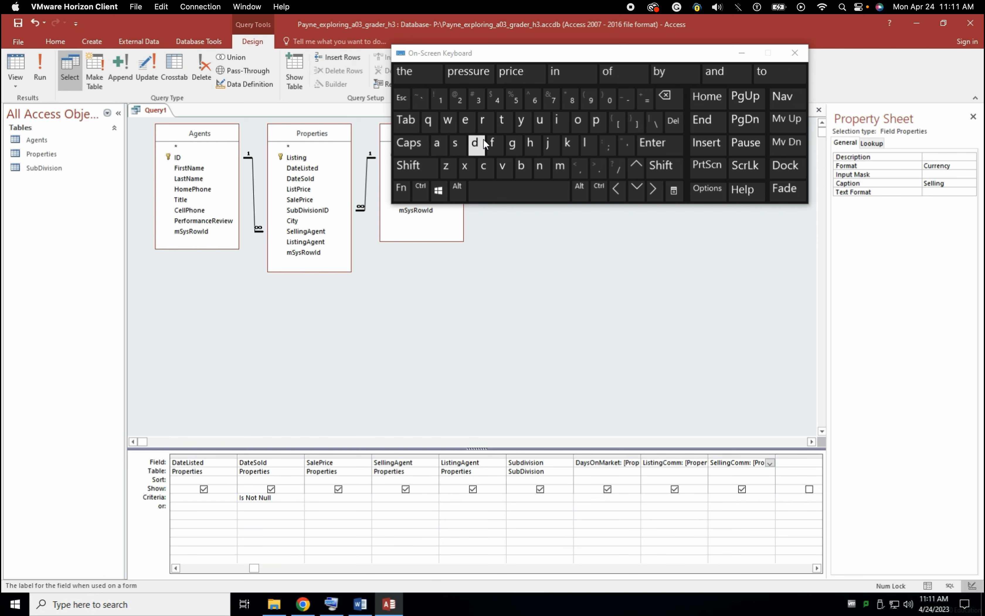
left_click(485, 166, "shift")
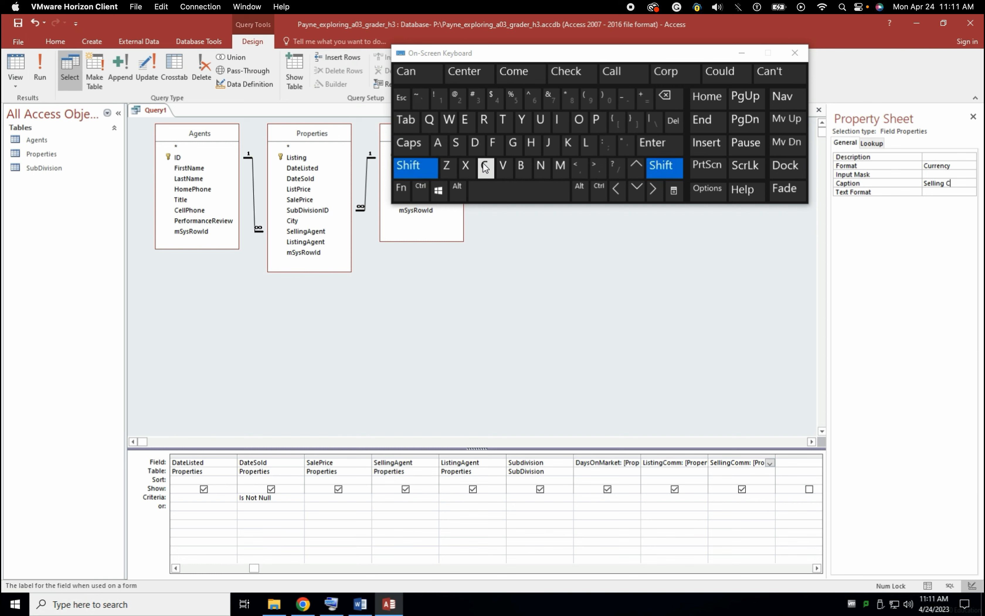
left_click(580, 121)
left_click(562, 167)
left_click(562, 166)
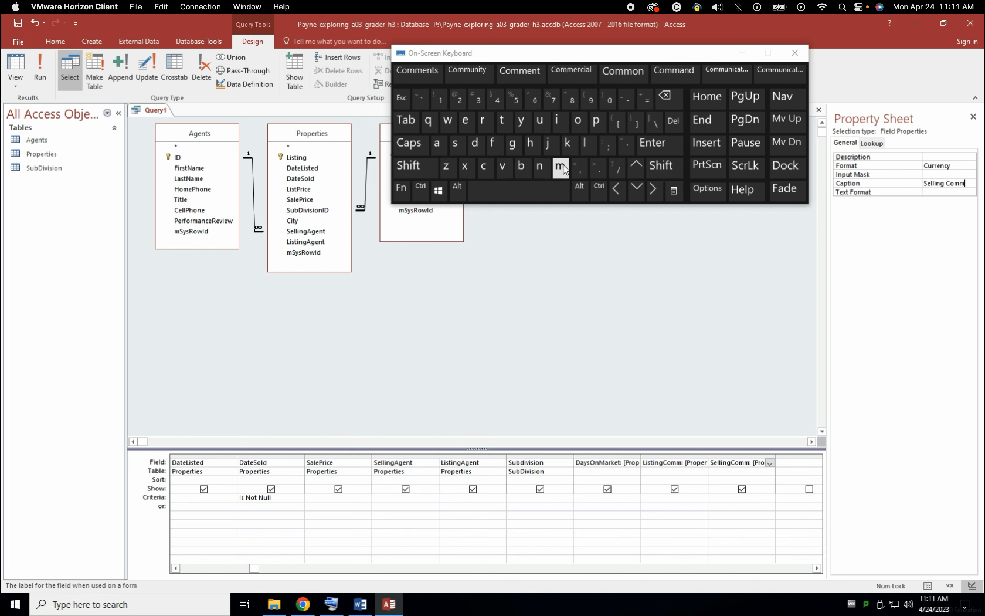
left_click(560, 123)
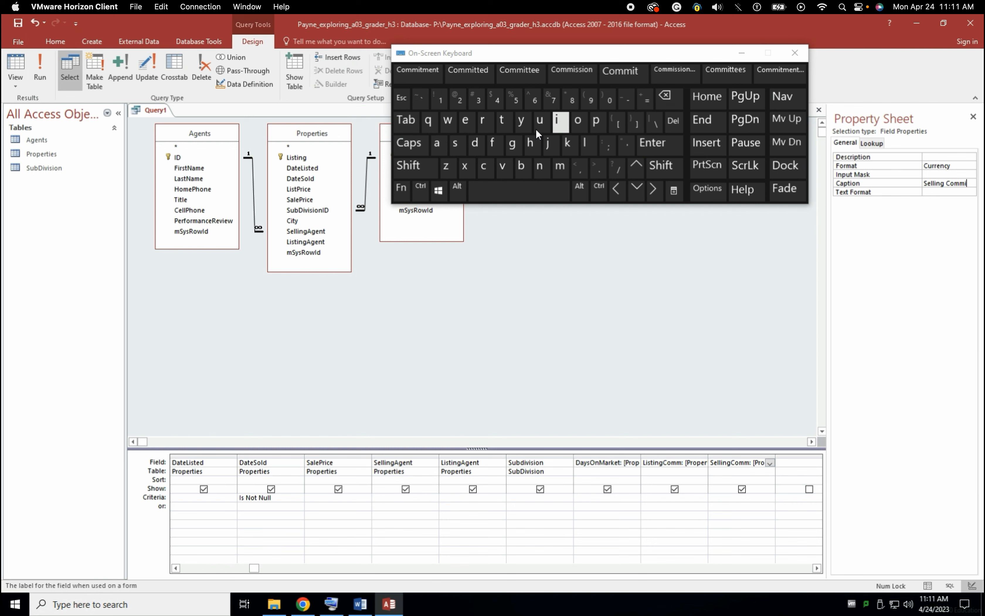
left_click(457, 144)
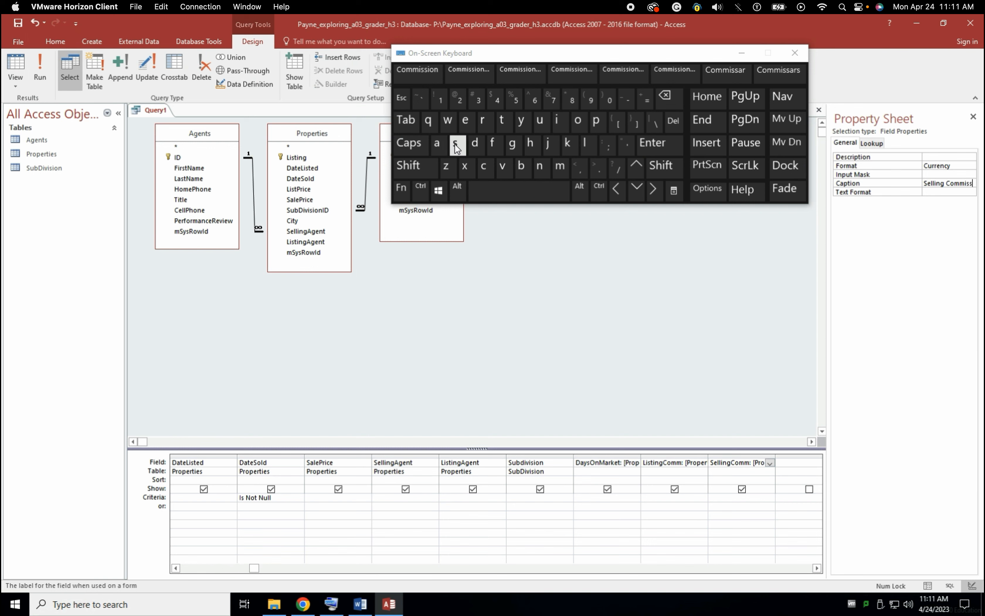
left_click(417, 70)
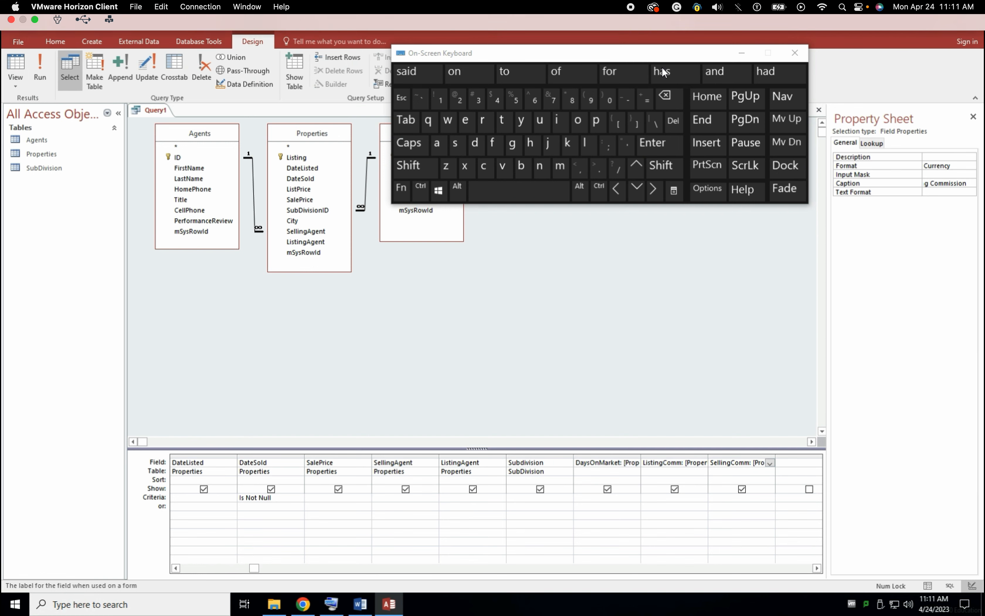
left_click(665, 102)
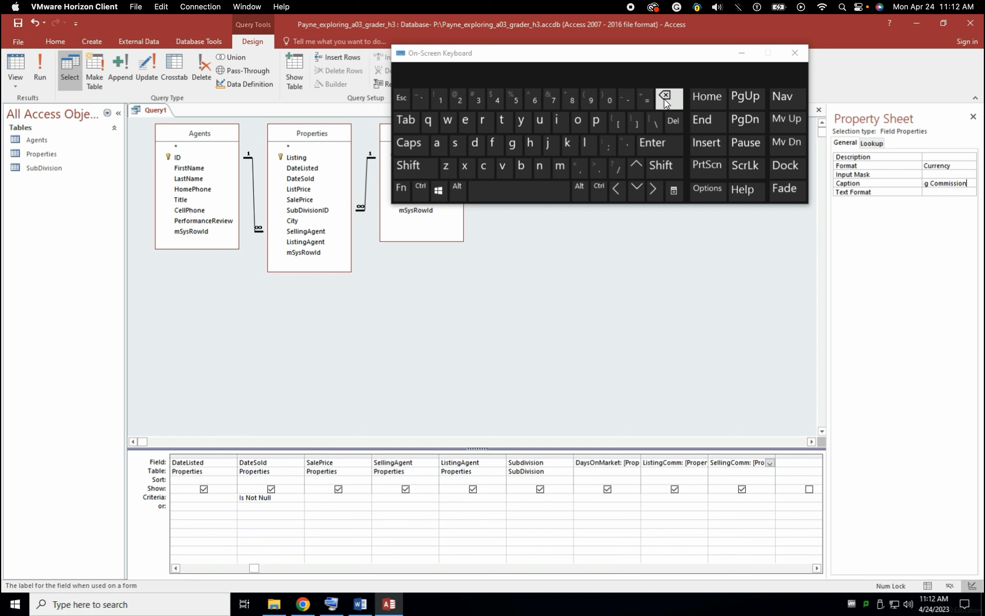
left_click(559, 390)
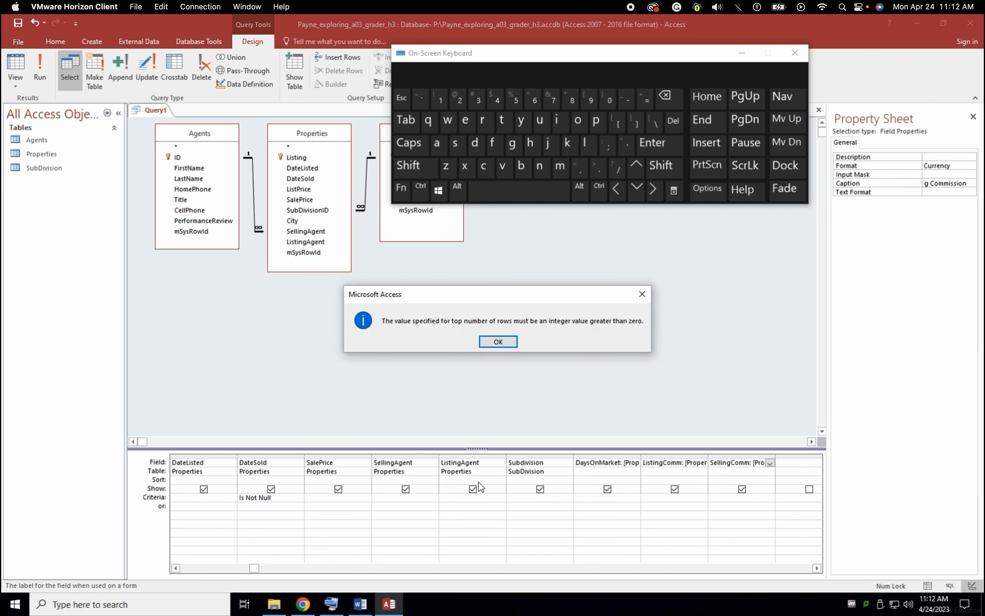
left_click(505, 346)
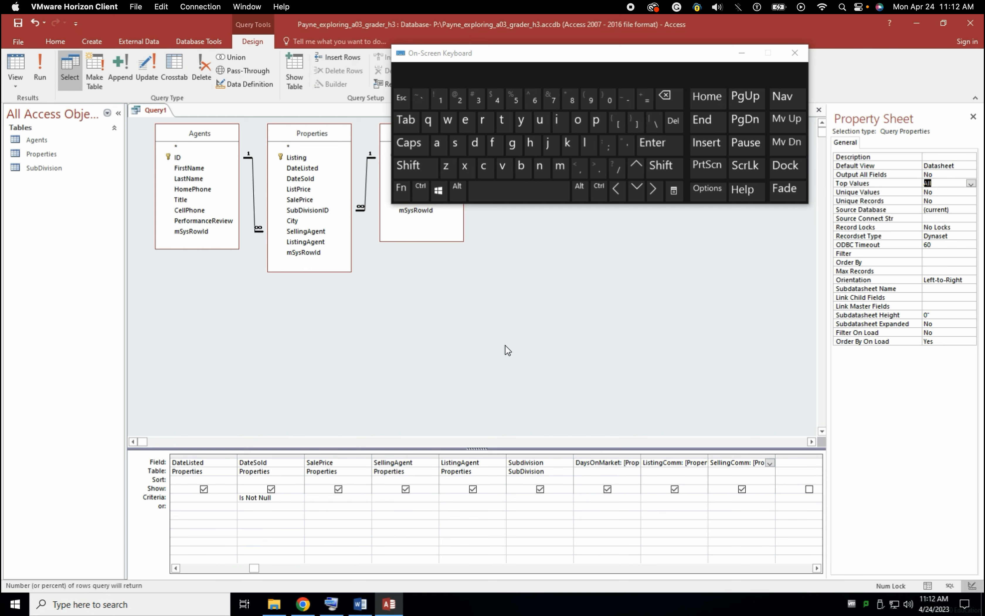
Read instruction 8 in the Word document, and start saving the query in Access.
left_click(351, 613)
double_click(392, 394)
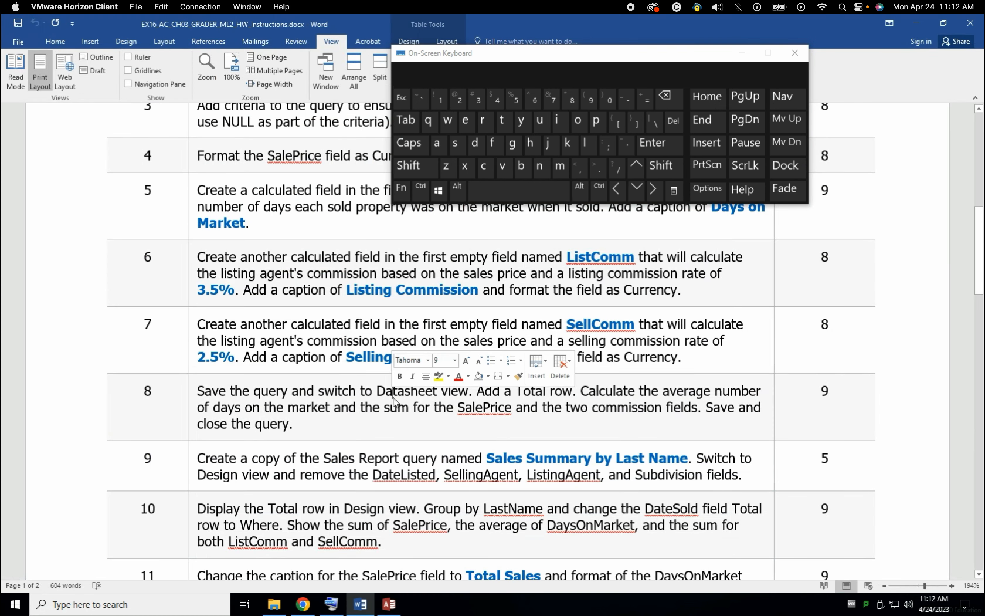
triple_click(354, 405)
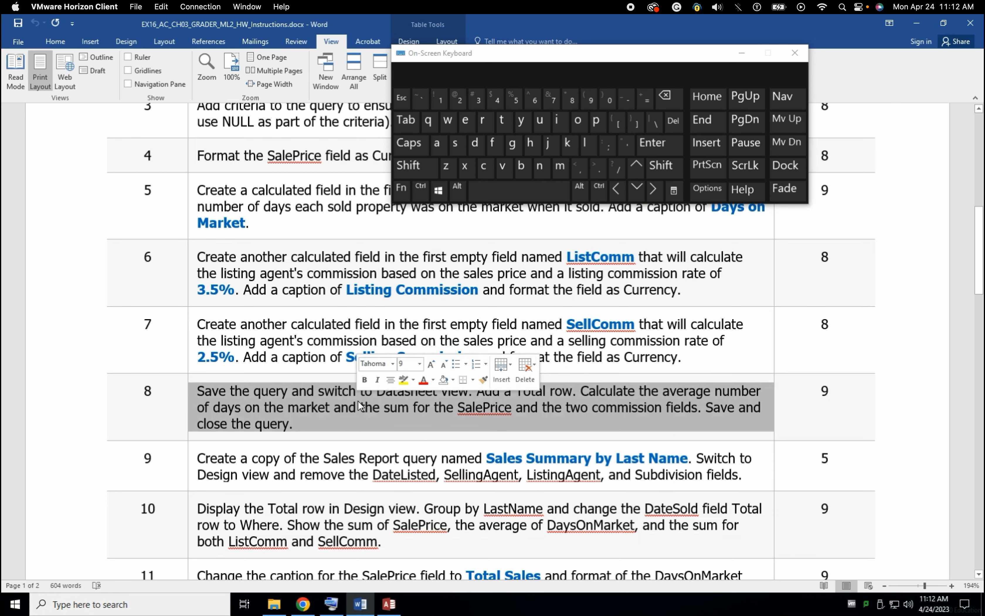
left_click(389, 604)
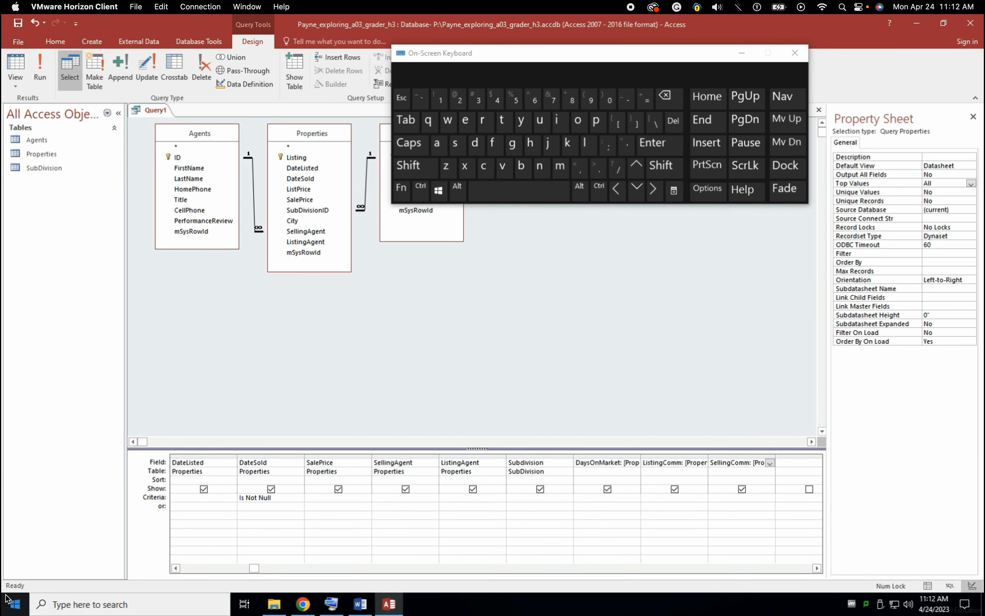
left_click(18, 24)
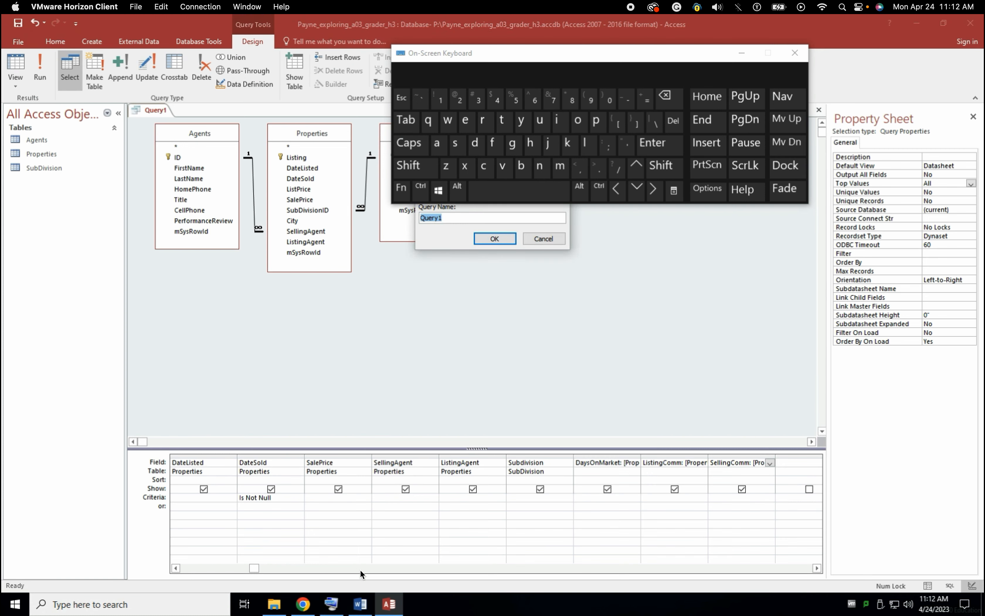
Look through the Word instructions for the name required for the query, then return to the Save As dialog in Access.
left_click(360, 604)
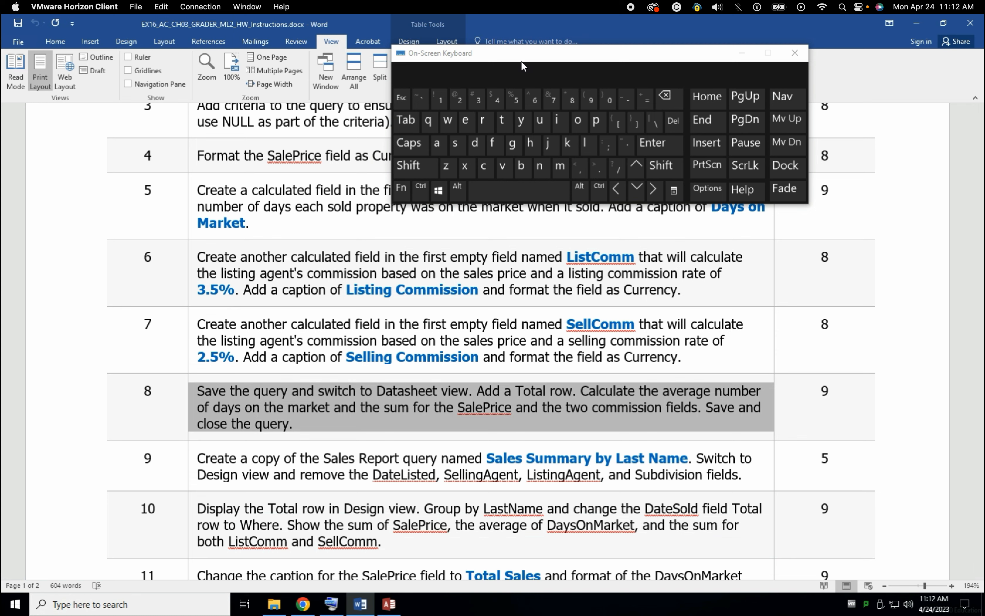
mouse_move(522, 61)
left_mouse_down()
mouse_move(668, 24)
mouse_move(681, 31)
left_mouse_up()
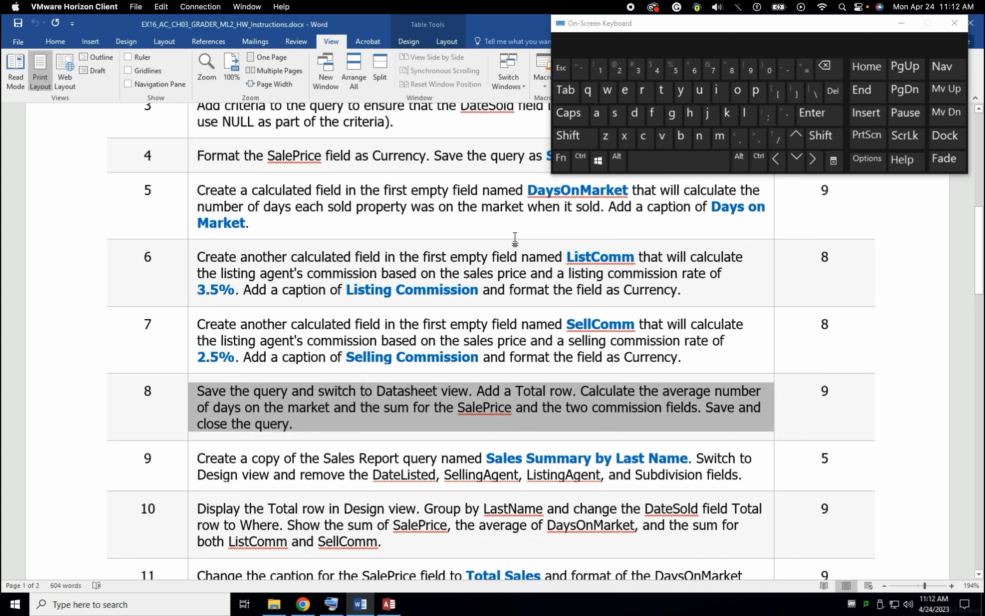
scroll(514, 245, "up", 10)
scroll(517, 237, "down", 5)
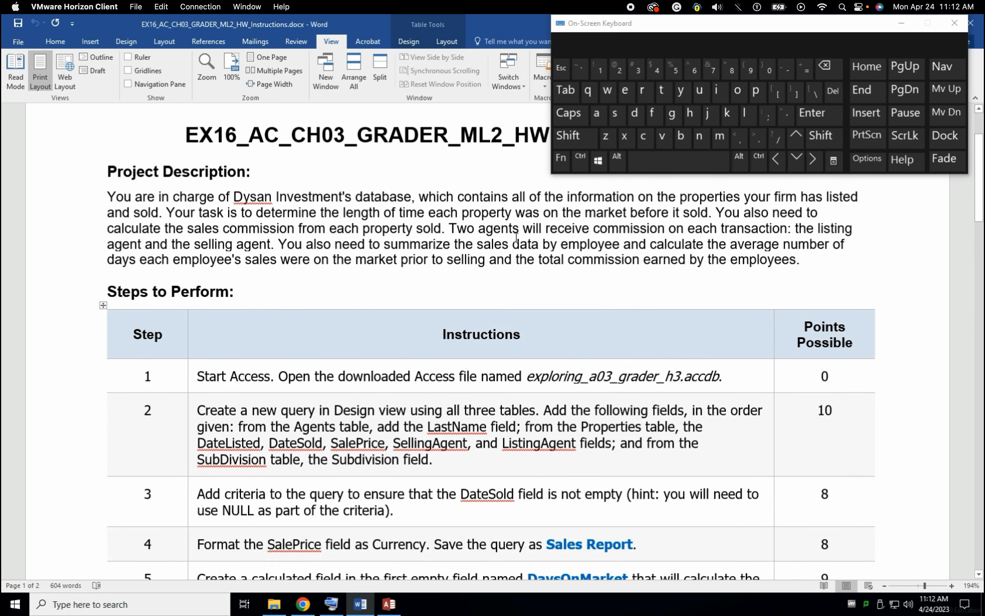
scroll(516, 237, "down", 20)
scroll(516, 237, "up", 20)
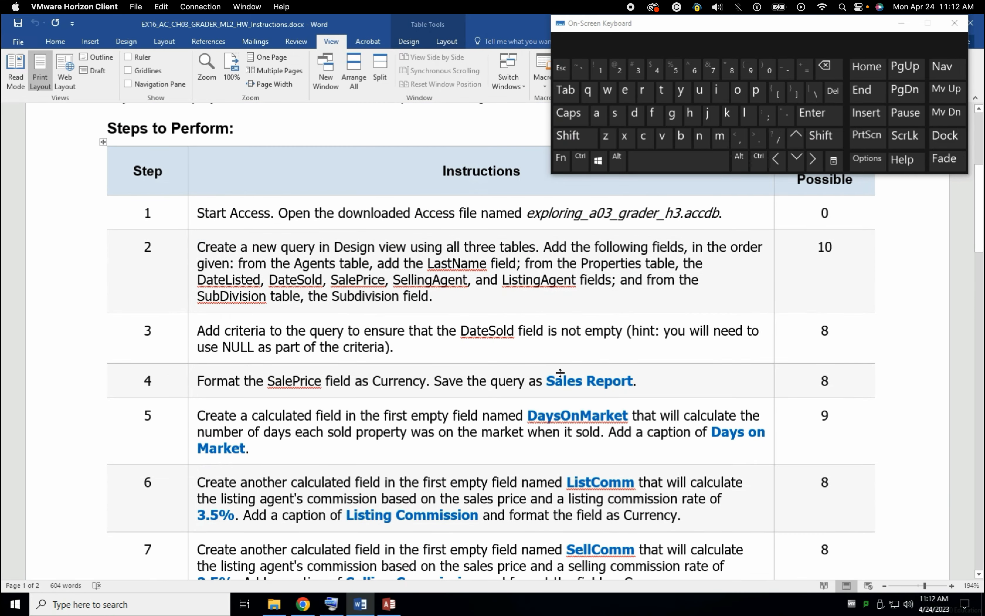
scroll(526, 379, "down", 10)
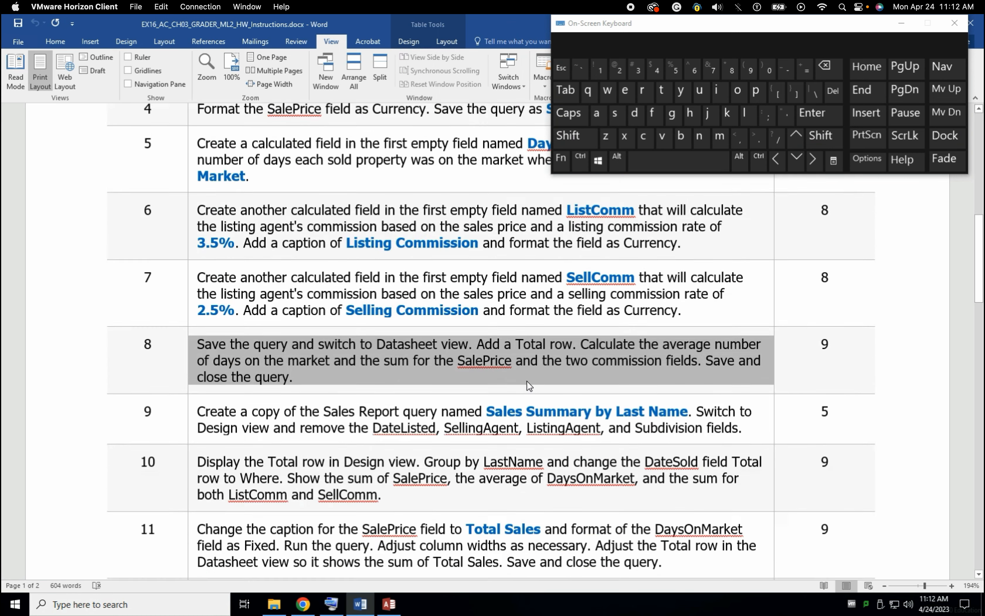
left_click(389, 604)
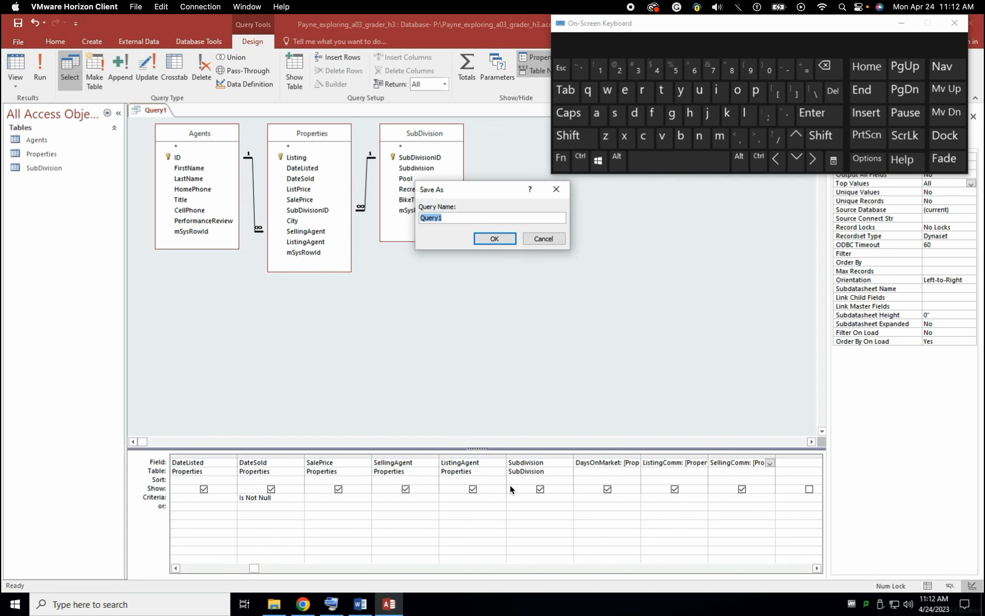
Save the query under the name "Sales Report", entering the name with the on-screen keyboard.
left_click(572, 136)
left_click(615, 113)
left_click(598, 114)
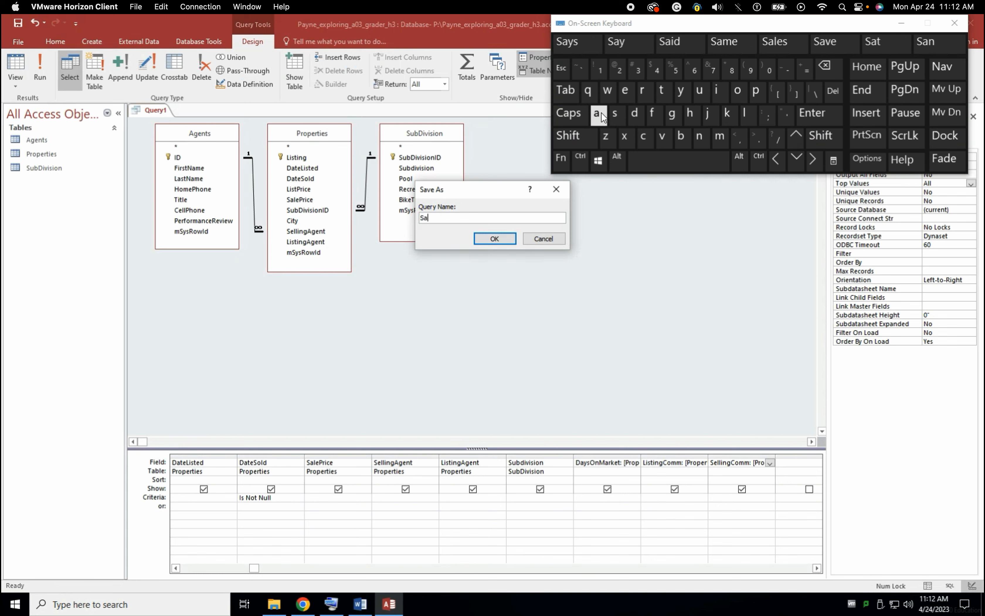
left_click(744, 114)
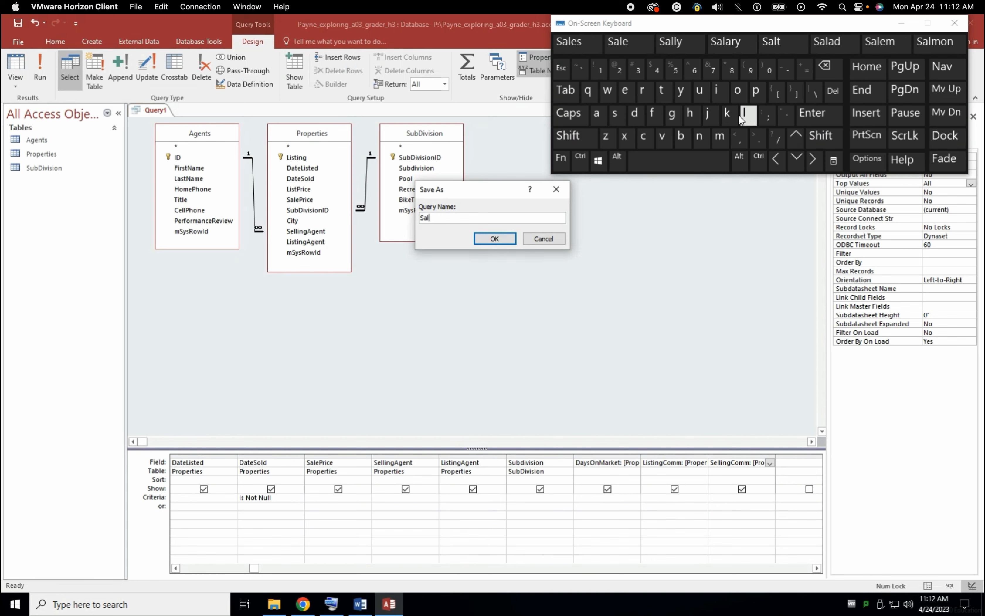
left_click(573, 43)
left_click(572, 135)
left_click(642, 91)
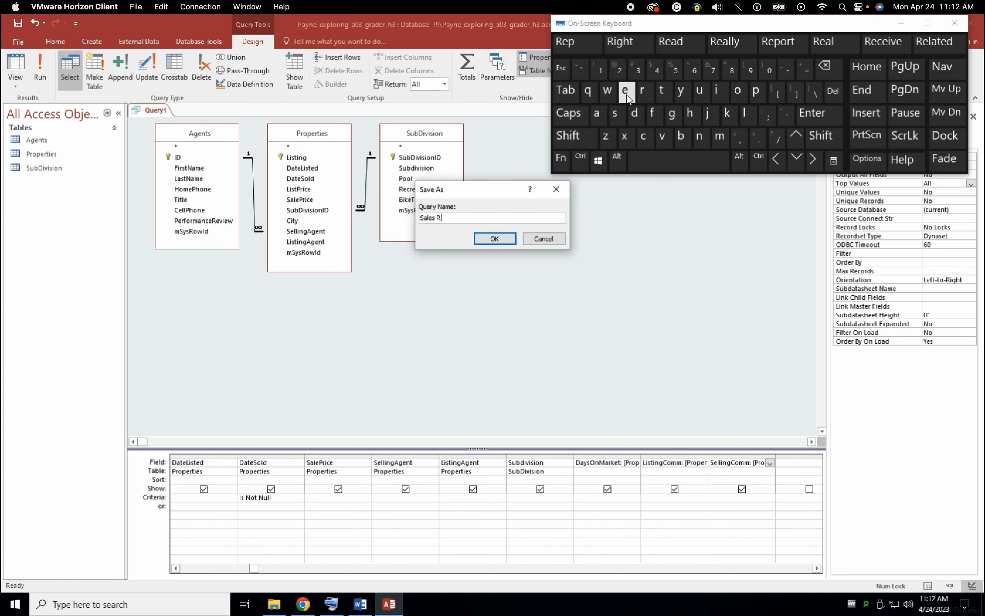
left_click(627, 96)
left_click(759, 96)
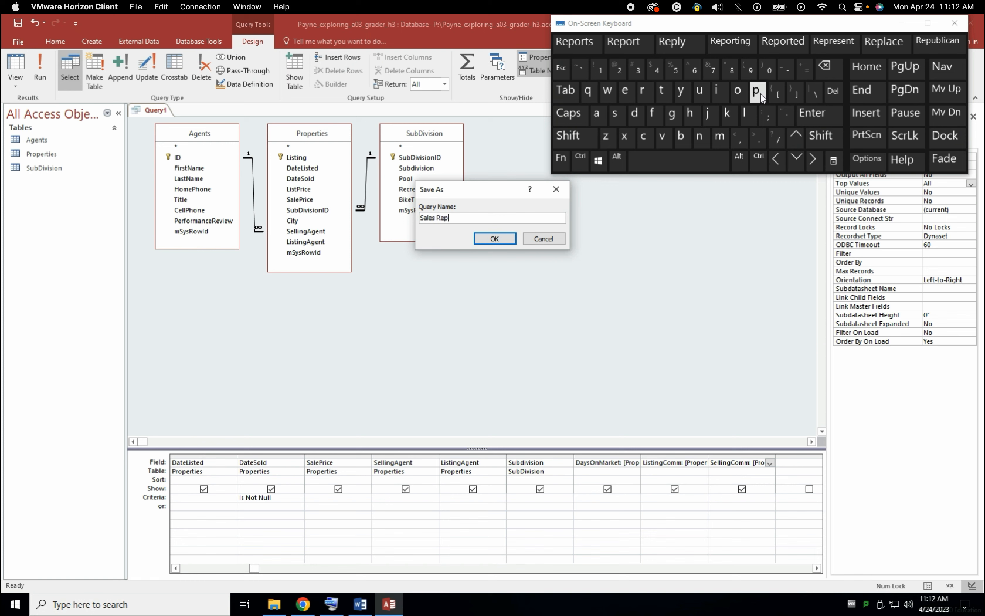
left_click(737, 90)
left_click(642, 90)
left_click(661, 90)
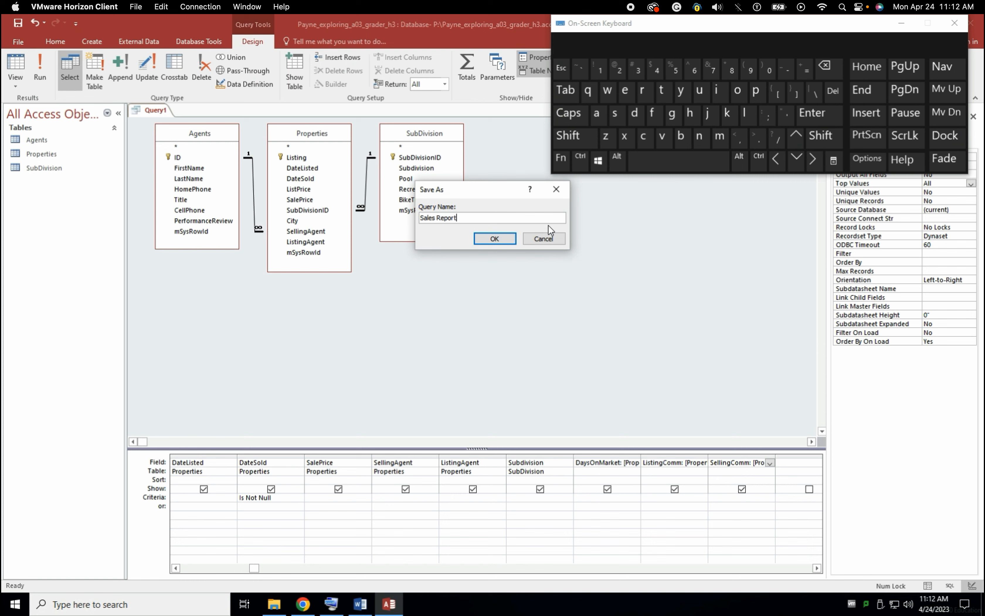
left_click(495, 238)
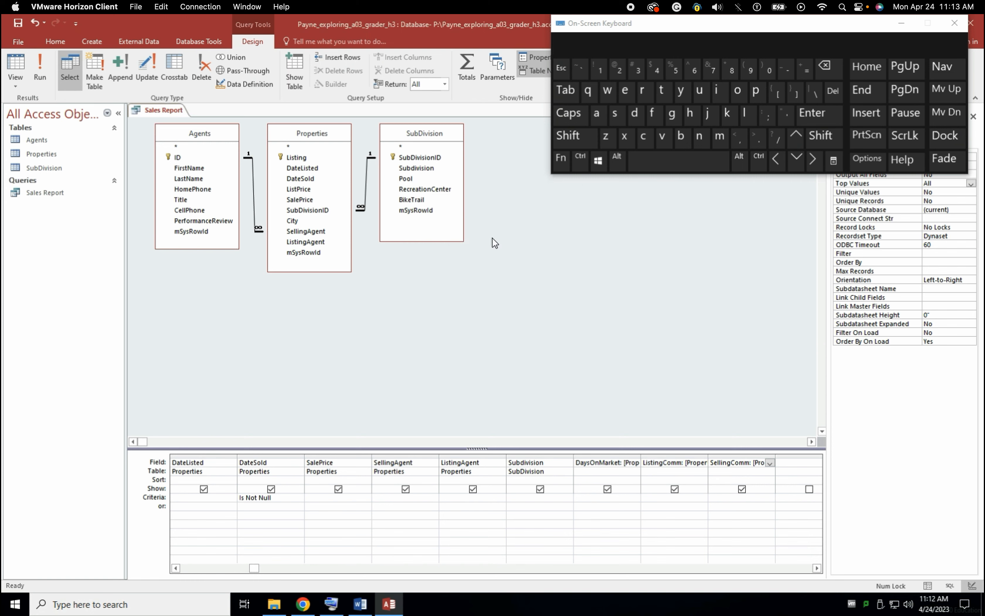
Show the Sales Report query in Datasheet view and minimize the on-screen keyboard to uncover its columns.
left_click(16, 86)
left_click(43, 106)
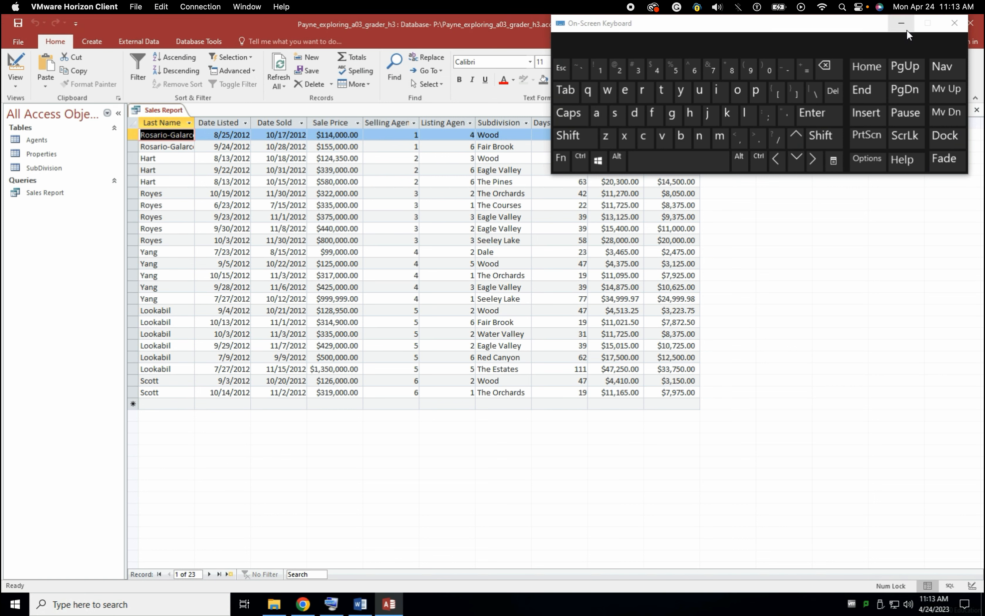
left_click(901, 23)
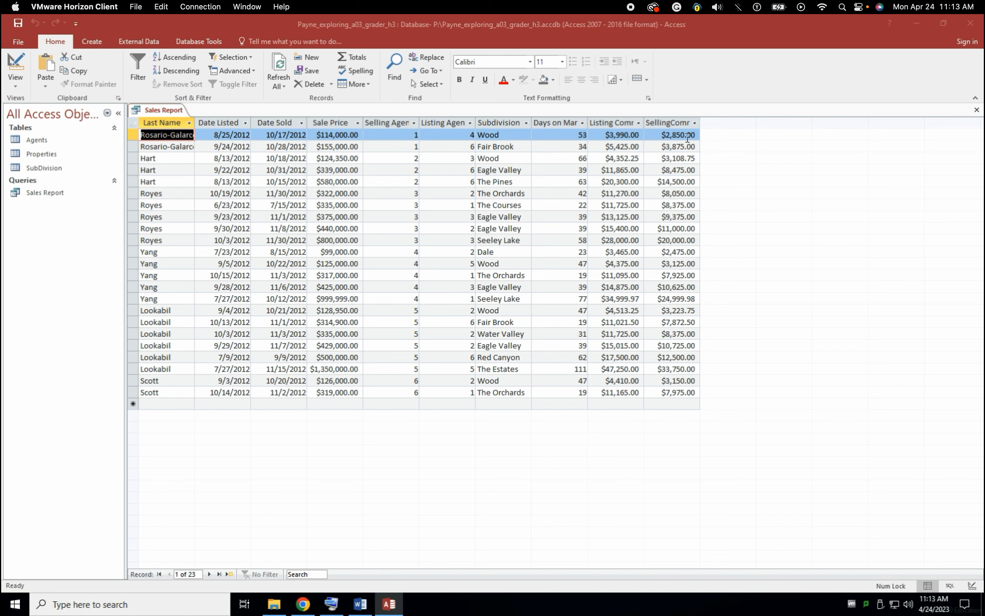
Read instructions 8 and 9 in the Word document, and return to the Sales Report query in Access.
left_click(361, 604)
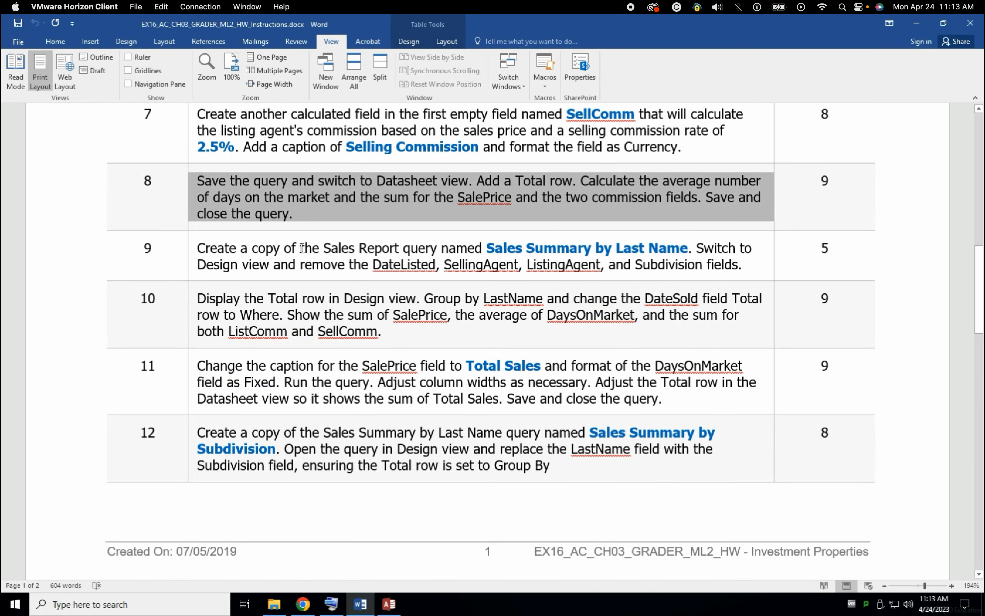
double_click(230, 250)
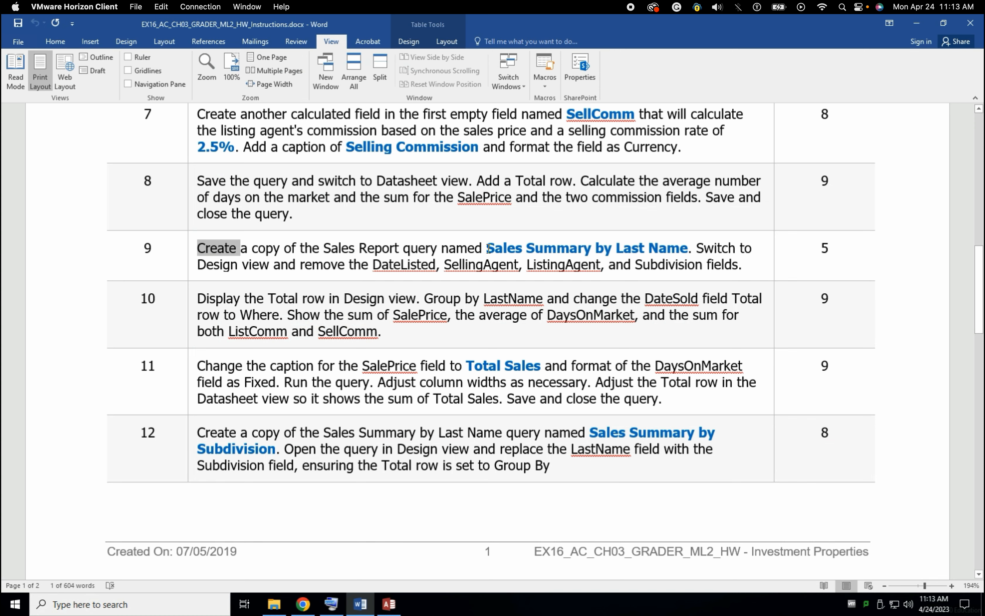
left_click(389, 604)
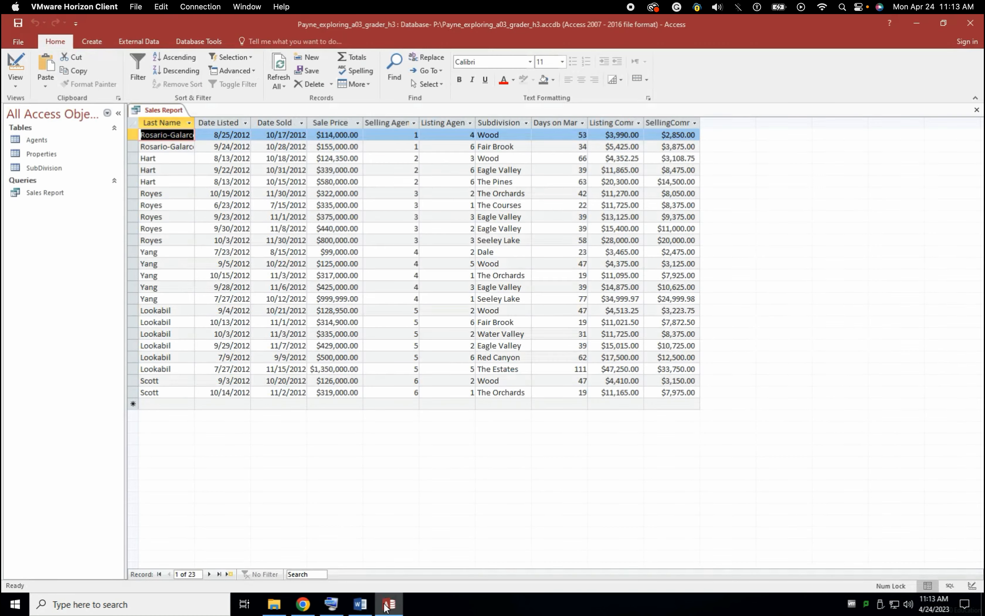
Copy the Sales Report query and paste it as a new query, checking the required name in the Word instructions.
left_click(43, 195)
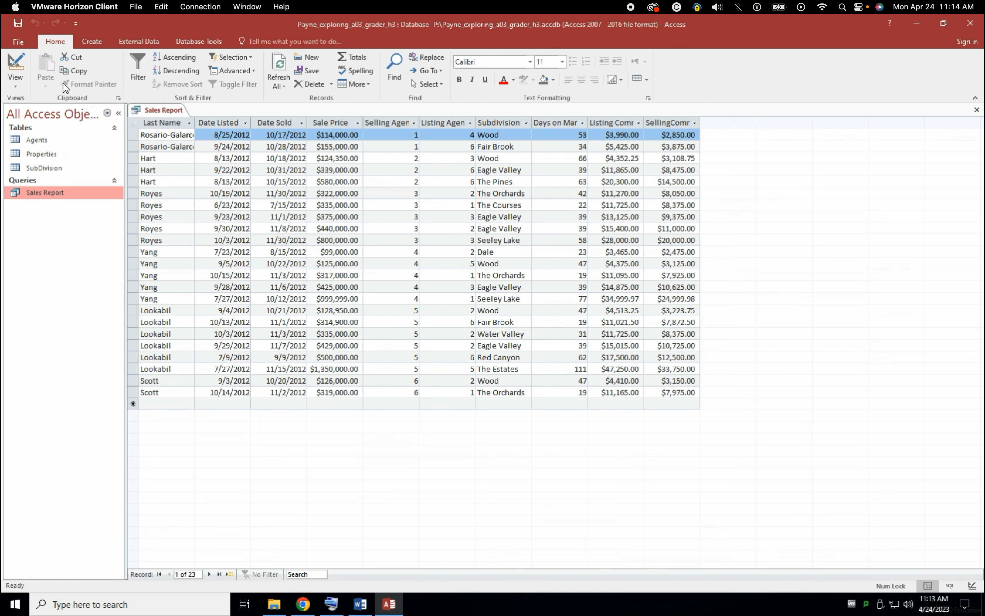
left_click(75, 70)
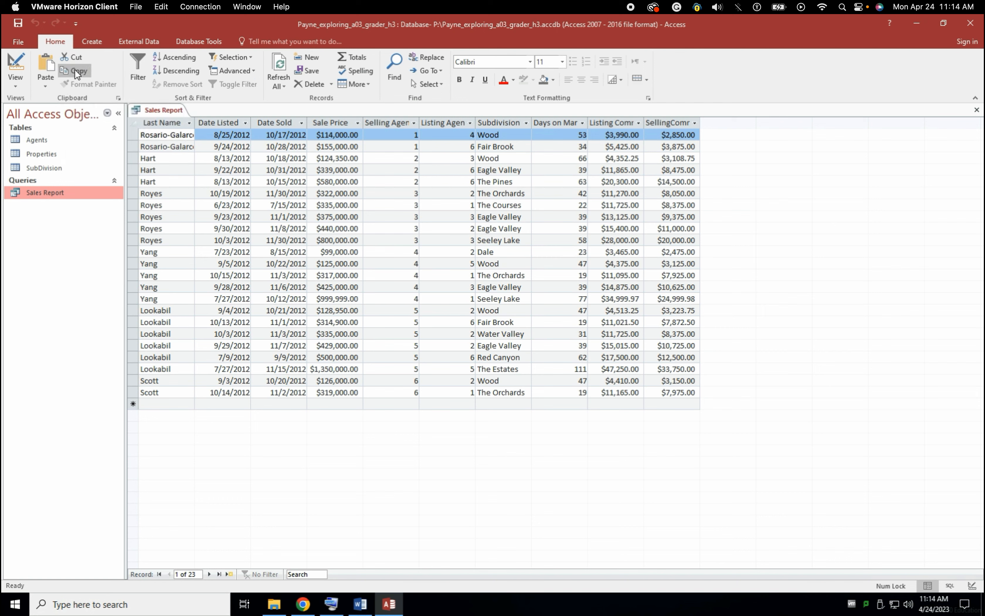
left_click(46, 74)
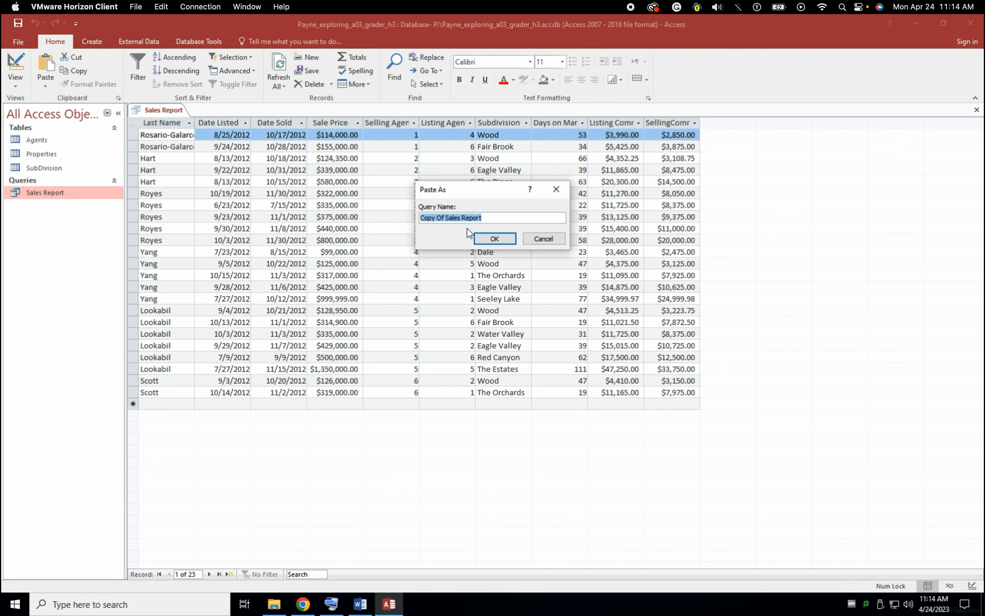
left_click(360, 604)
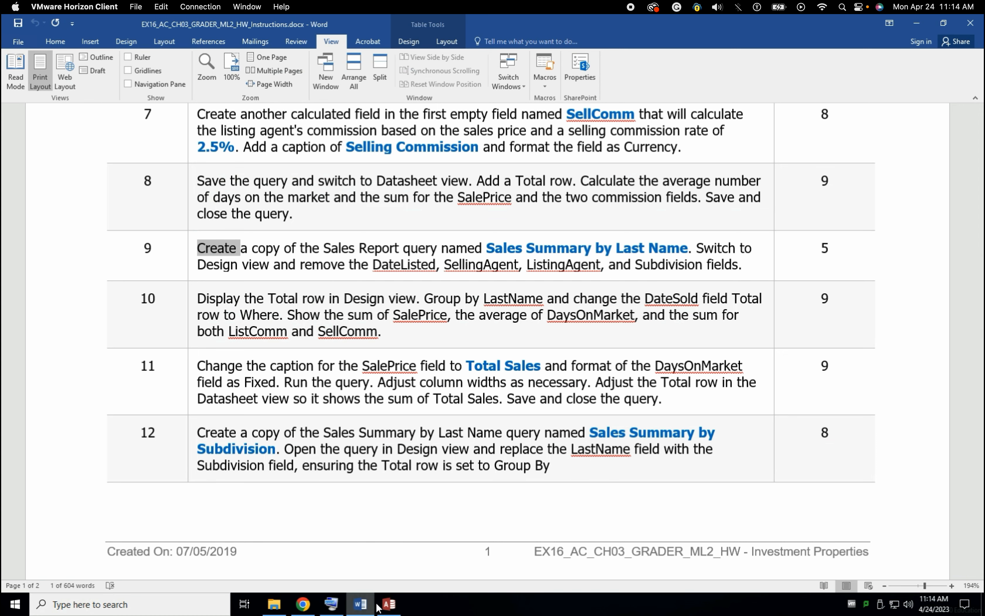
left_click(397, 602)
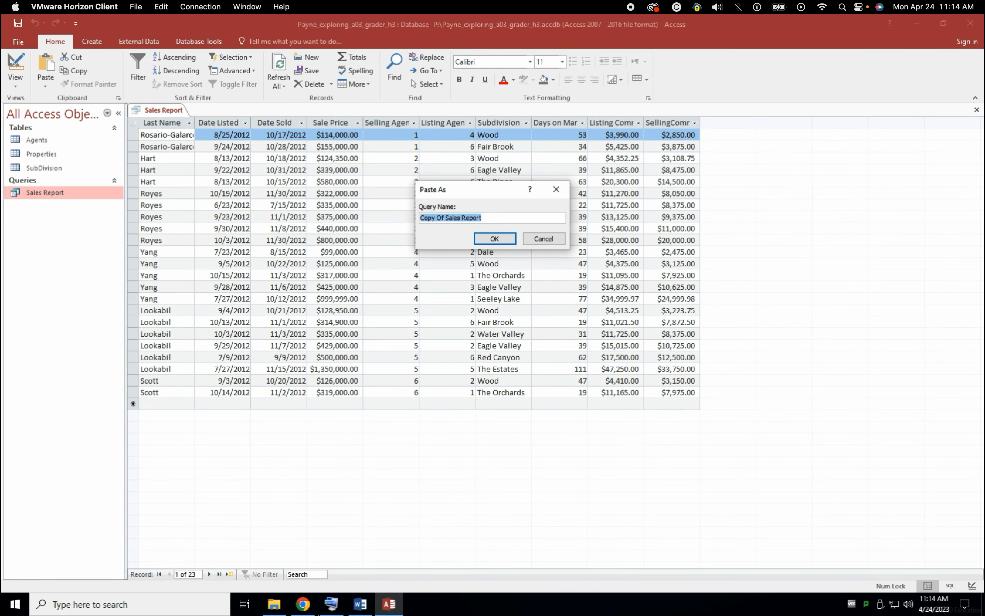
Restore the on-screen keyboard and replace the suggested name of the pasted query with "Sales Summary".
left_click(332, 604)
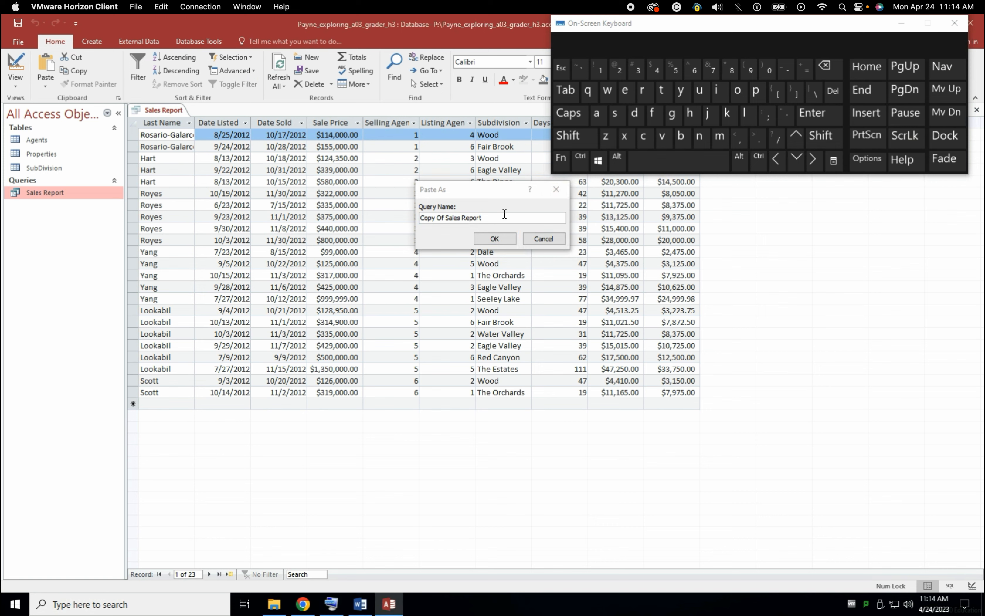
left_click(445, 218)
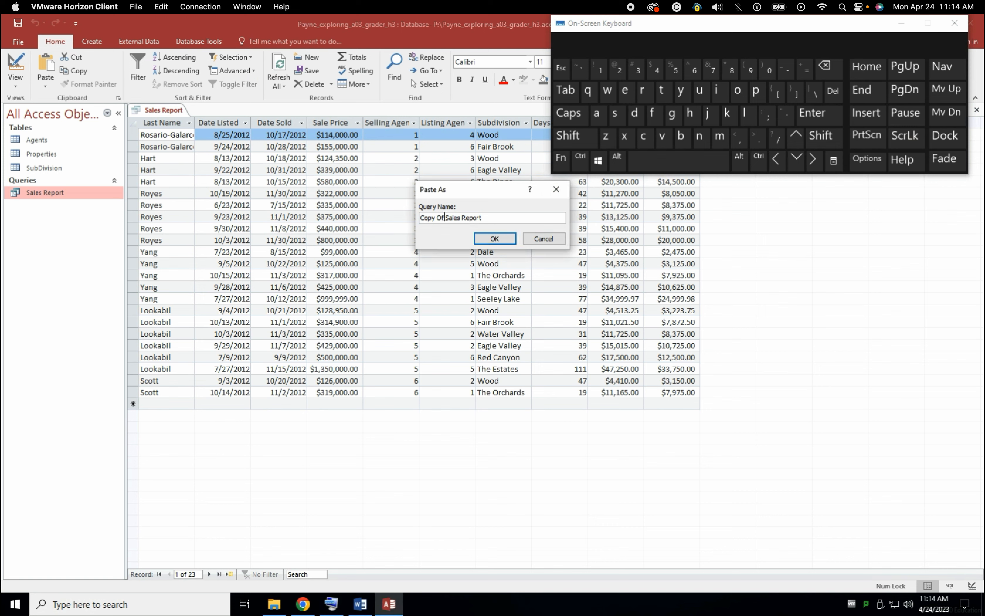
triple_click(475, 218)
left_click(568, 135)
left_click(615, 112)
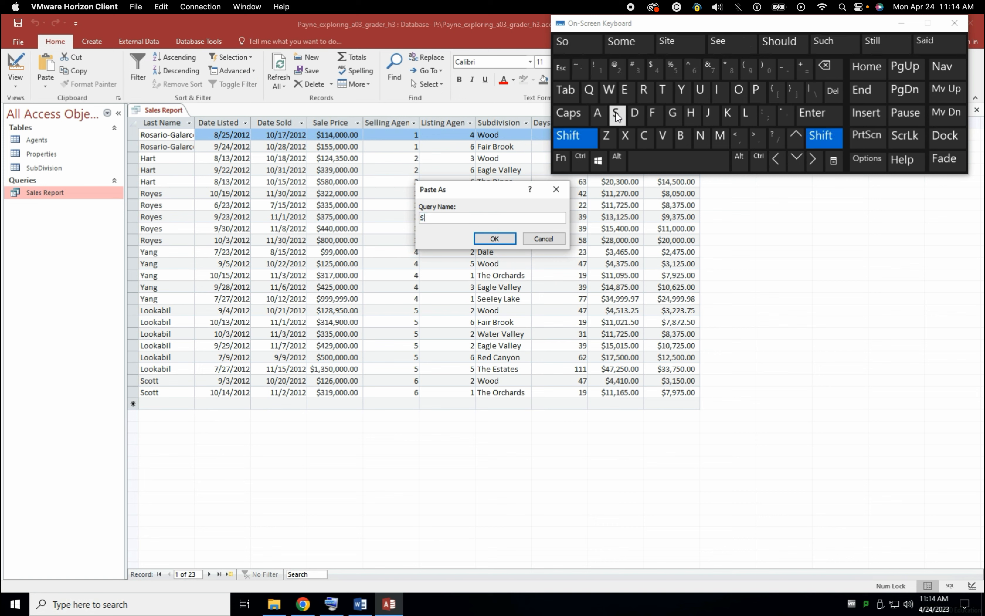
left_click(596, 113)
left_click(744, 114)
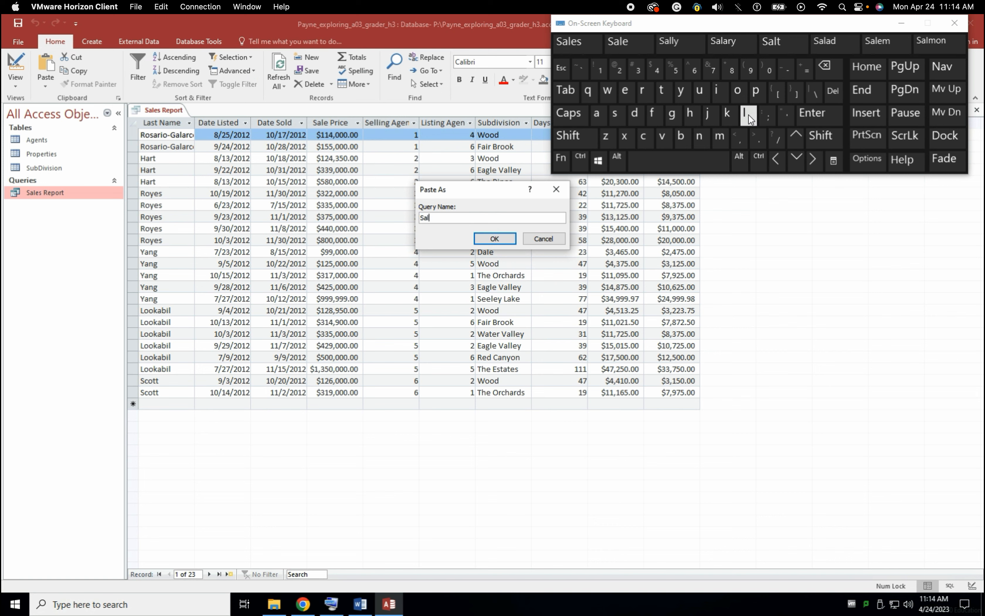
left_click(591, 47)
left_click(568, 135)
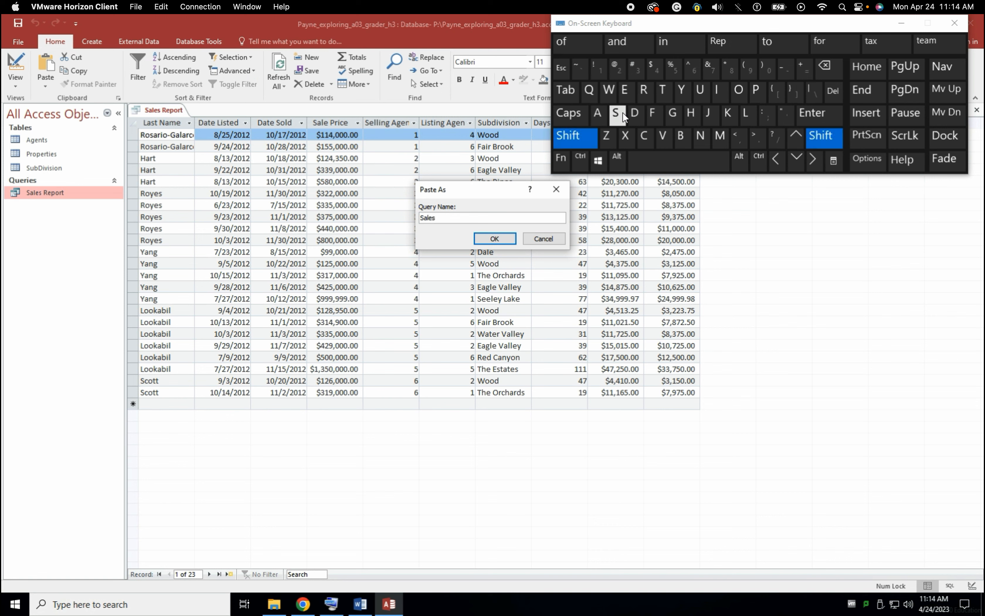
left_click(615, 113)
left_click(700, 91)
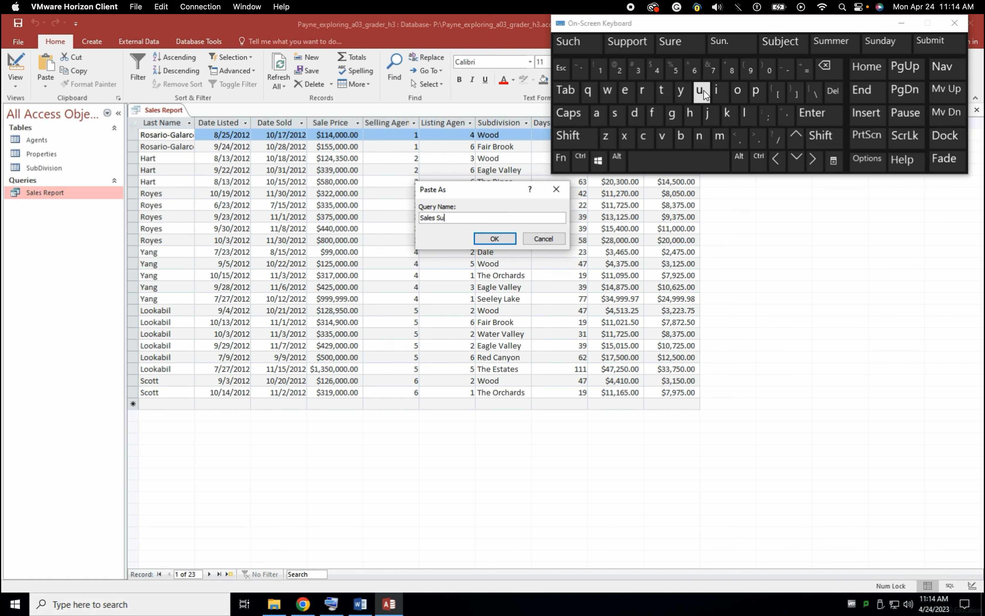
left_click(720, 136)
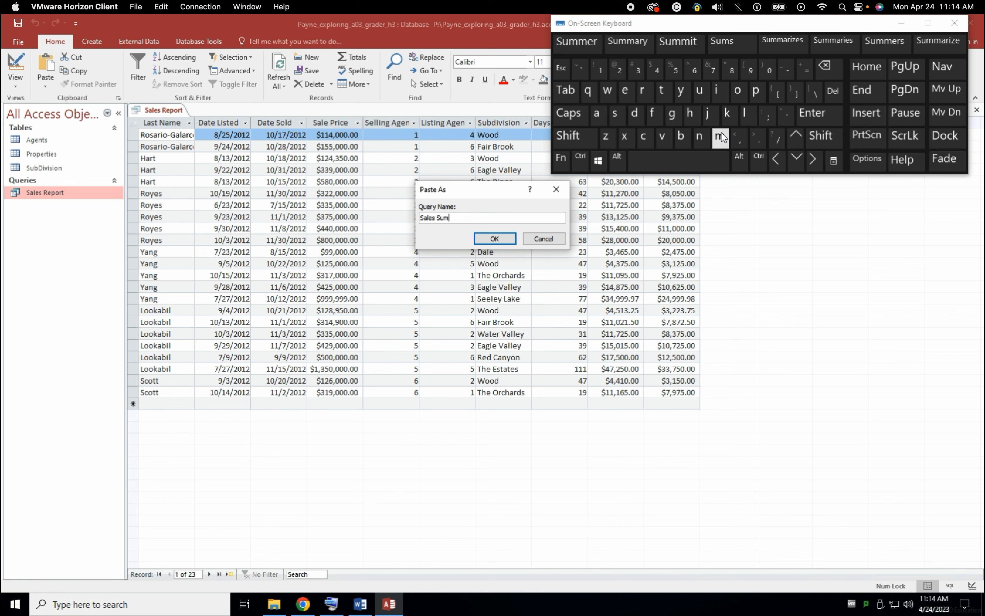
left_click(624, 43)
Check instruction 9 in Word, complete the copy's name in Access as "Sales Summary by Last Name", and create the query.
left_click(360, 604)
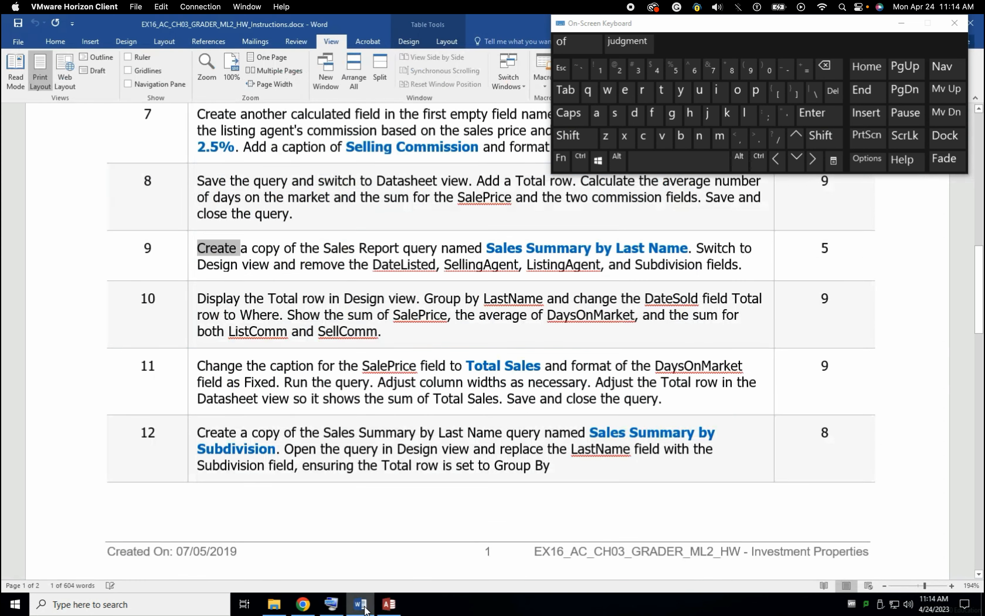
left_click(397, 607)
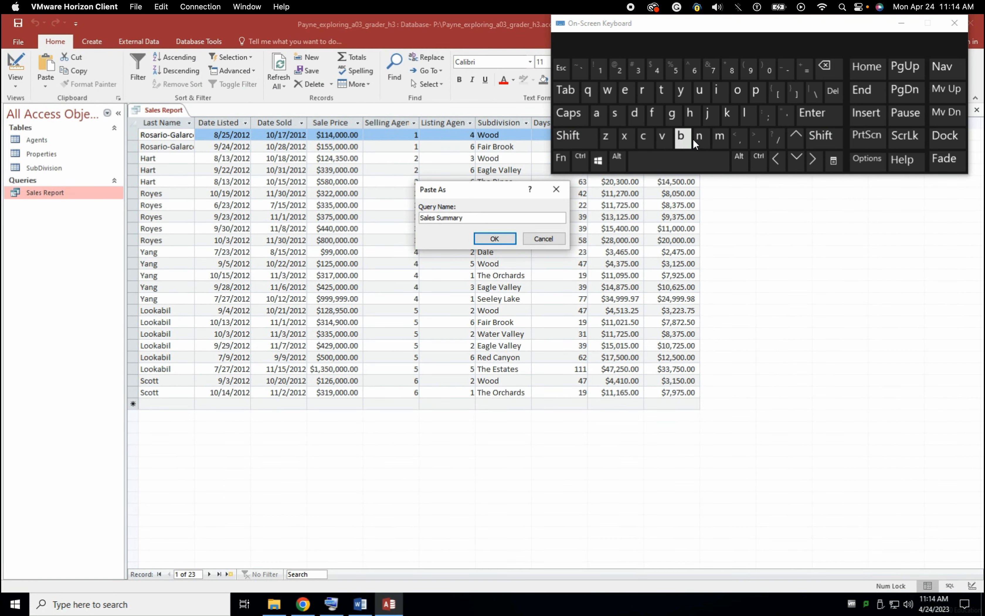
left_click(683, 135)
left_click(680, 91)
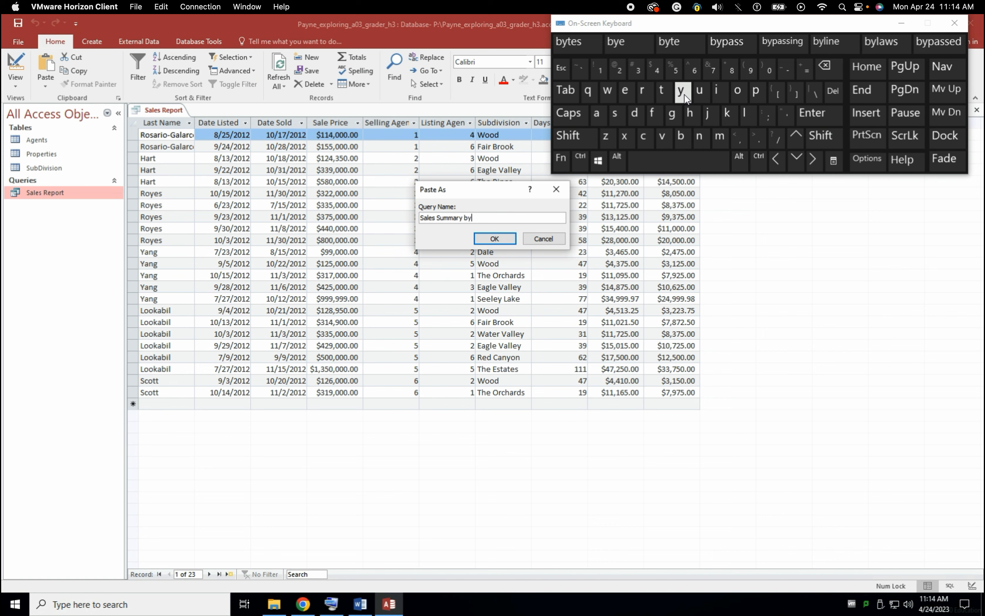
left_click(670, 156)
left_click(817, 136)
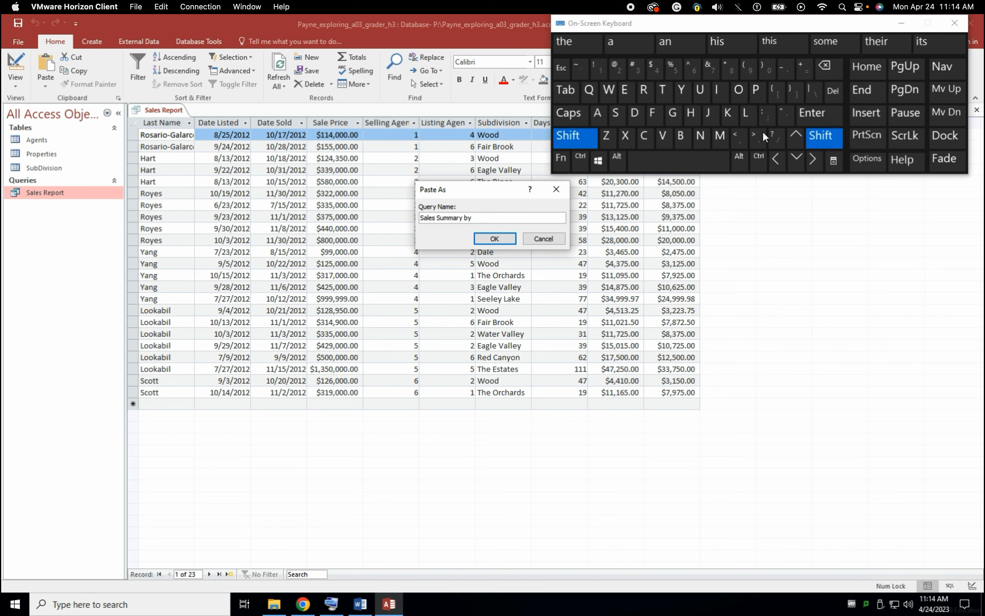
left_click(753, 119)
left_click(597, 116)
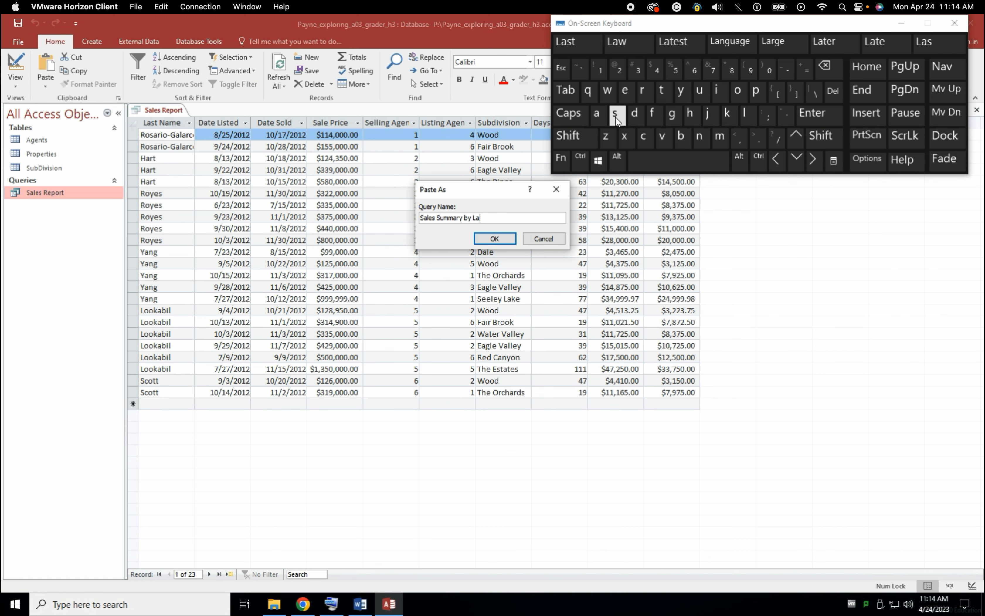
left_click(615, 114)
left_click(588, 50)
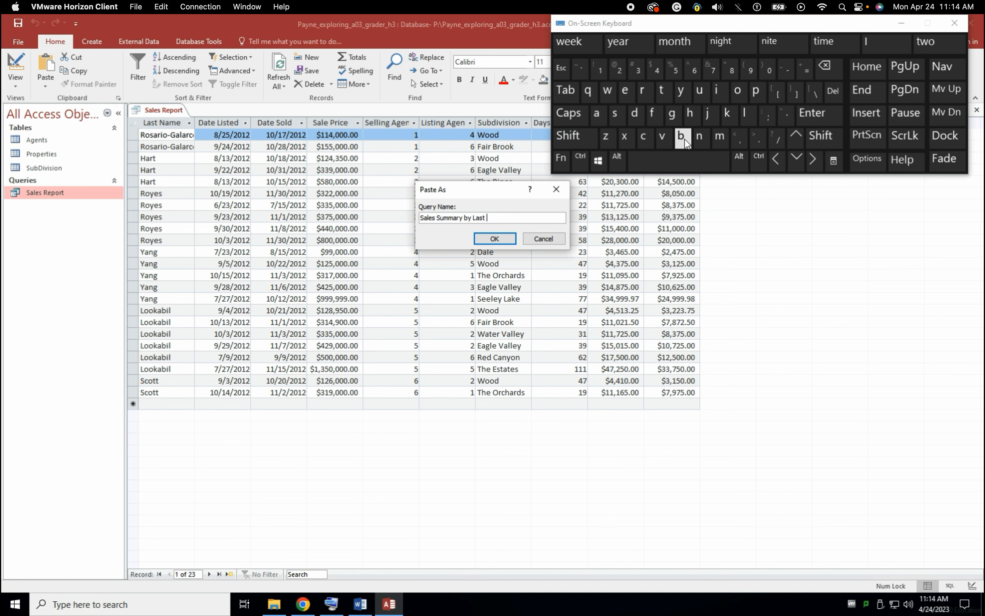
left_click(699, 137, "shift")
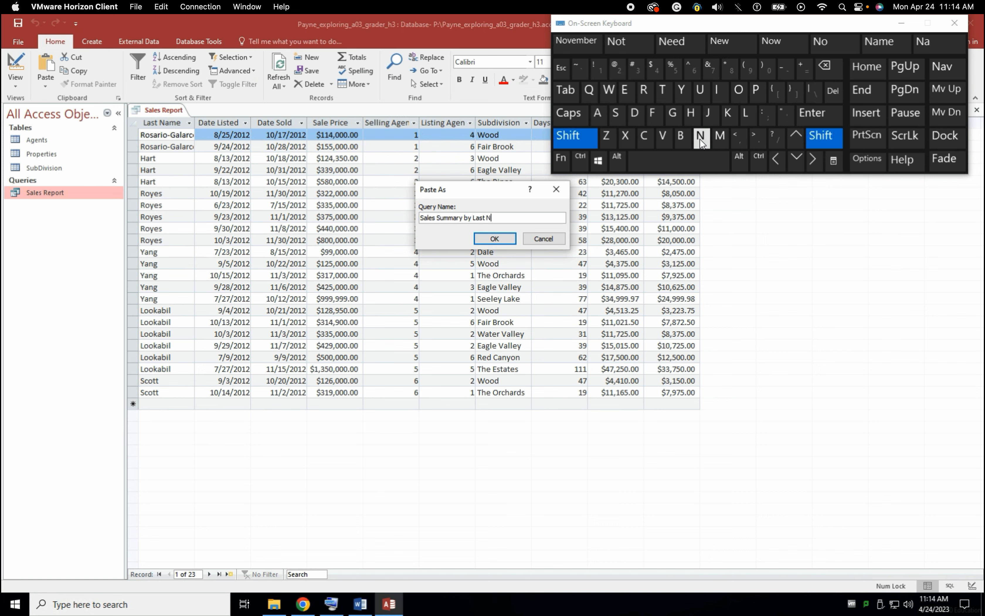
left_click(598, 118)
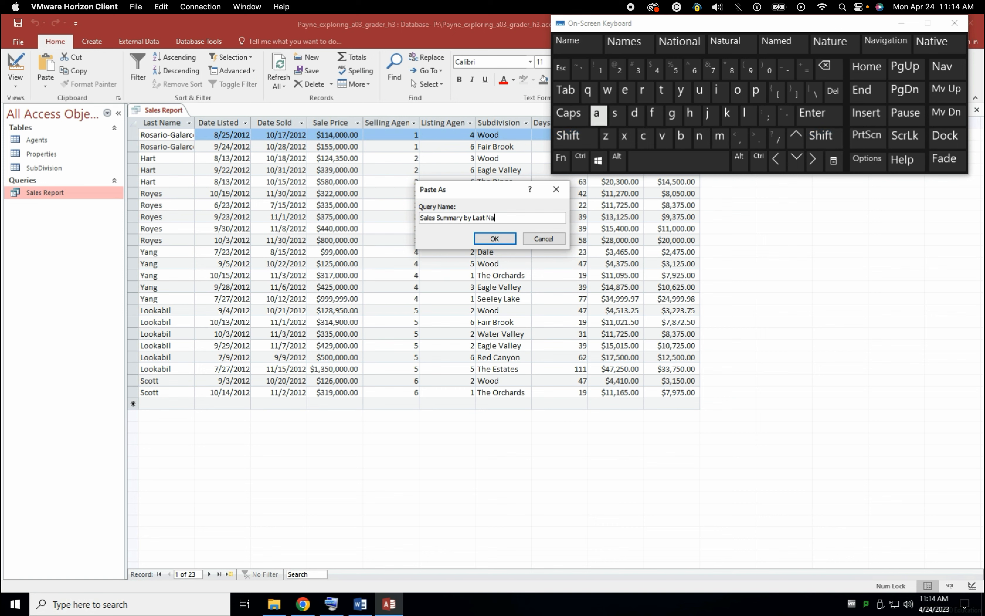
left_click(578, 52)
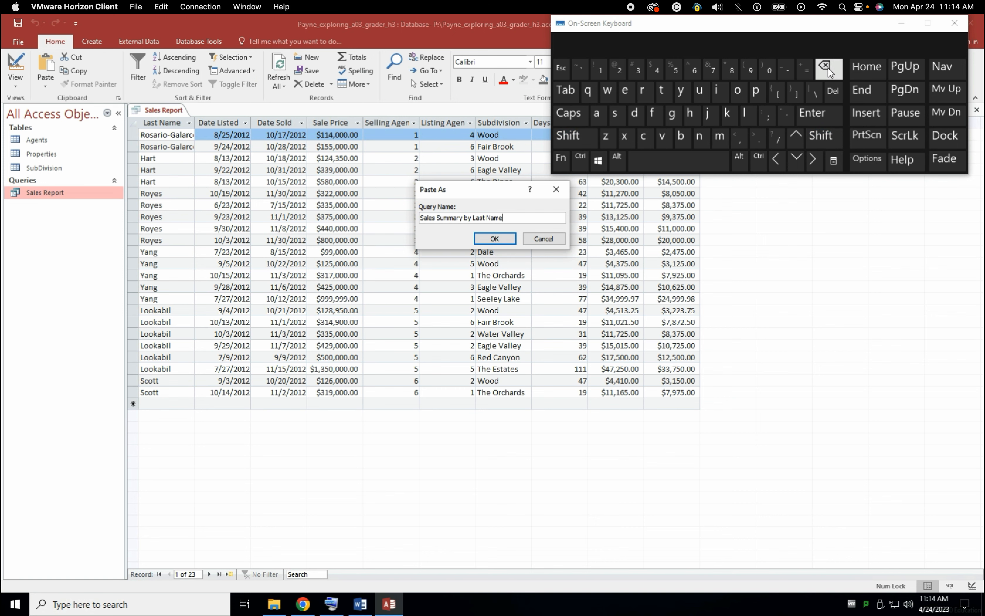
left_click(494, 238)
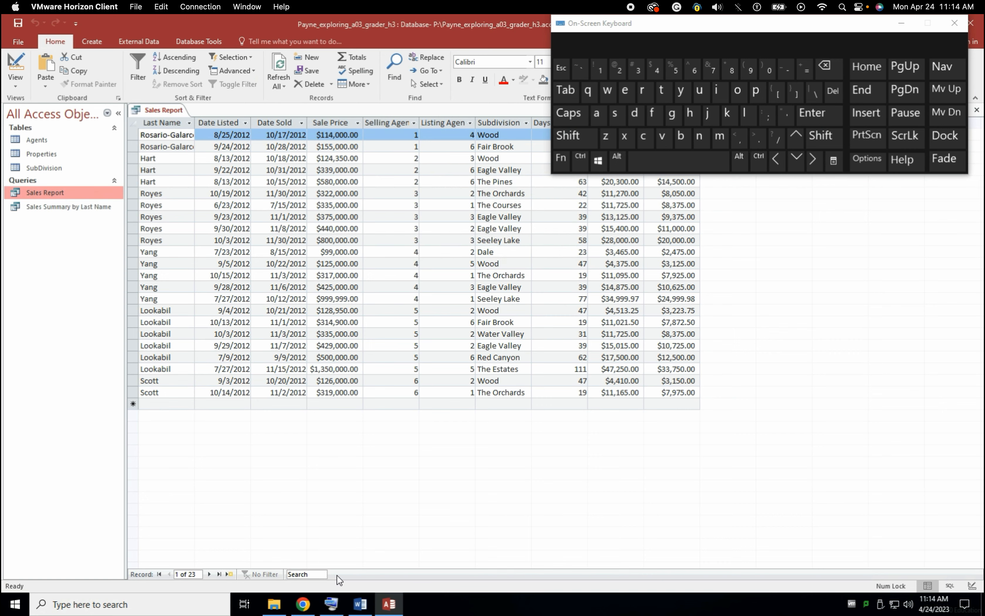
Switch to the Word document and read in instruction 9 what to change in the copied query.
left_click(392, 603)
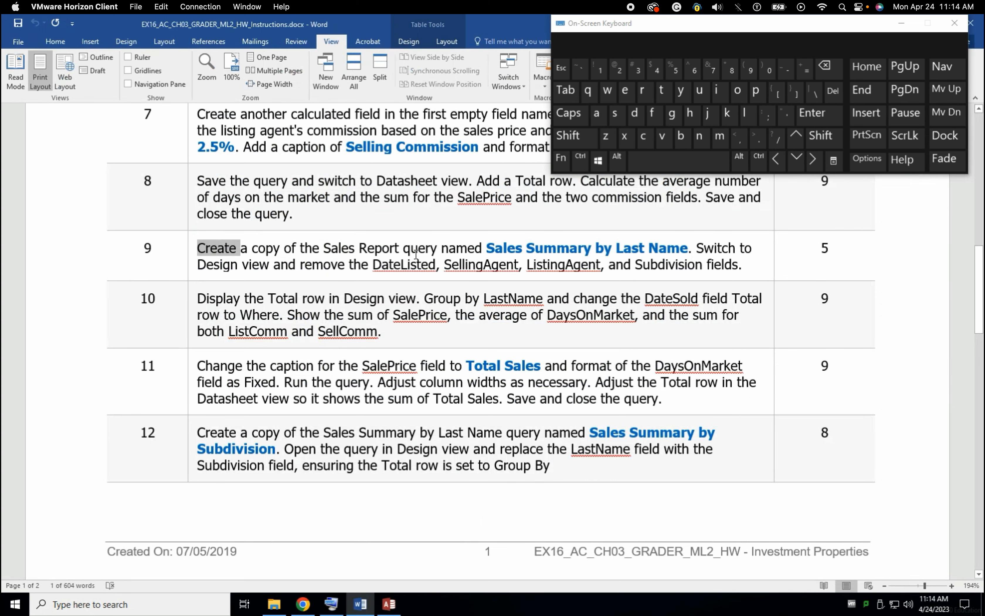
left_click(405, 249)
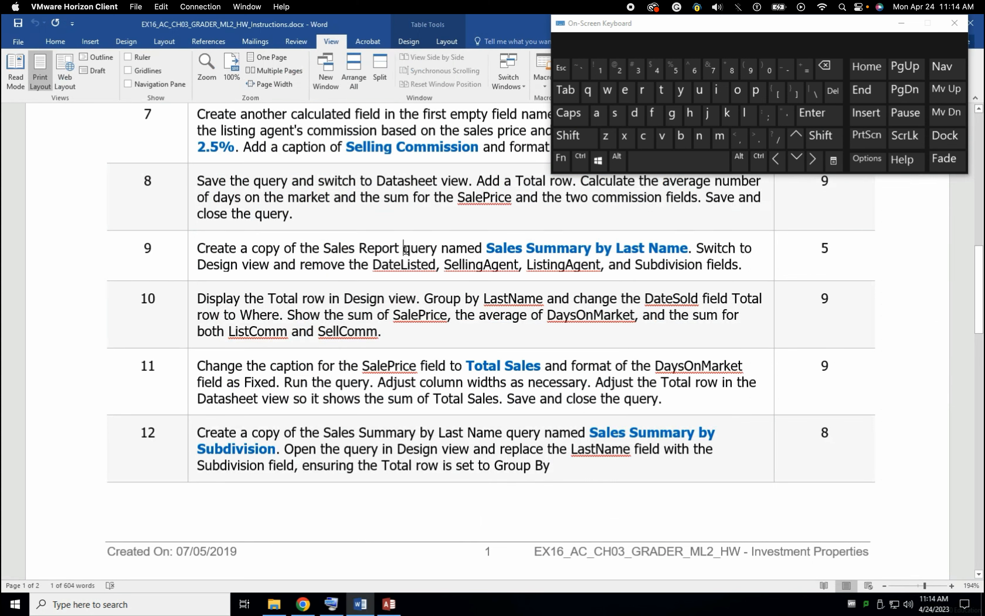
Switch to Access and open the Sales Summary by Last Name query in Design view.
double_click(406, 250)
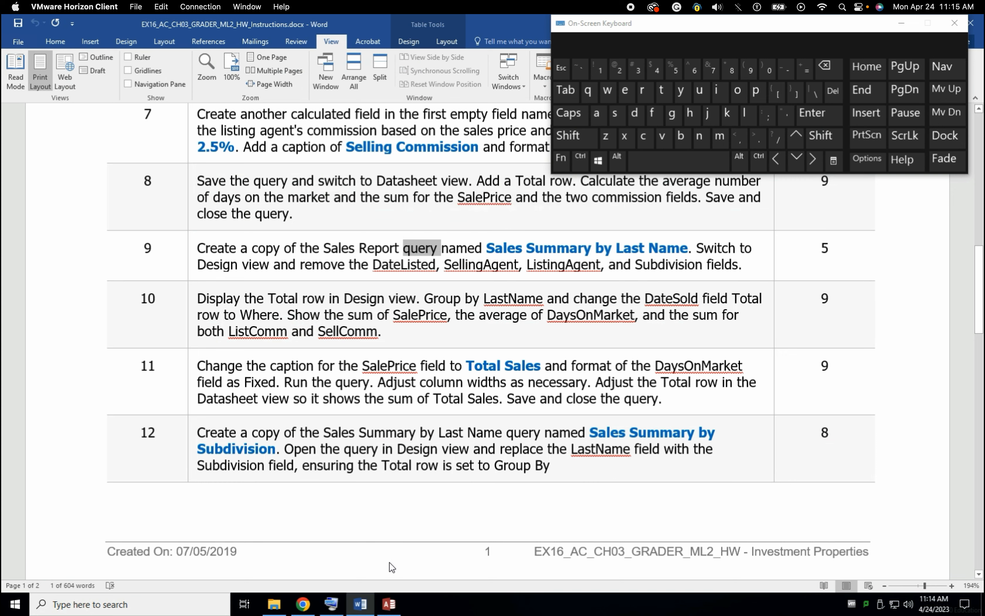
left_click(388, 604)
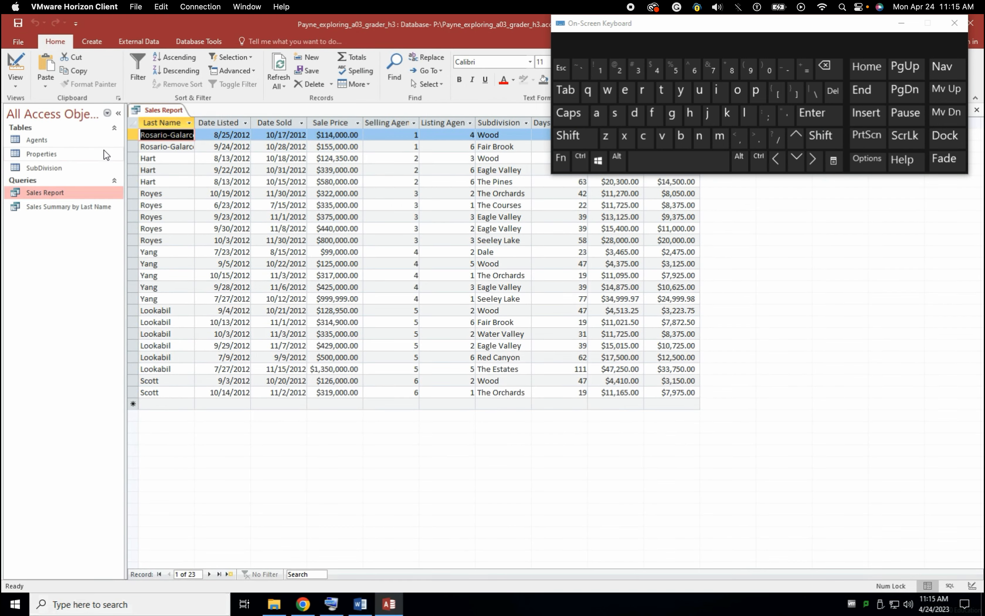
double_click(68, 208)
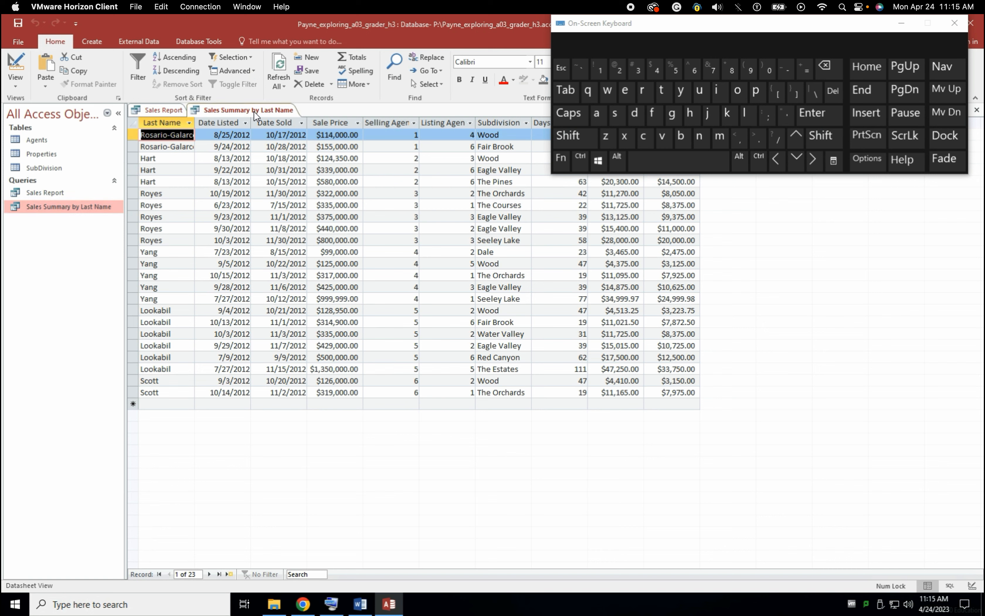
left_click(19, 86)
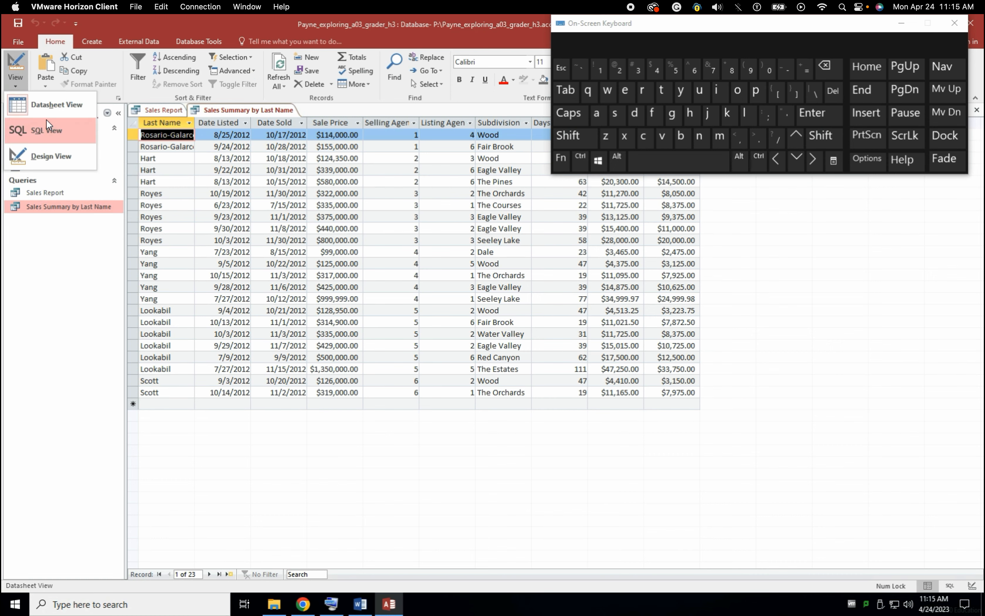
left_click(48, 155)
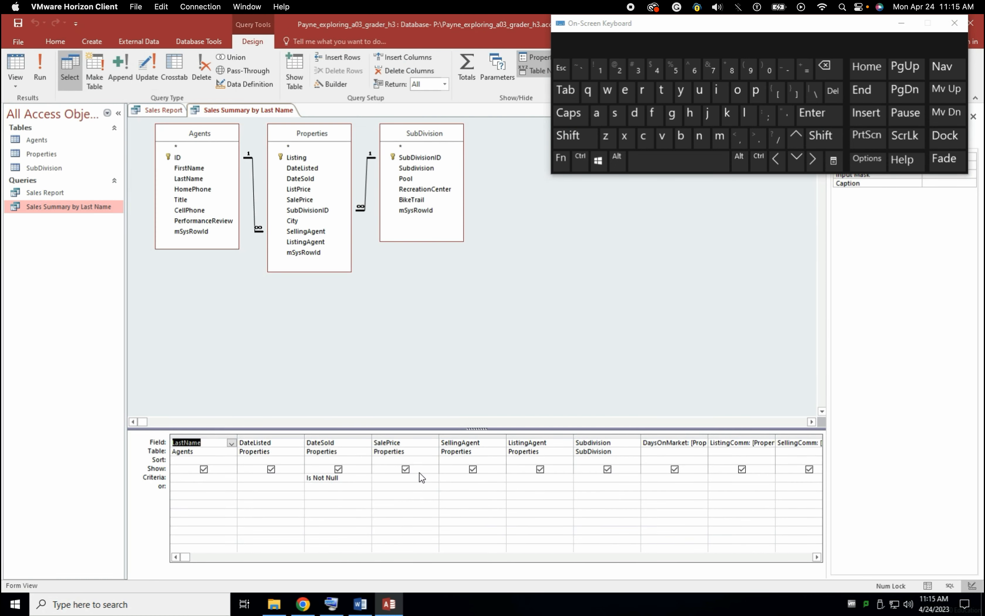
Check instruction 9 in Word, and remove the DateListed field from the query design grid in Access.
left_click(360, 605)
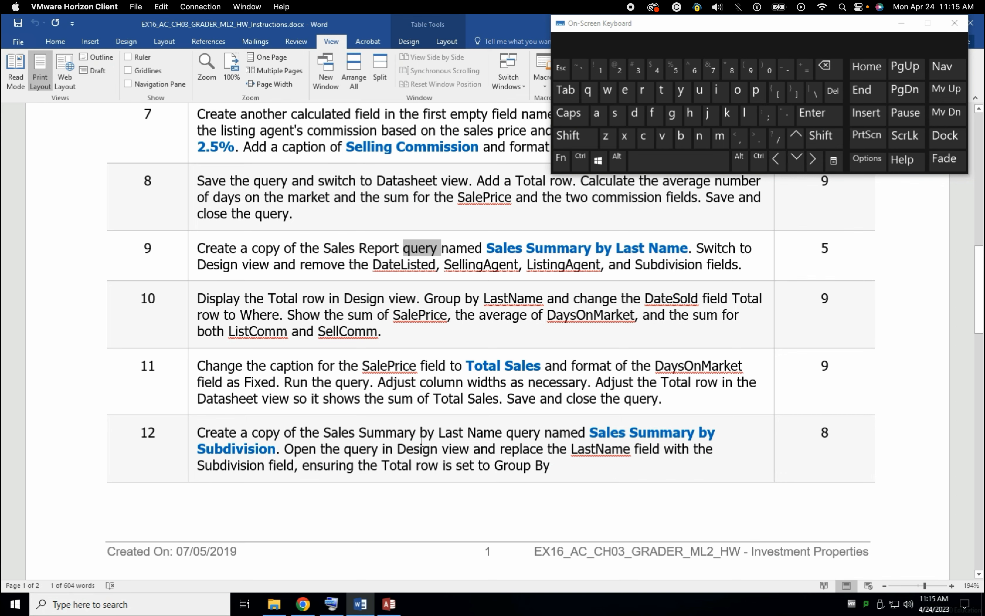
left_click(389, 607)
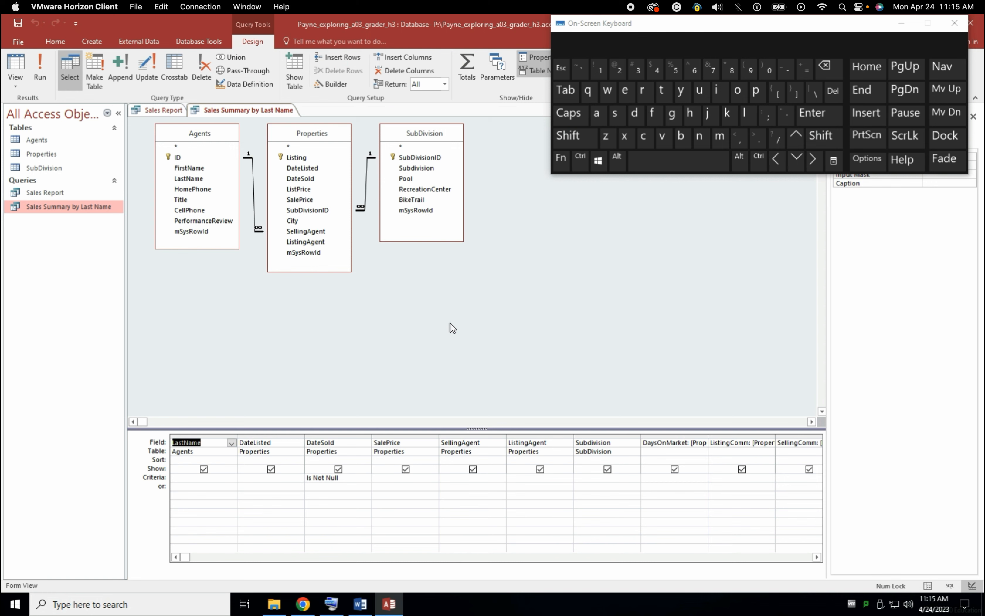
left_click(273, 436)
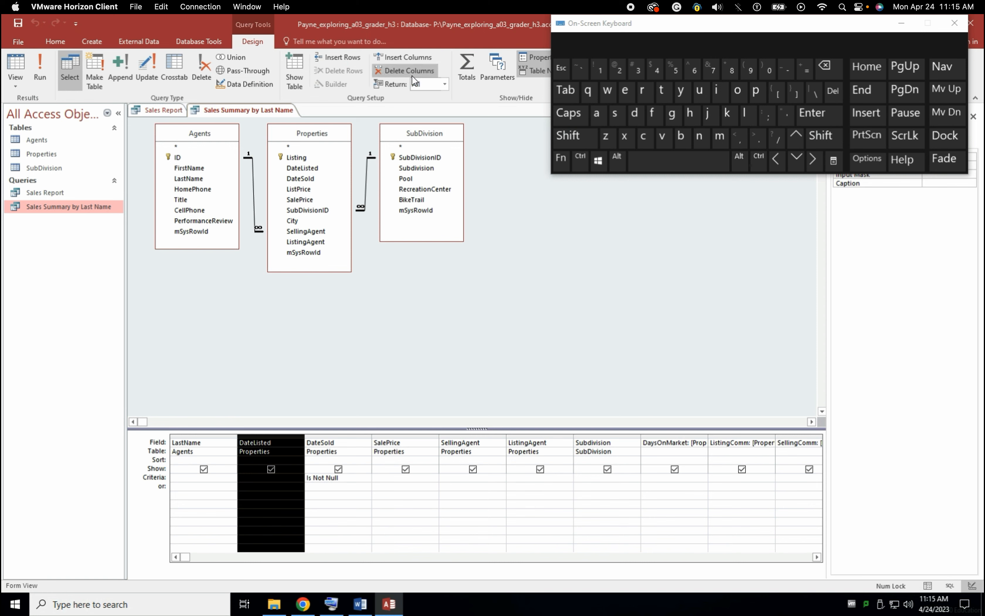
left_click(397, 74)
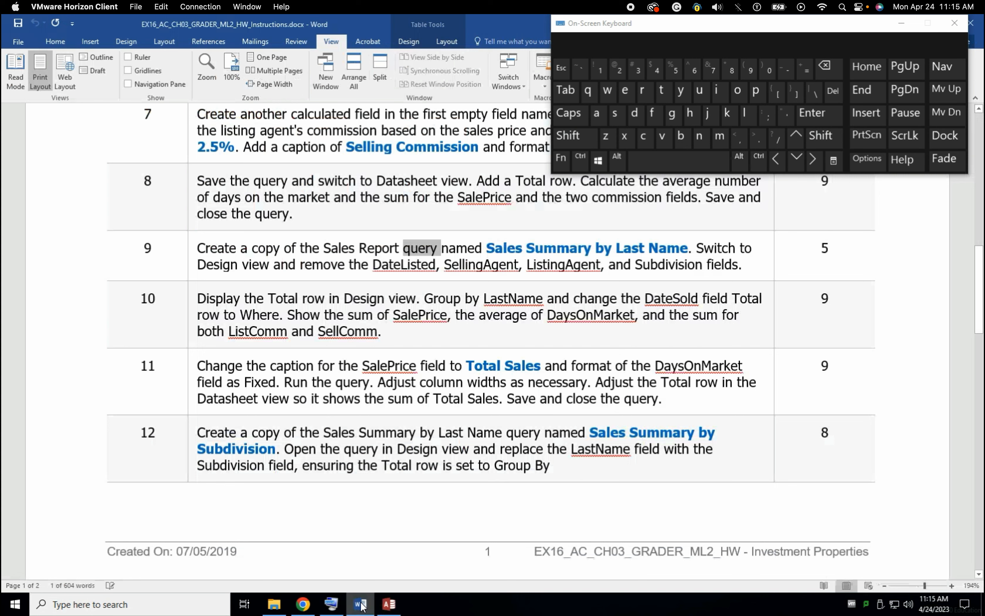
Recheck the list of fields in Word, and remove the SellingAgent, ListingAgent and Subdivision fields from the query in Access.
left_click(360, 604)
left_click(389, 604)
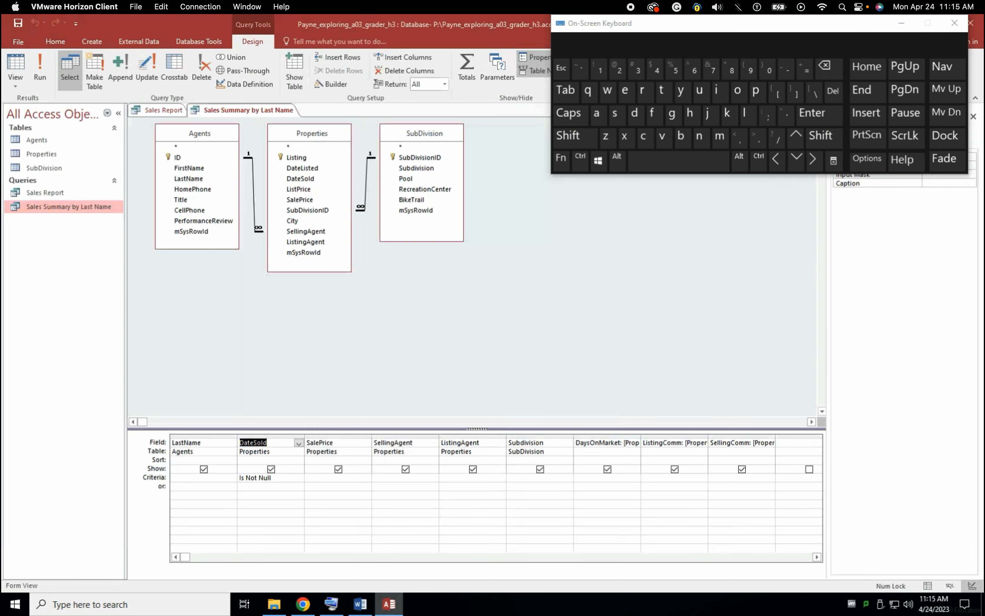
left_click(410, 437)
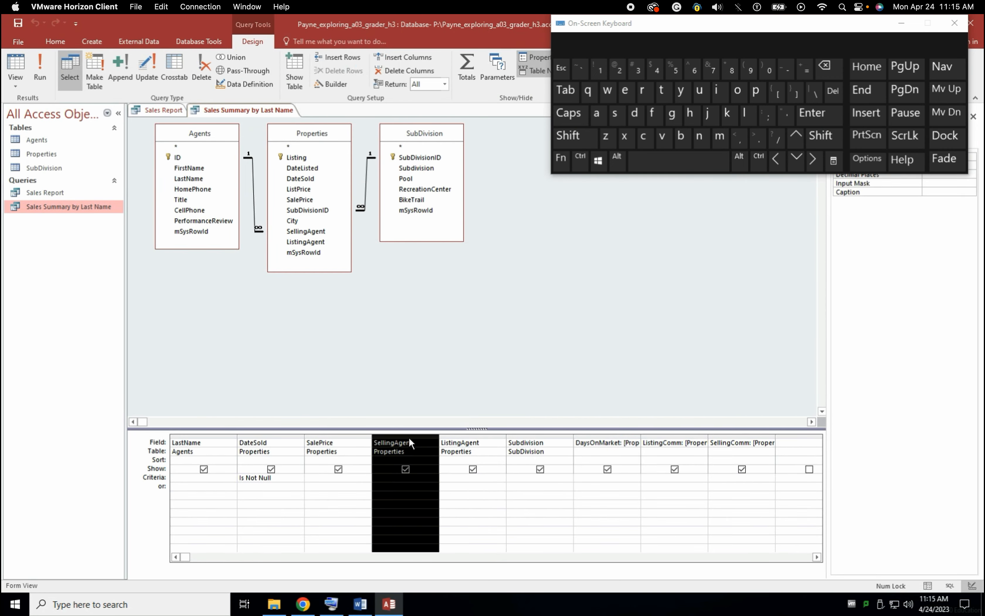
left_click(397, 71)
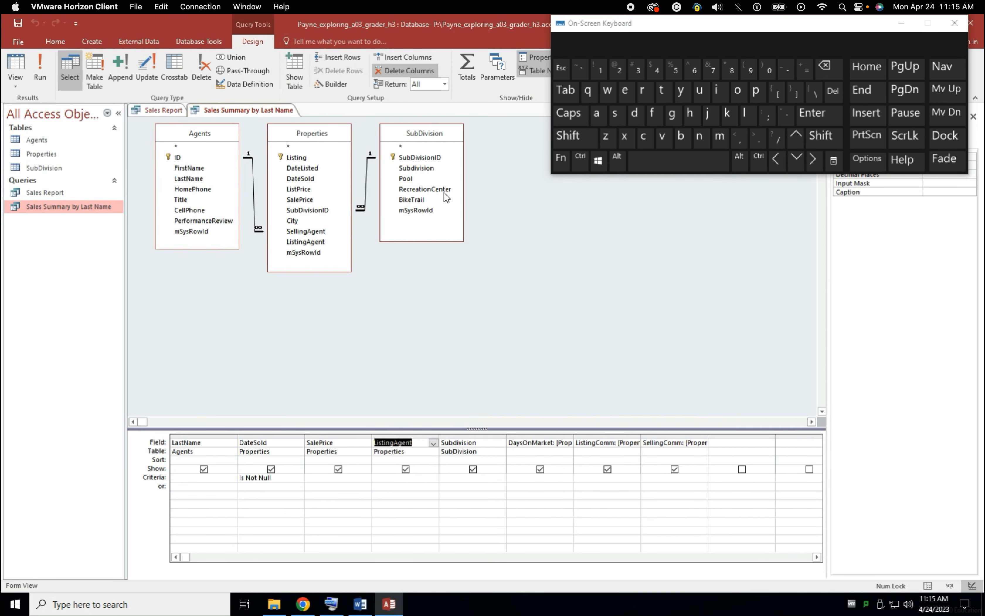
left_click(394, 438)
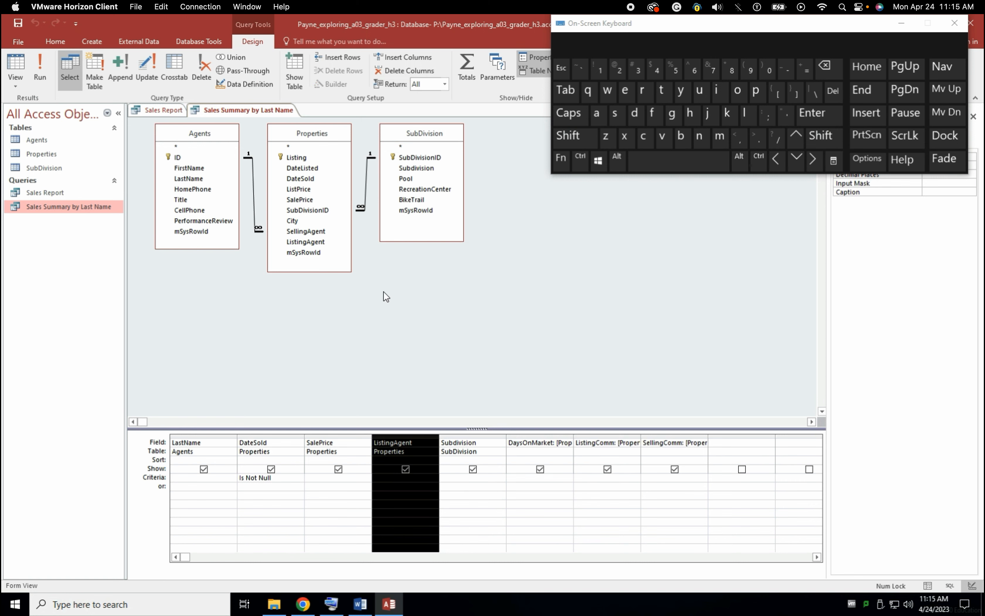
left_click(402, 71)
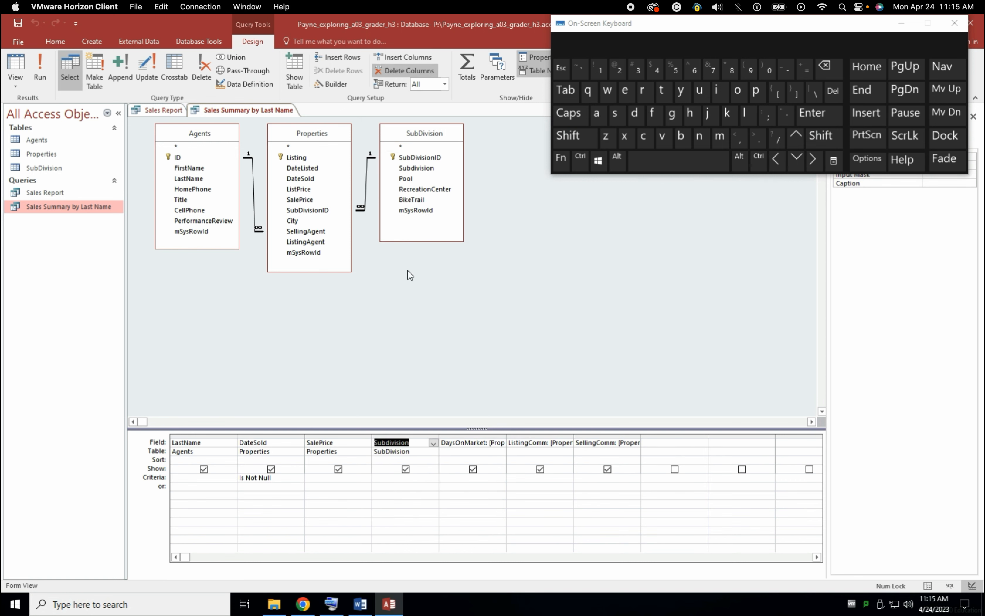
left_click(395, 436)
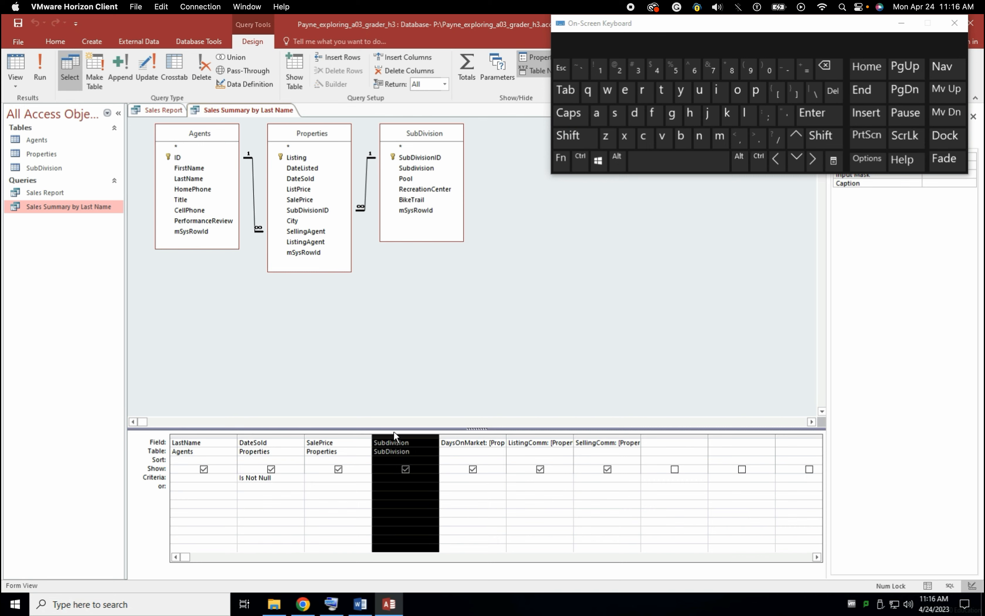
left_click(396, 72)
Read instruction 10 in Word, and display the Total row in the query's design grid in Access.
left_click(360, 604)
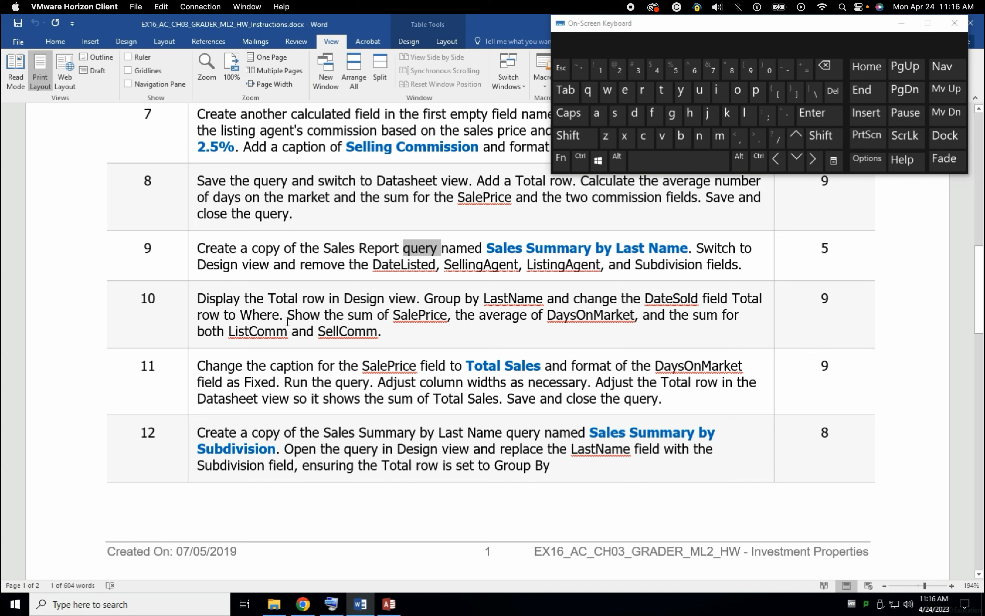
triple_click(219, 304)
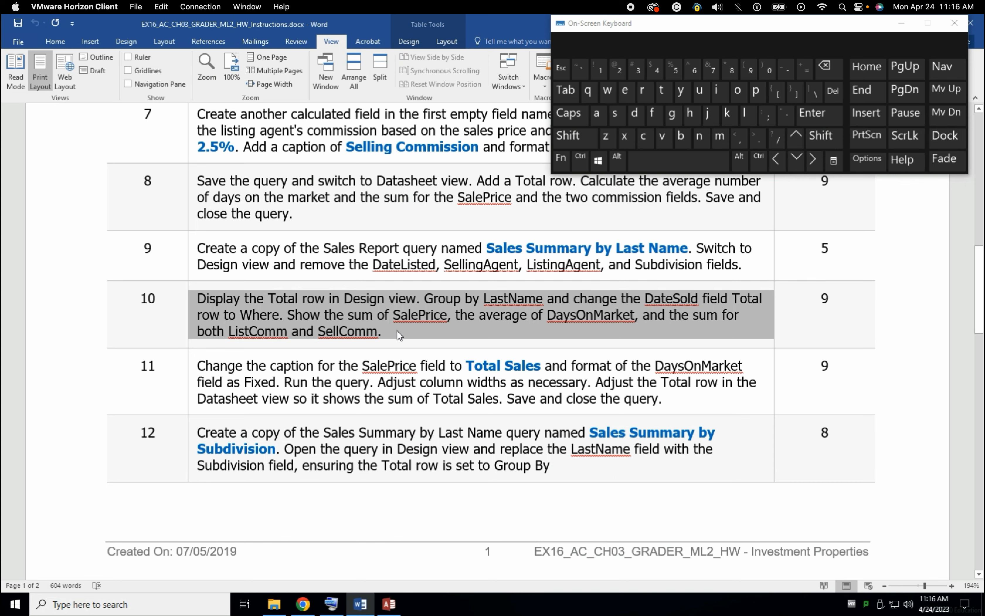
mouse_move(389, 604)
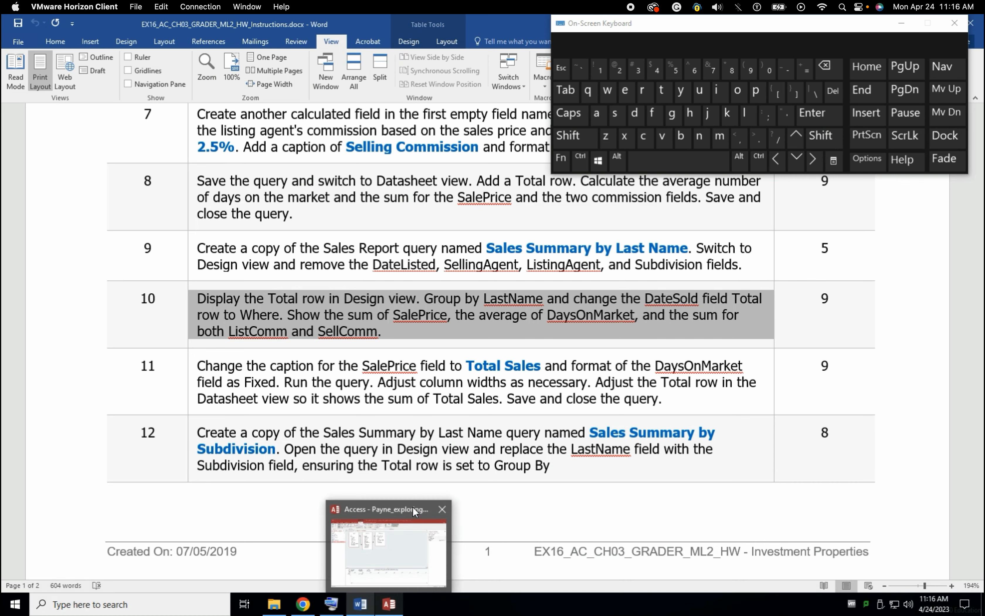
left_click(412, 507)
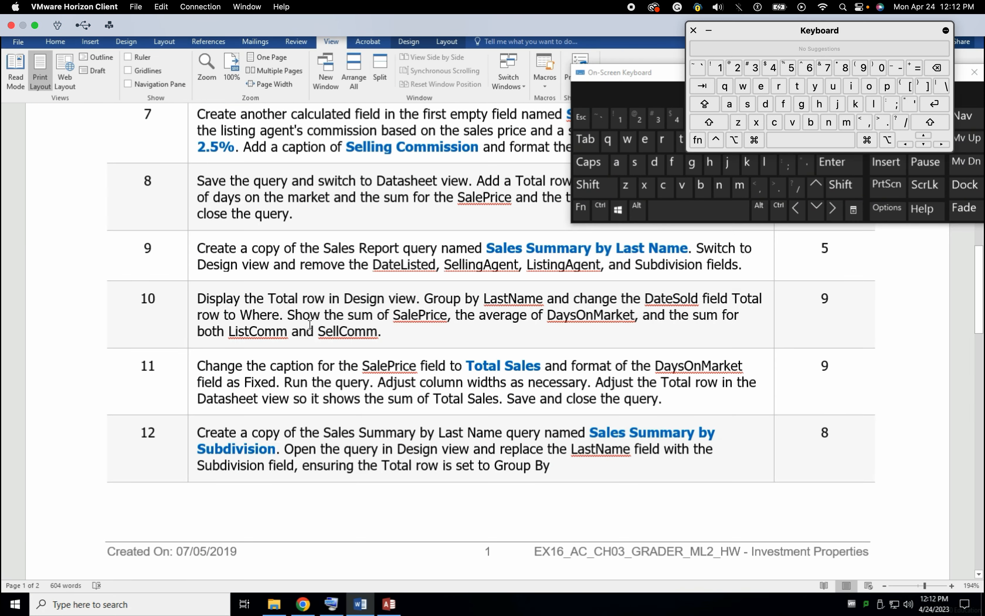
triple_click(324, 306)
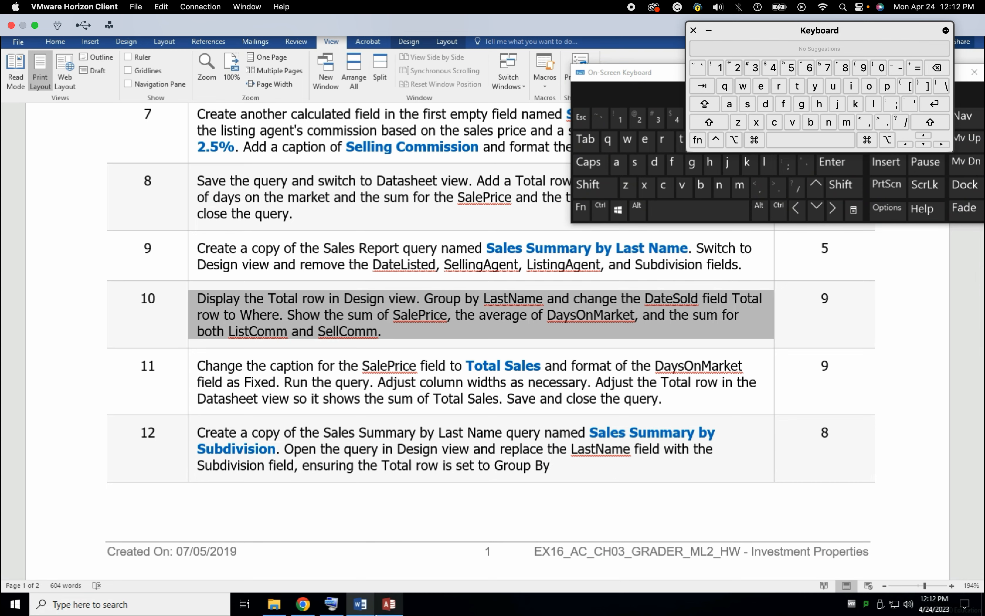
mouse_move(390, 603)
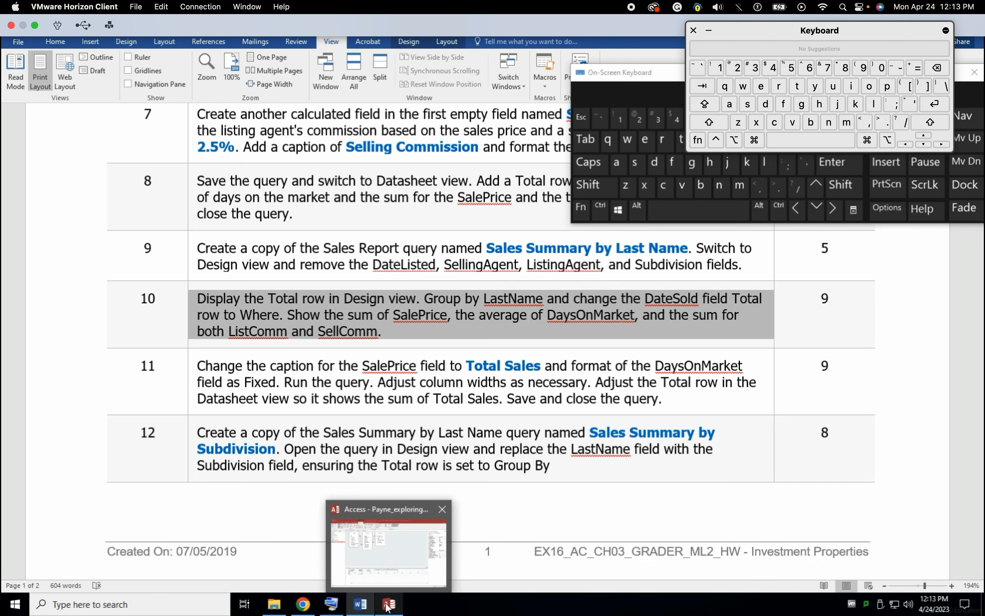
left_click(396, 576)
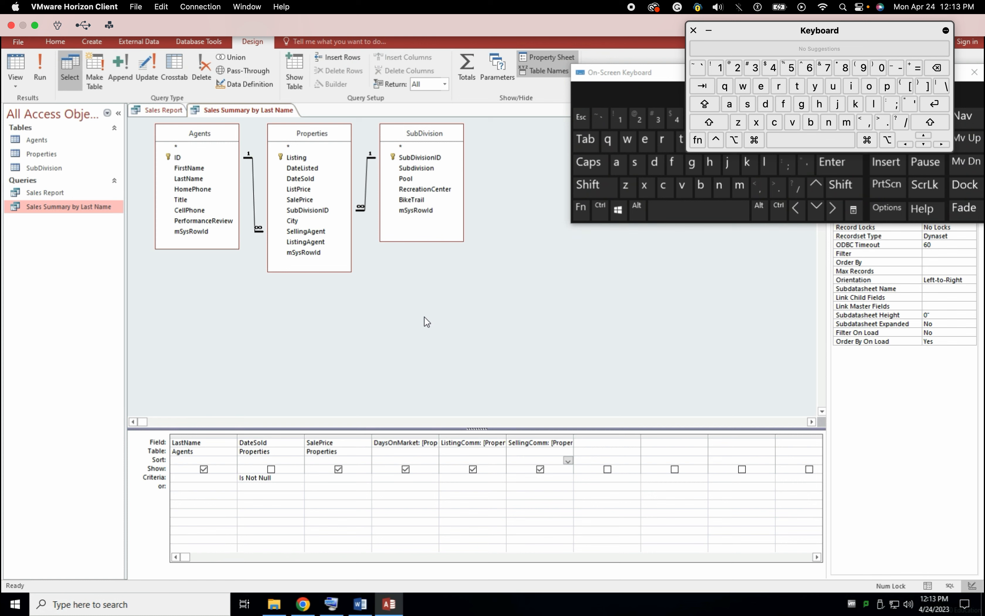
left_click(465, 64)
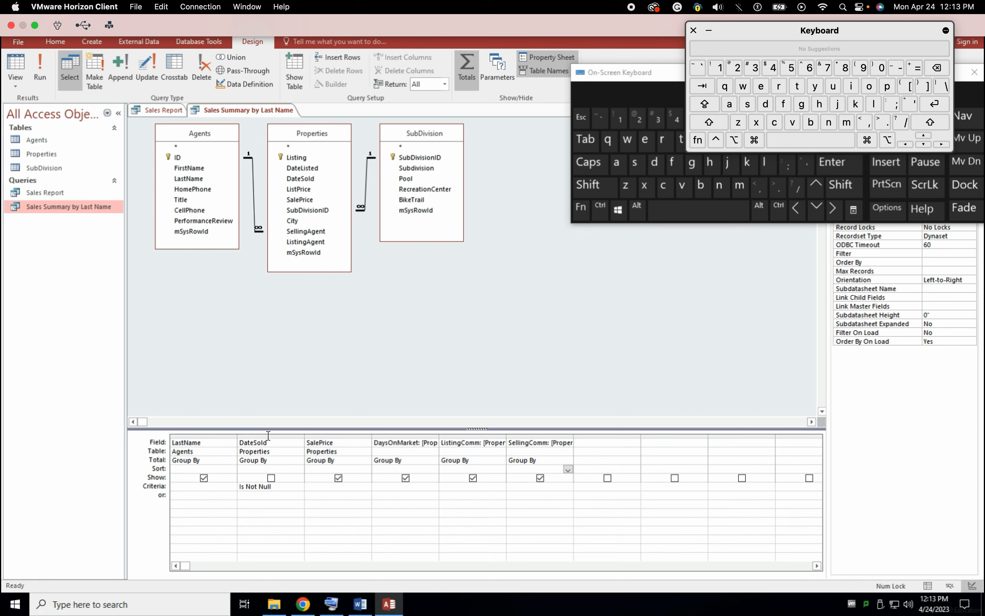
Check the grouping requirement in Word, and verify in Access that the LastName field's total is Group By.
left_click(361, 605)
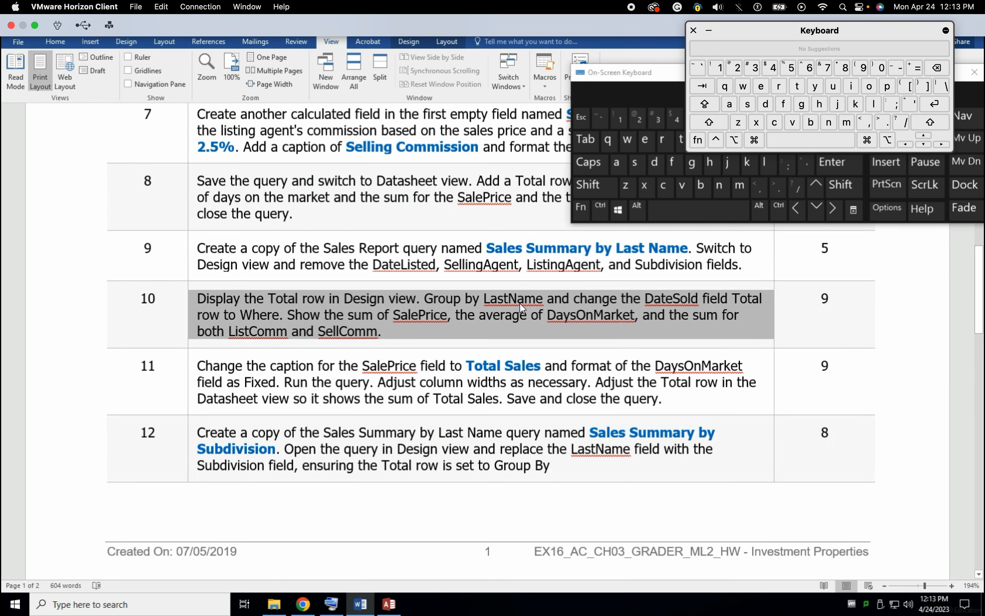
left_click(394, 602)
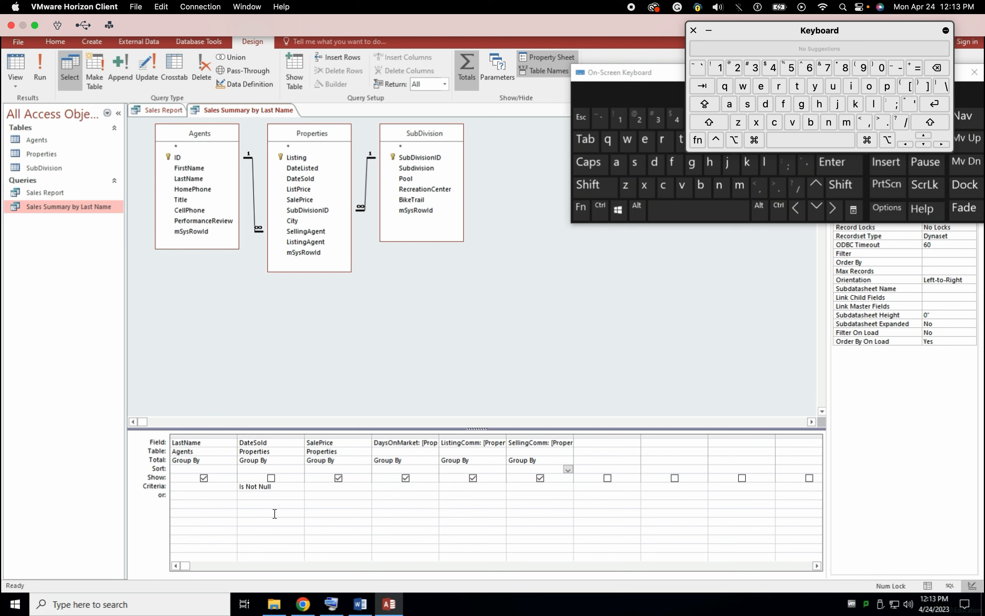
left_click(215, 459)
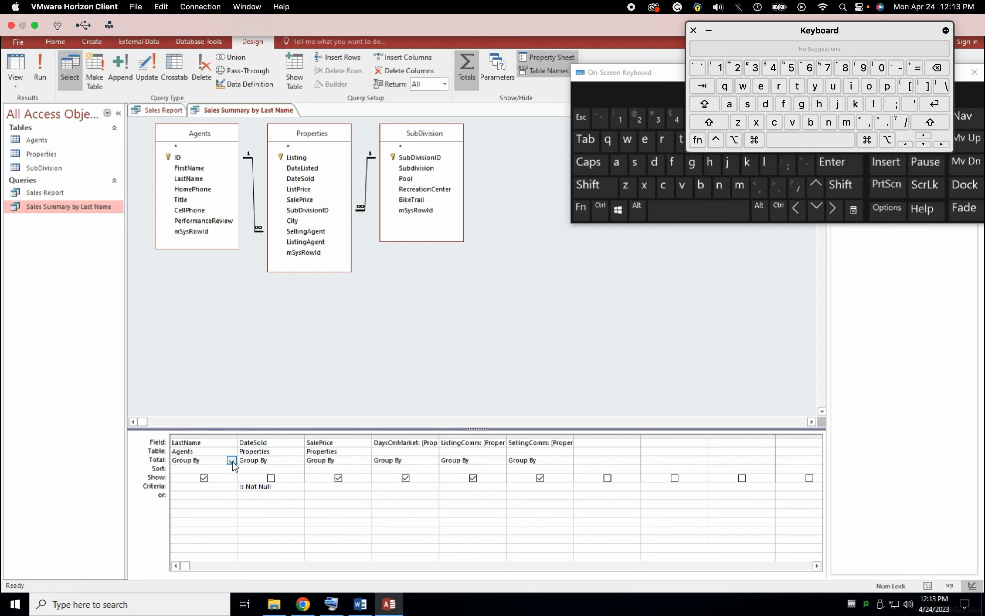
left_click(232, 460)
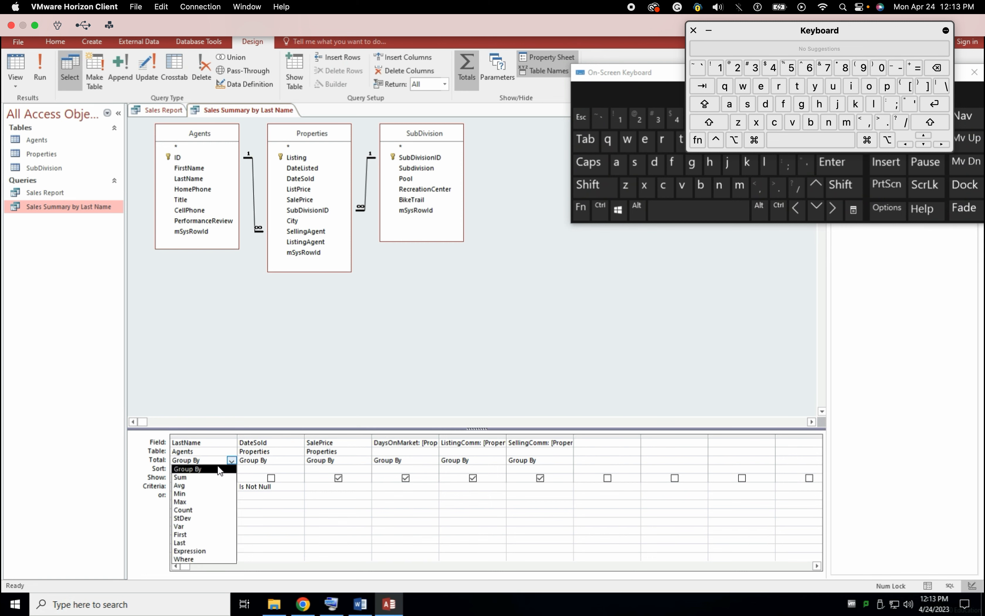
left_click(232, 461)
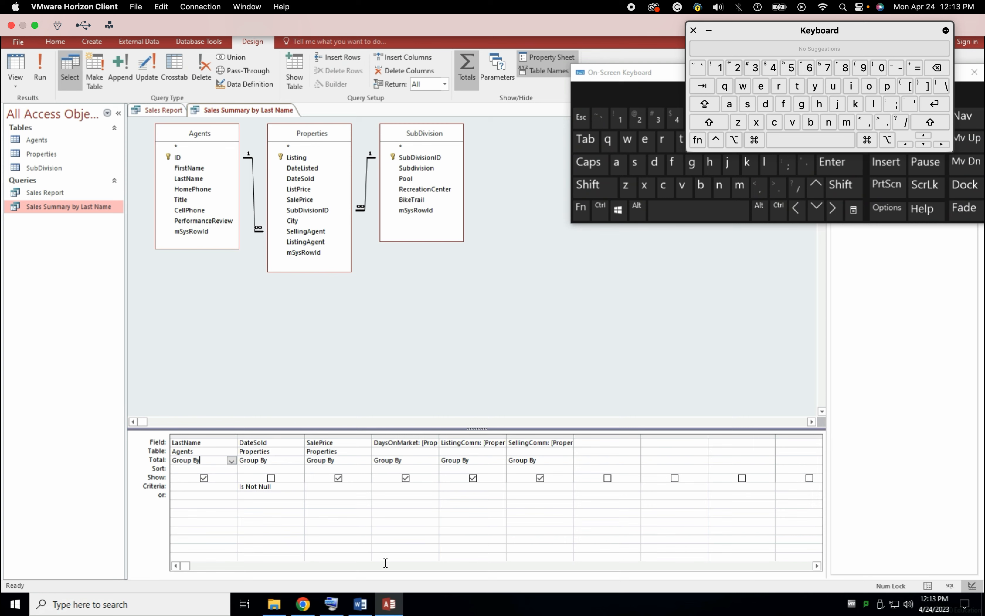
Consult instruction 10 in Word again, and set the DateSold field's total to Where in Access.
left_click(390, 607)
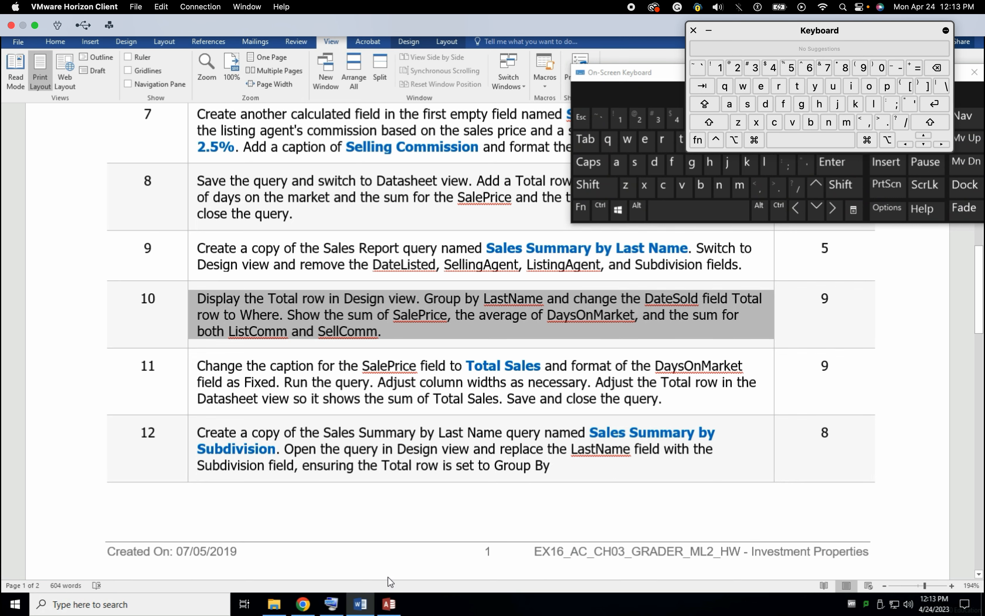
left_click(391, 605)
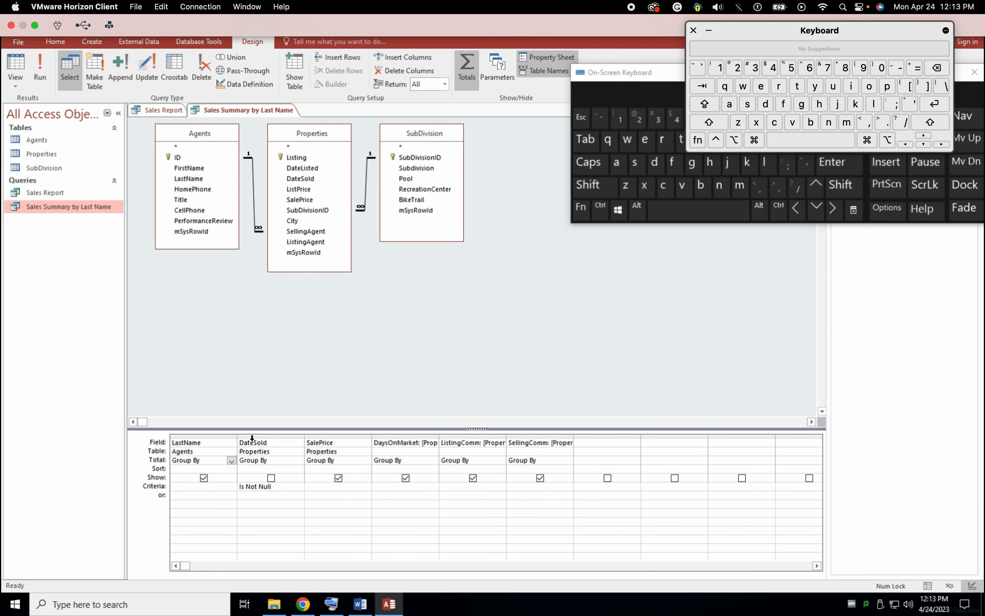
left_click(270, 462)
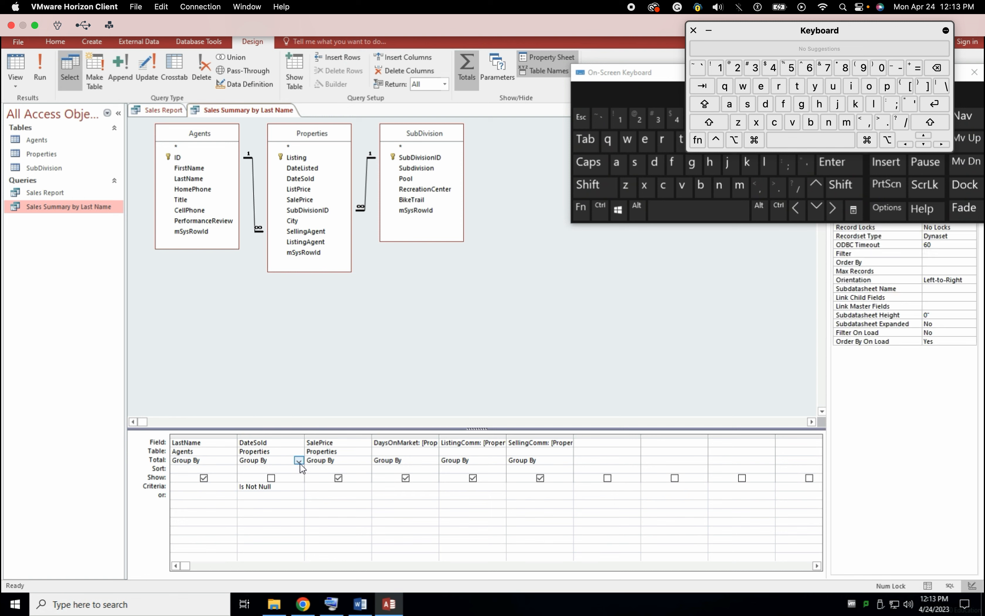
left_click(300, 463)
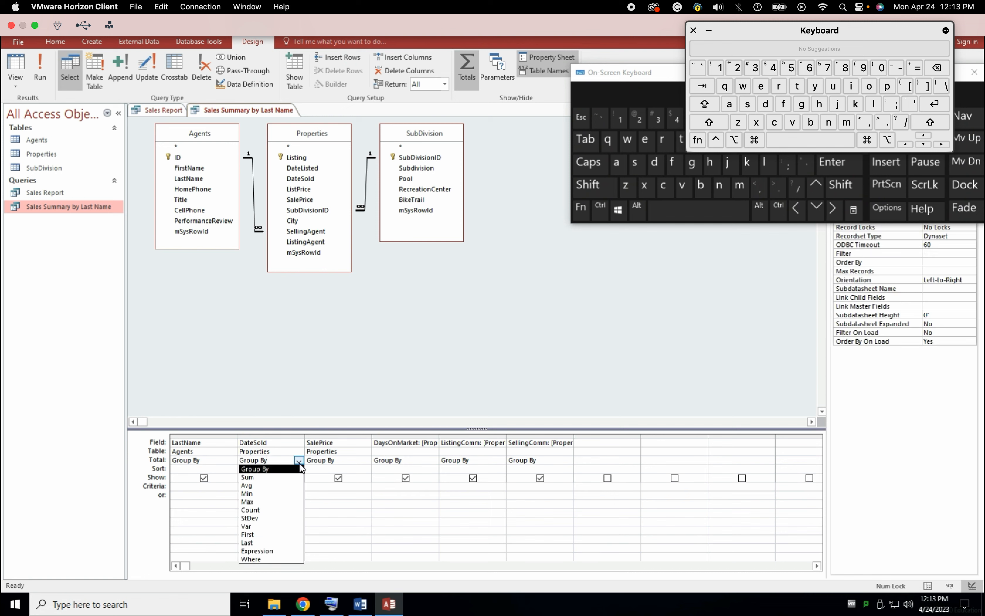
left_click(255, 559)
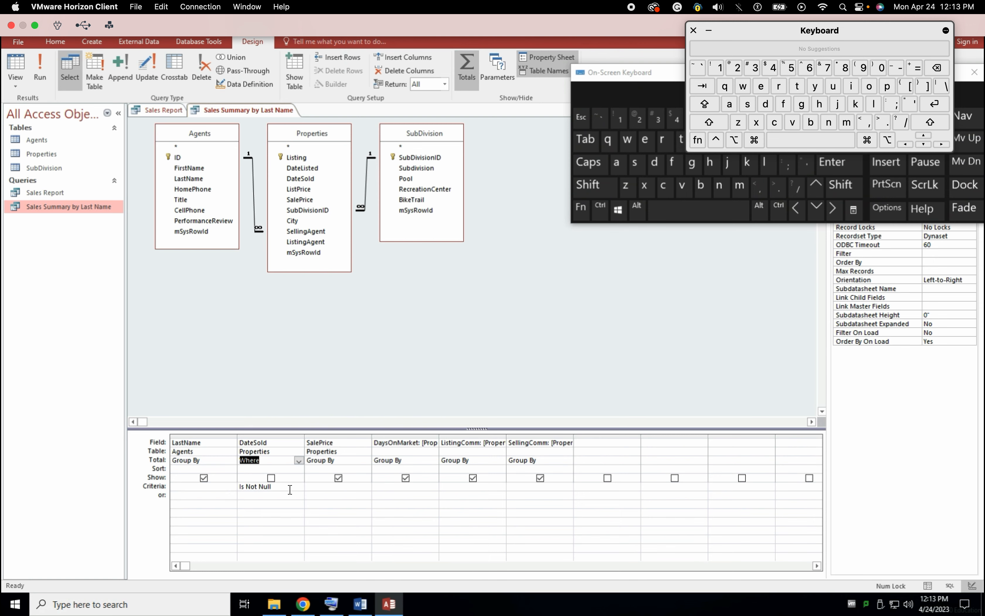
Consult instruction 10 in Word, and set the SalePrice field's total to Sum in the Access query.
left_click(360, 604)
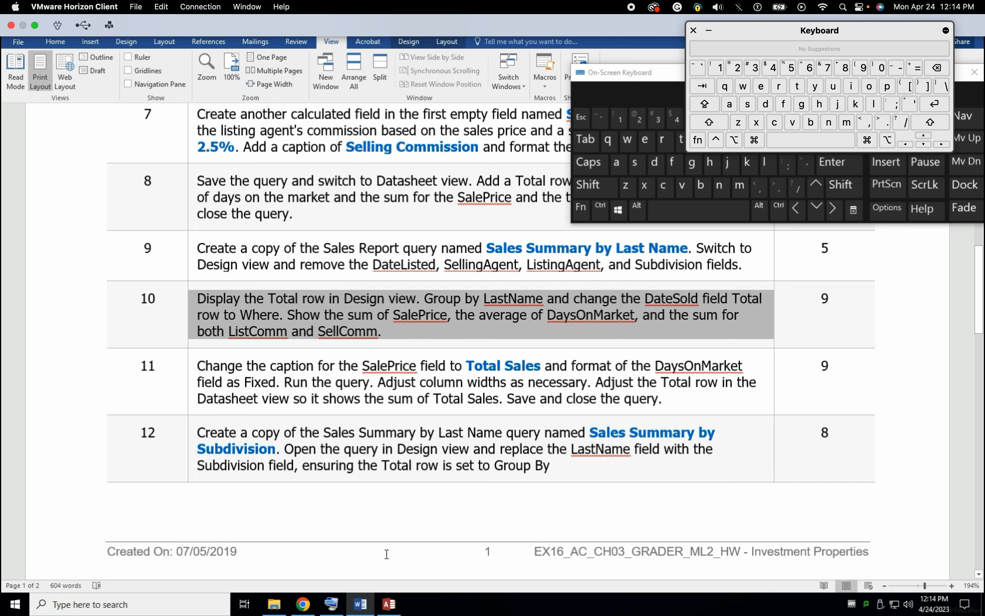
left_click(389, 604)
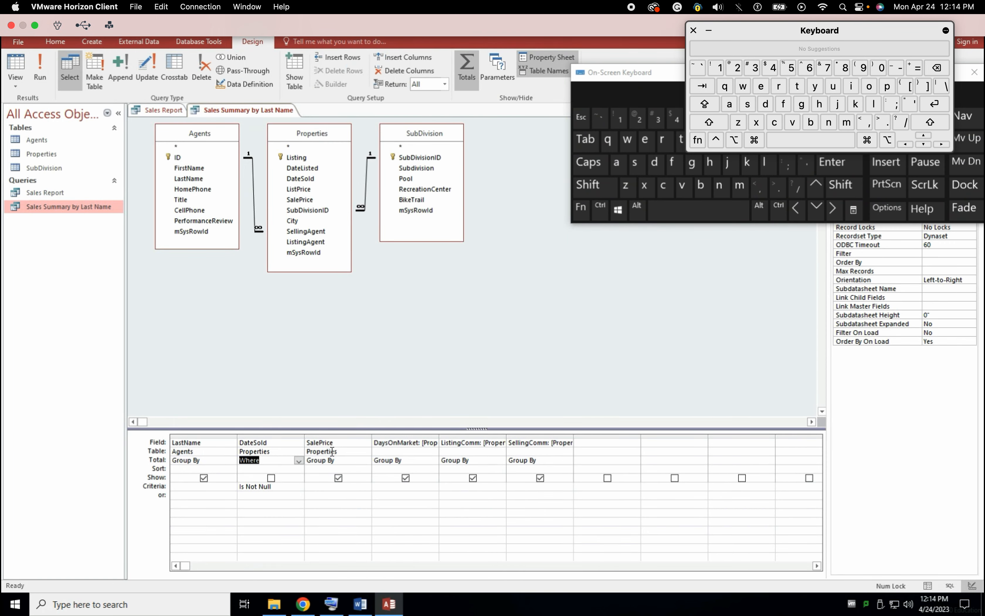
left_click(339, 460)
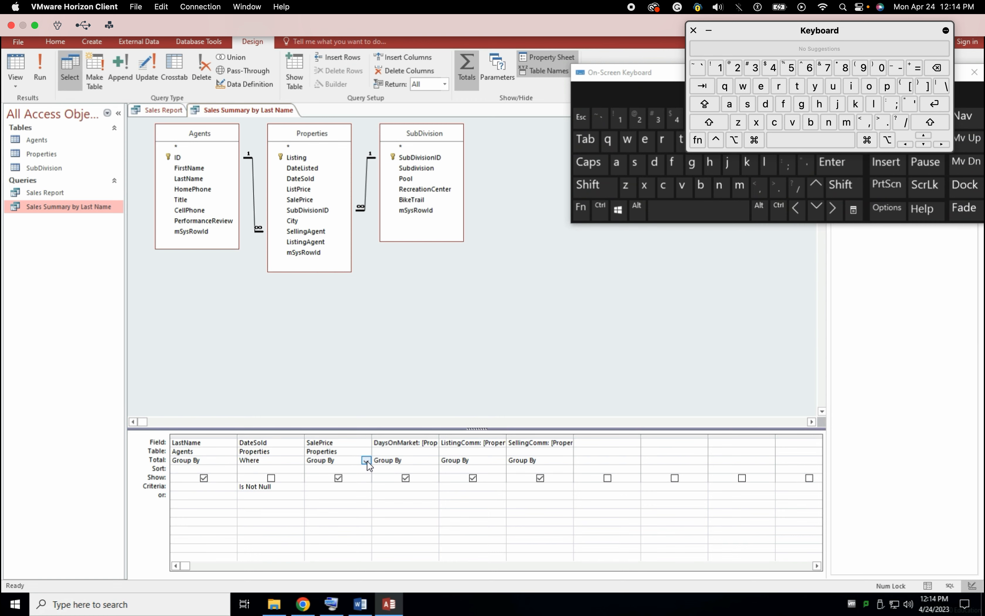
left_click(367, 461)
left_click(352, 477)
Check the DaysOnMarket requirement in Word, and set the DaysOnMarket field's total to Avg in Access.
left_click(360, 604)
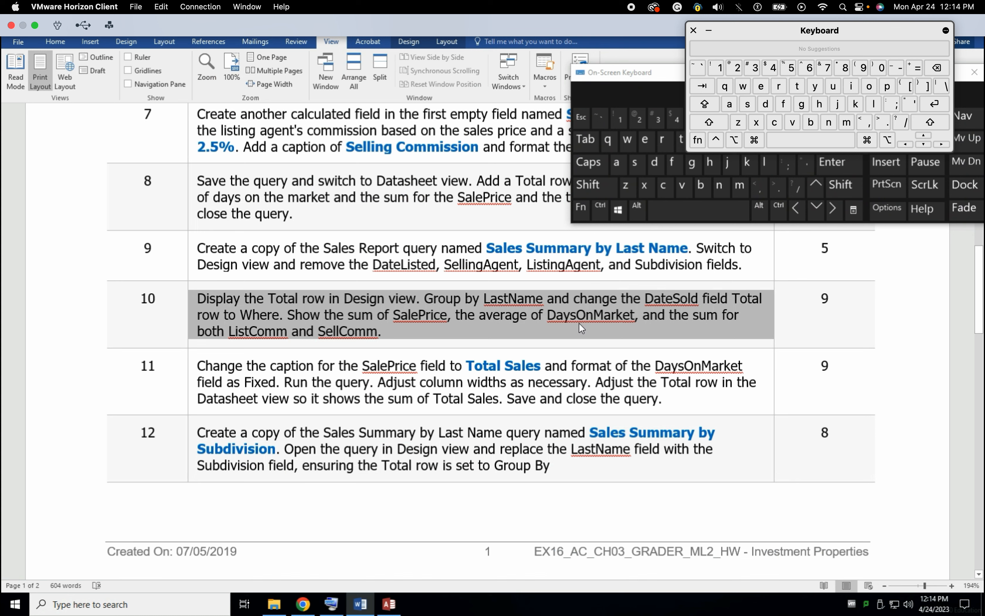
left_click(389, 604)
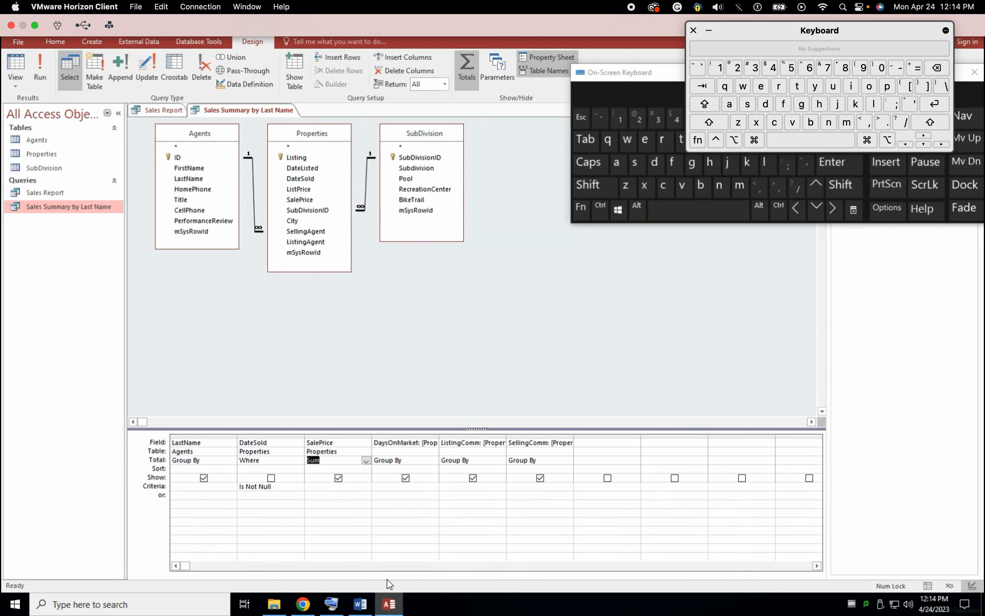
left_click(417, 459)
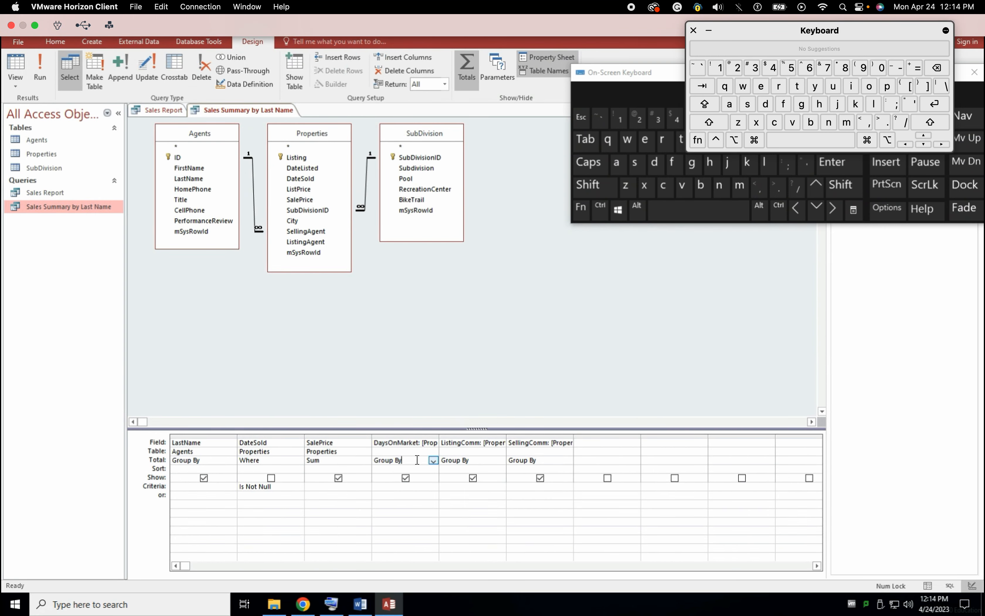
left_click(433, 460)
left_click(385, 485)
Check the commission requirement in Word, and set the totals of the ListingComm and SellingComm fields to Sum in Access.
left_click(362, 605)
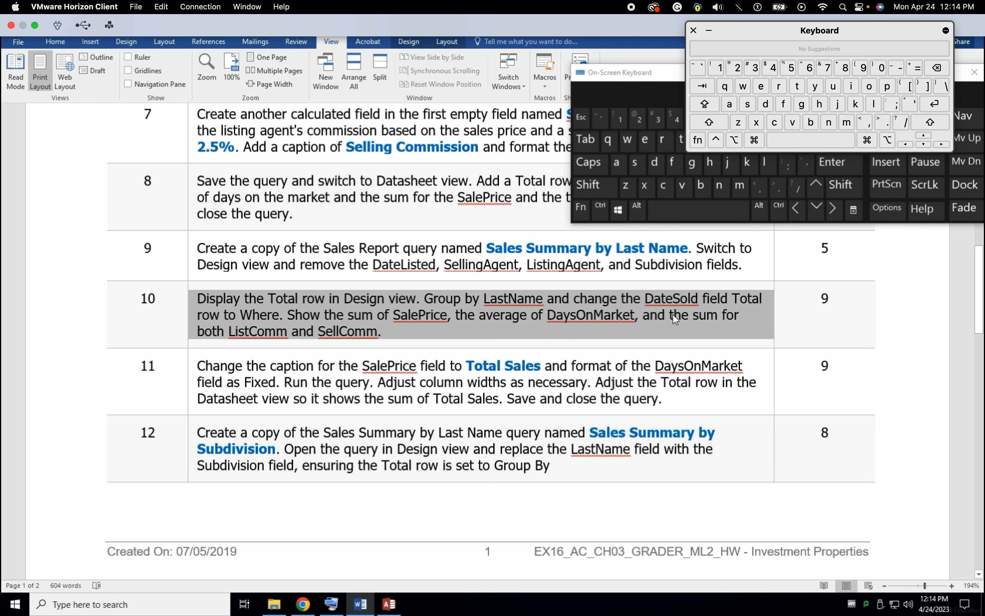
left_click(389, 604)
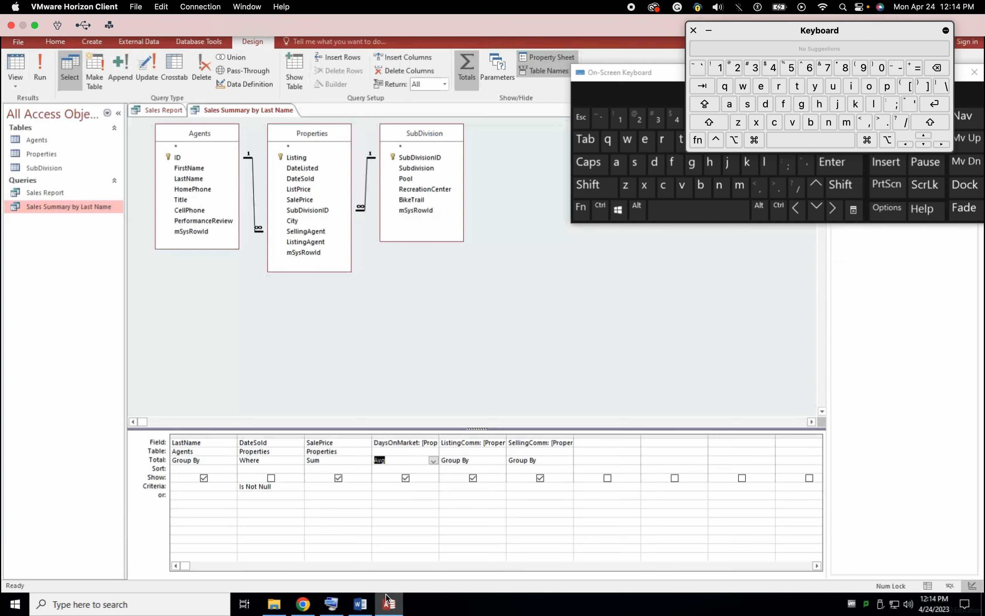
left_click(502, 462)
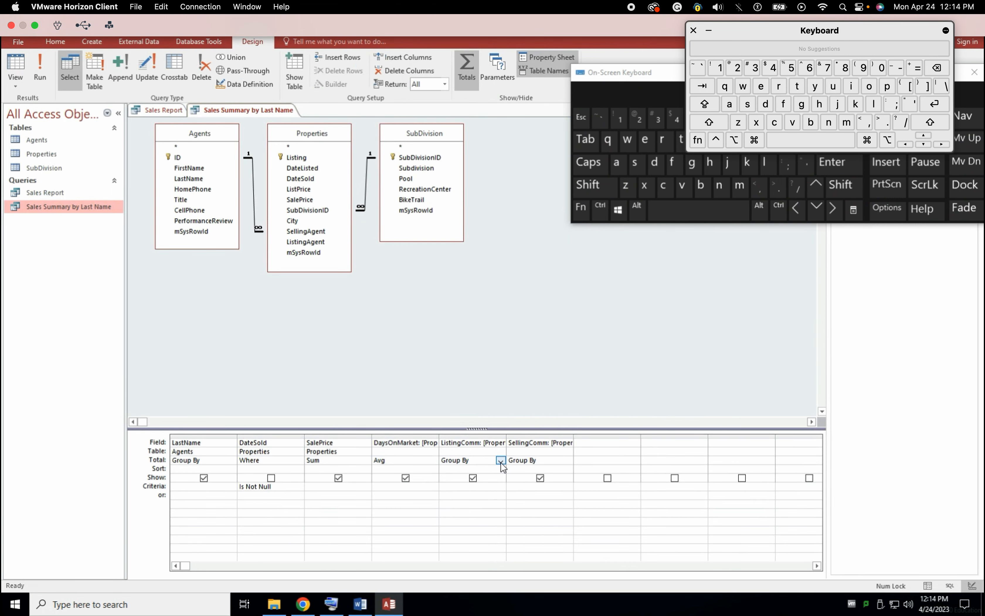
left_click(501, 463)
left_click(475, 476)
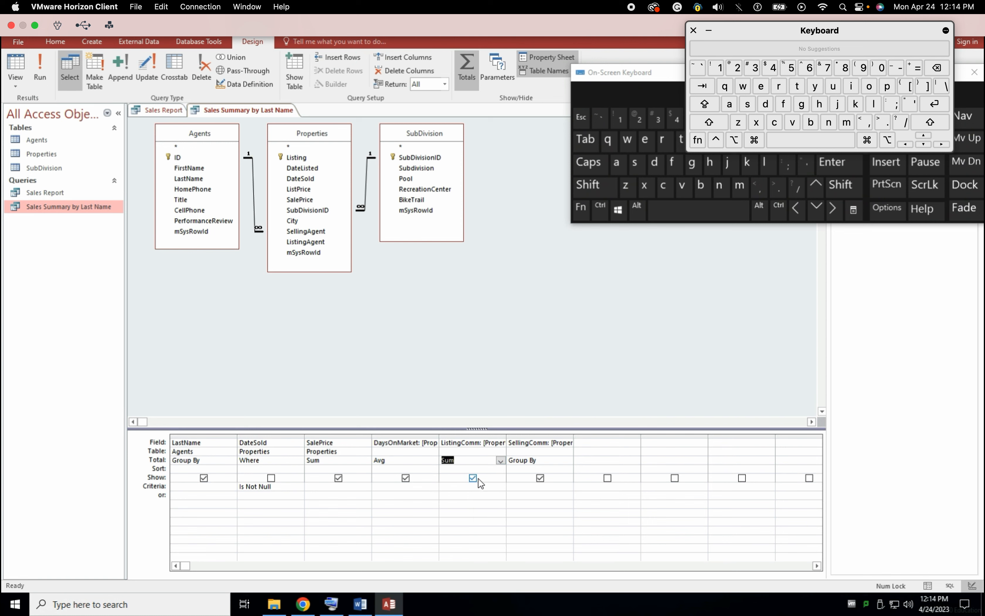
left_click(543, 459)
left_click(569, 462)
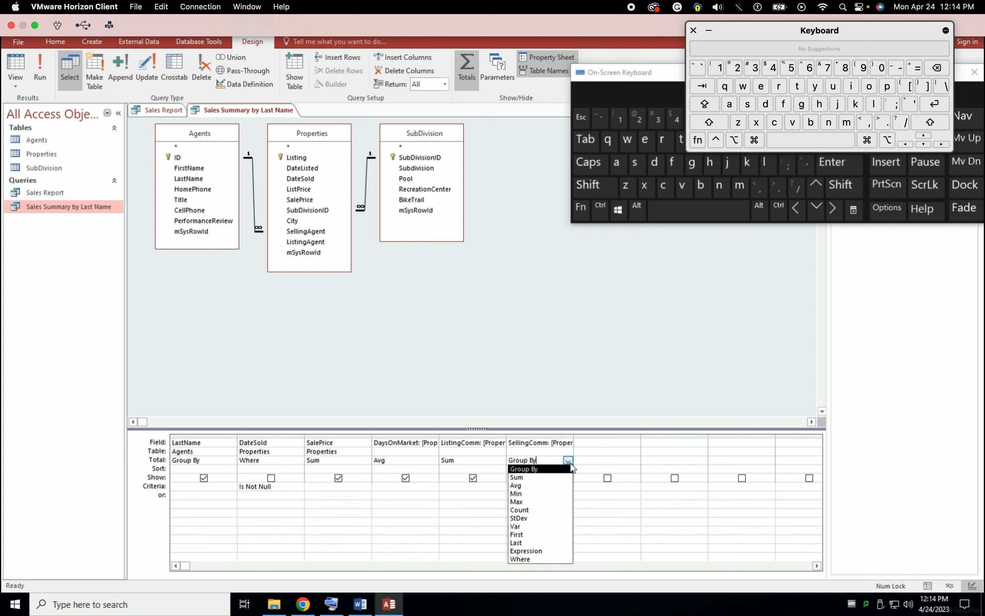
left_click(553, 478)
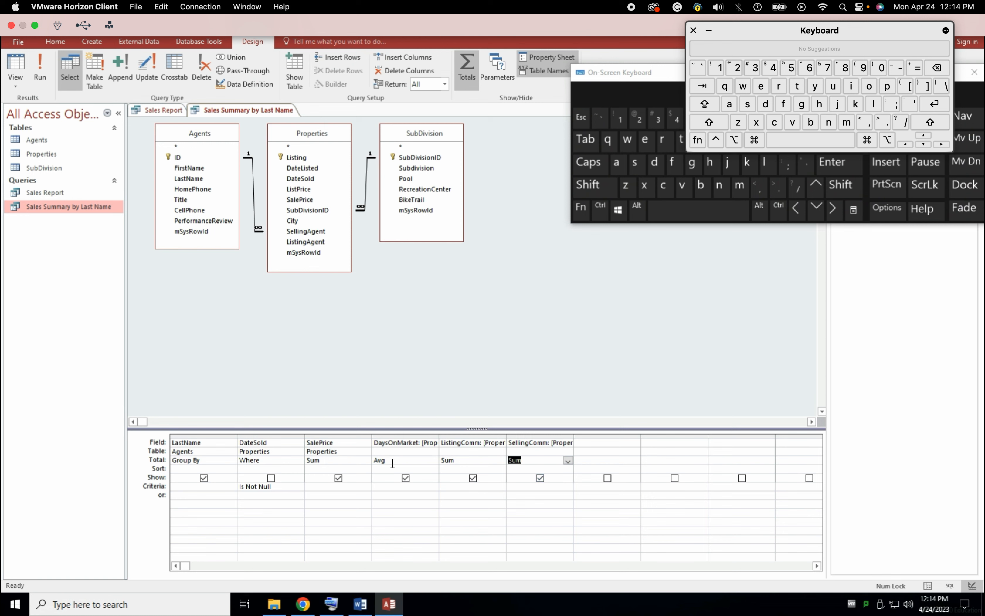
Read instruction 11 in Word, and check the SalePrice field's caption in Access, clearing the on-screen keyboards off its properties.
left_click(361, 605)
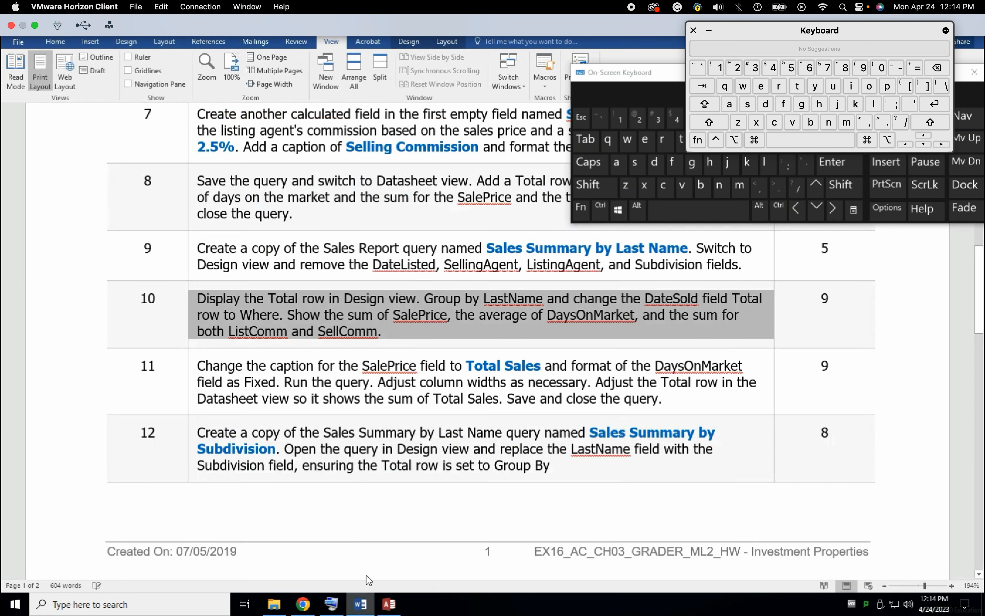
left_click(300, 382)
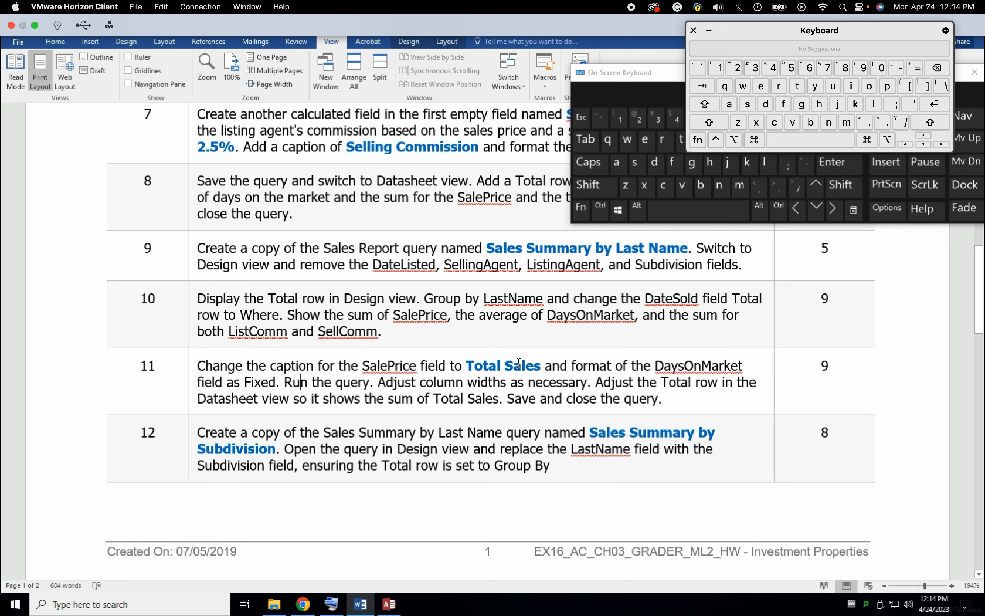
left_click(388, 604)
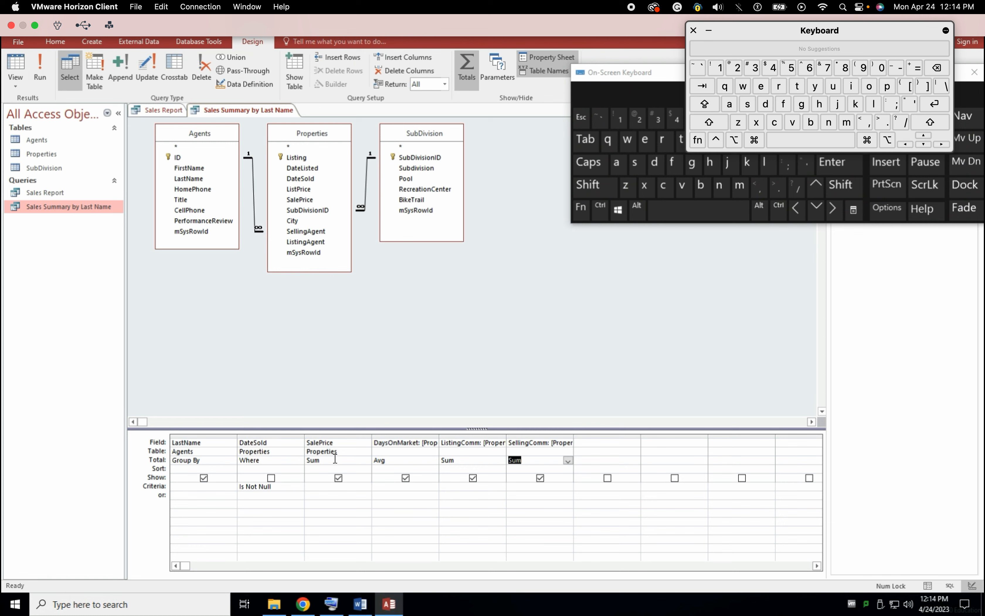
left_click(333, 443)
left_click(707, 32)
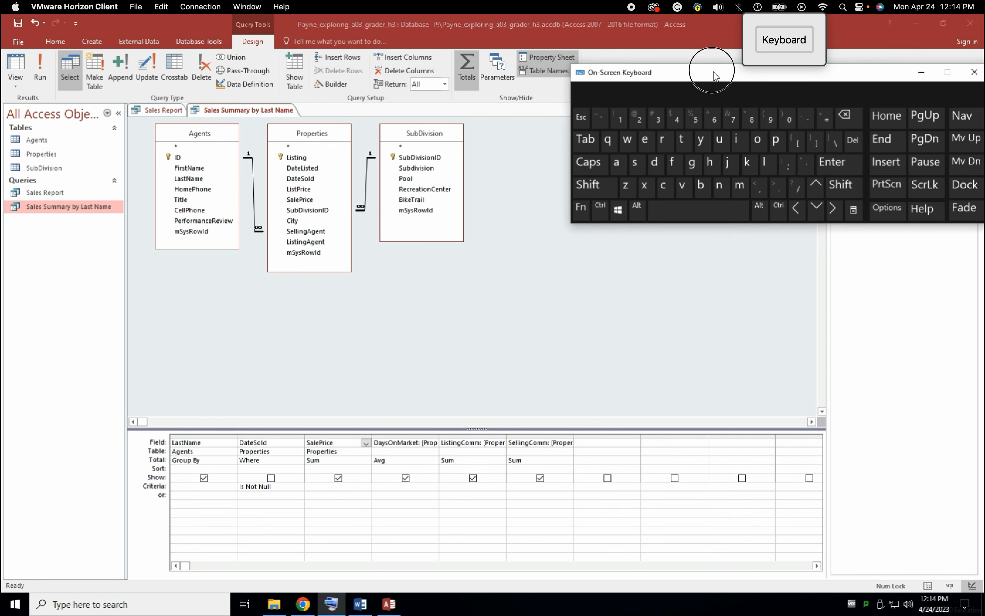
left_click_drag(712, 74, 474, 75)
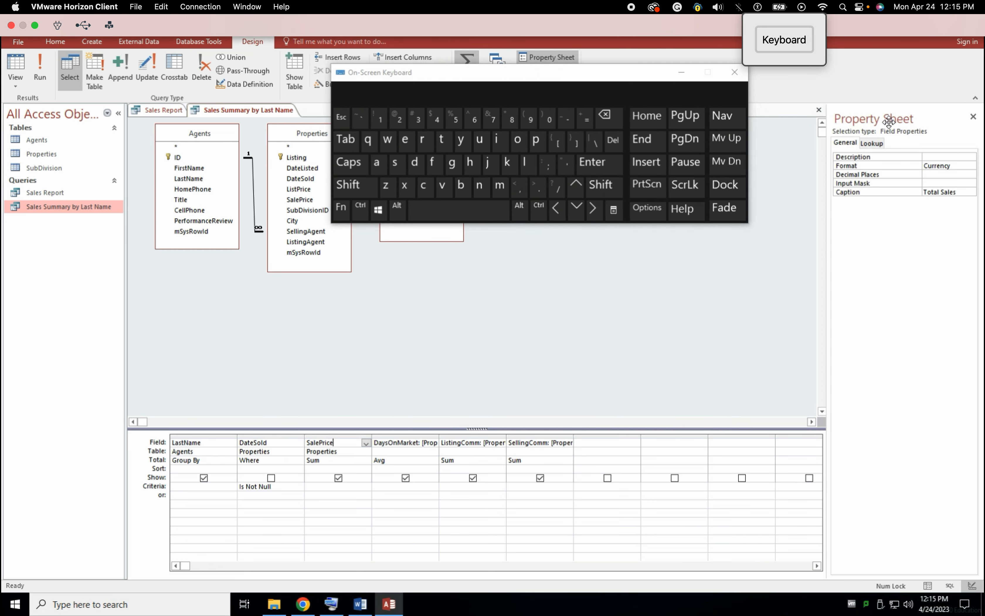
double_click(932, 192)
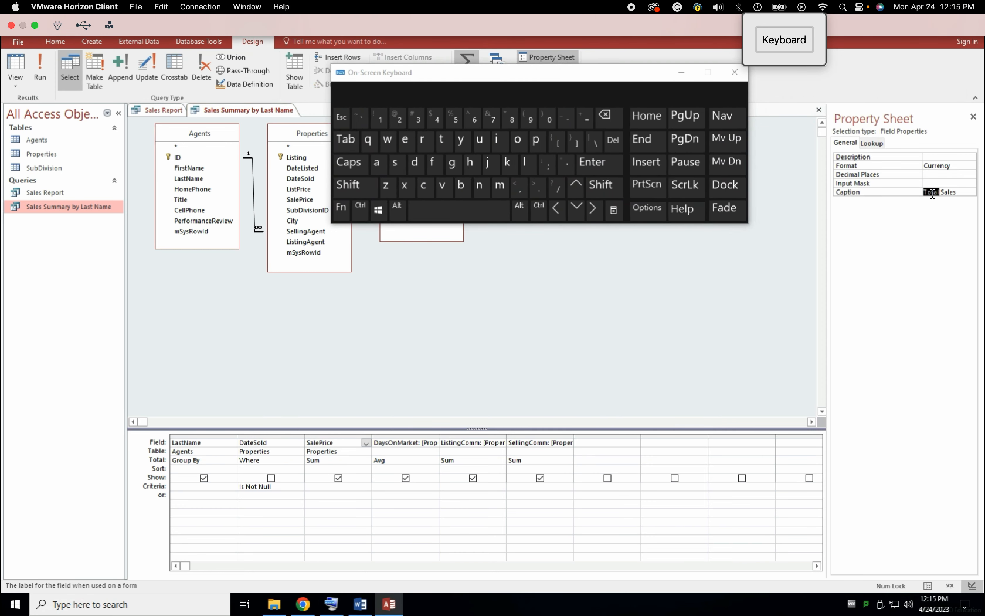
left_click(949, 190)
Recheck instruction 11 in Word, and set the DaysOnMarket field's format to Fixed in Access.
left_click(360, 603)
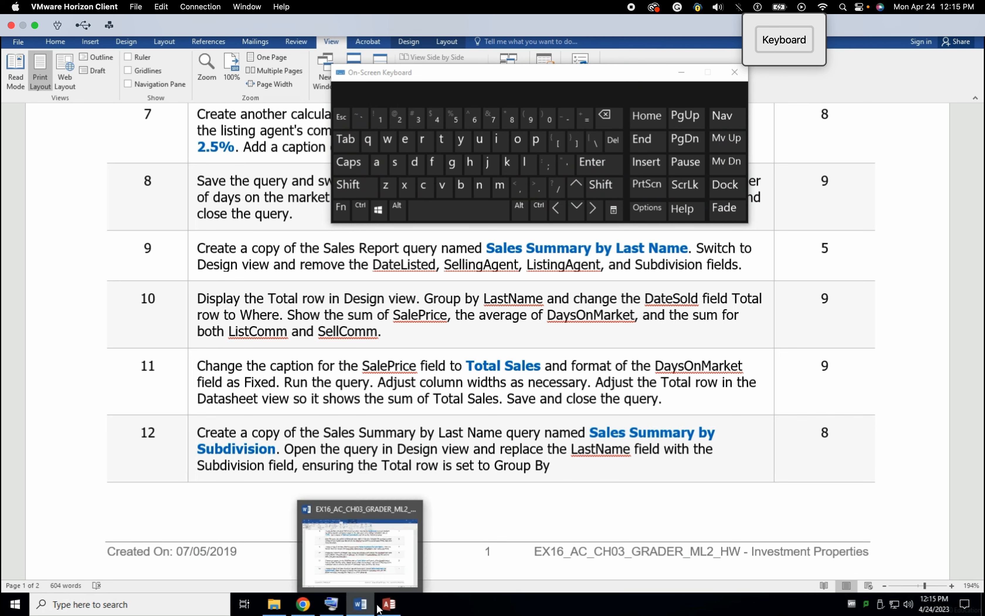
left_click(389, 604)
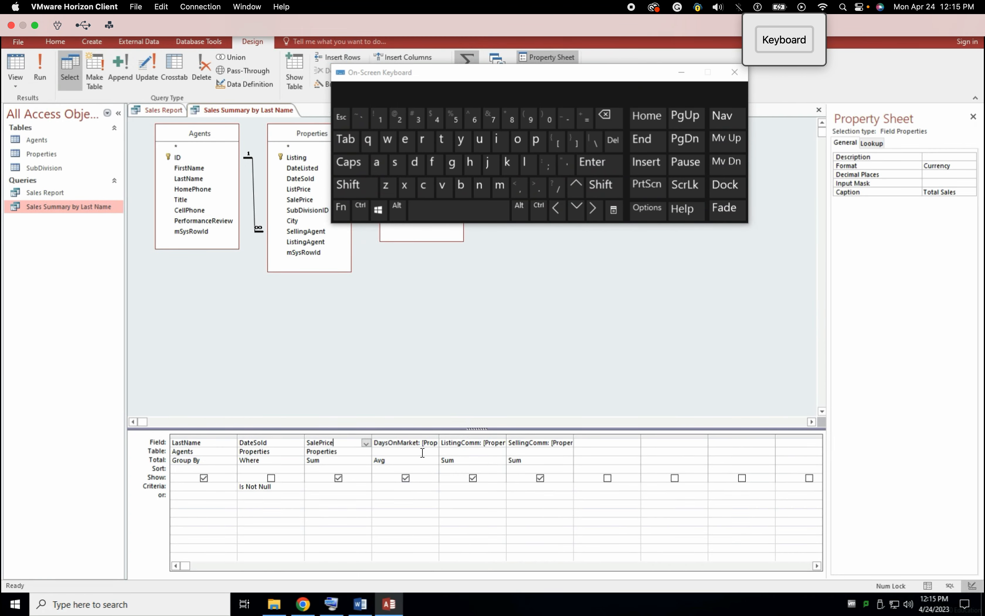
left_click(399, 443)
left_click(961, 166)
left_click(972, 167)
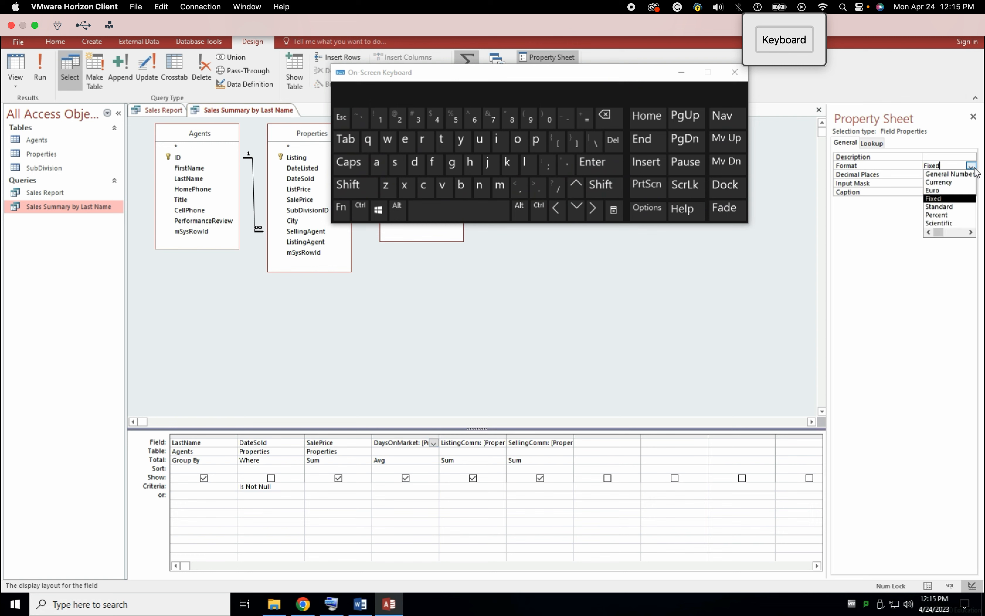
left_click(938, 199)
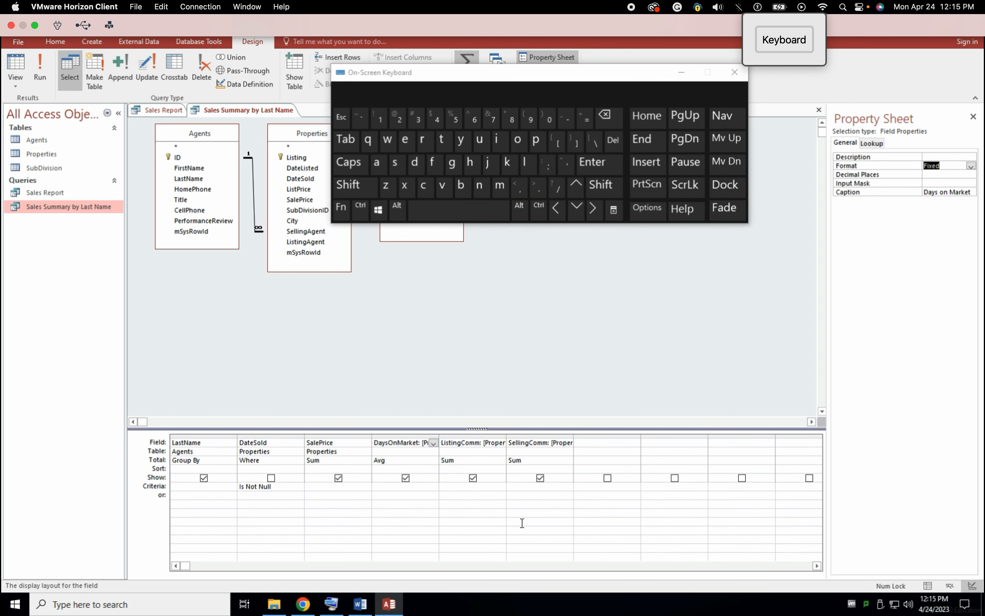
Confirm the next part of instruction 11 in Word, run the query in Access, and uncover its results.
left_click(360, 604)
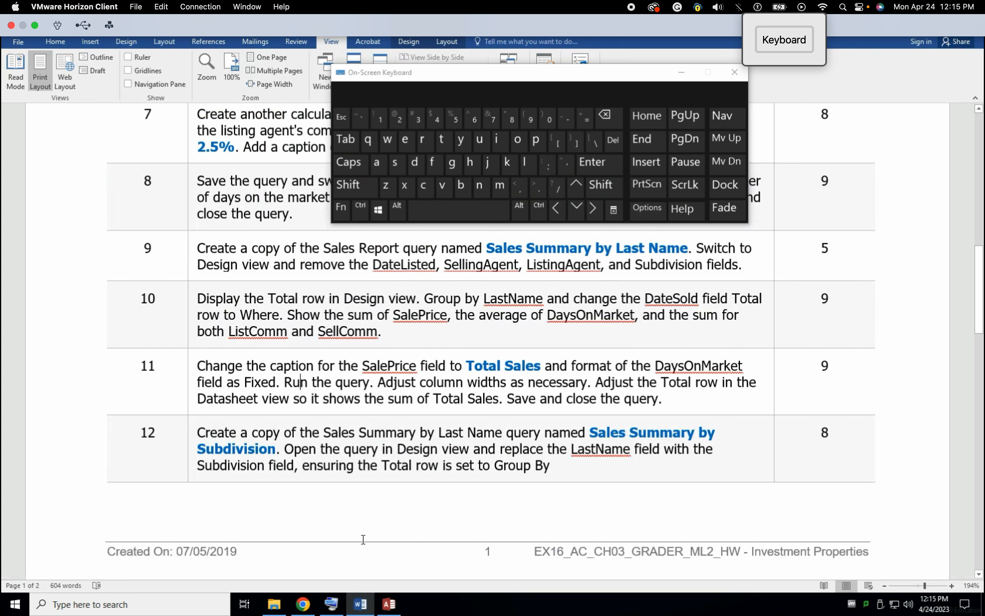
left_click(396, 609)
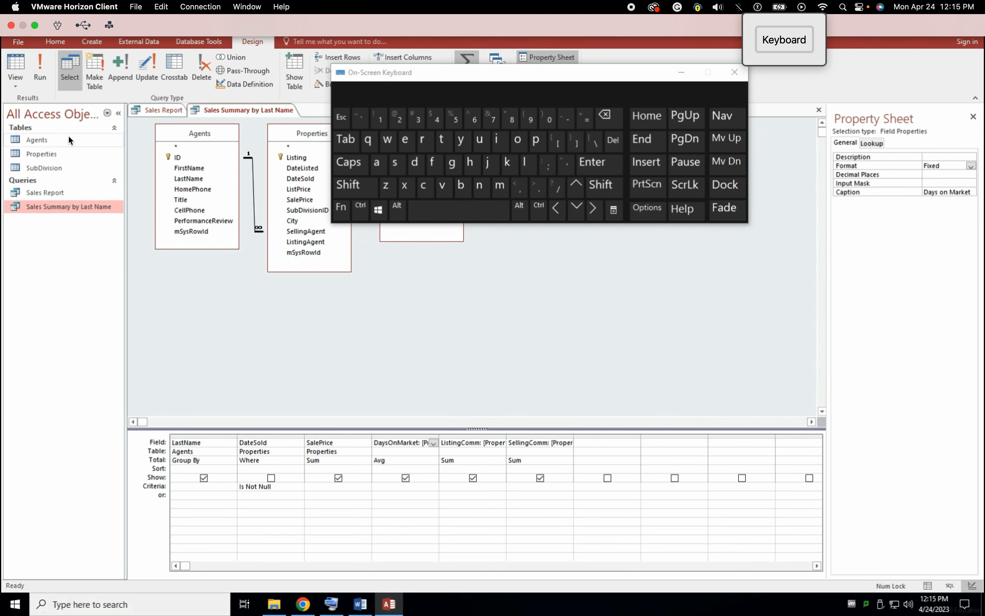
left_click(42, 69)
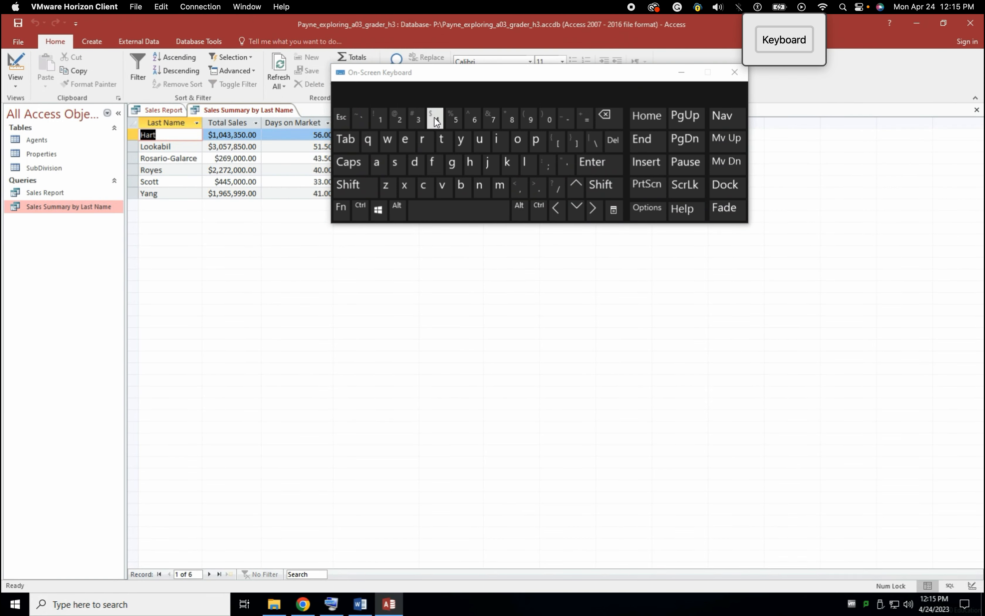
left_click_drag(423, 78, 615, 101)
left_click(266, 266)
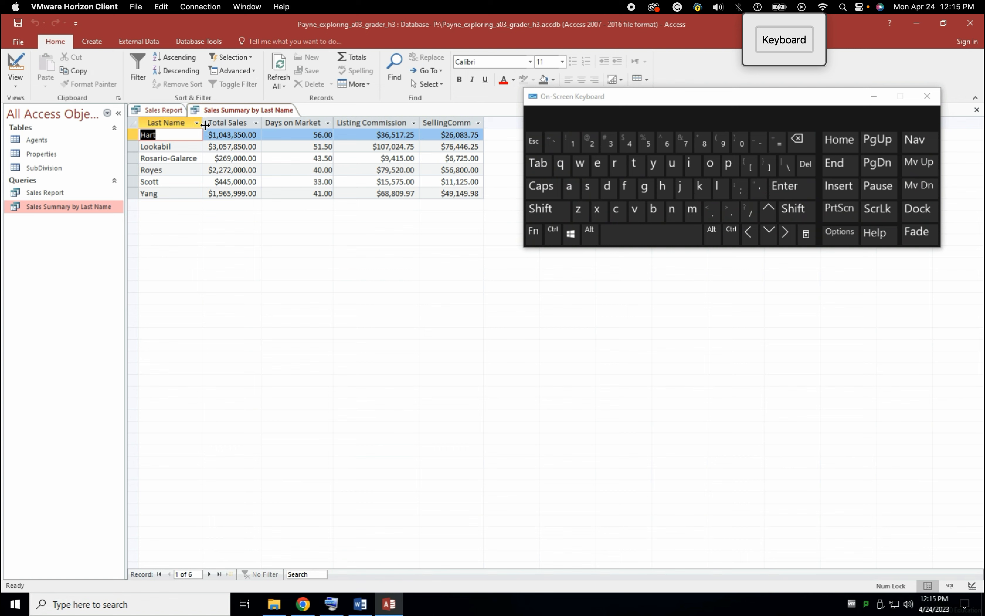
Narrow the Last Name and Days on Market columns in the query results.
left_click_drag(202, 125, 192, 124)
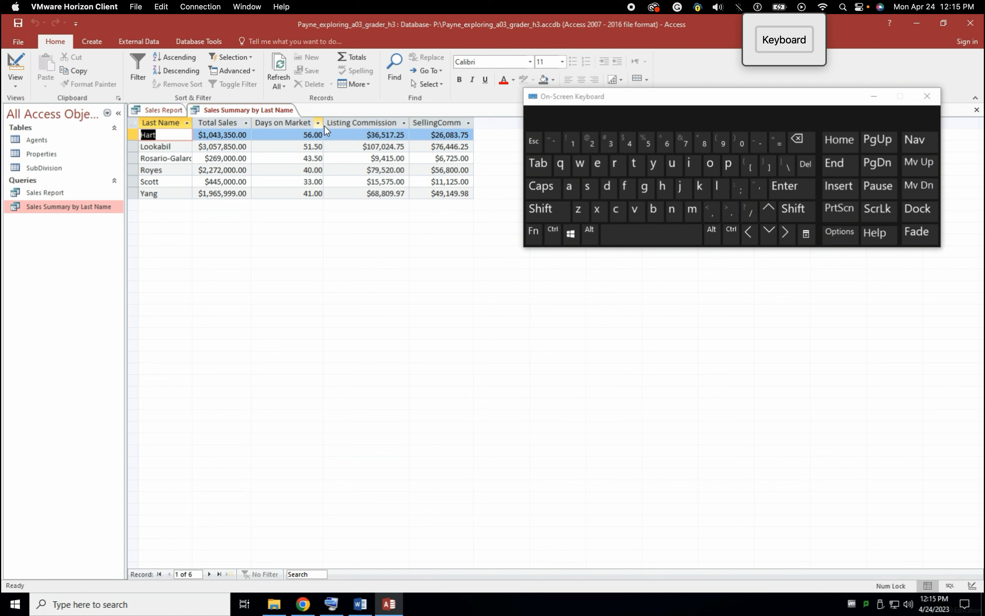
left_click_drag(328, 121, 297, 122)
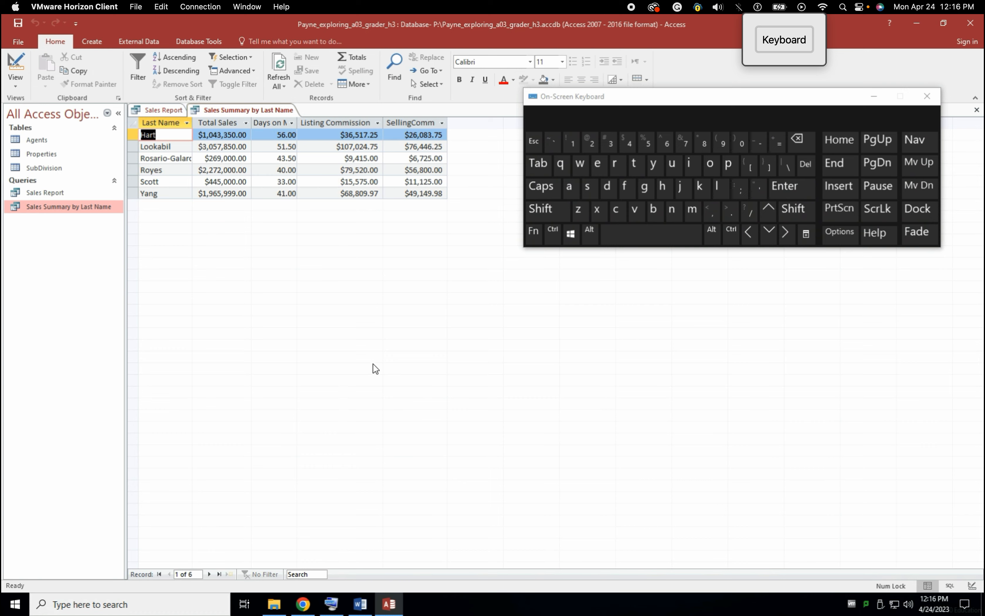
Review the column width requirement in Word, and fit the Last Name and Days on Market columns to their contents in Access.
left_click(361, 605)
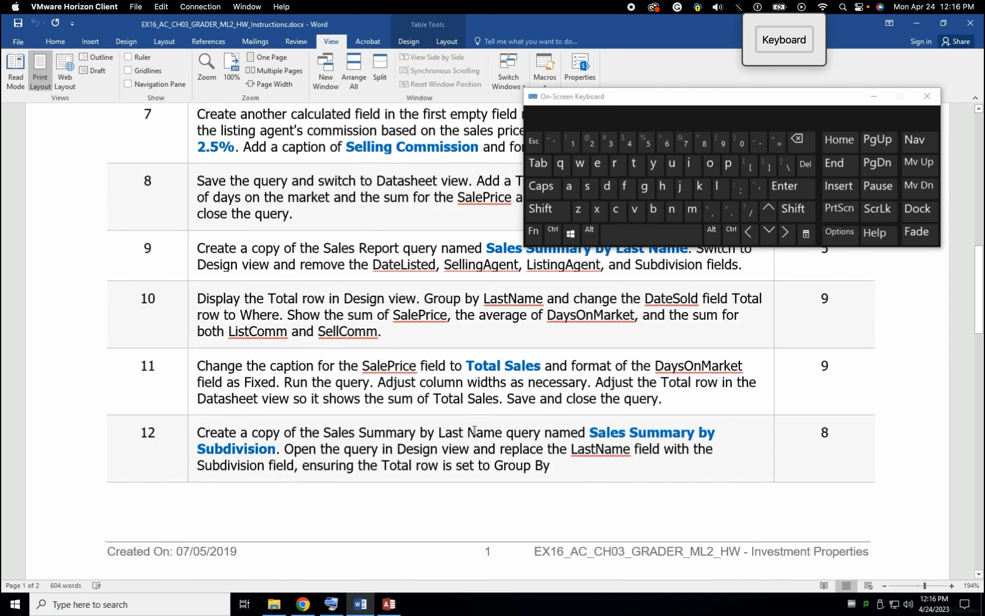
right_click(397, 384)
triple_click(397, 384)
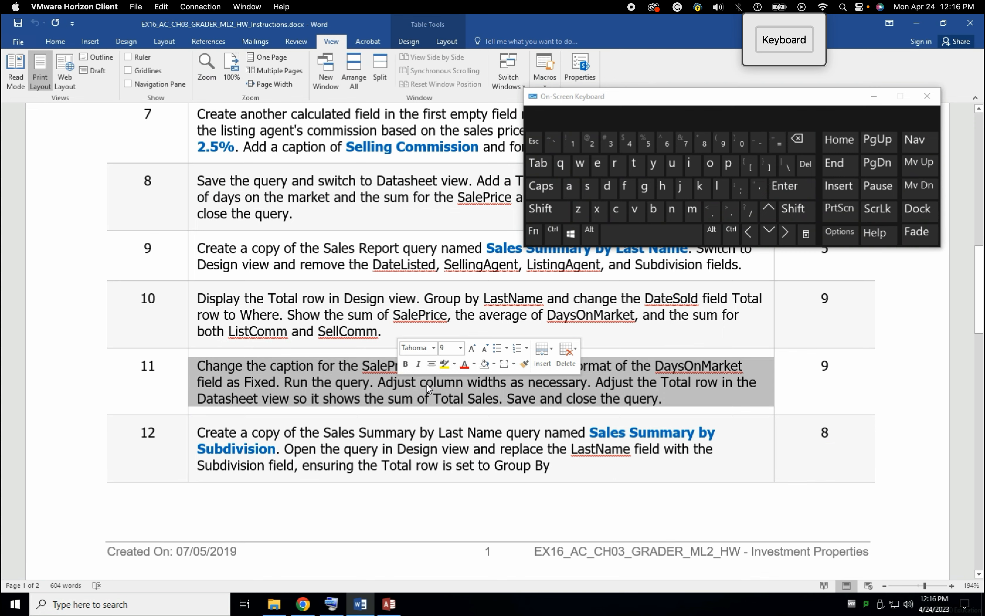
left_click(389, 604)
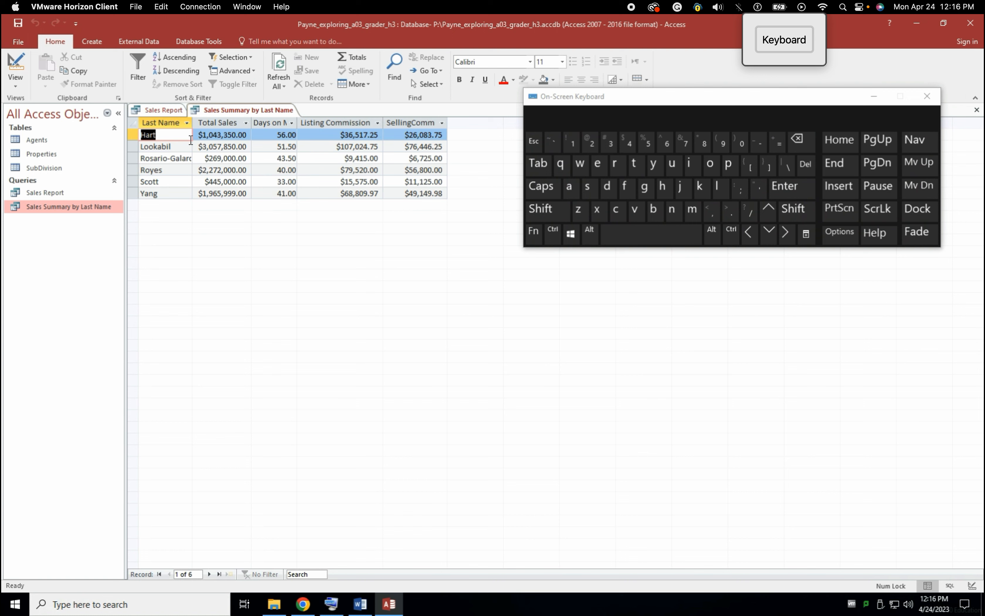
double_click(196, 122)
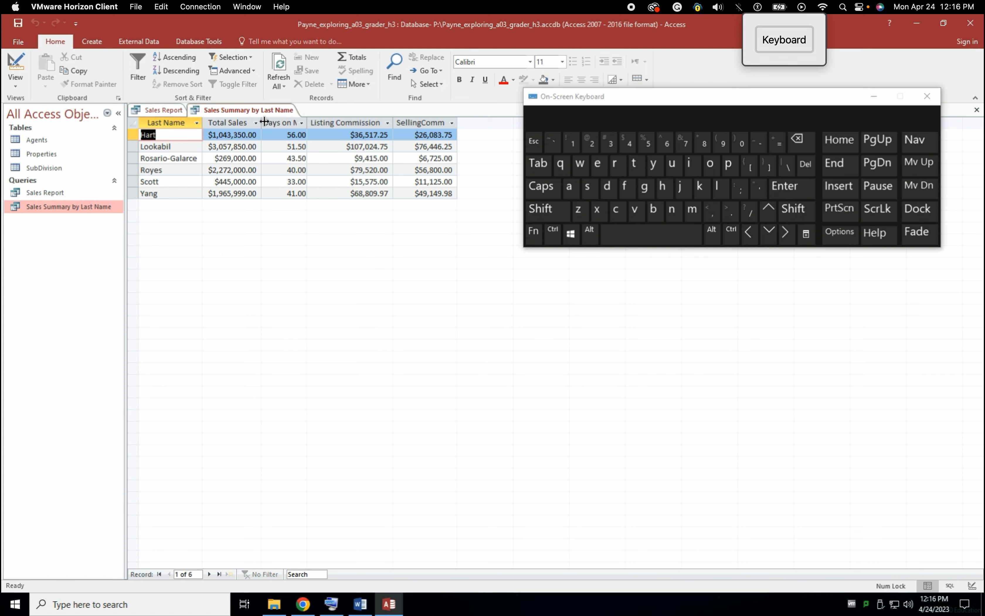
double_click(307, 122)
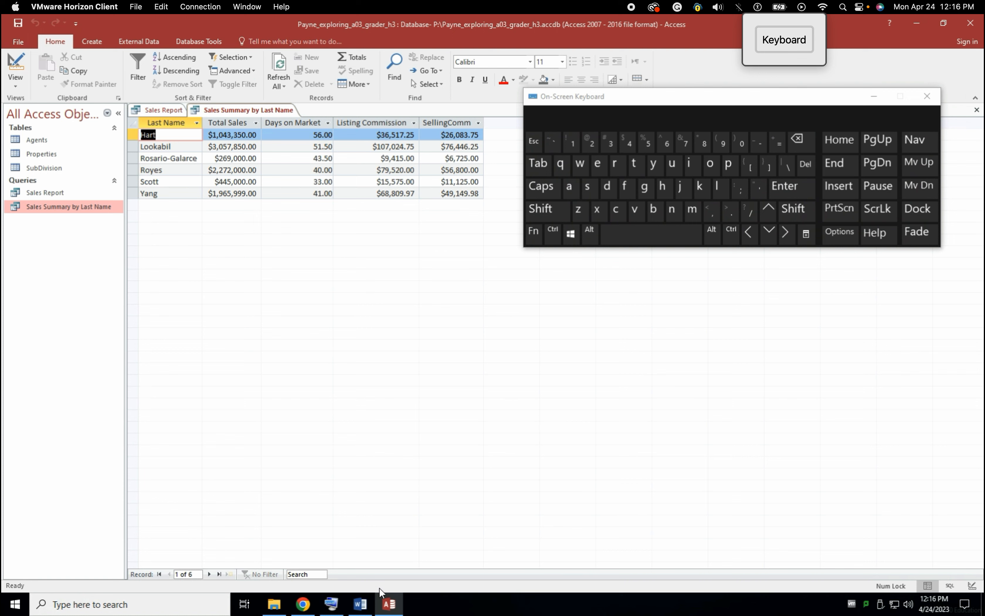
Review the Total row requirement of instruction 11 in Word, and add a Total row to the query results in Access.
left_click(394, 605)
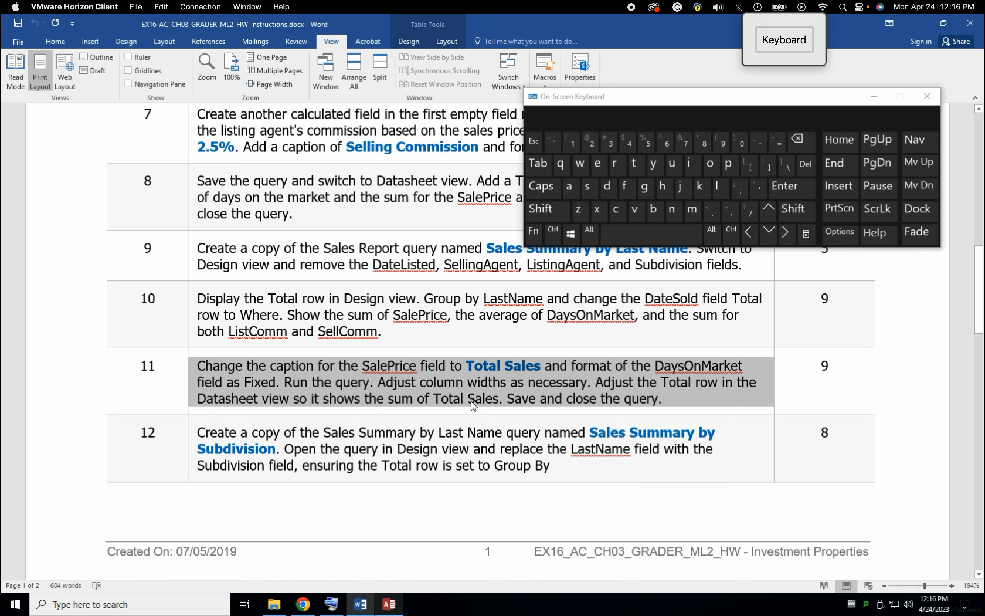
left_click(389, 607)
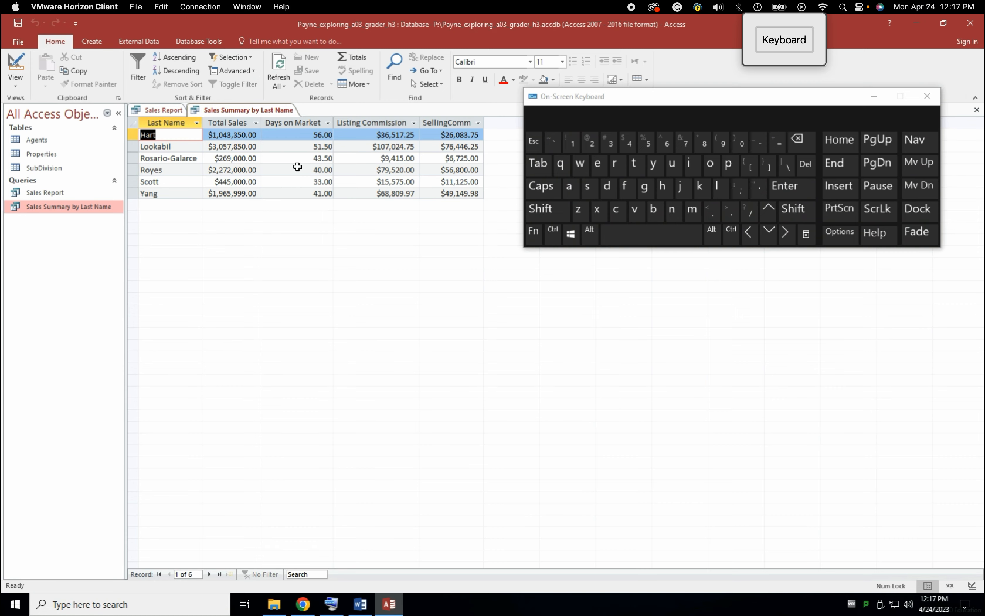
mouse_move(366, 611)
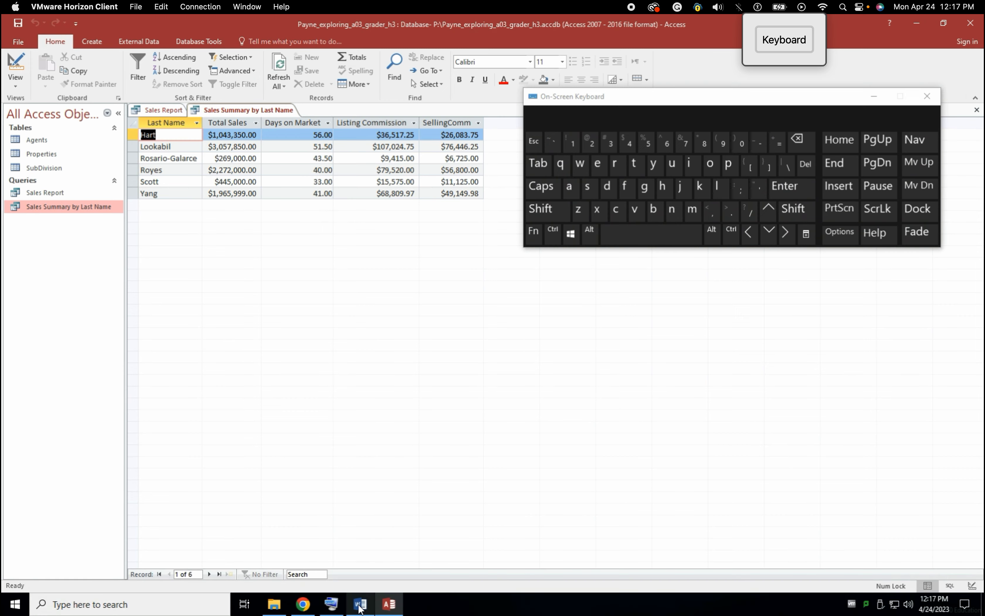
left_click(361, 604)
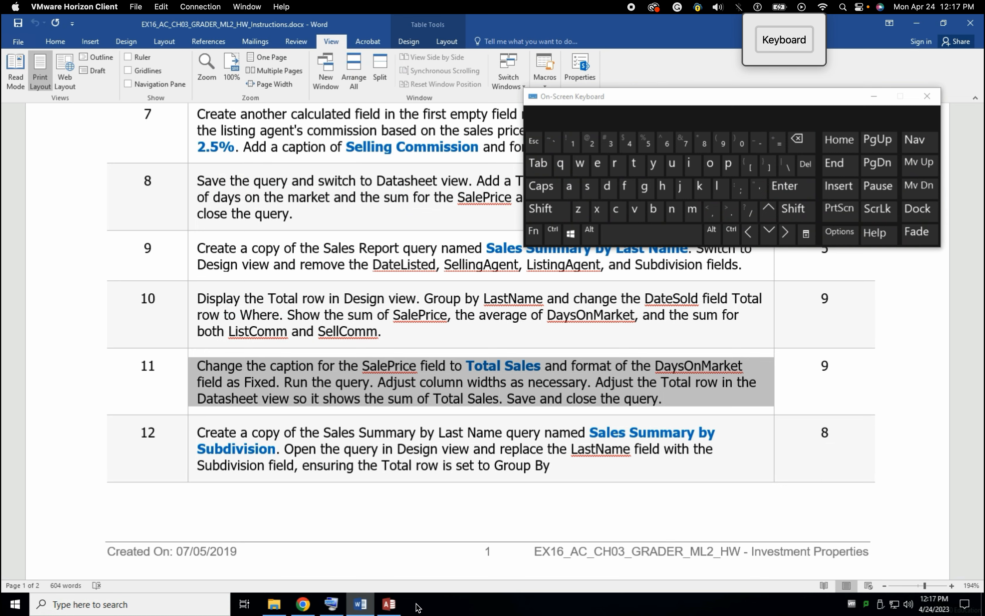
left_click(389, 604)
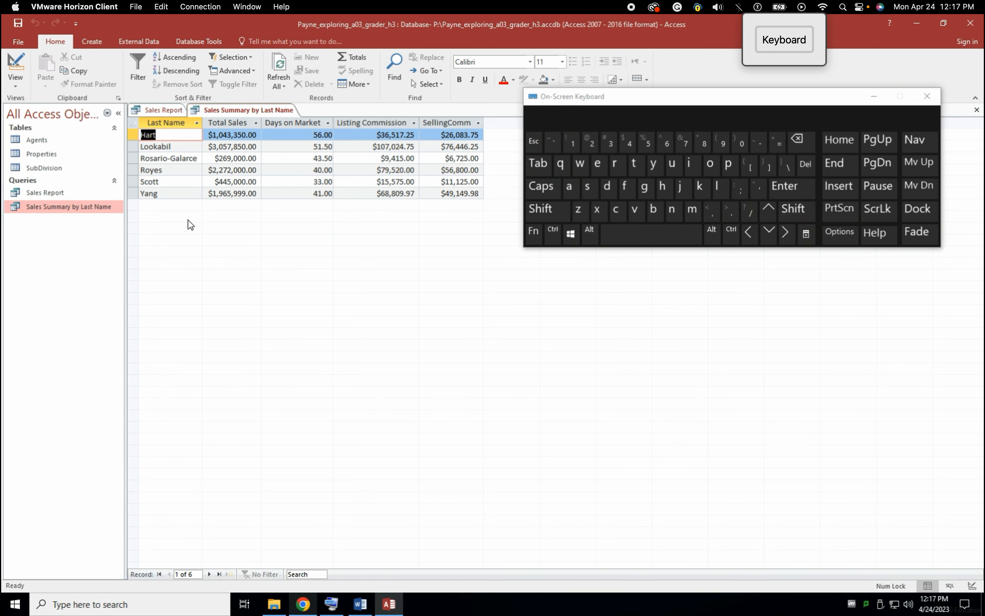
left_click(354, 56)
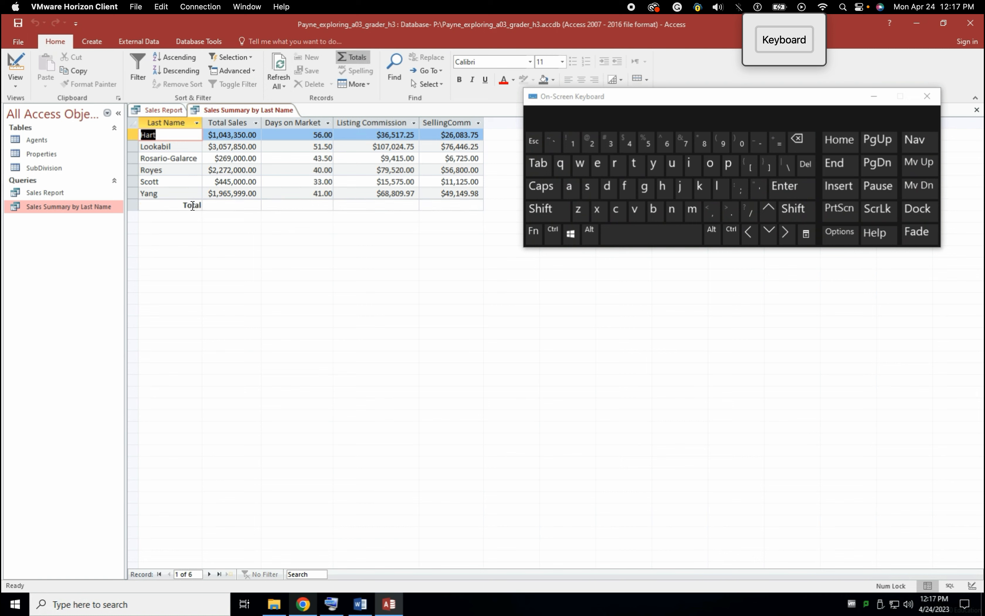
Recheck instruction 11 in Word, and set the Total row to Sum for the Total Sales column in Access.
left_click(361, 607)
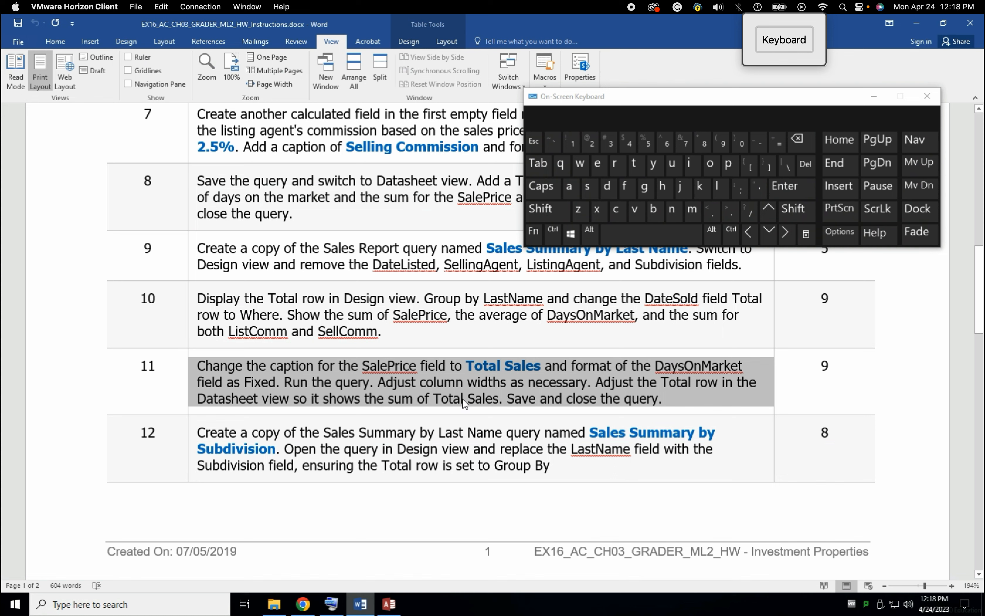
left_click(394, 605)
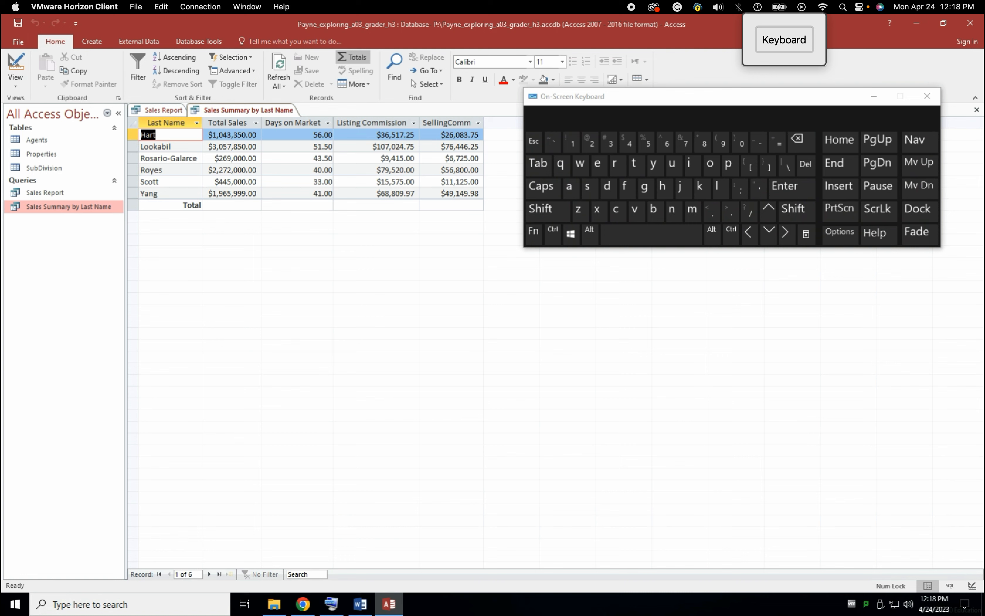
left_click(225, 207)
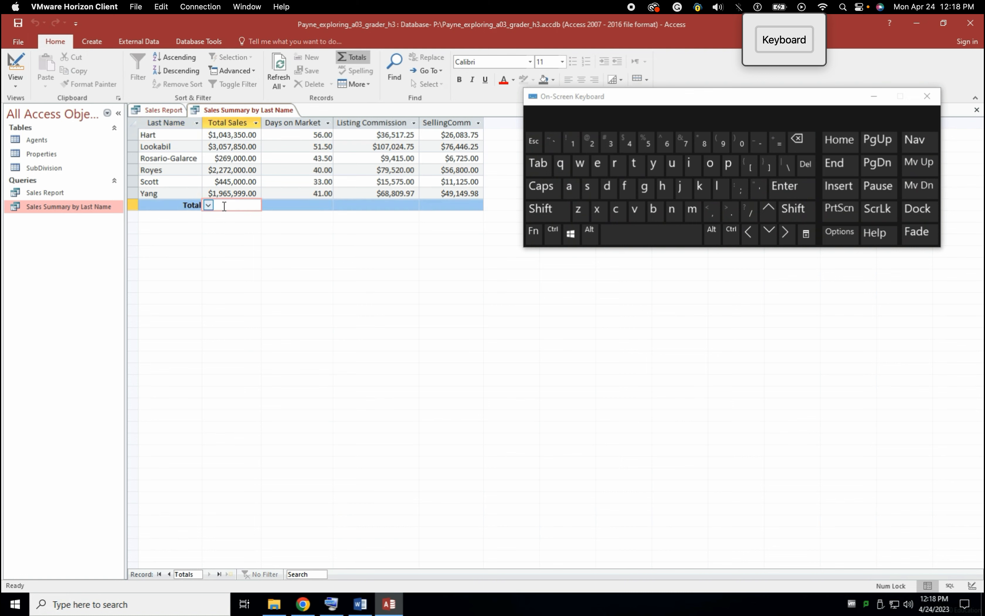
left_click(208, 205)
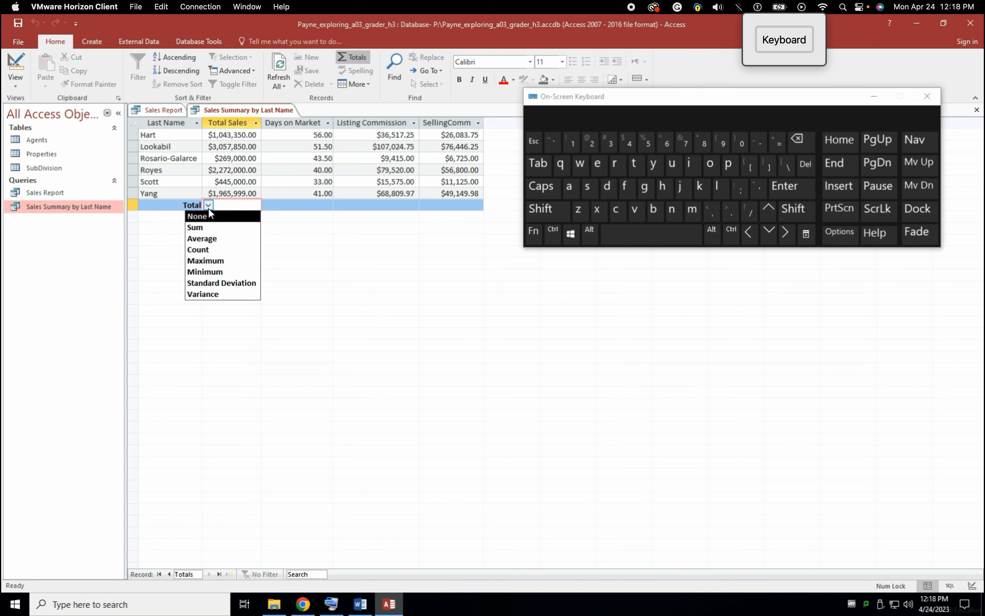
left_click(213, 228)
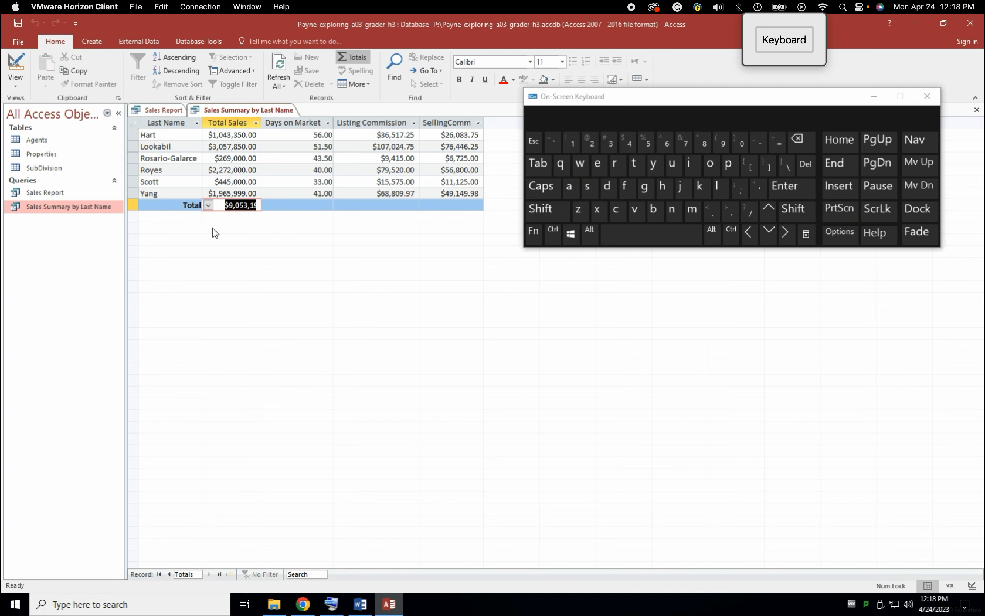
left_click(279, 205)
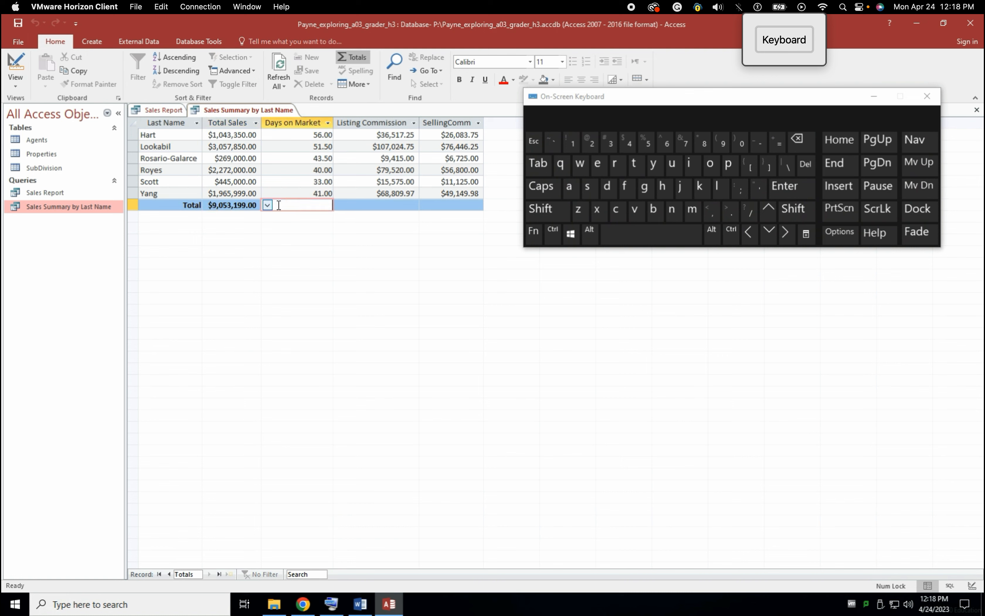
left_click(226, 205)
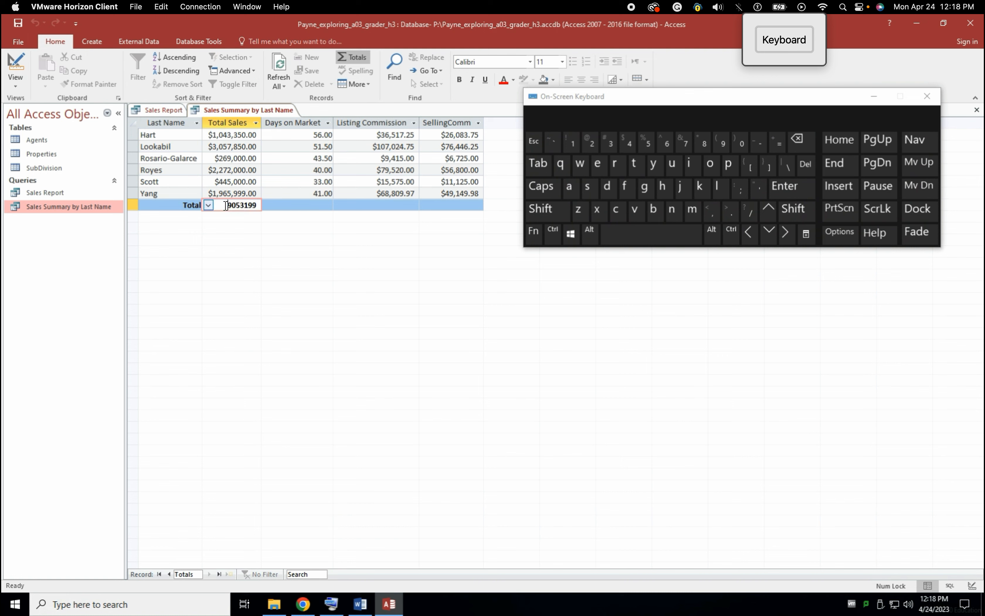
left_click(286, 136)
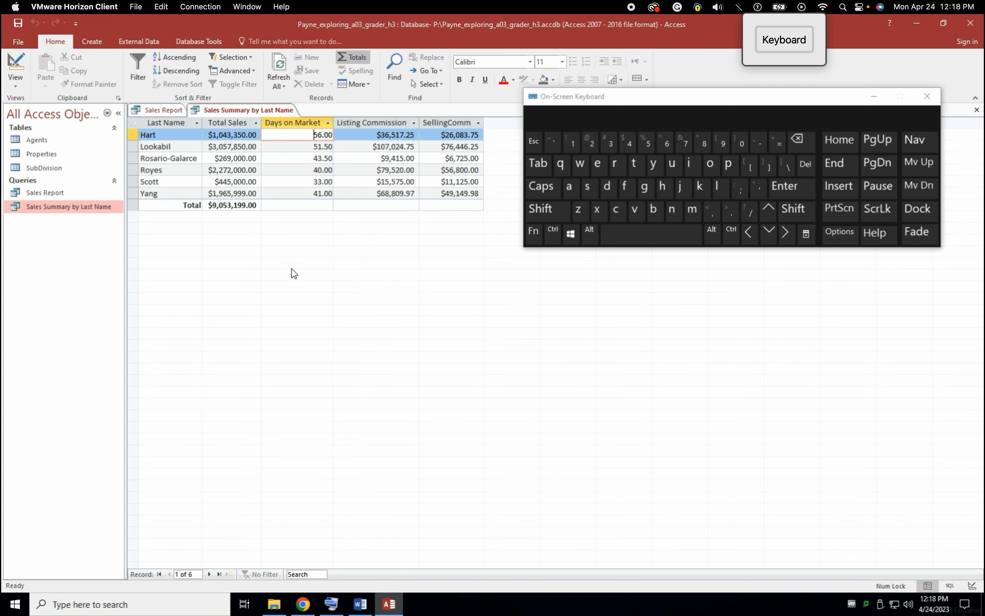
Check the end of instruction 11 in Word, and close the Sales Summary by Last Name and Sales Report queries in Access.
left_click(360, 603)
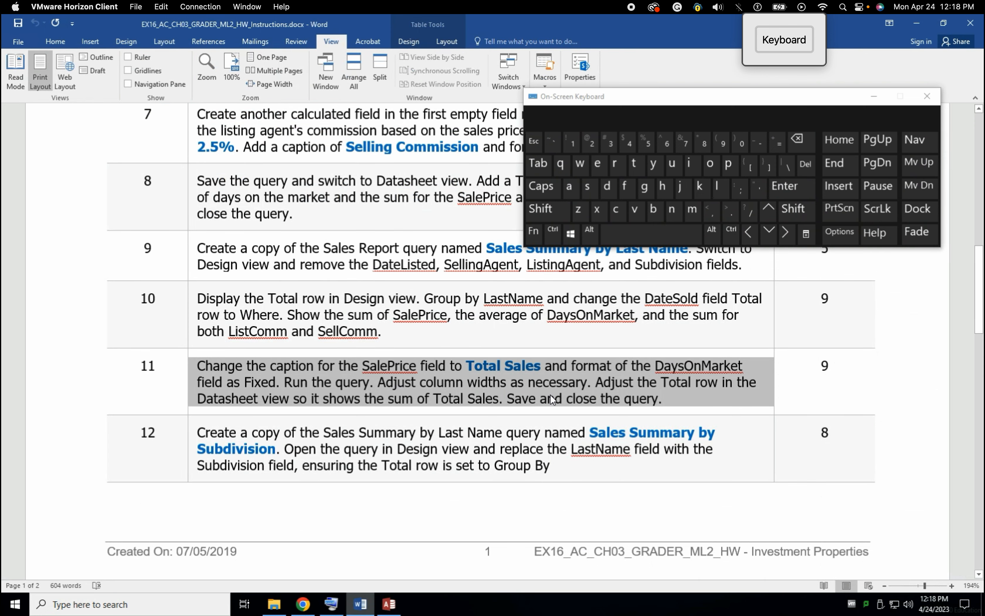
left_click(385, 607)
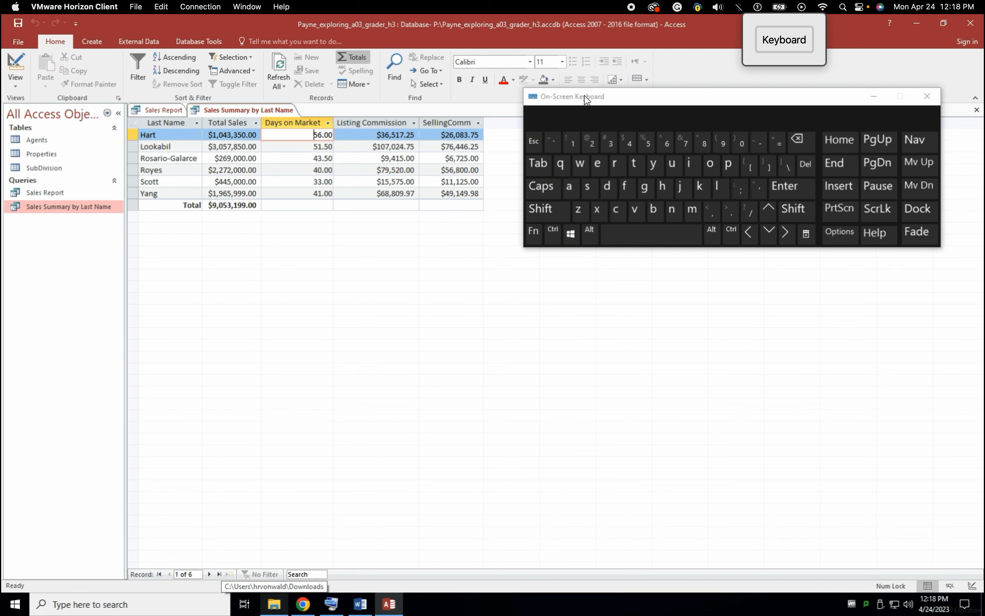
left_click_drag(587, 100, 564, 335)
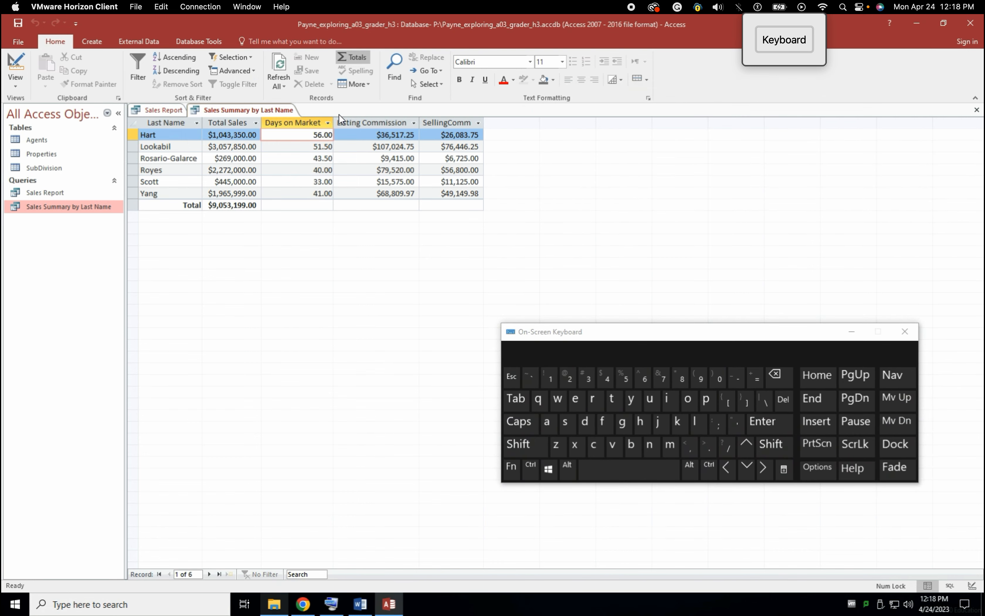
left_click(246, 110)
left_click(977, 110)
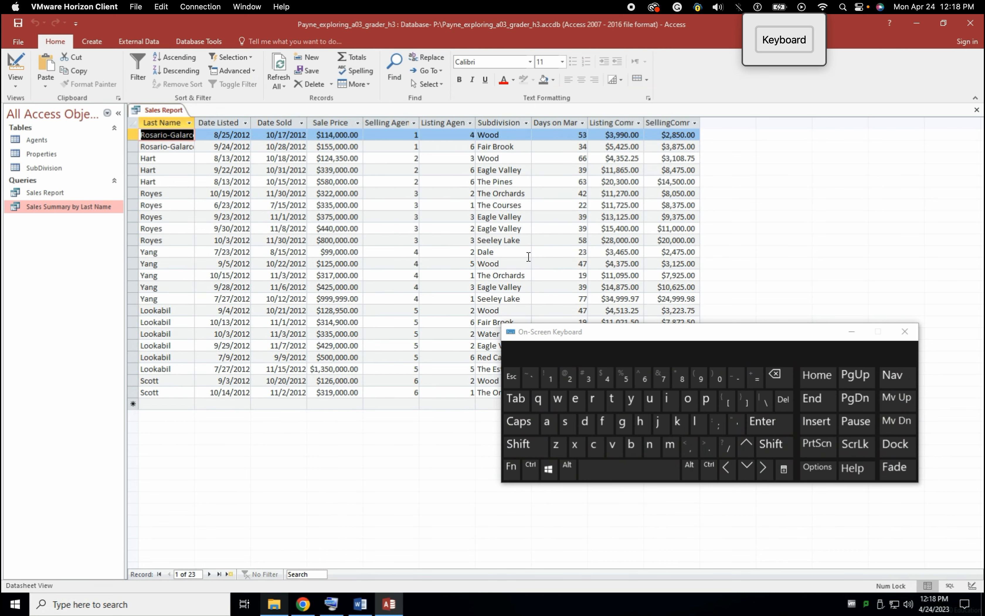
left_click(976, 111)
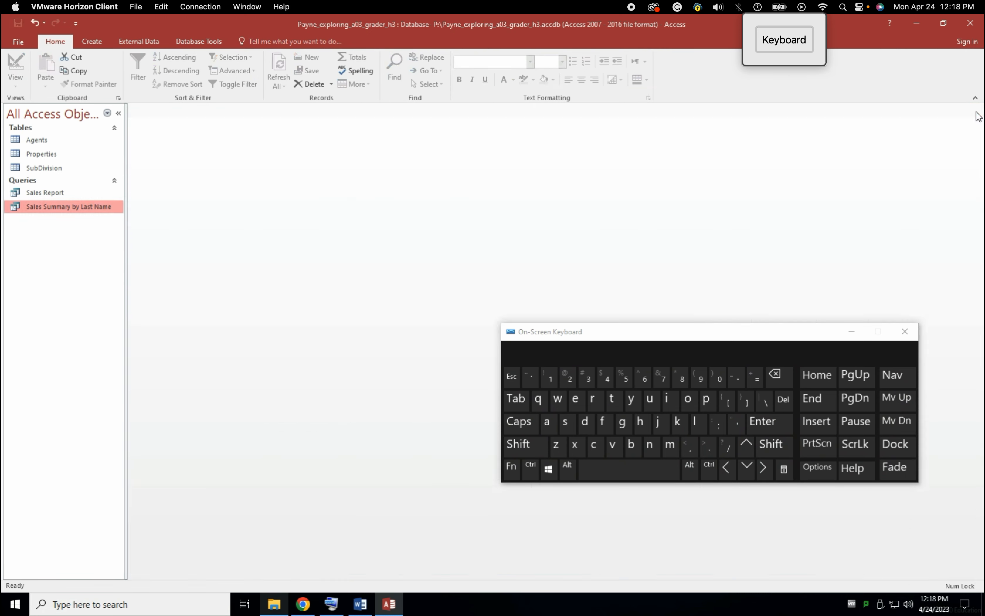
Read instruction 12 in Word, and start pasting a copy of the Sales Summary by Last Name query in Access, uncovering its naming dialog.
left_click(361, 603)
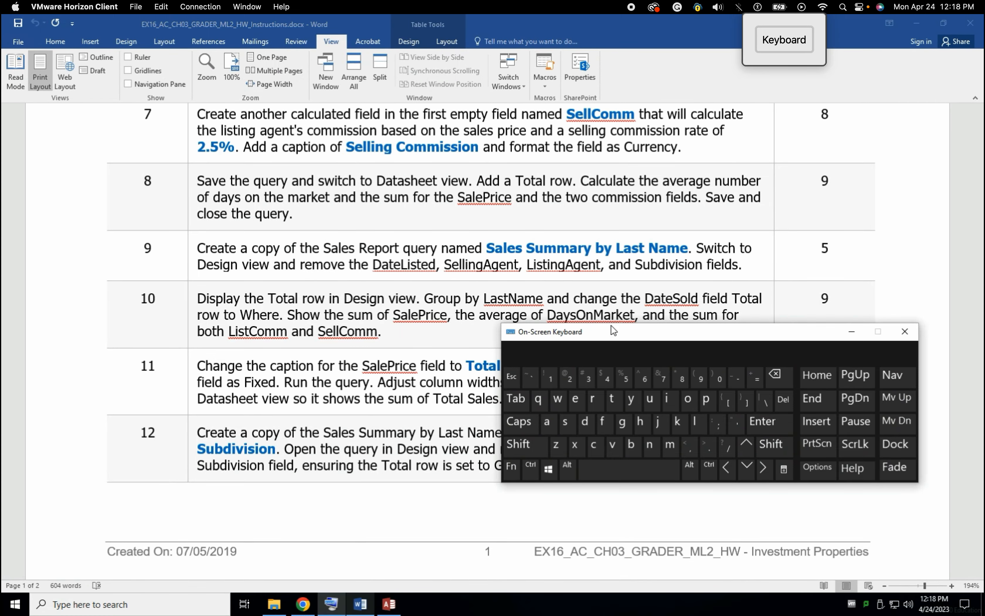
left_click_drag(611, 326, 623, 180)
left_click(339, 448)
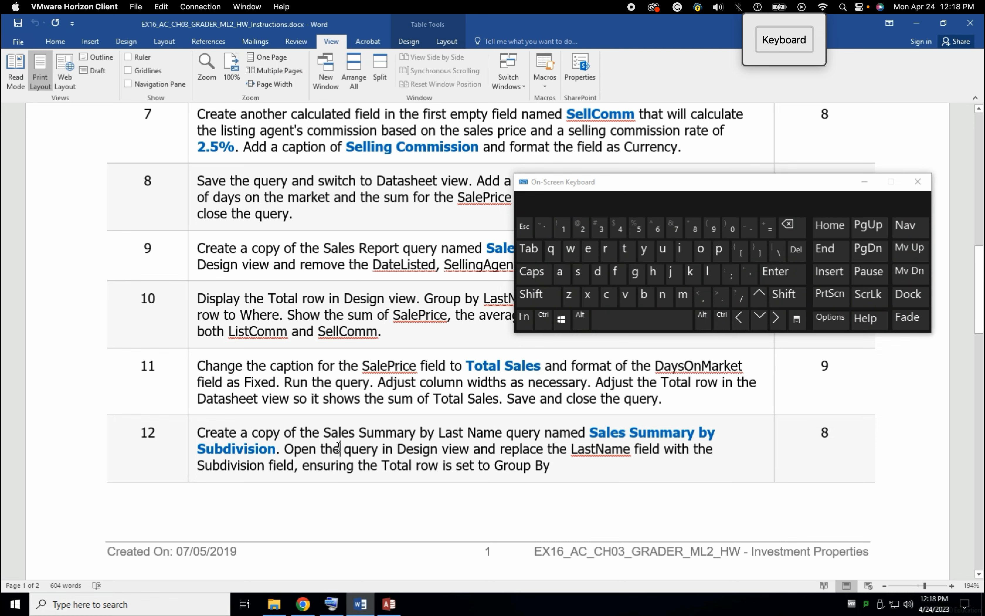
scroll(339, 448, "down", 1)
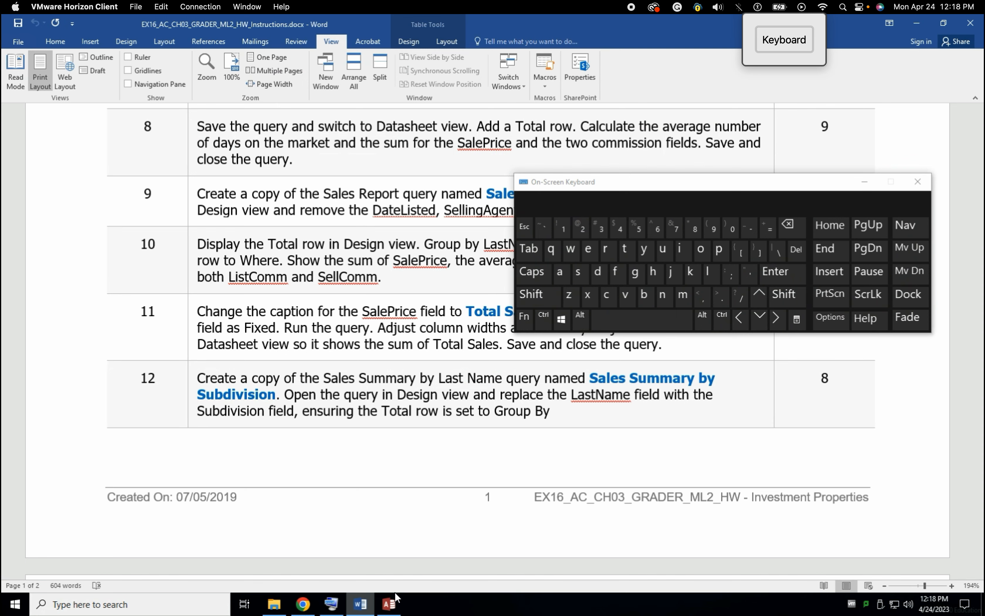
left_click(390, 605)
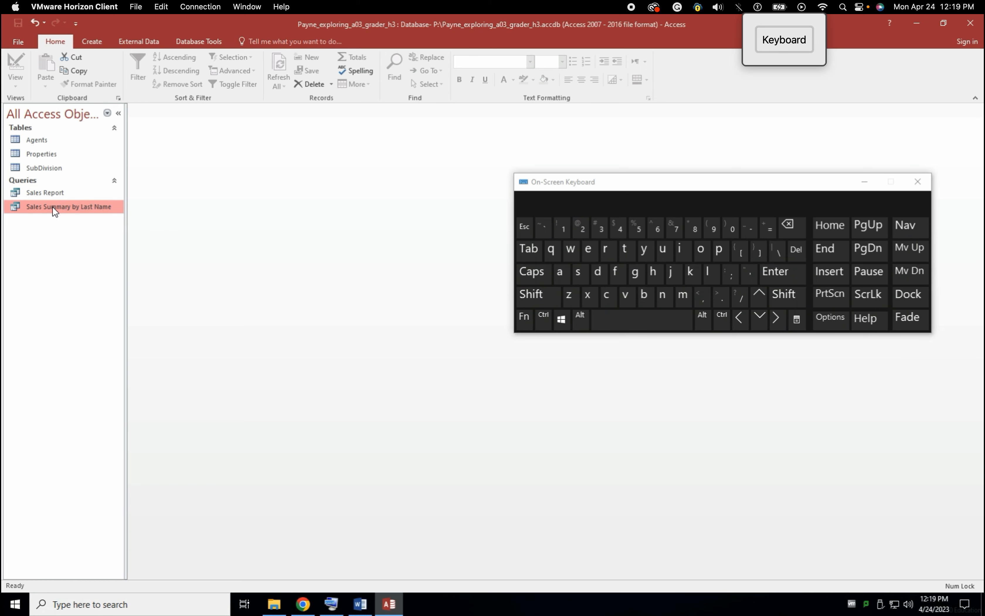
left_click(78, 71)
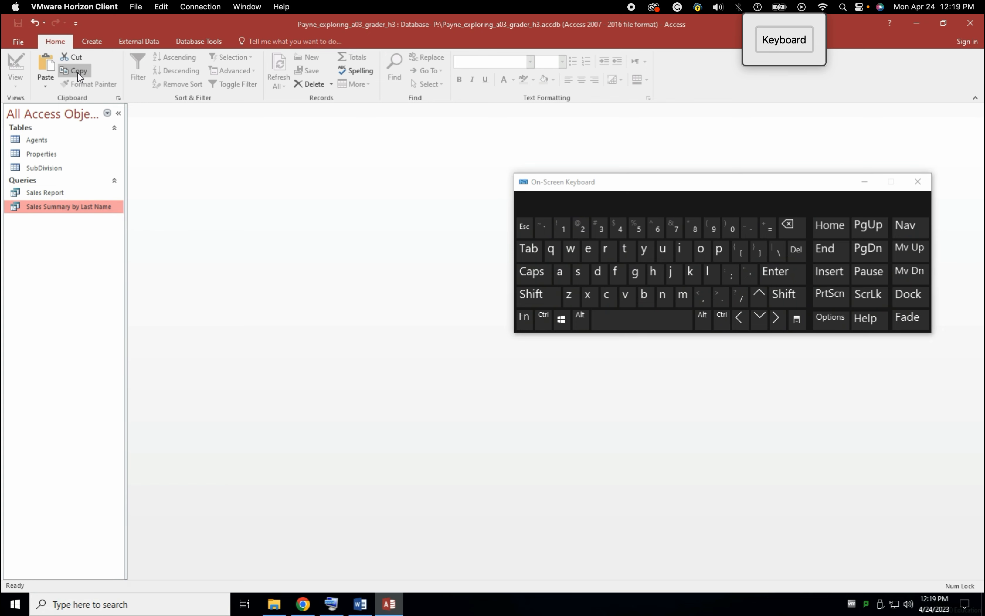
left_click(38, 64)
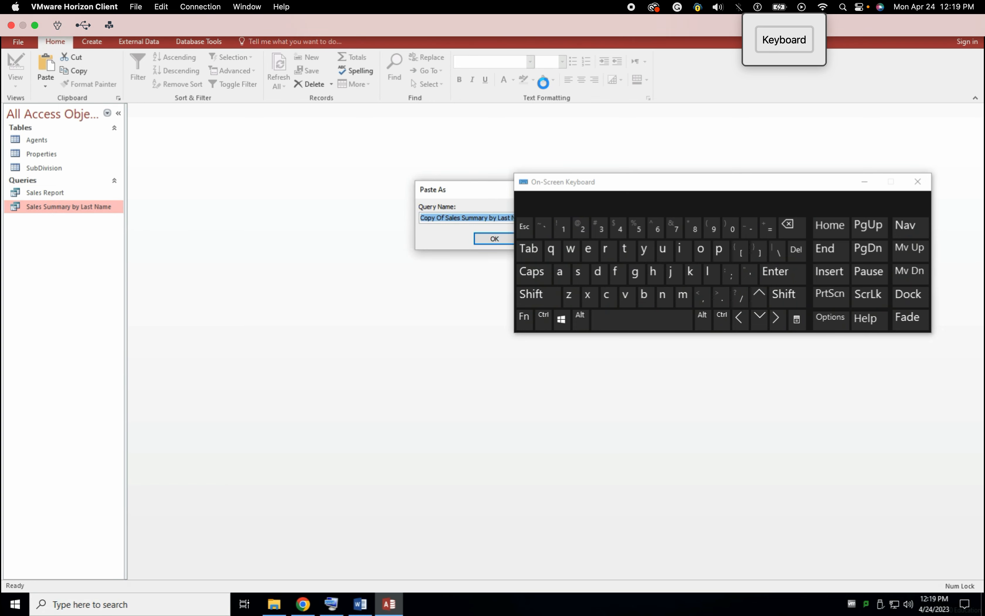
left_click_drag(579, 184, 616, 40)
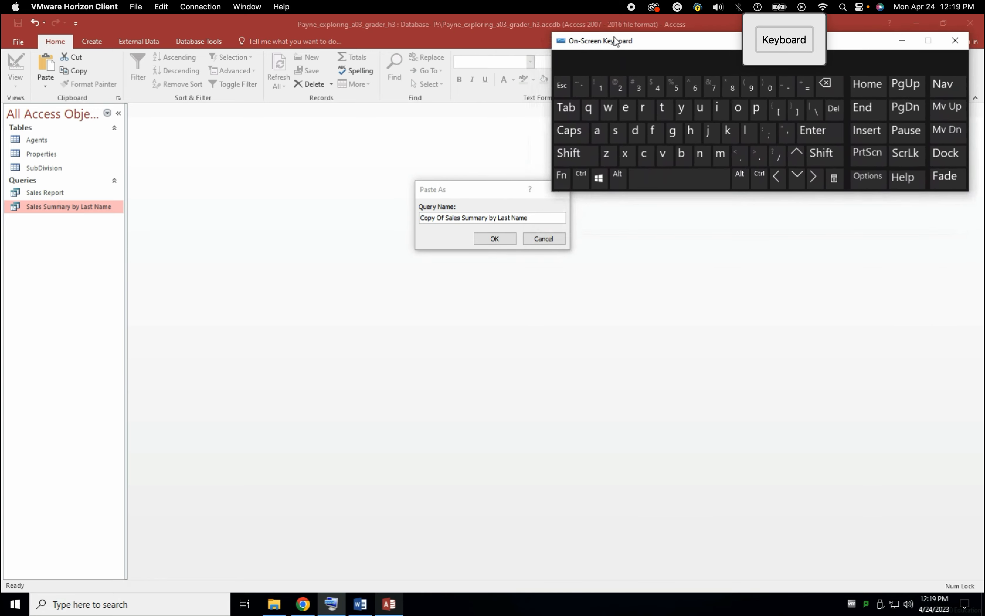
Check the required name for the query copy in Word, and try to select Last Name in the proposed query name in Access.
left_click(360, 605)
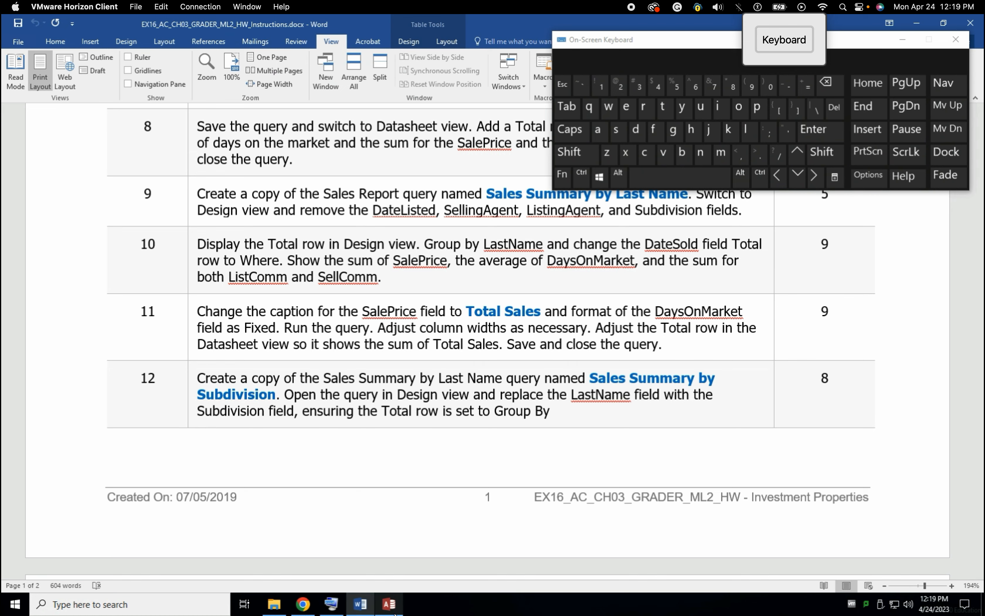
left_click(389, 604)
left_click(526, 217)
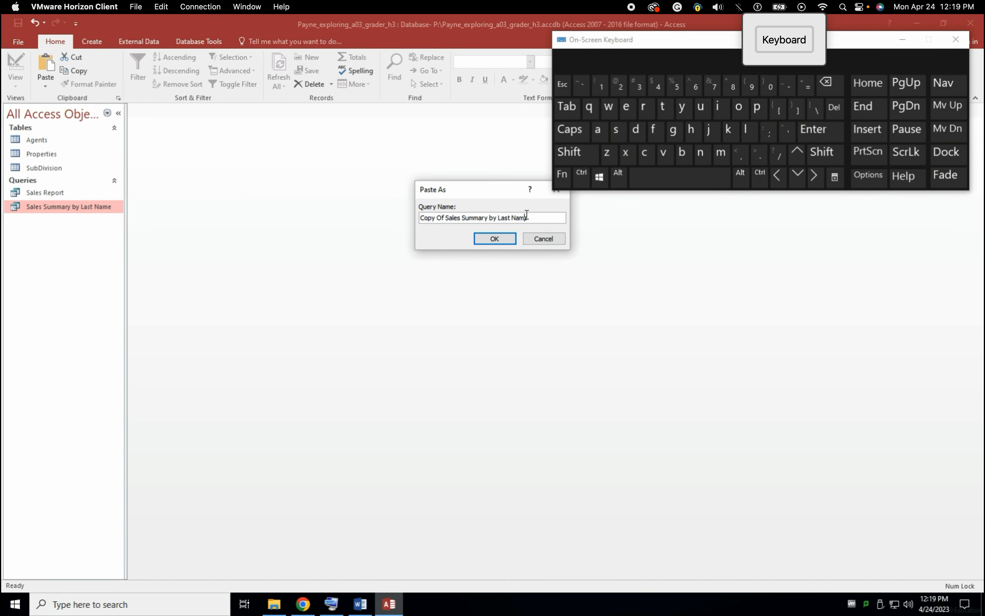
key("shift")
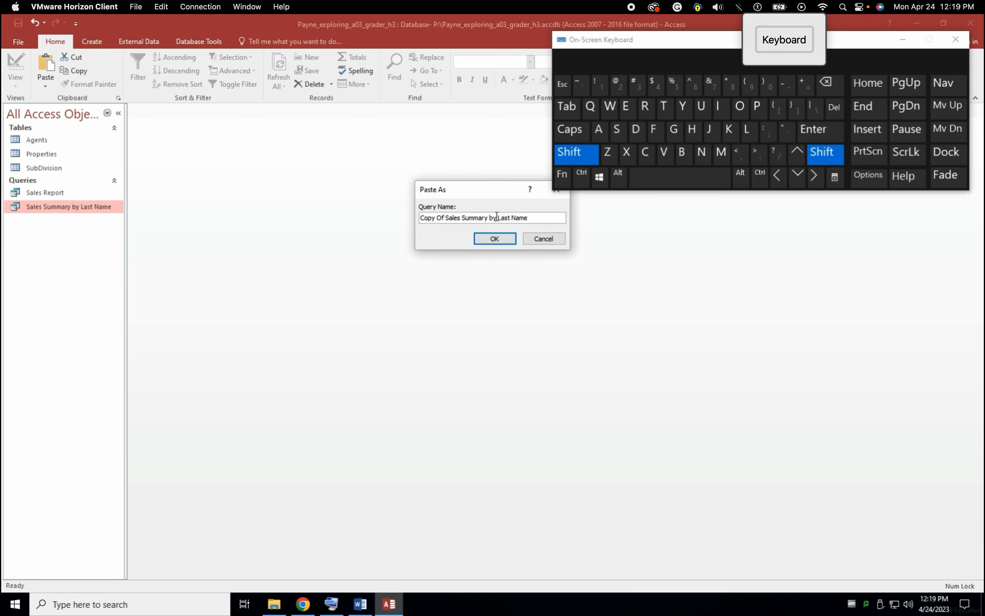
left_click(497, 217, "shift")
left_click(360, 604)
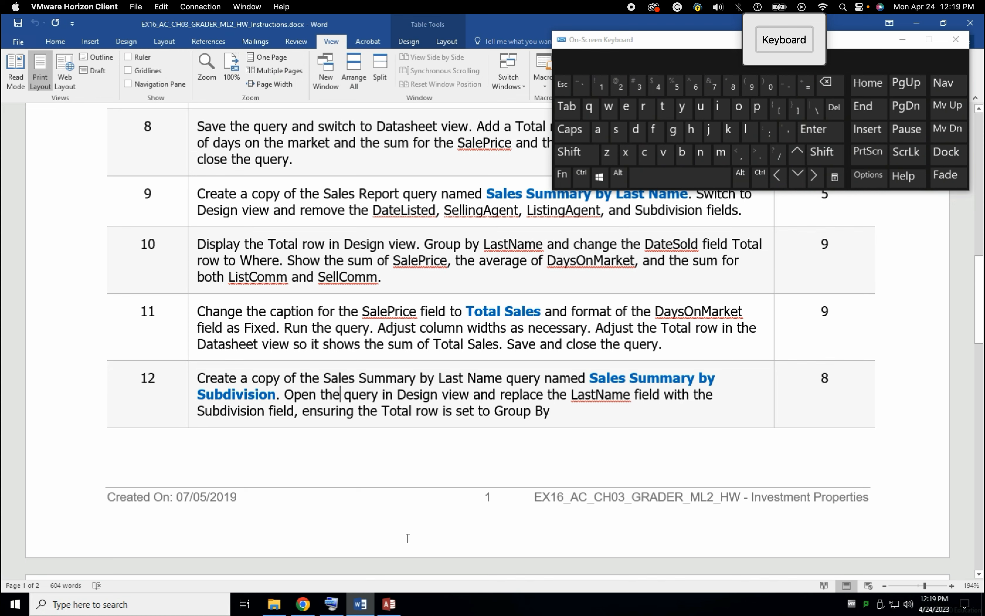
left_click(390, 604)
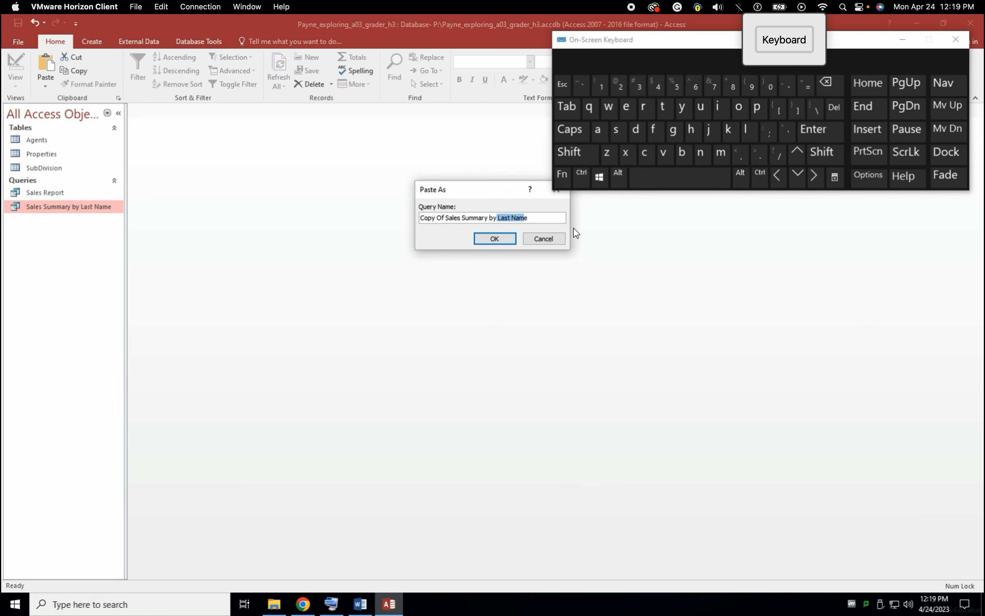
Replace Last Name with Subdivision at the end of the proposed query name.
left_click(538, 217)
left_click(497, 218, "shift")
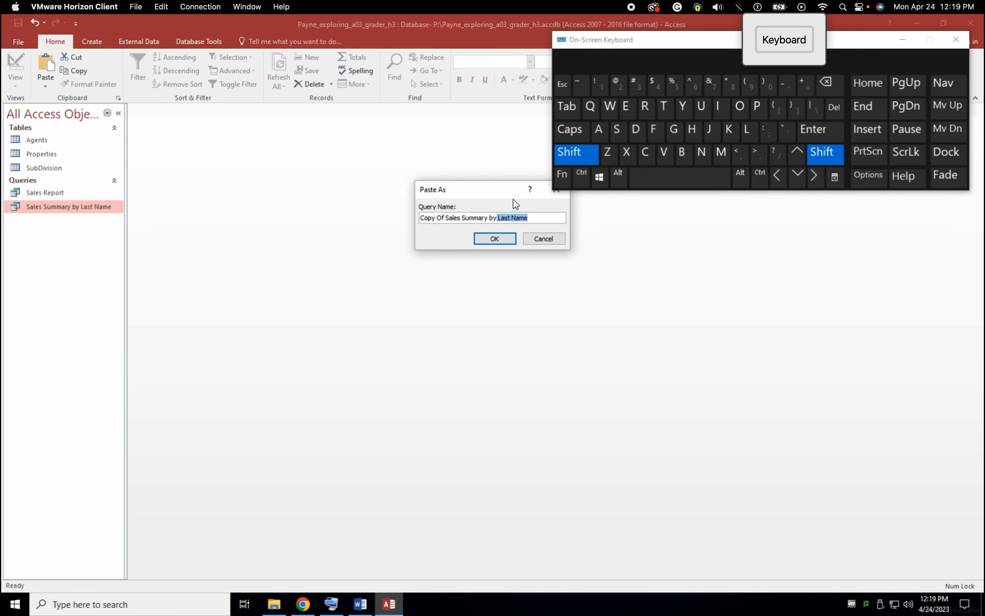
left_click(642, 179)
left_click(574, 152)
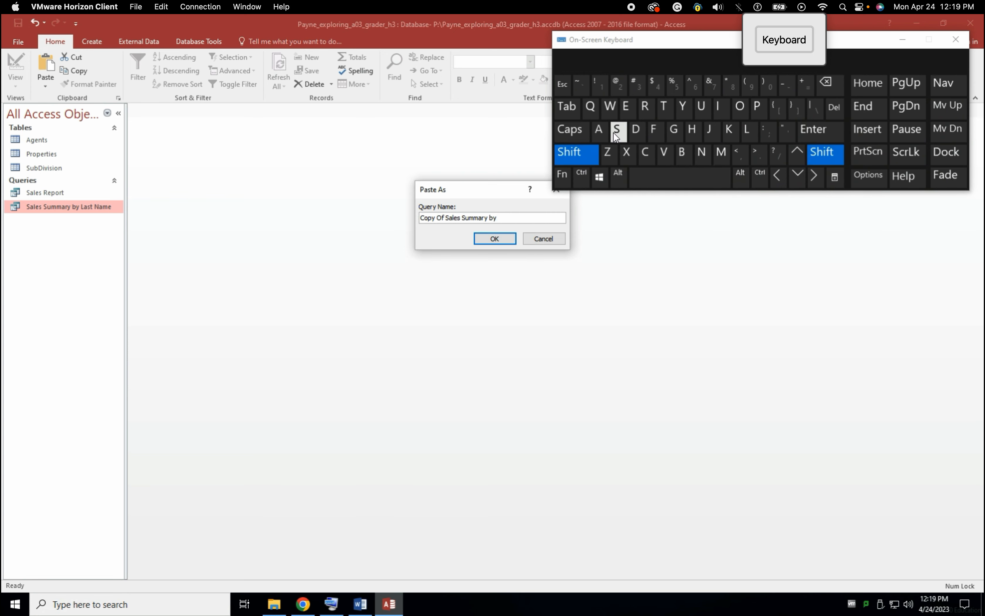
left_click(616, 130)
left_click(700, 107)
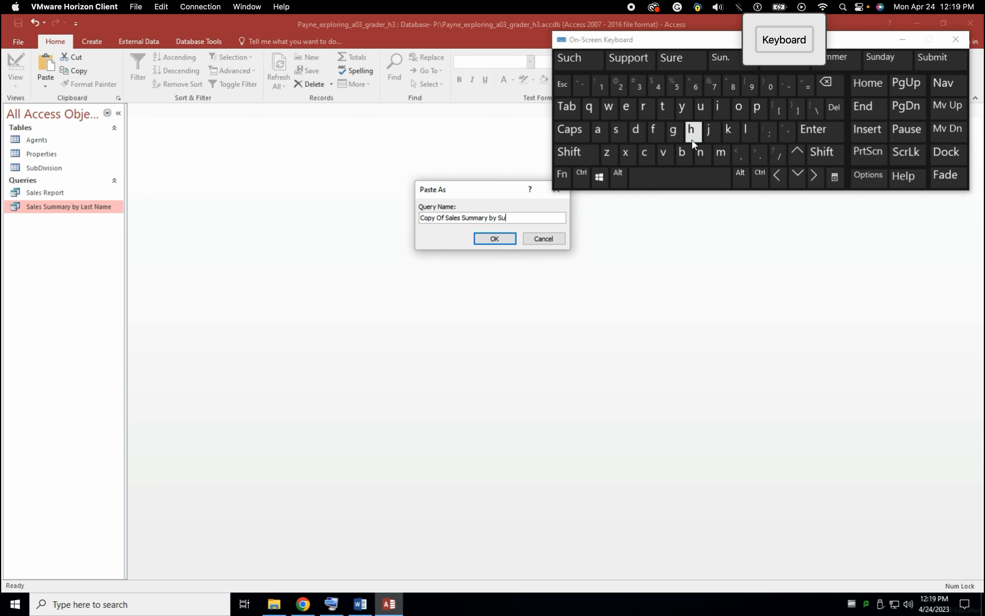
left_click(683, 152)
left_click(644, 128)
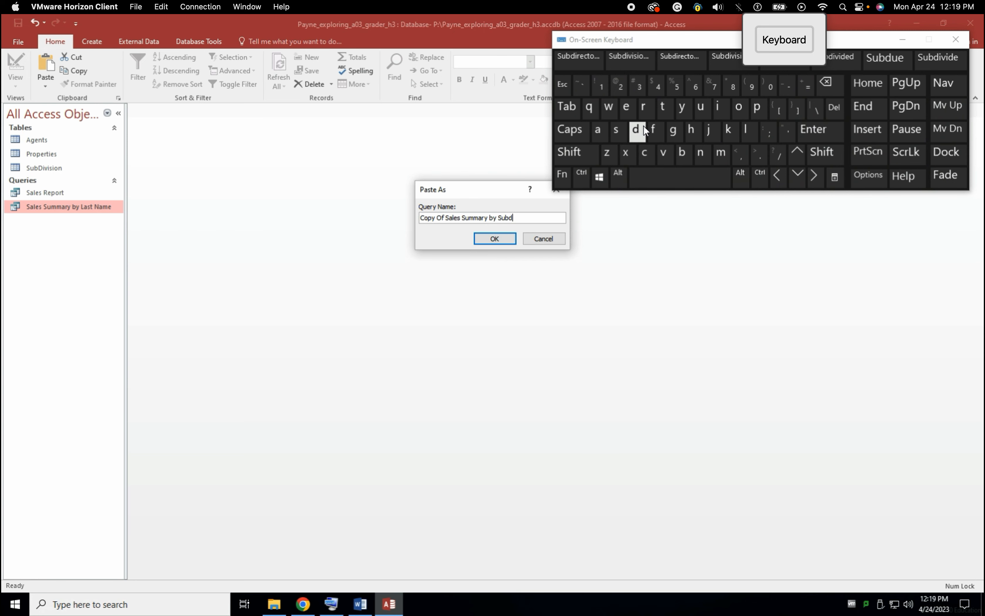
left_click(639, 59)
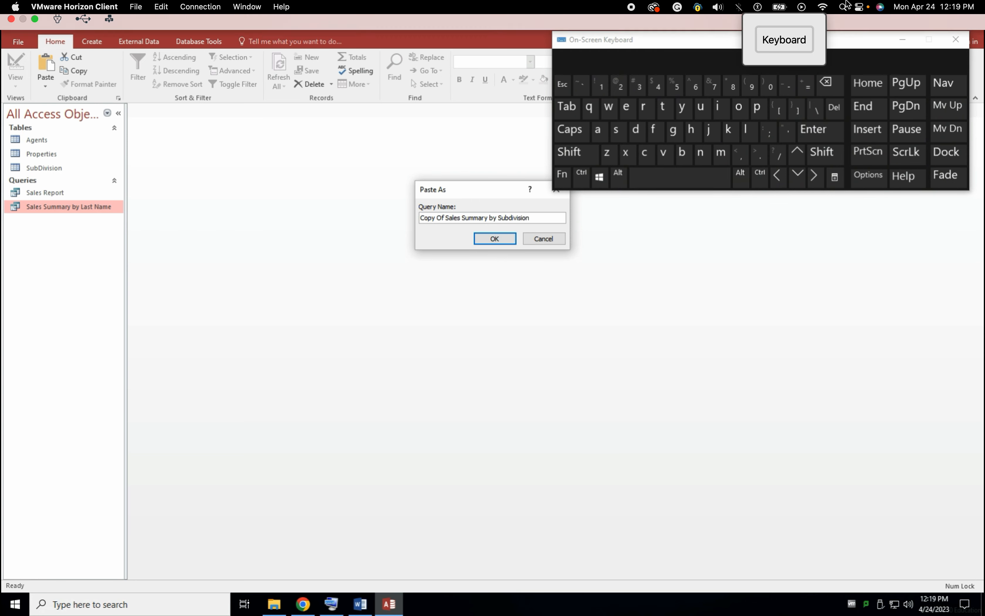
Remove the Copy Of prefix from the proposed name and create the query copy as Sales Summary by Subdivision.
left_click(445, 218)
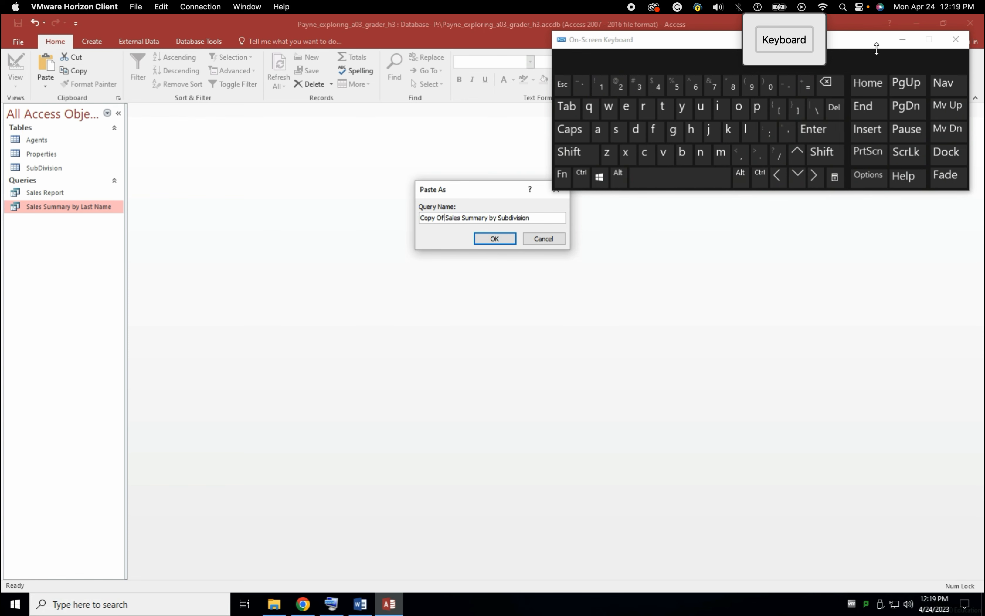
left_click(828, 84)
left_click(829, 84)
left_click(828, 83)
left_click(829, 83)
left_click(829, 83)
left_click(828, 84)
left_click(828, 84)
left_click(829, 83)
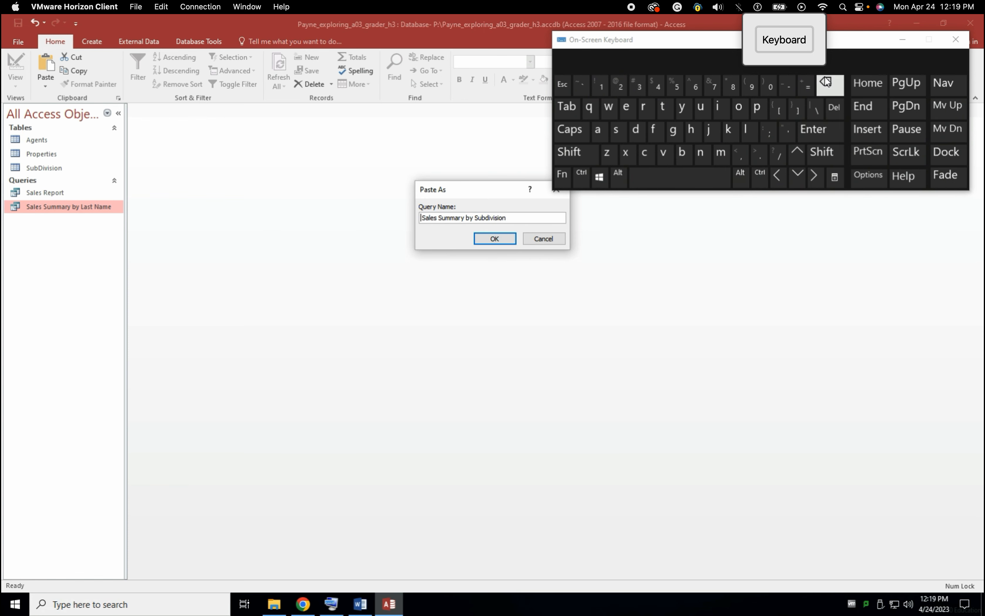
left_click(835, 92)
left_click(495, 238)
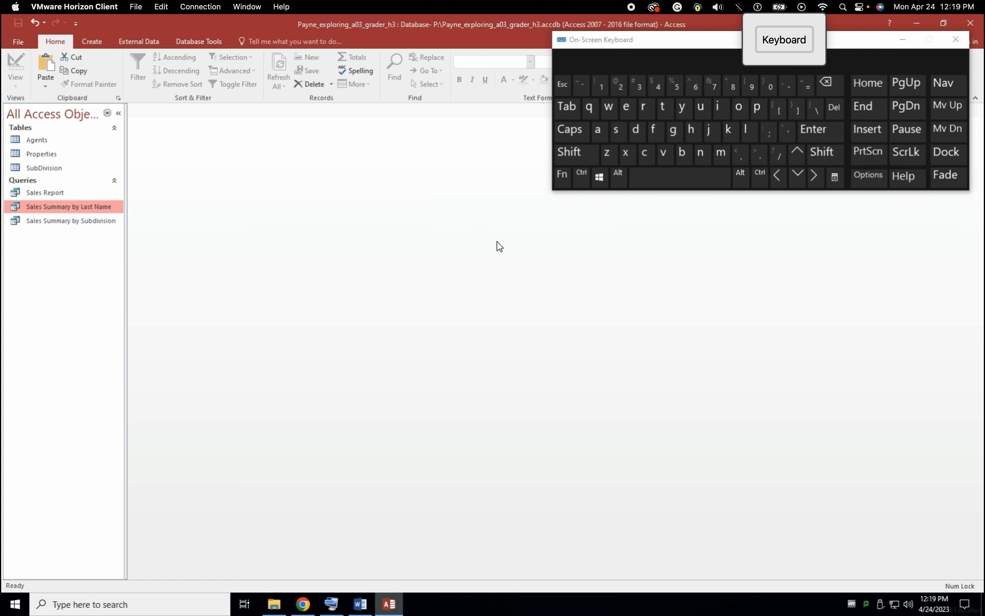
Reread instruction 12 in Word, and open the Sales Summary by Subdivision query in Design view in Access.
left_click(361, 604)
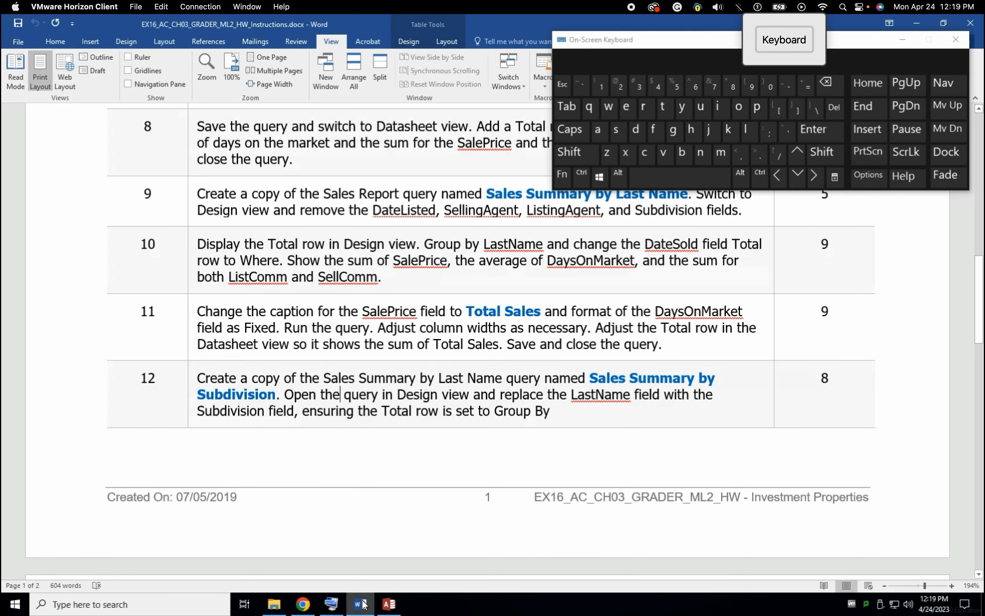
triple_click(398, 398)
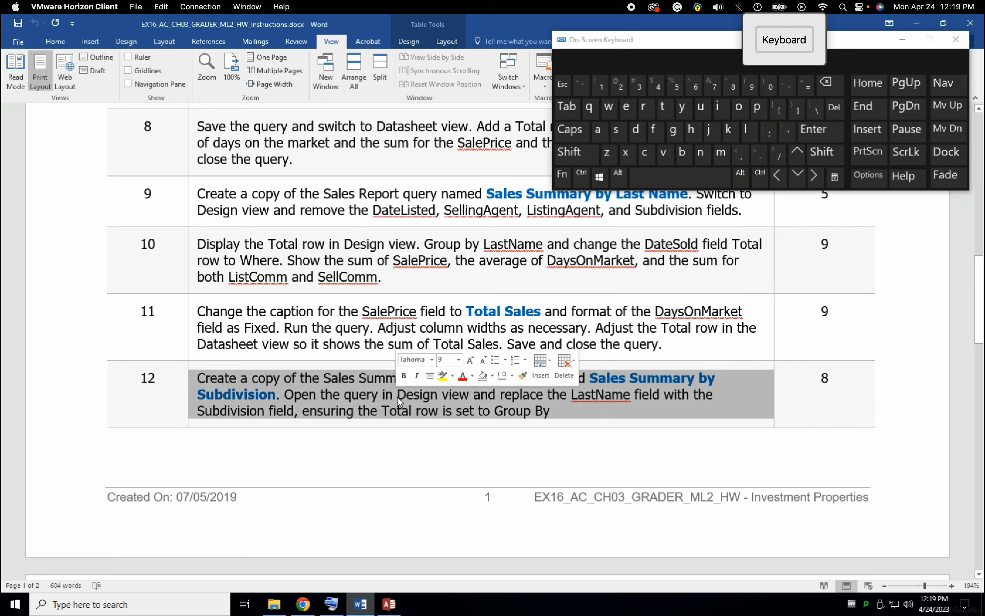
left_click(389, 604)
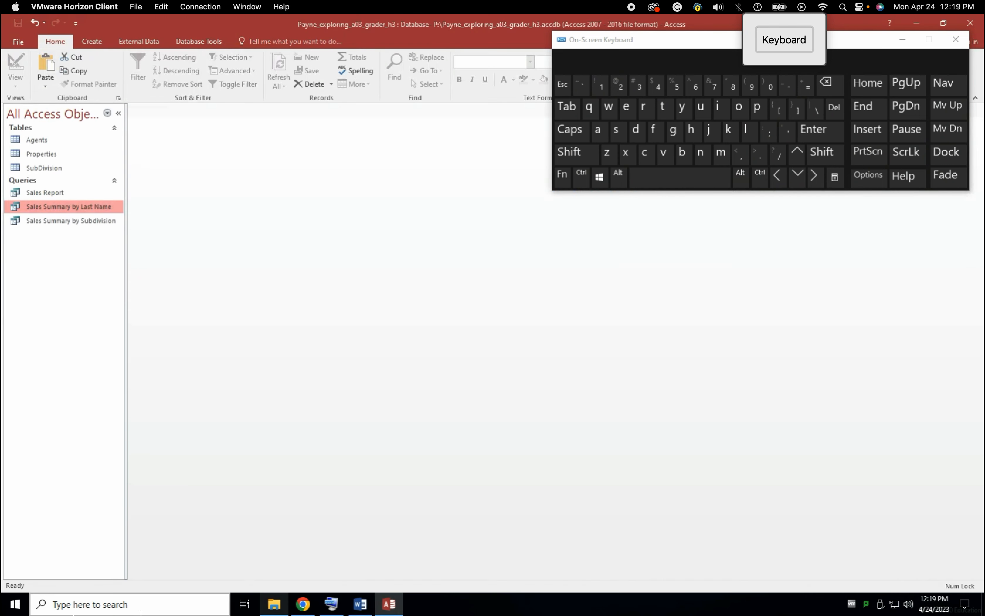
left_click(61, 220)
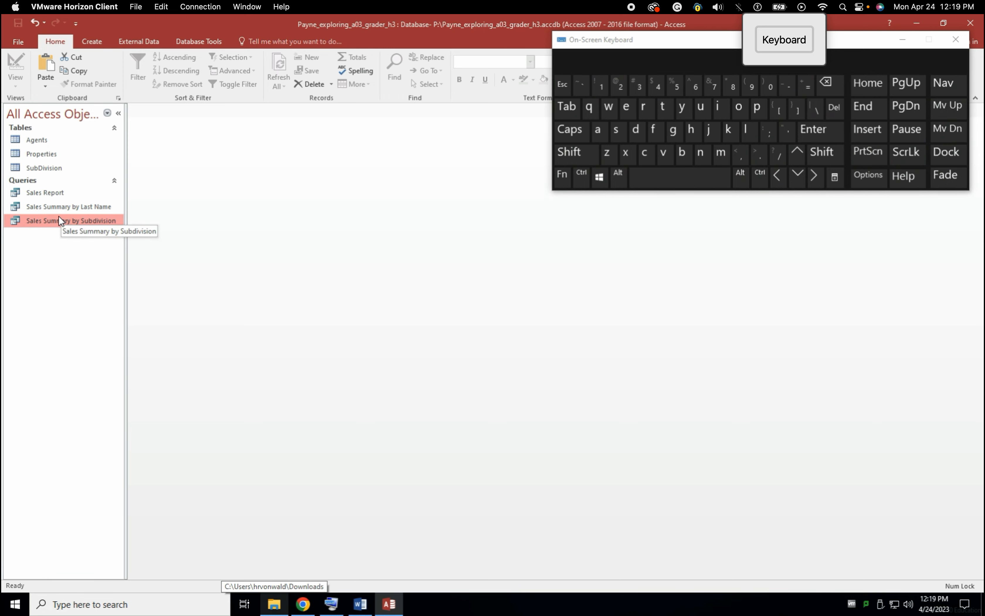
double_click(59, 216)
left_click(18, 75)
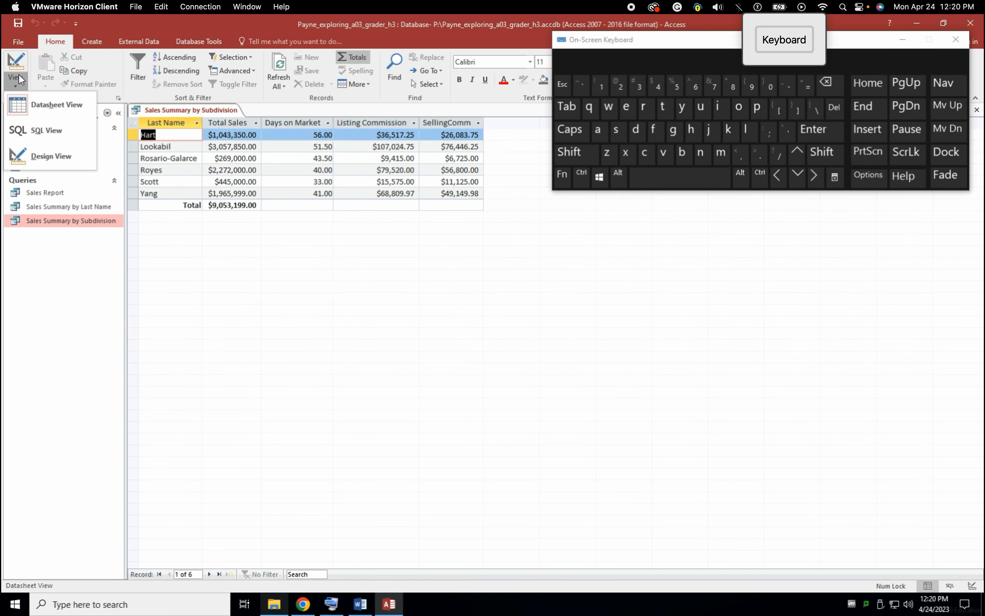
left_click(44, 155)
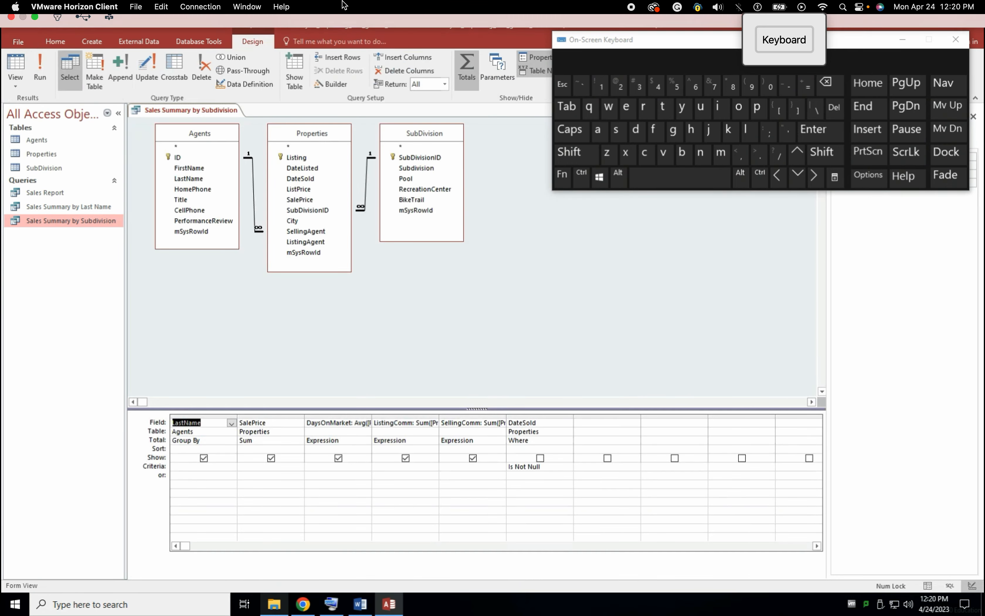
Consult instruction 12 in Word, and replace the LastName column with the SubDivision table's Subdivision field in Access, checking its Total row against Word.
left_click(360, 604)
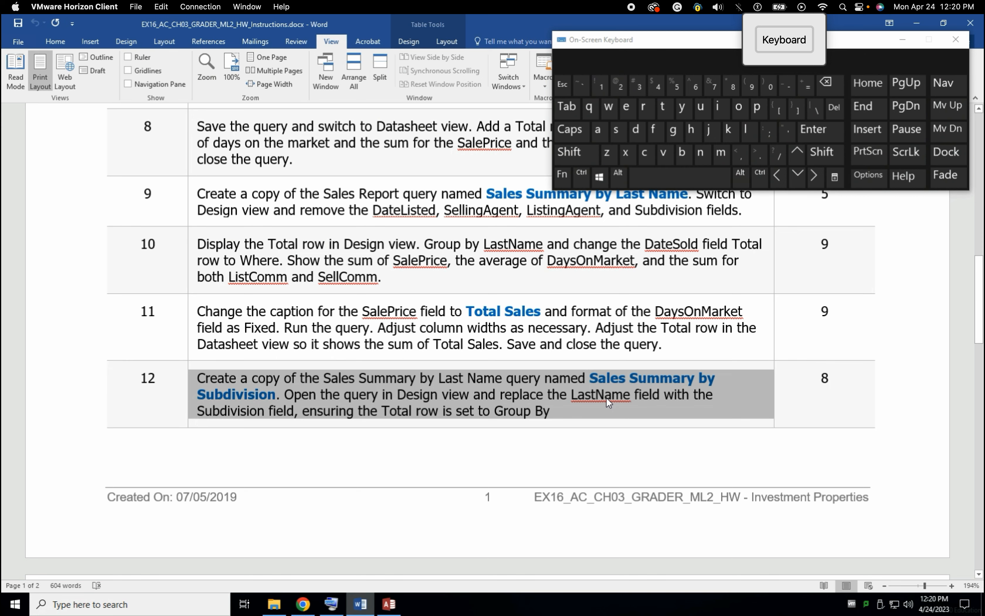
left_click(390, 605)
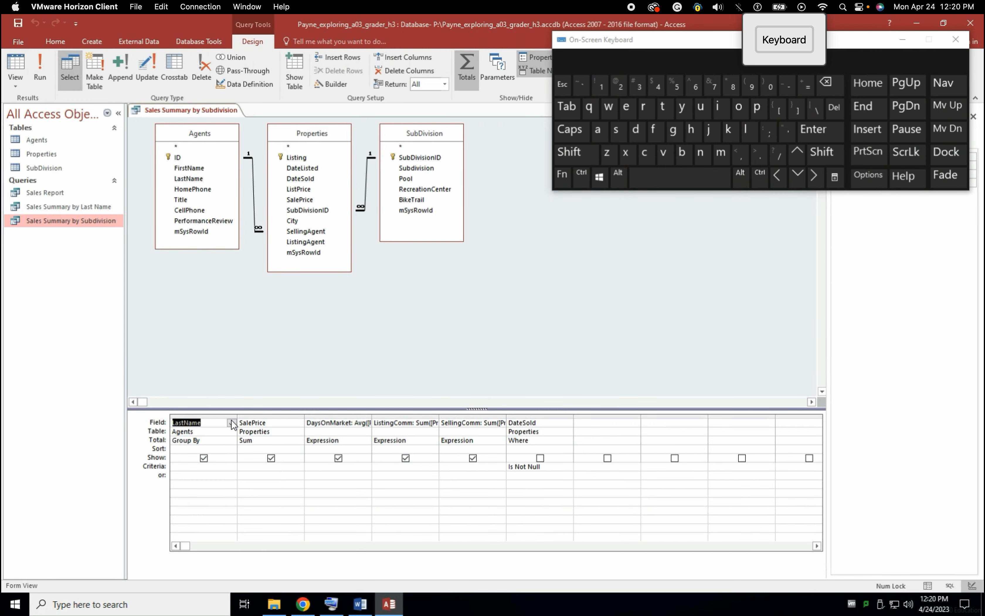
left_click(232, 423)
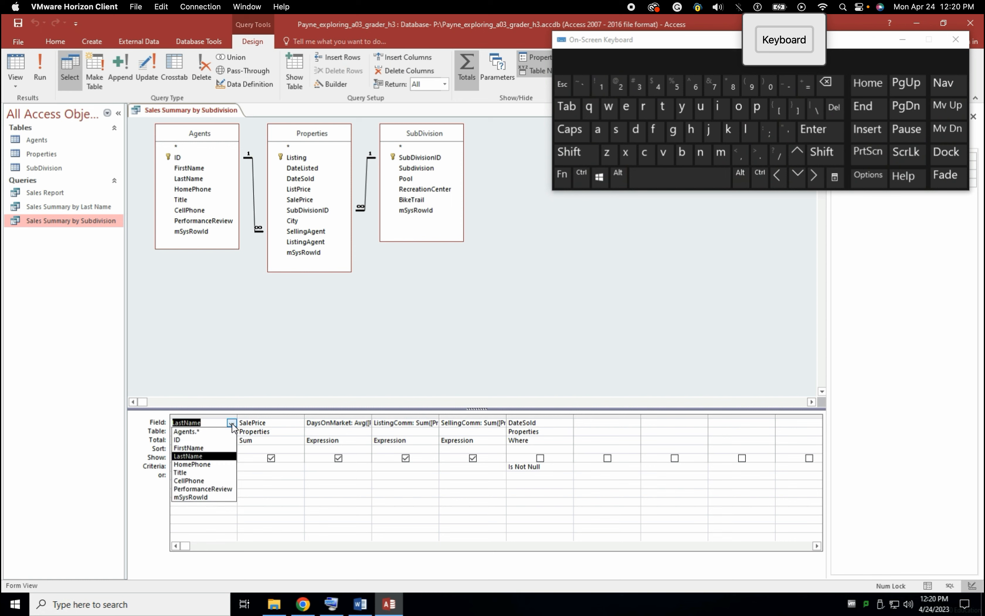
left_click(232, 423)
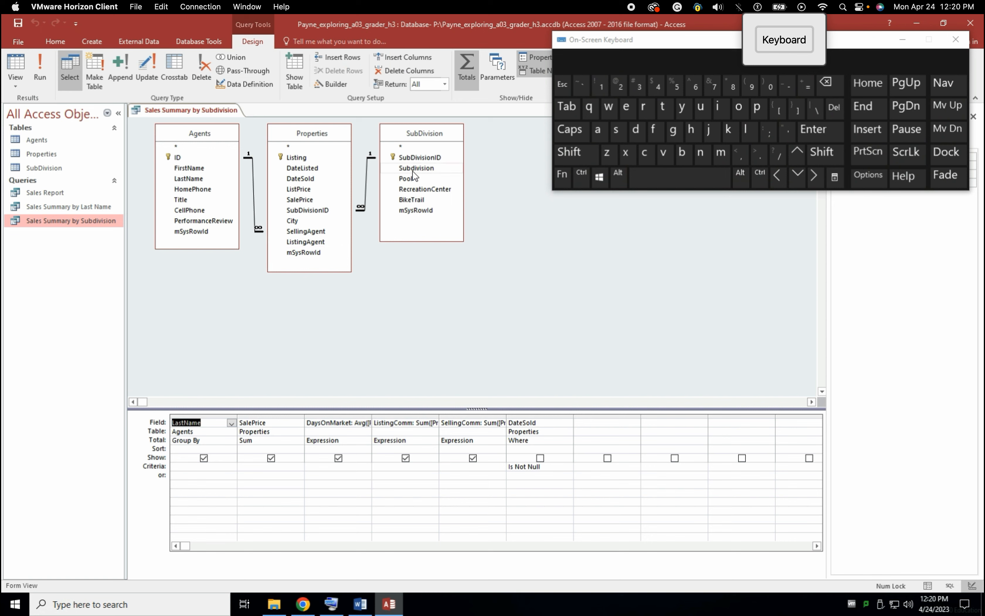
left_click_drag(414, 175, 194, 425)
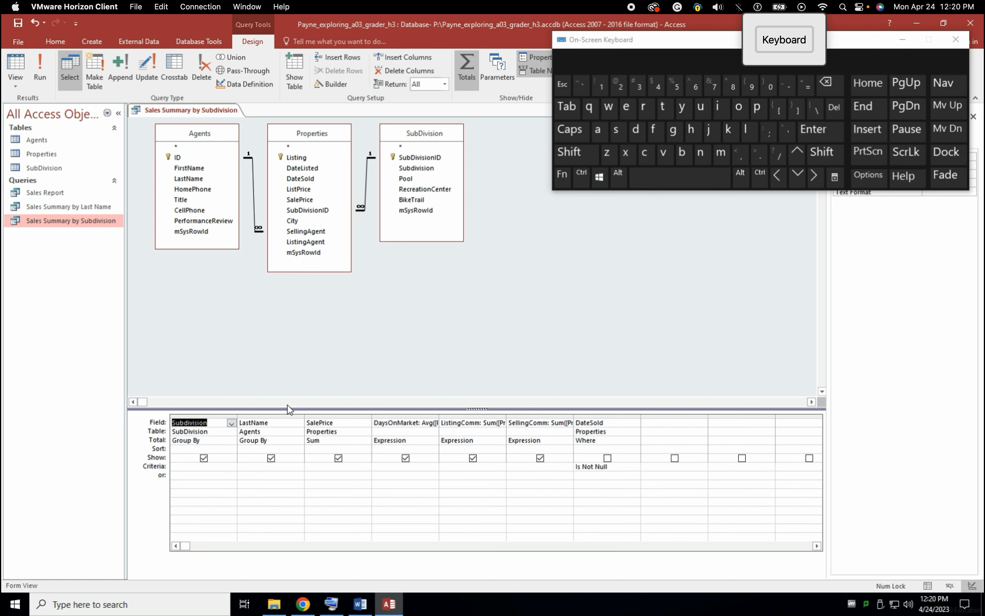
left_click(276, 417)
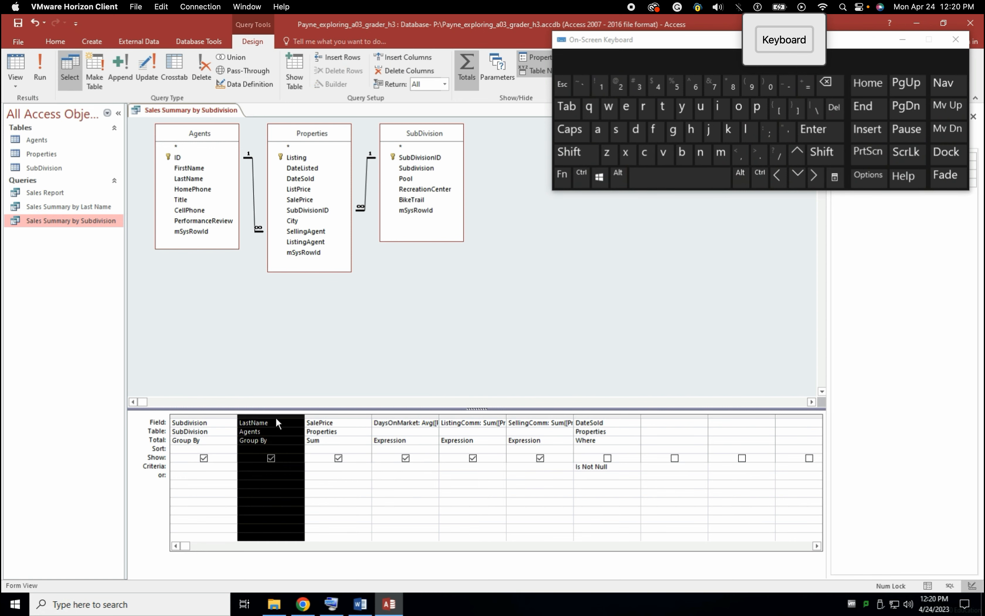
left_click(404, 73)
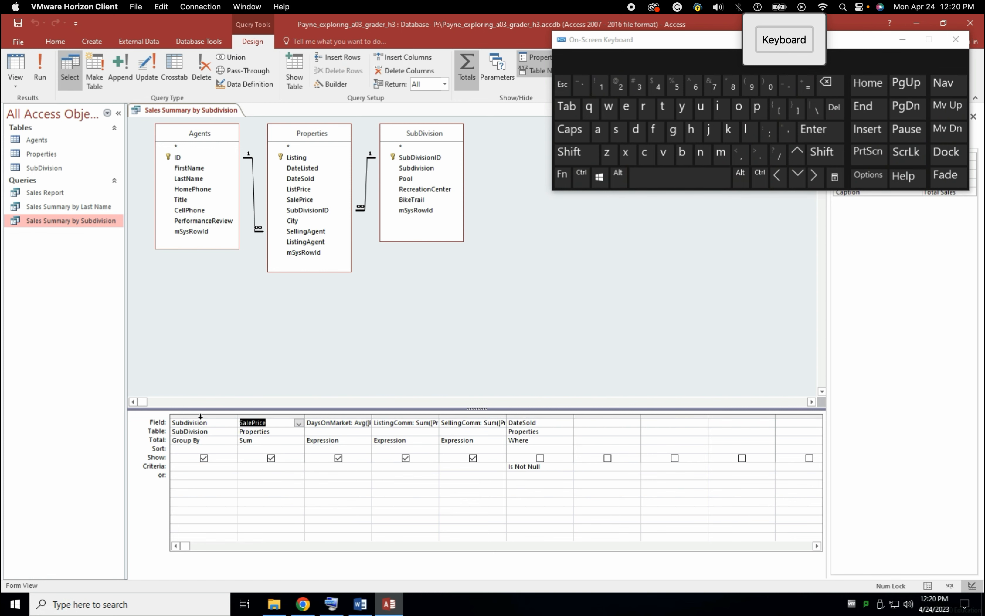
left_click(361, 604)
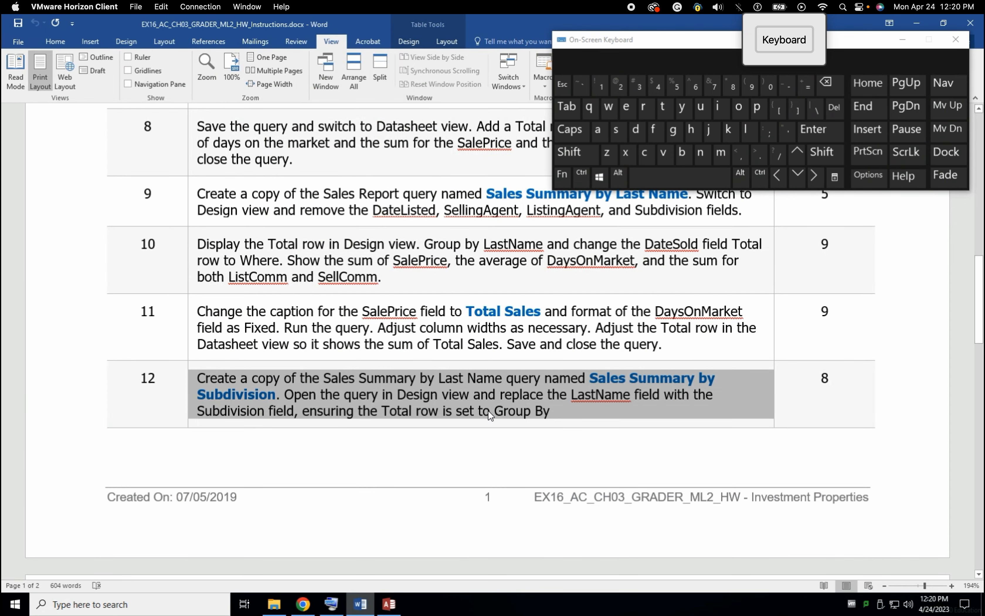
left_click(390, 606)
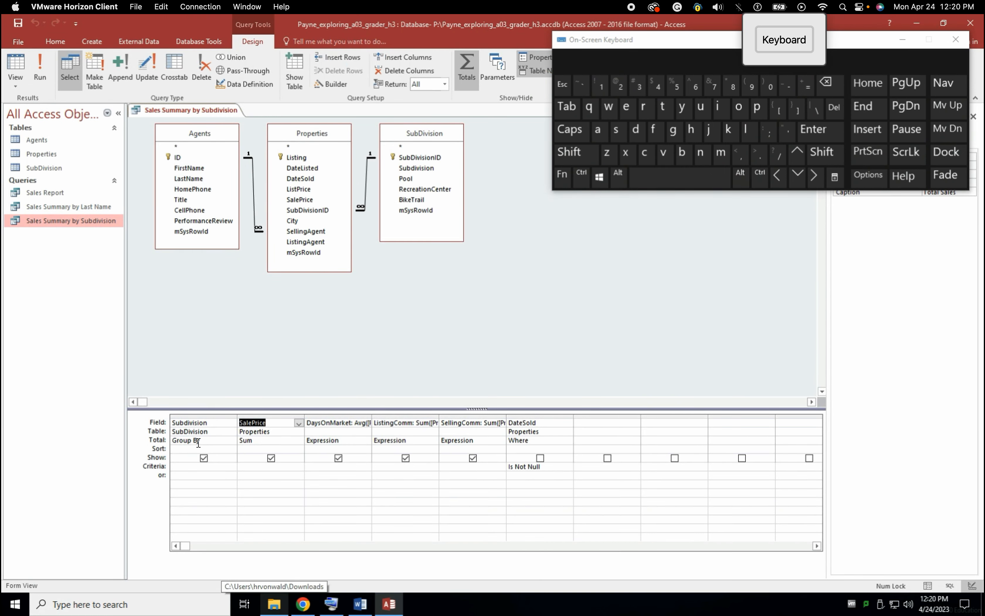
Read instruction 13 in Word, and sort the DaysOnMarket column of the query in Ascending order in Access.
left_click(361, 604)
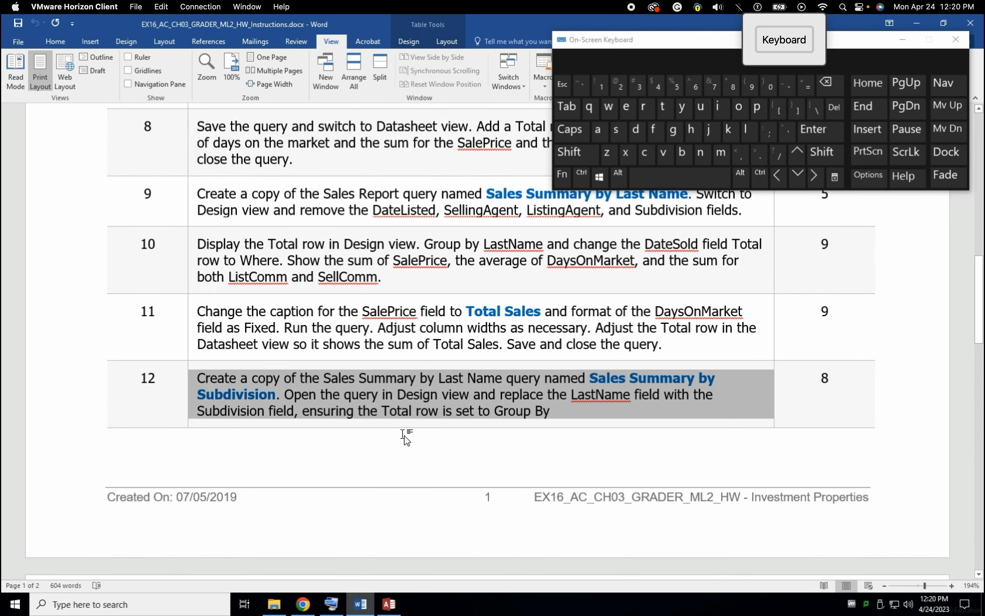
scroll(404, 435, "down", 10)
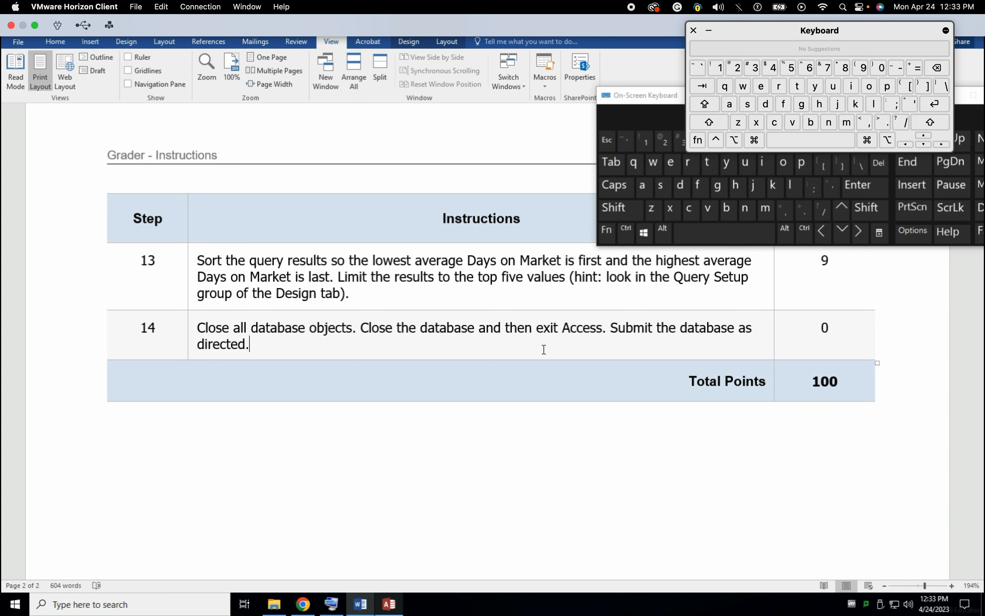
left_click(199, 260)
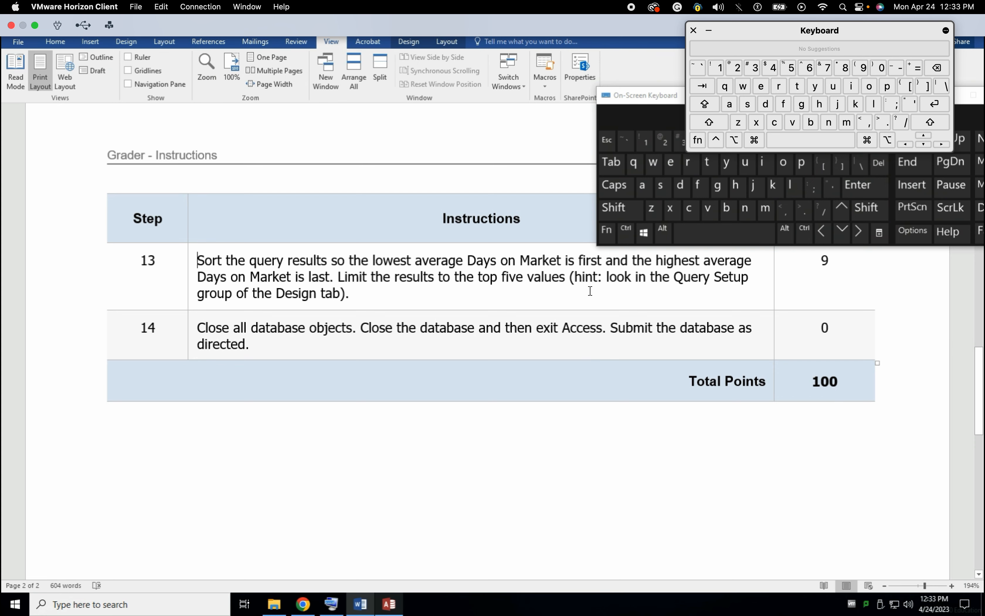
left_click(390, 604)
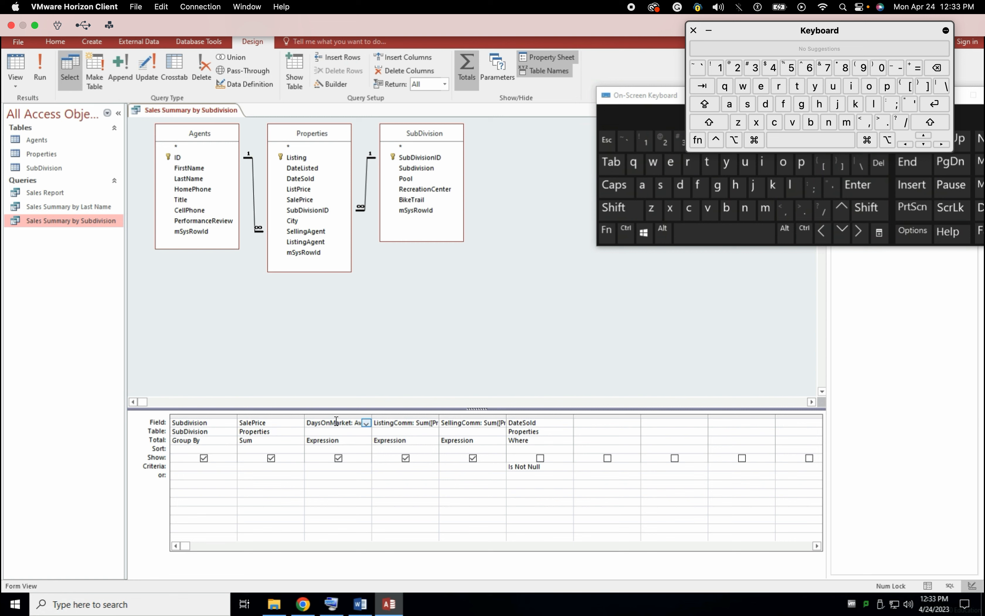
left_click(344, 448)
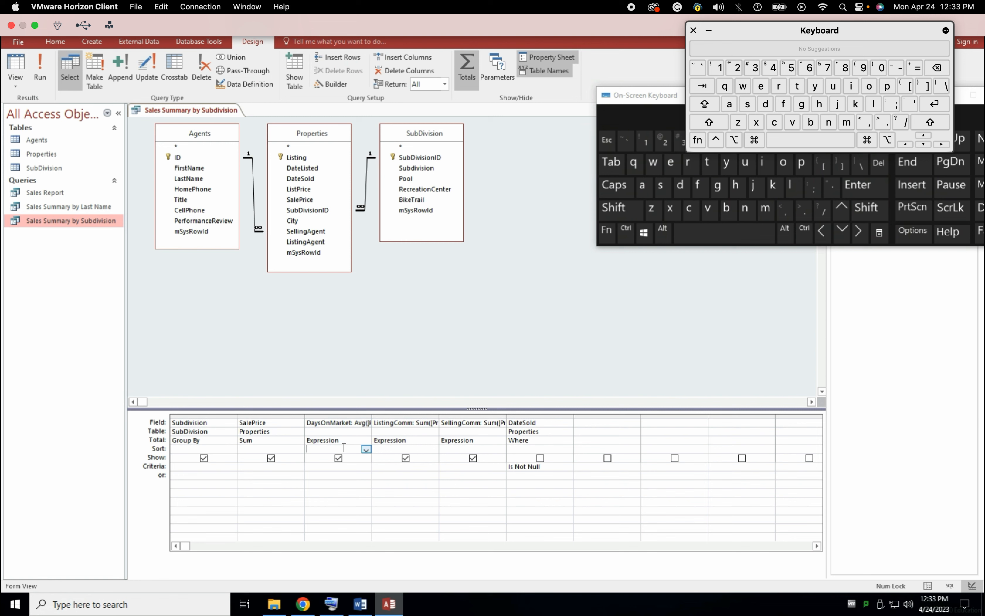
left_click(366, 450)
left_click(352, 458)
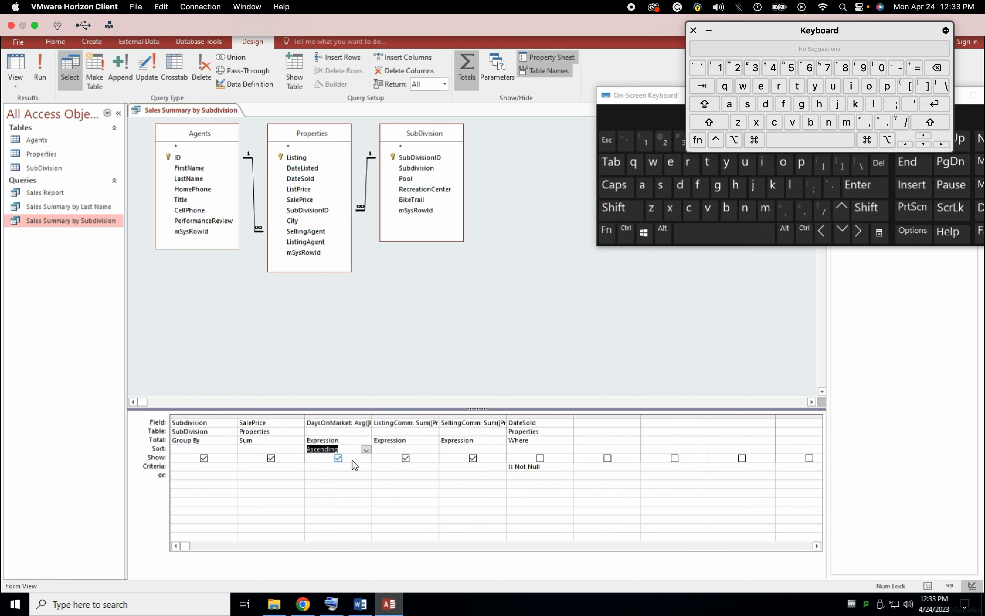
Recheck instruction 13 in Word, limit the query to return the top 5 values in Access, and compare with the instructions again.
left_click(367, 605)
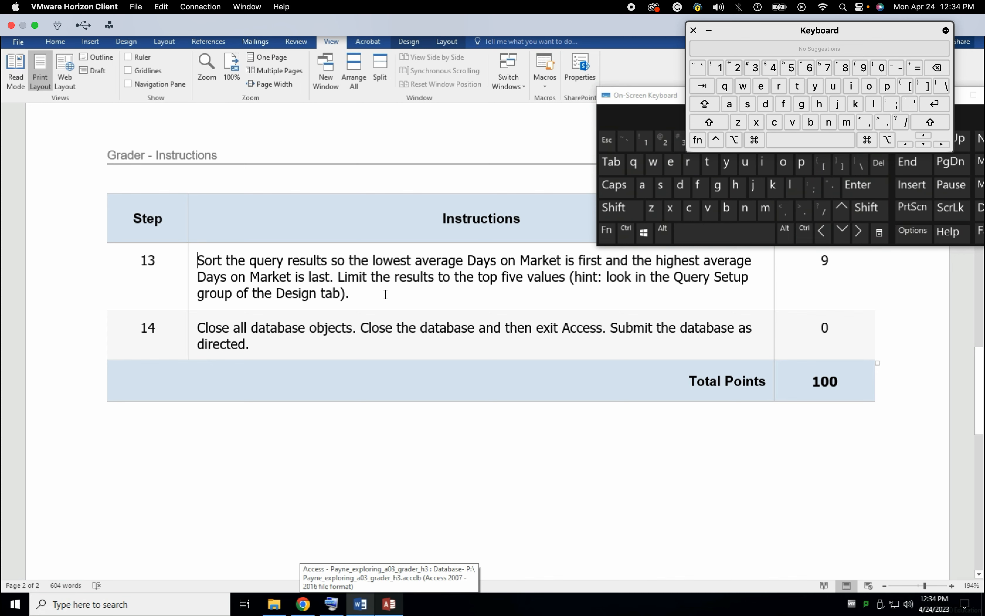
left_click(390, 607)
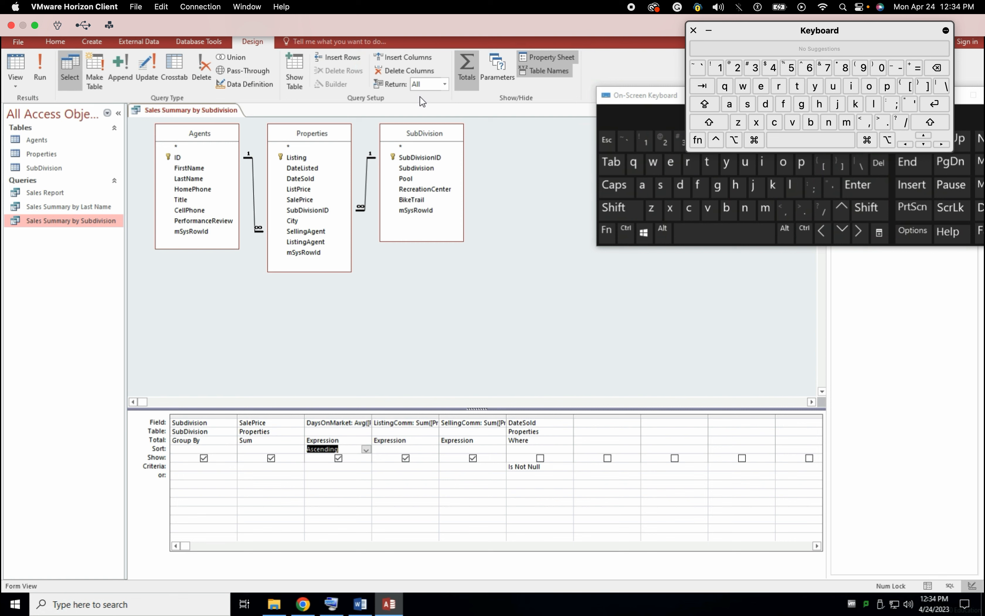
left_click(445, 84)
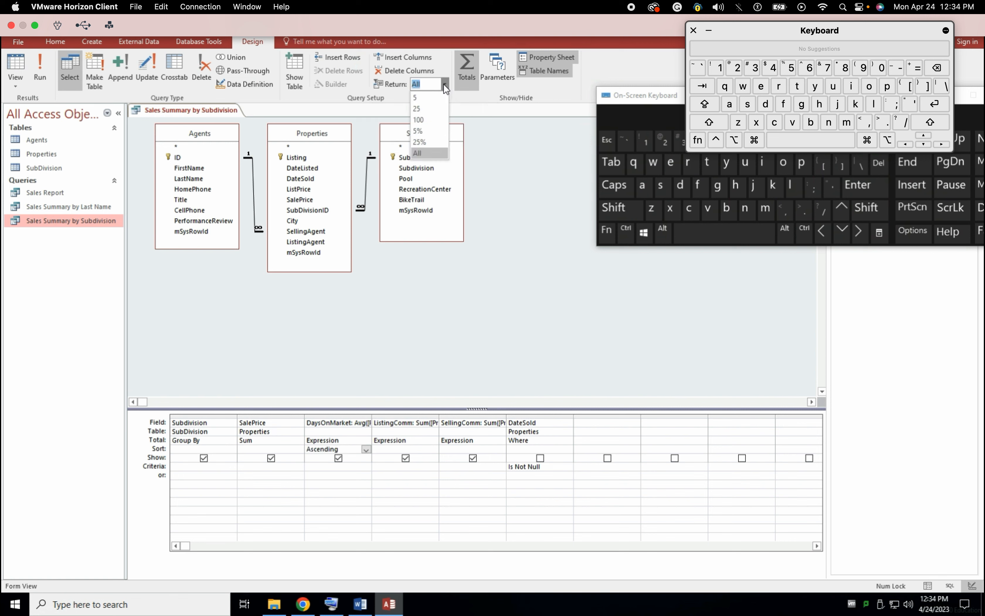
left_click(434, 99)
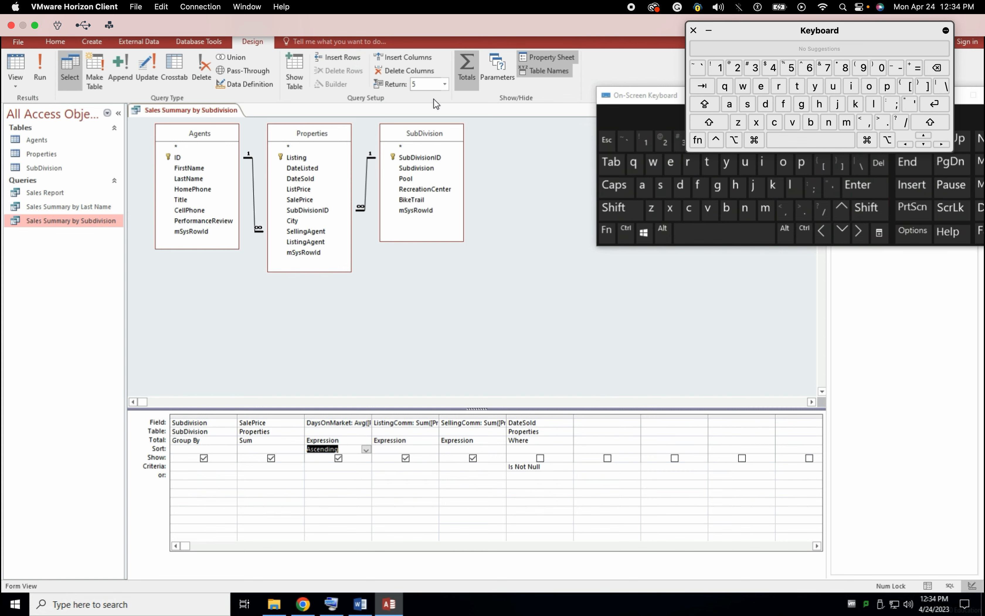
left_click(360, 604)
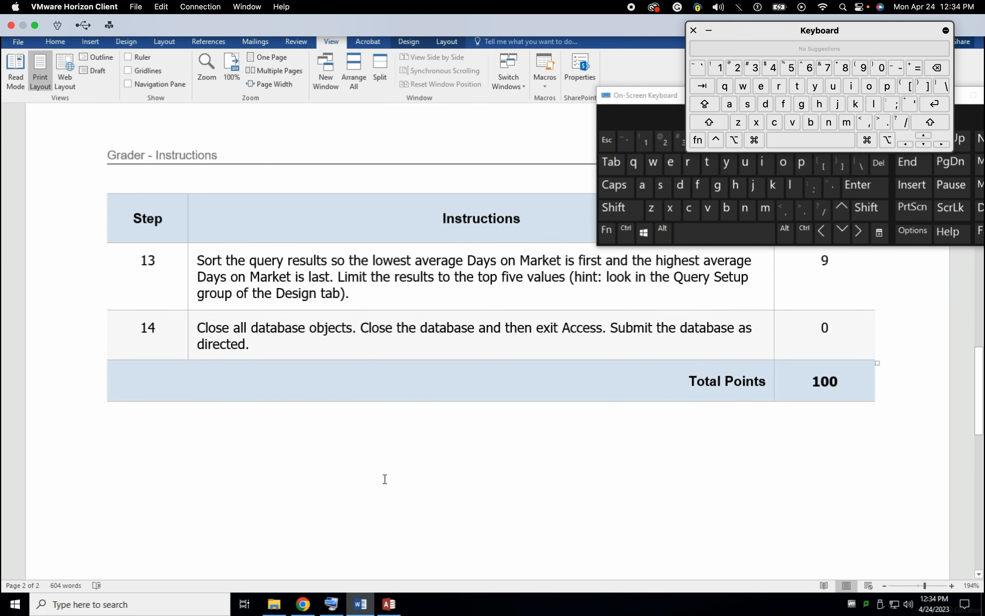
left_click(395, 609)
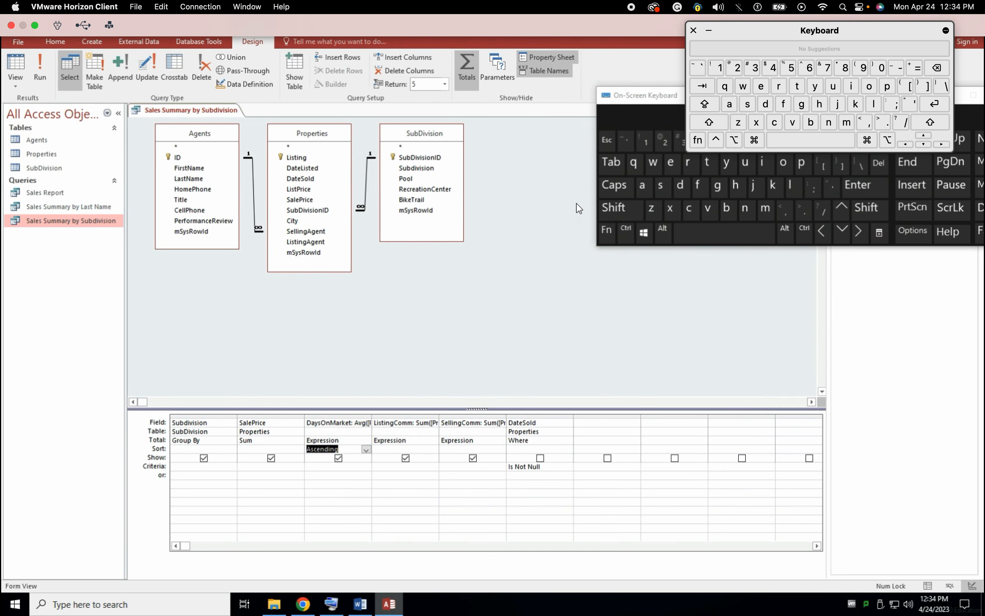
Move the on-screen keyboards aside and close the Sales Summary by Subdivision query, saving its design changes after checking the instructions in Word.
left_click(695, 32)
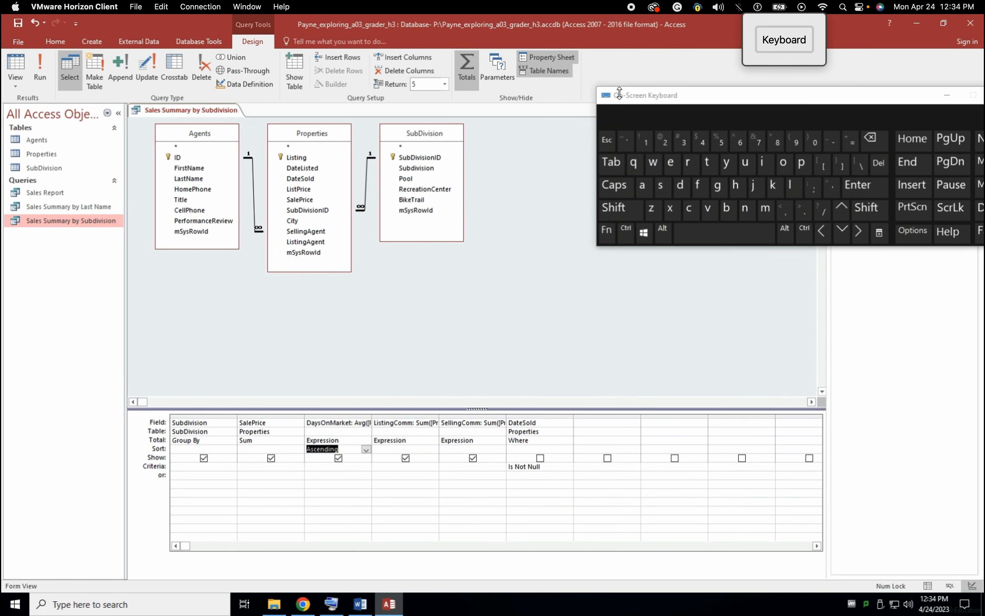
left_click_drag(652, 99, 346, 408)
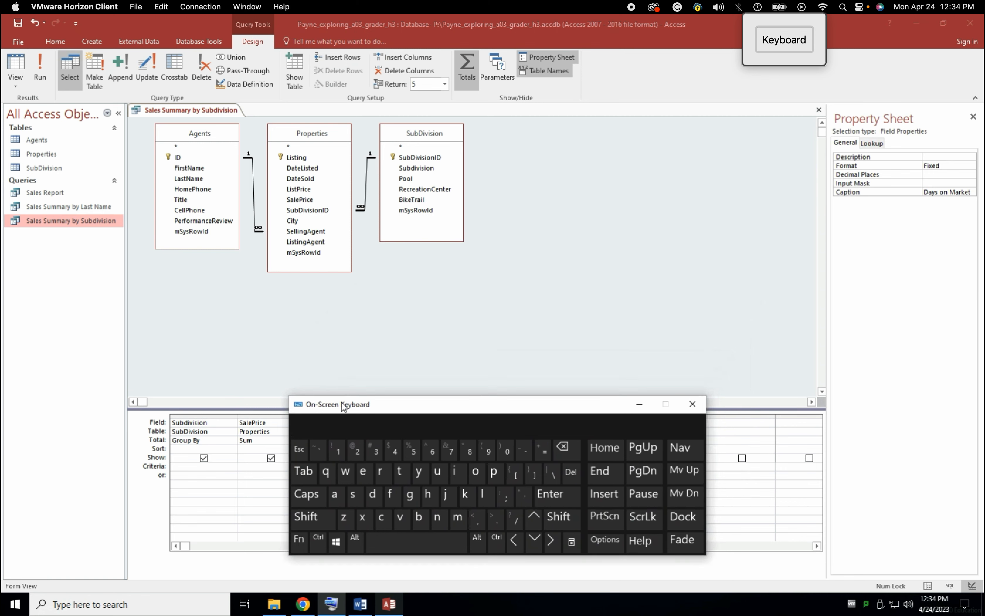
left_click(818, 109)
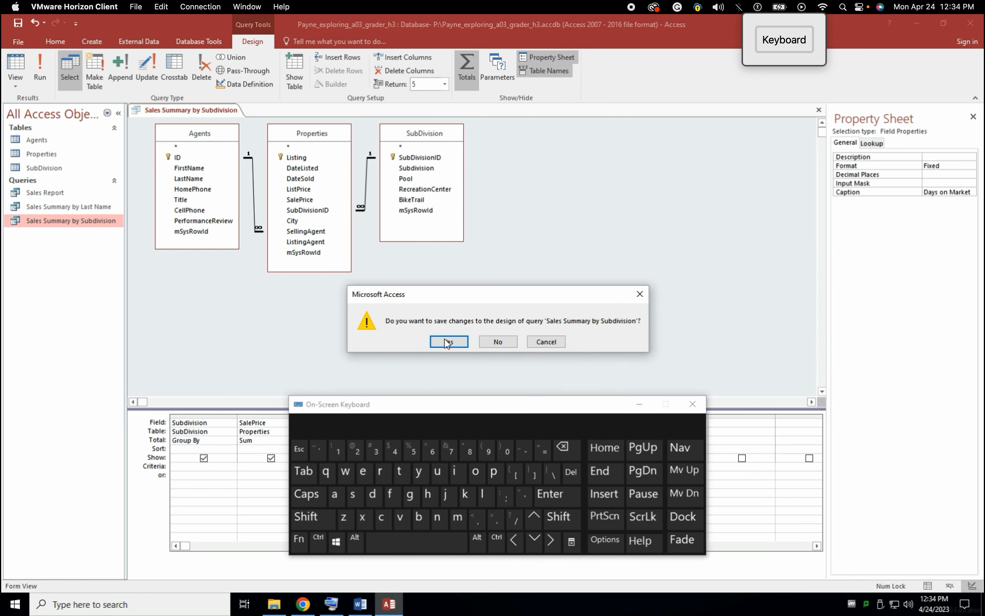
left_click(358, 604)
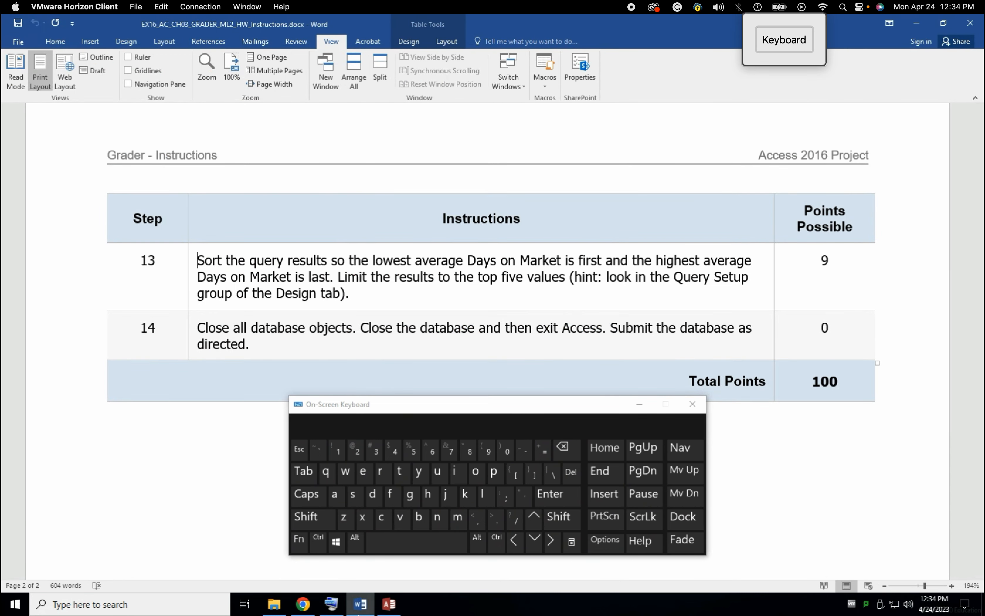
left_click(391, 607)
left_click(448, 342)
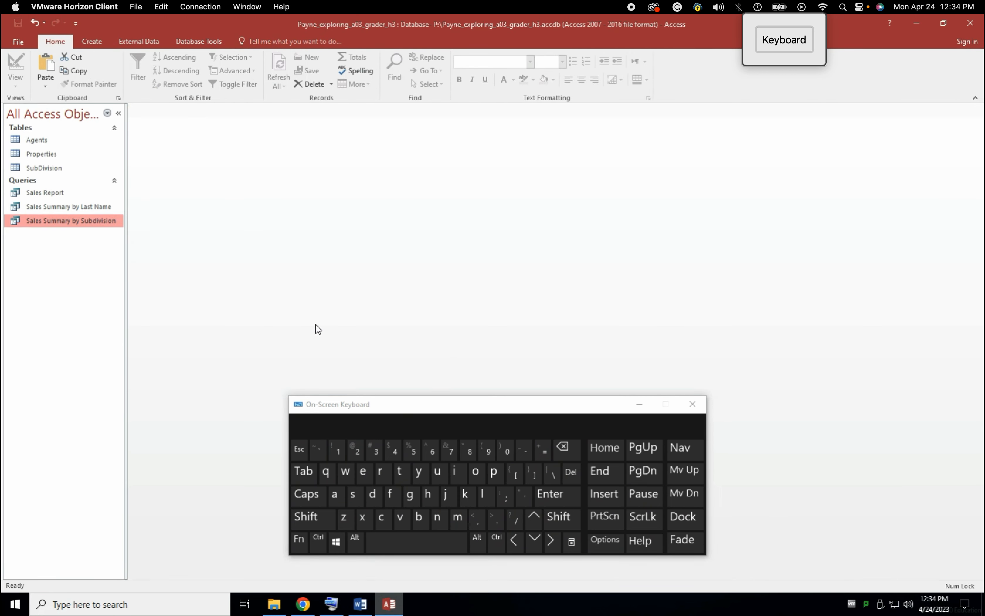
Read instruction 14 in Word, close the database, and exit Access, agreeing to empty the Clipboard.
left_click(362, 604)
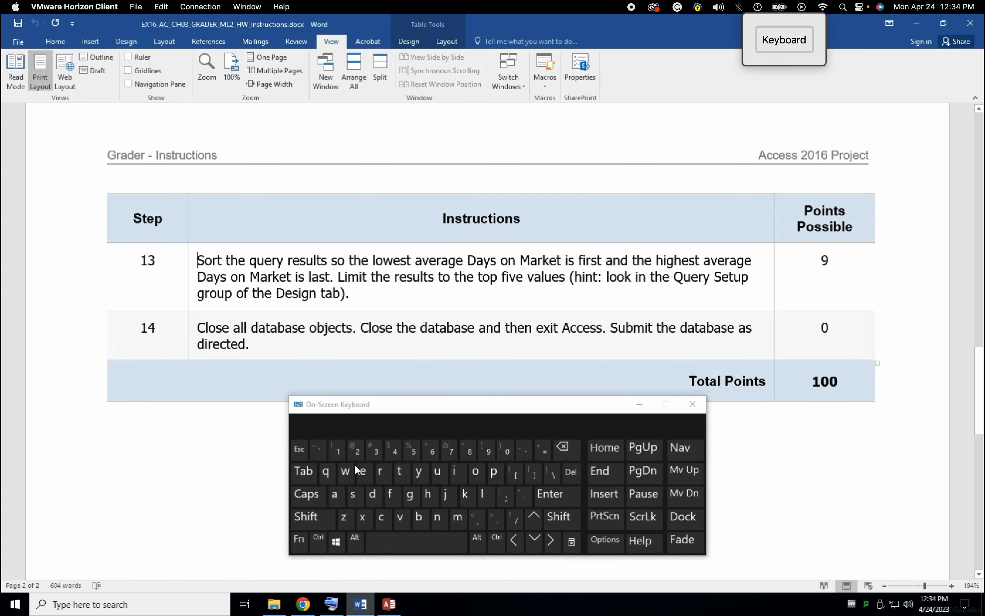
left_click(390, 604)
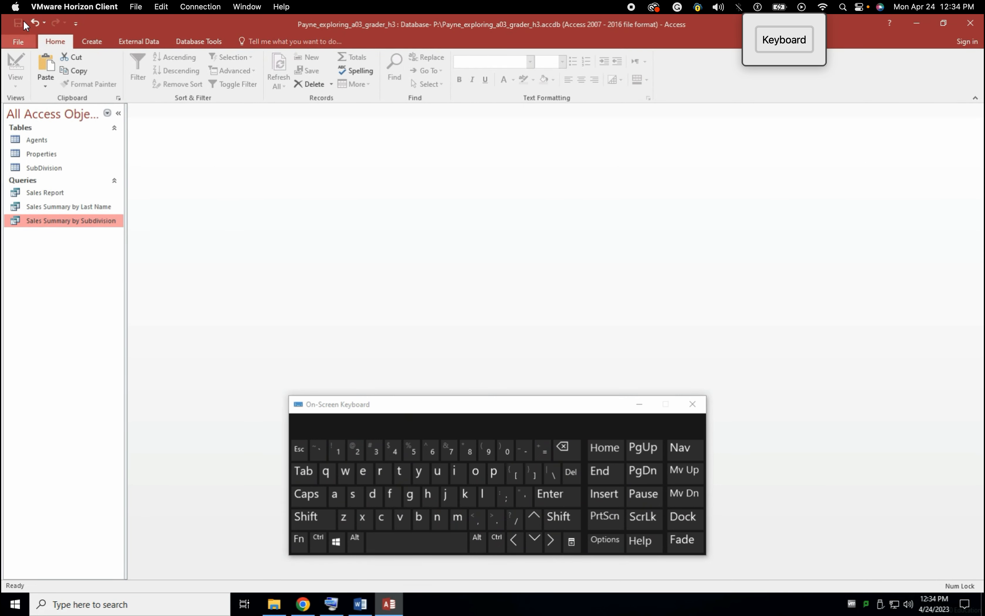
left_click(18, 42)
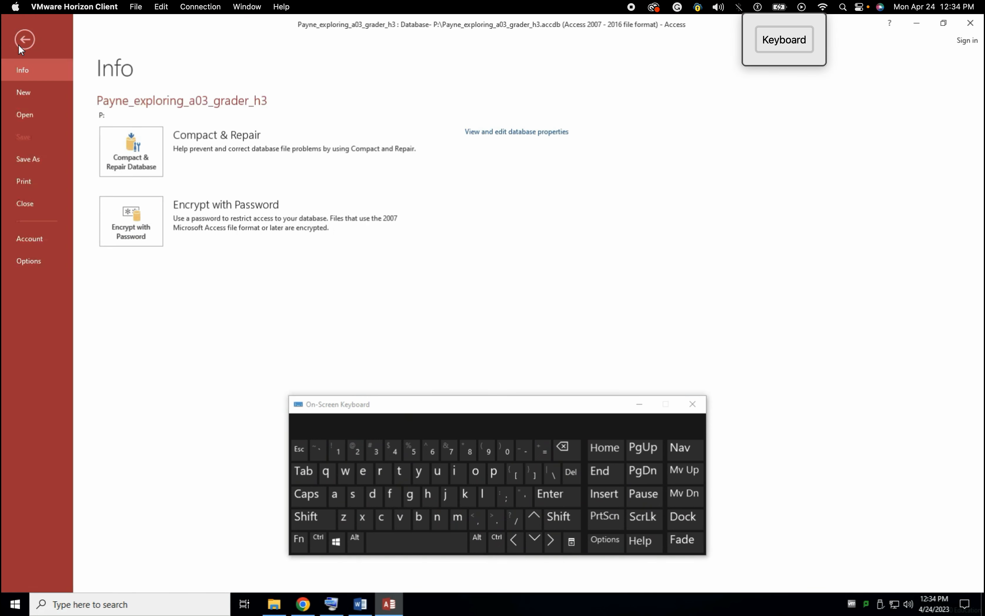
left_click(29, 201)
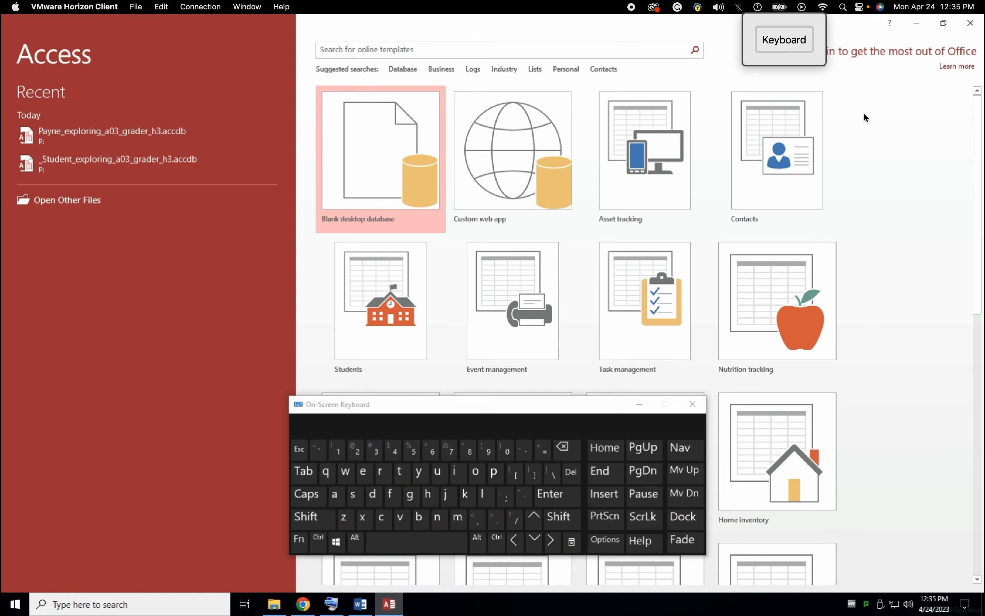
left_click(971, 26)
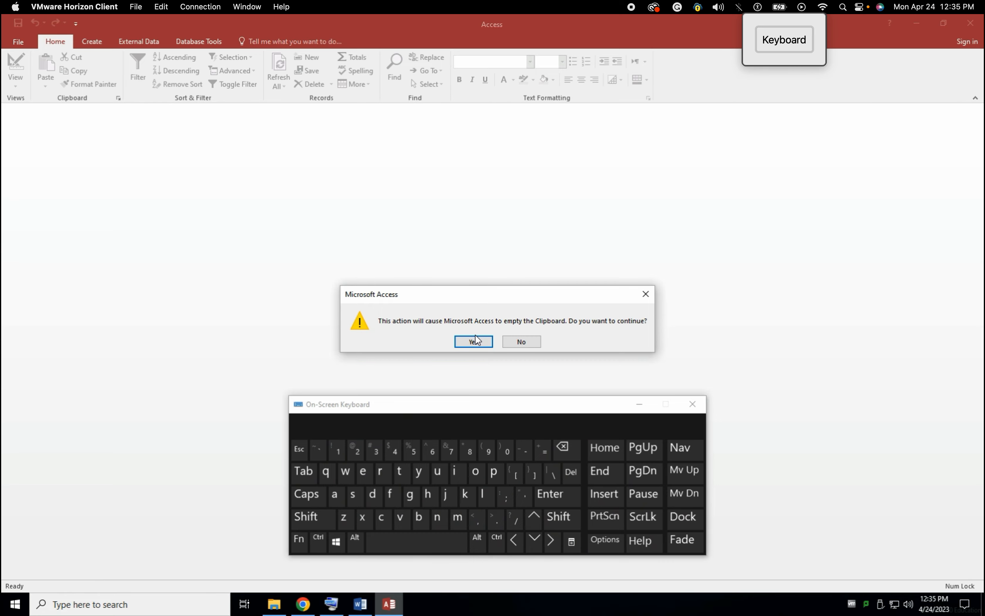
left_click(473, 343)
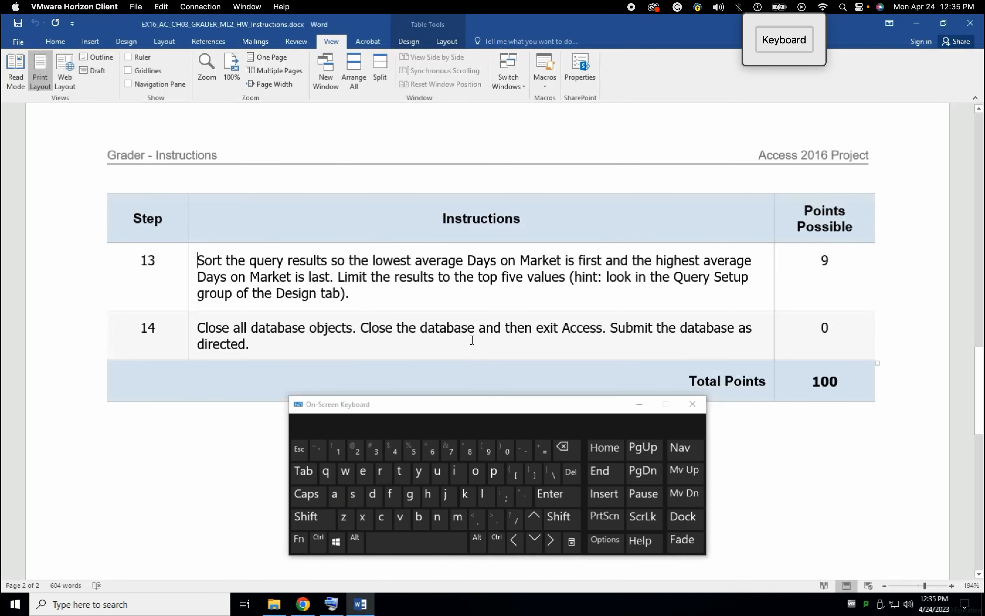
In Chrome, choose the surname-prefixed exploring_a03_grader_h3.accdb from the P: drive as the completed file for the Access Chapter 3 Grader Project.
left_click(304, 604)
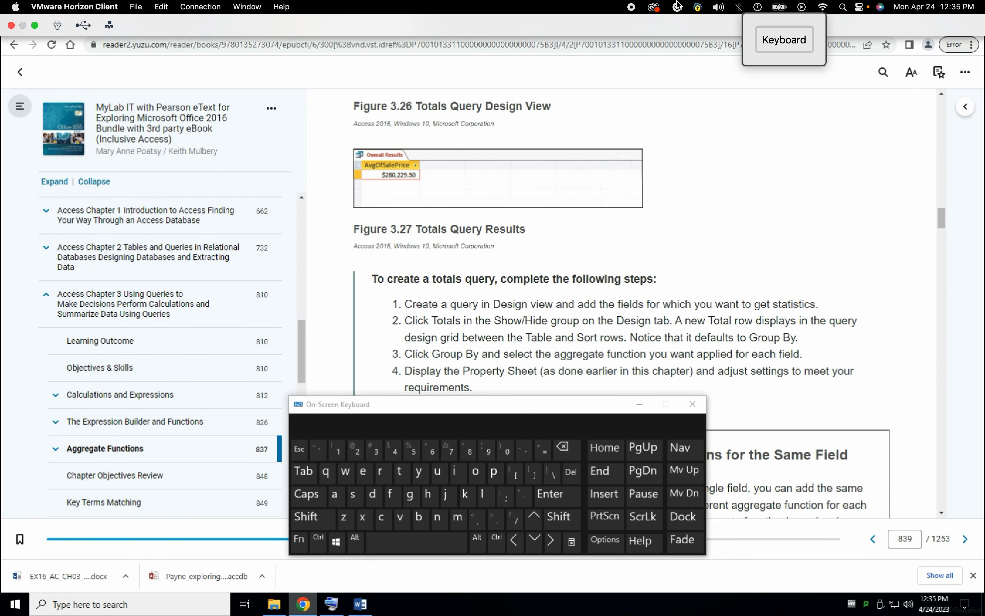
left_click(720, 28)
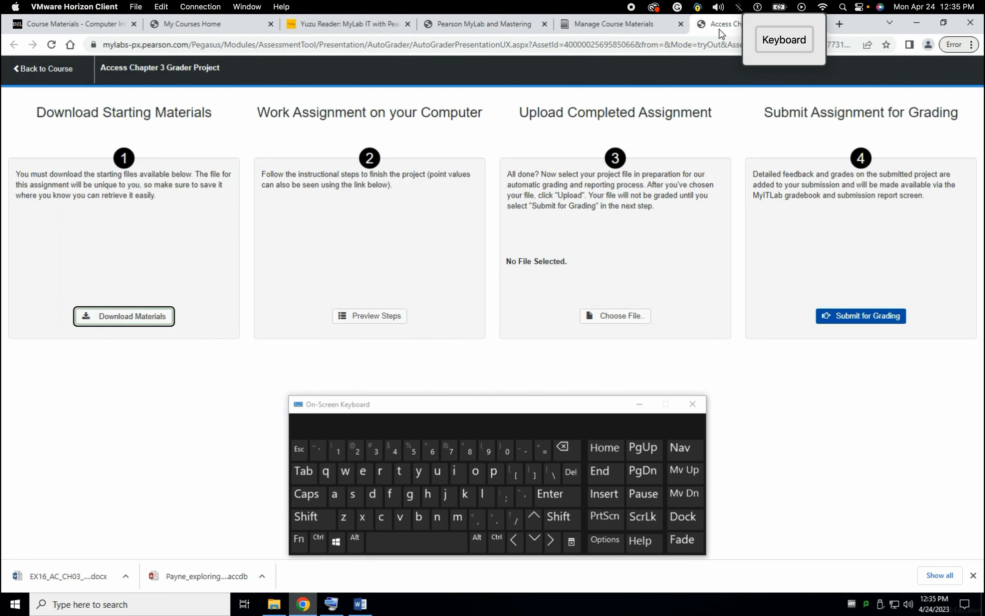
left_click(613, 315)
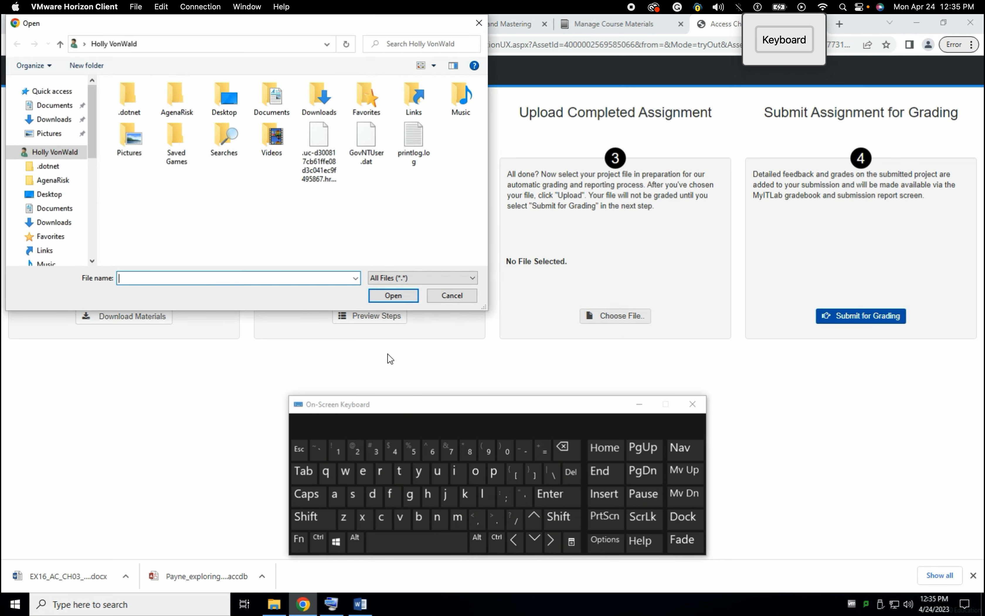
left_click(91, 234)
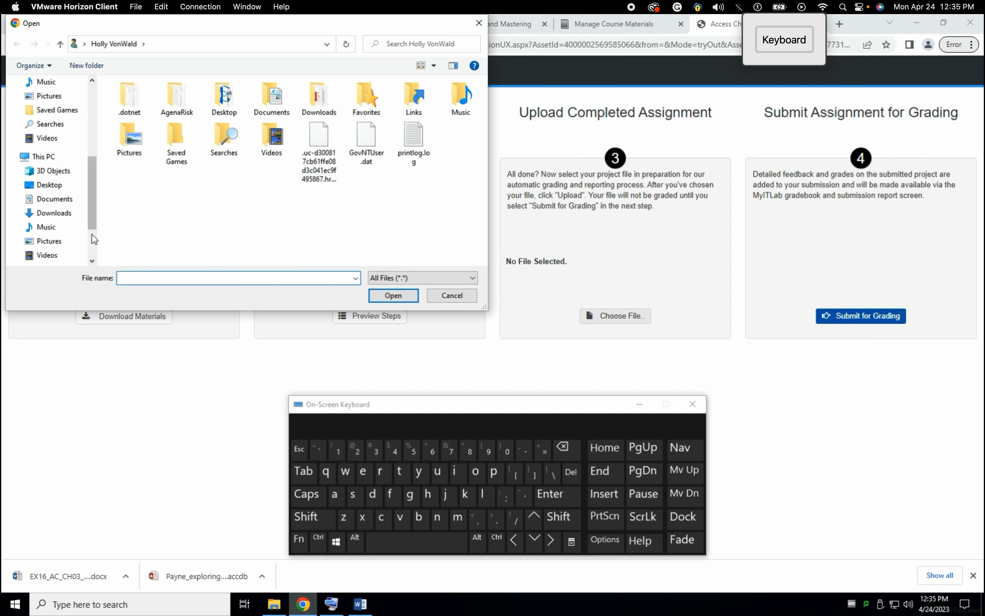
left_click(55, 215)
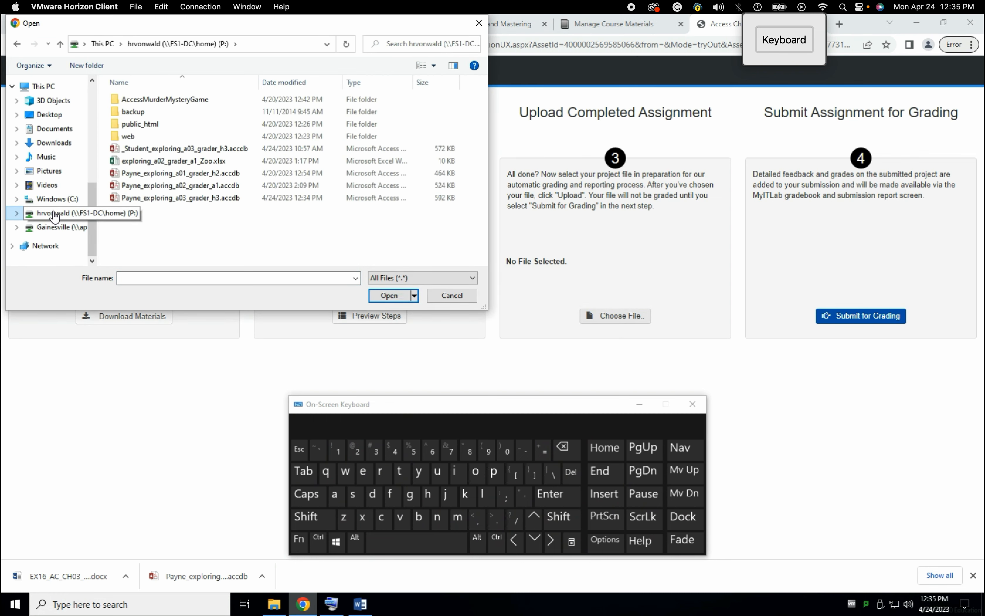
left_click(150, 198)
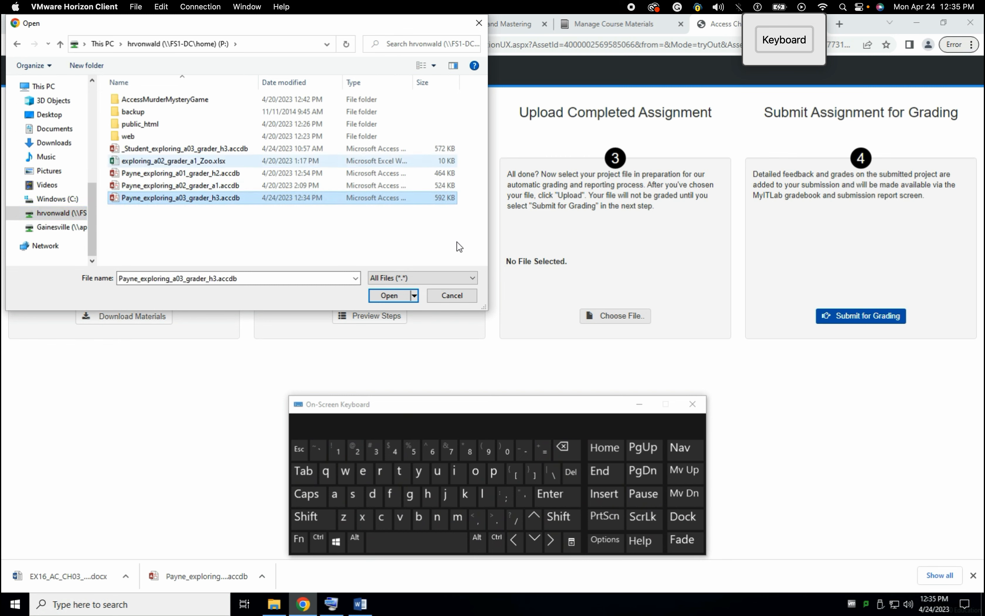
left_click(389, 296)
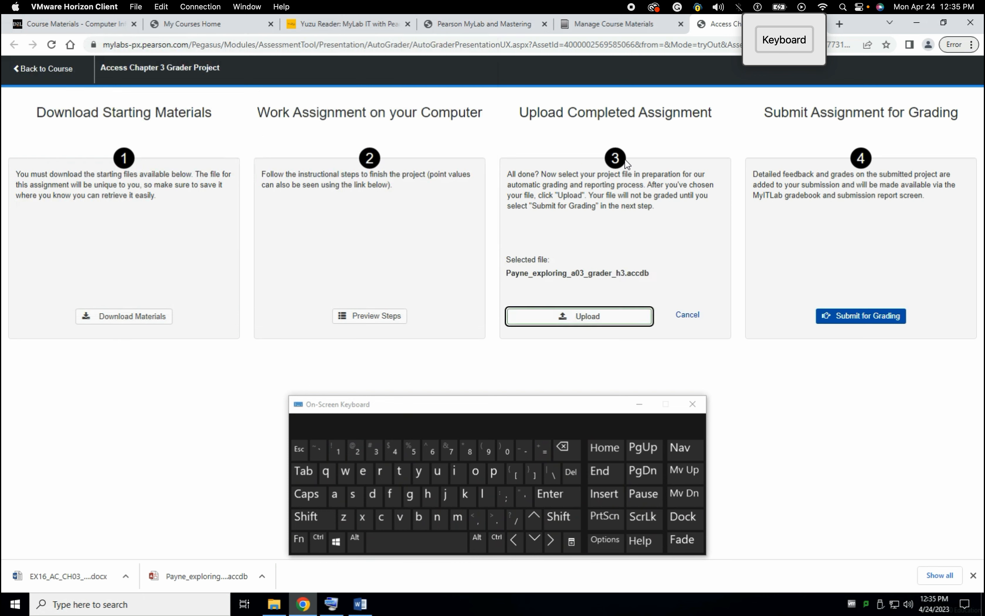
Upload the selected database, submit it for grading, and close the assignment.
left_click(582, 319)
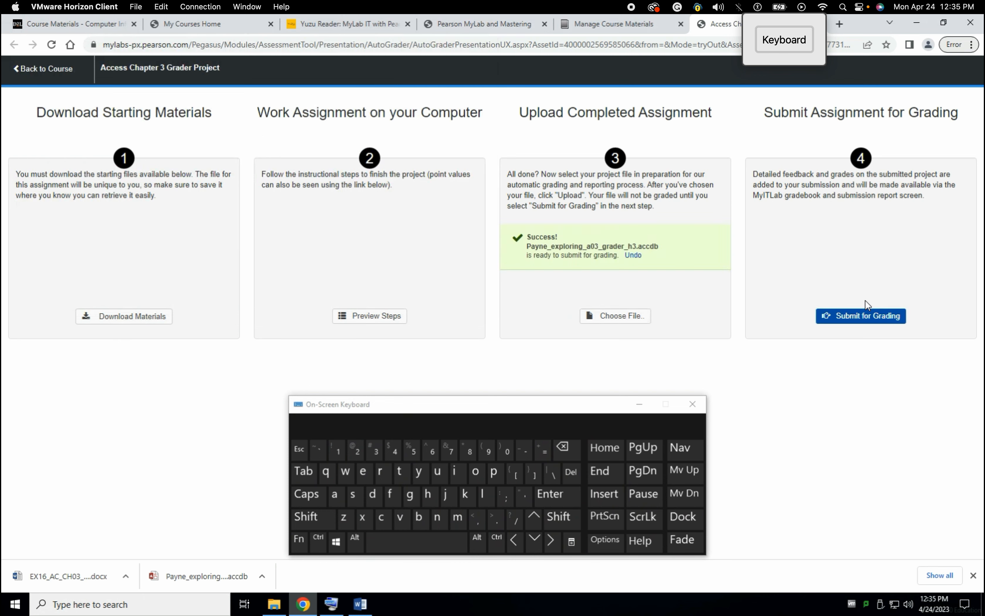
left_click(857, 316)
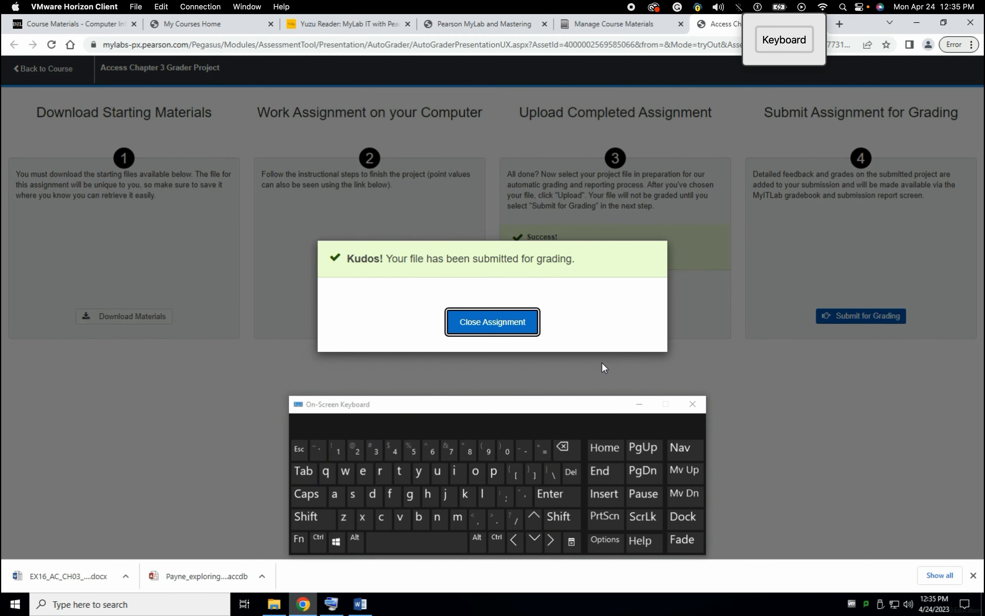
left_click(500, 327)
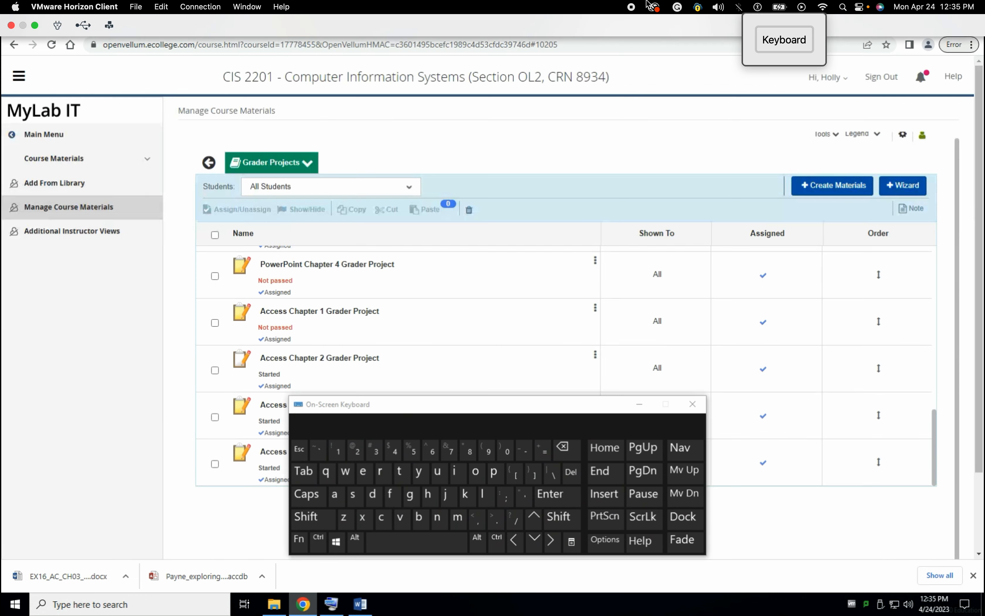